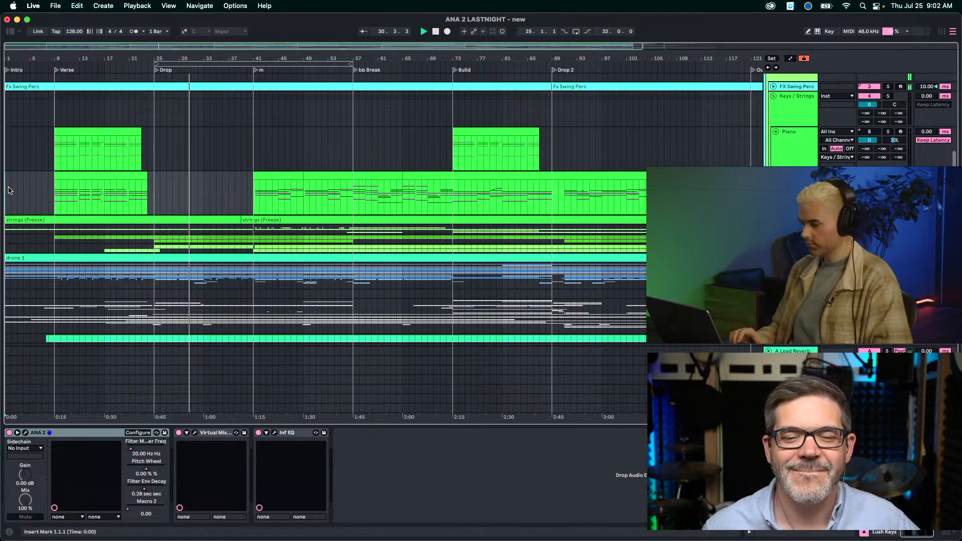
# Select the verse clip on the Piano track and open that track's ANA 2 instrument window.
pyautogui.click(80, 133)
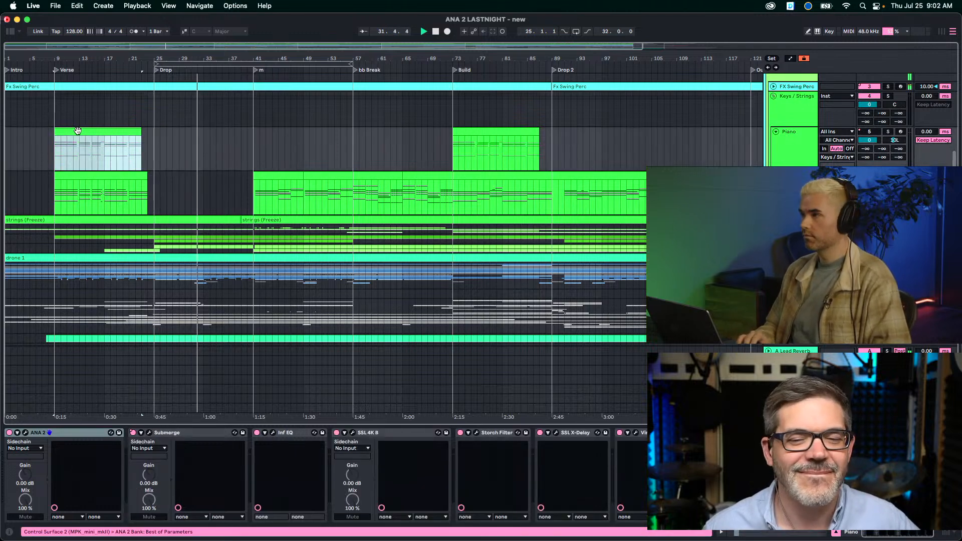
pyautogui.click(791, 146)
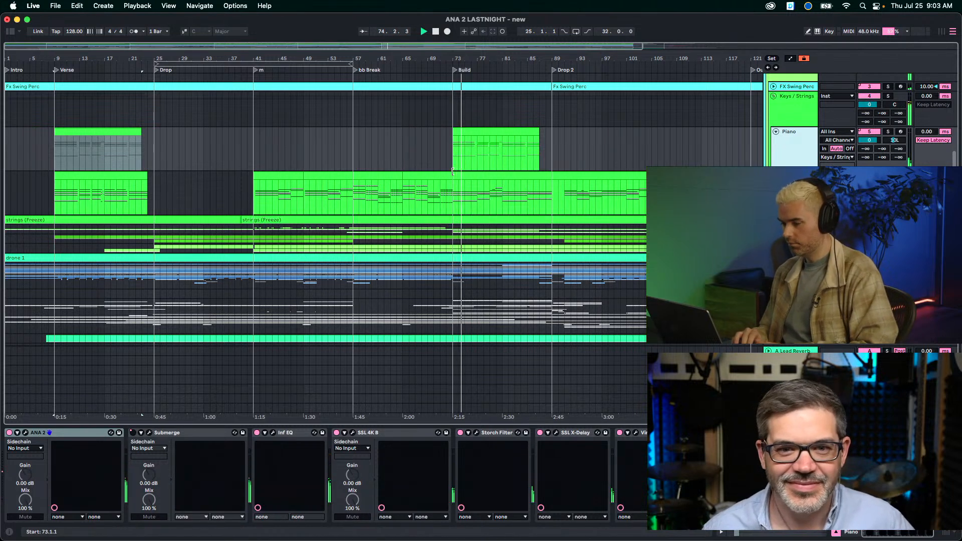
pyautogui.click(70, 139)
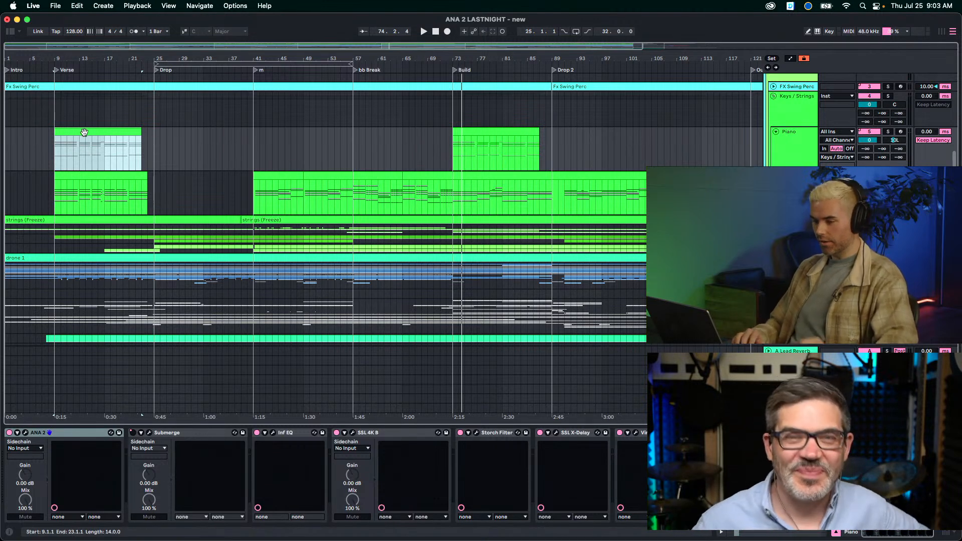
pyautogui.click(804, 151)
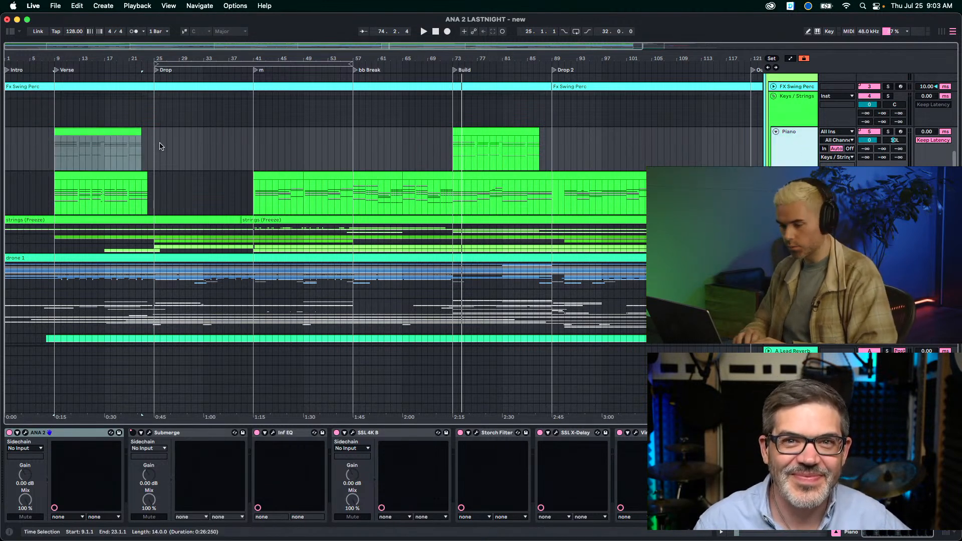
pyautogui.click(90, 131)
pyautogui.doubleClick(801, 149)
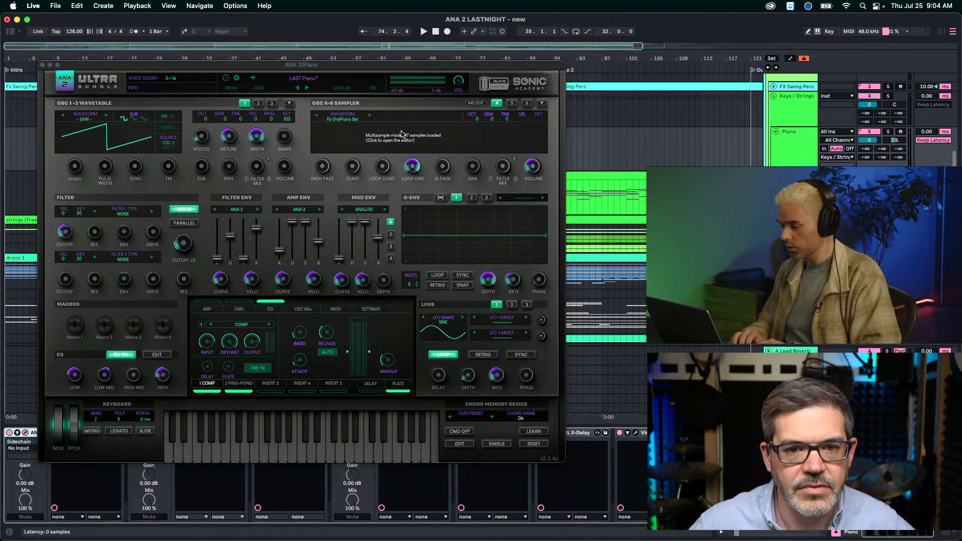
# Solo the Piano track, deactivate every effect from Submerge through Virtual Tape Machines, and play the piano dry.
pyautogui.click(888, 131)
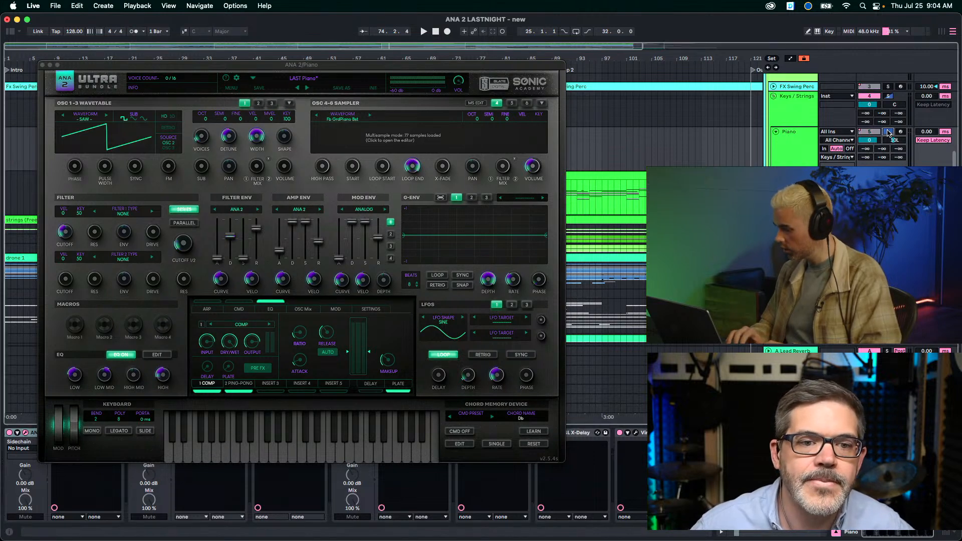
pyautogui.moveTo(281, 69); pyautogui.dragTo(301, 21)
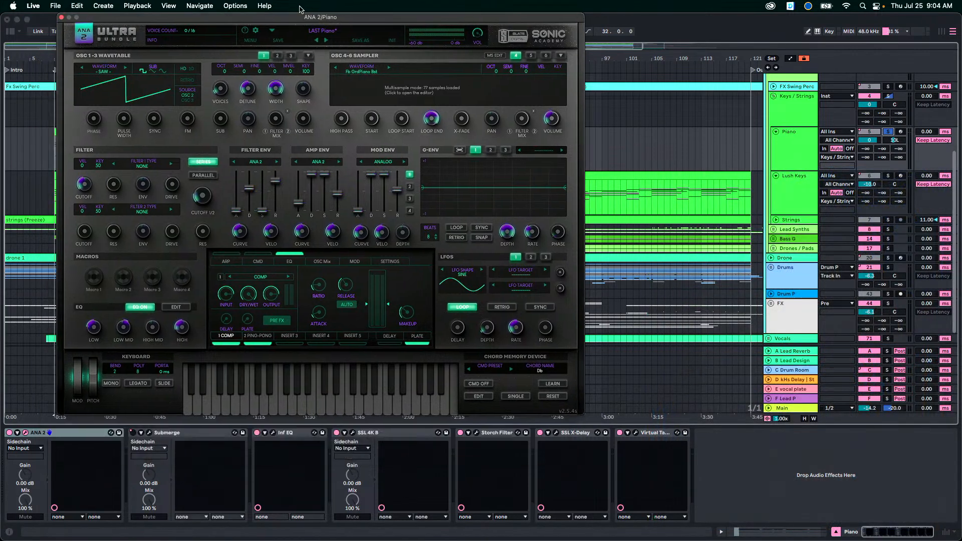
pyautogui.click(166, 433)
pyautogui.click(133, 432)
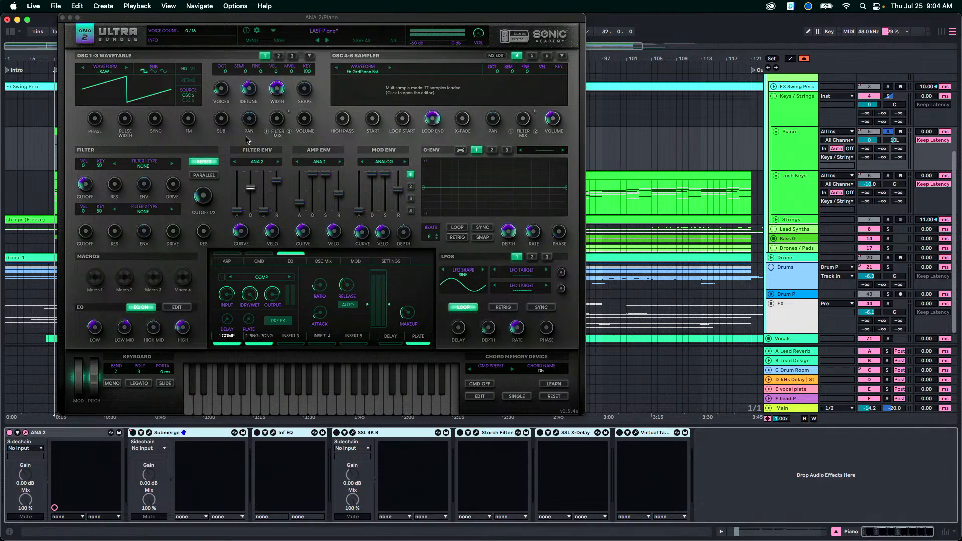
pyautogui.press('space')
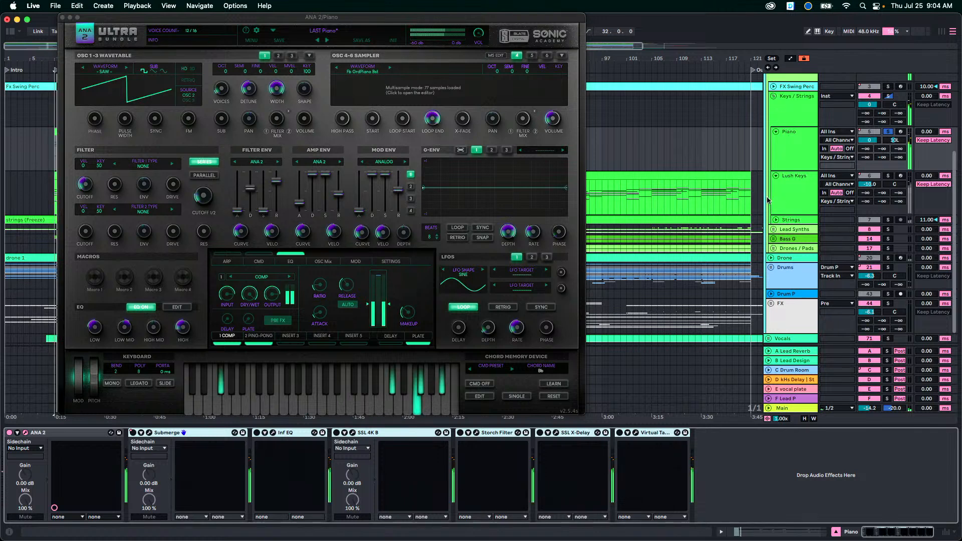
# Deactivate the Murda Melodies effect on the Keys / Strings group, then select the Lush Keys track.
pyautogui.click(798, 120)
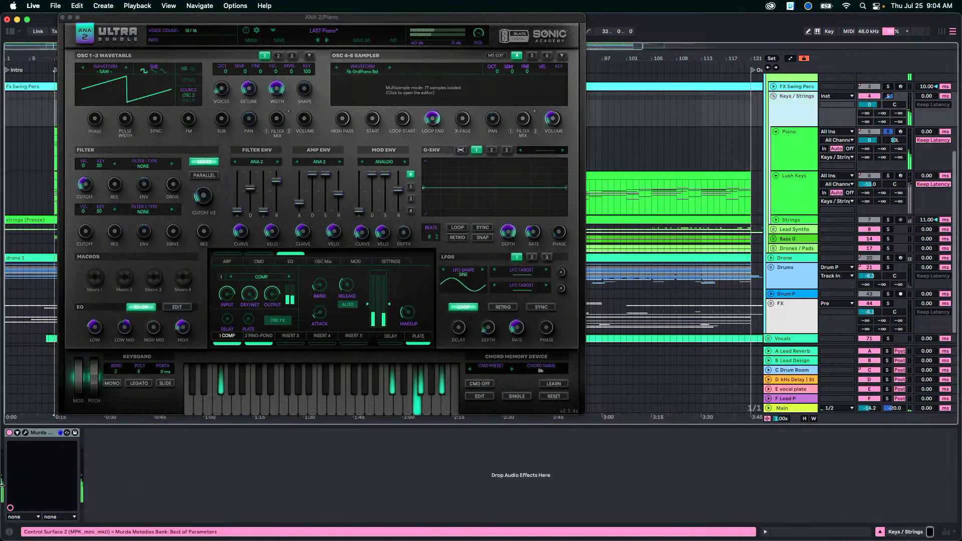
pyautogui.click(9, 433)
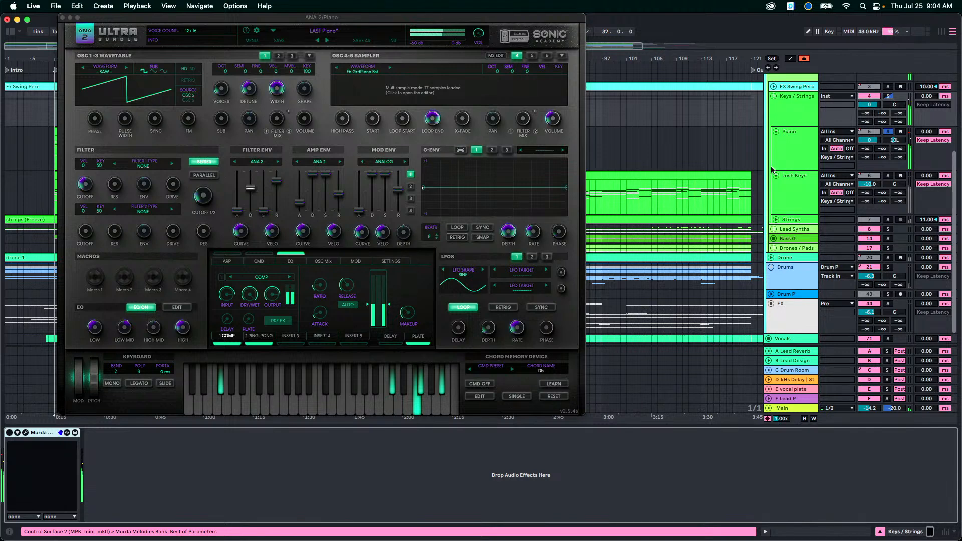
pyautogui.click(791, 187)
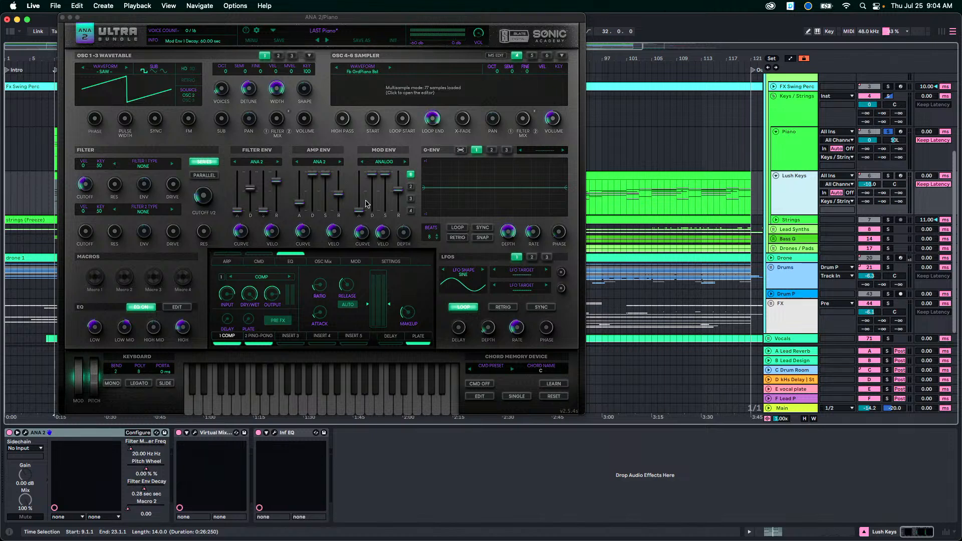
# Examine the piano's key zones in the multisample editor and the DLC Slate Multisamples folder in the waveform browser, then close both.
pyautogui.click(395, 89)
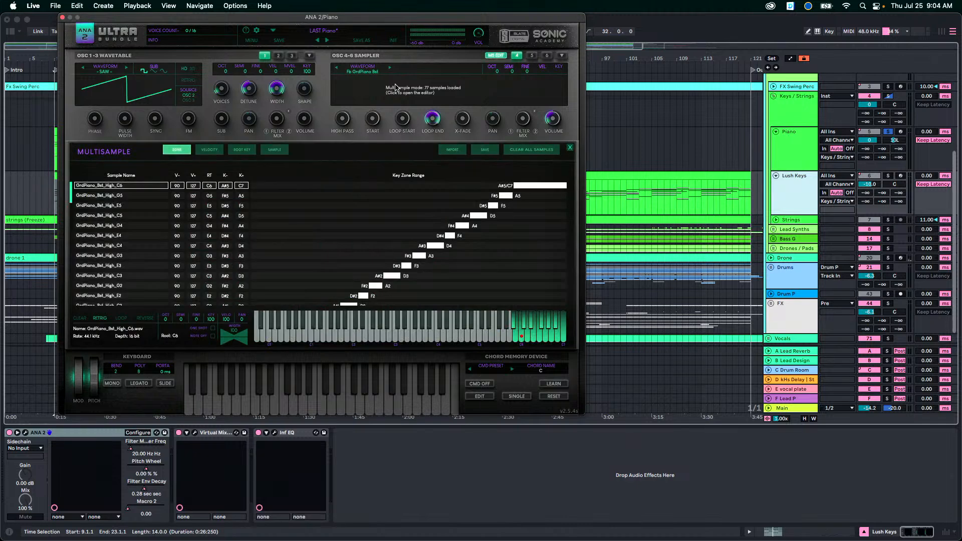
pyautogui.click(393, 84)
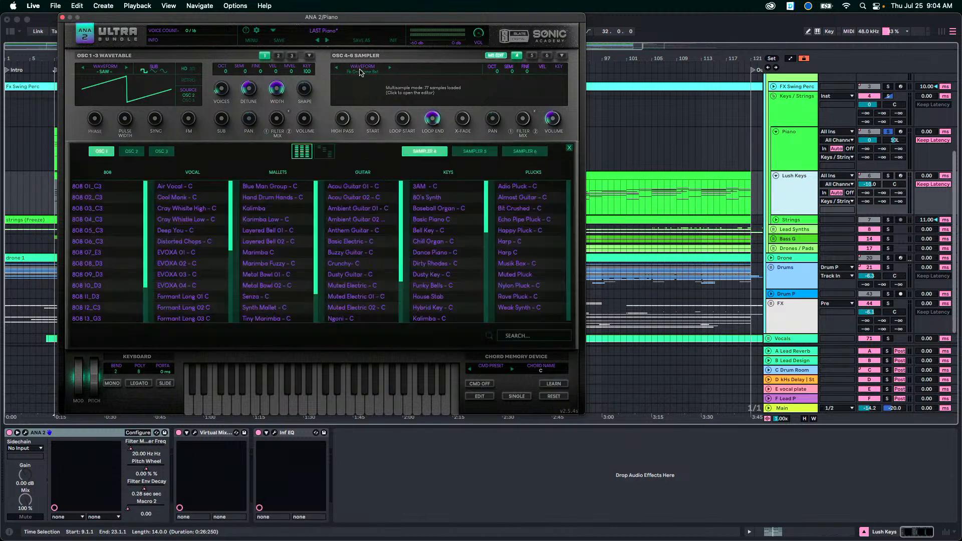
pyautogui.click(333, 153)
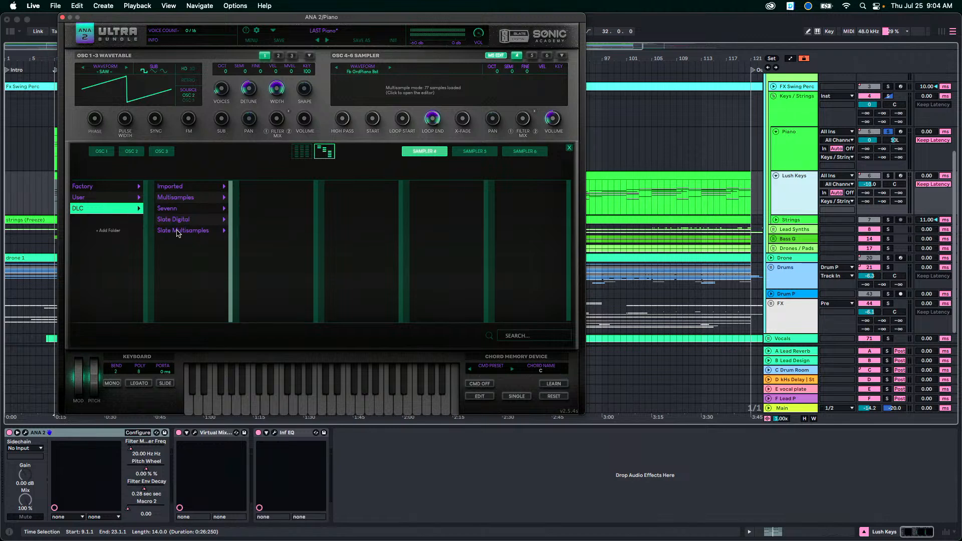
pyautogui.click(200, 232)
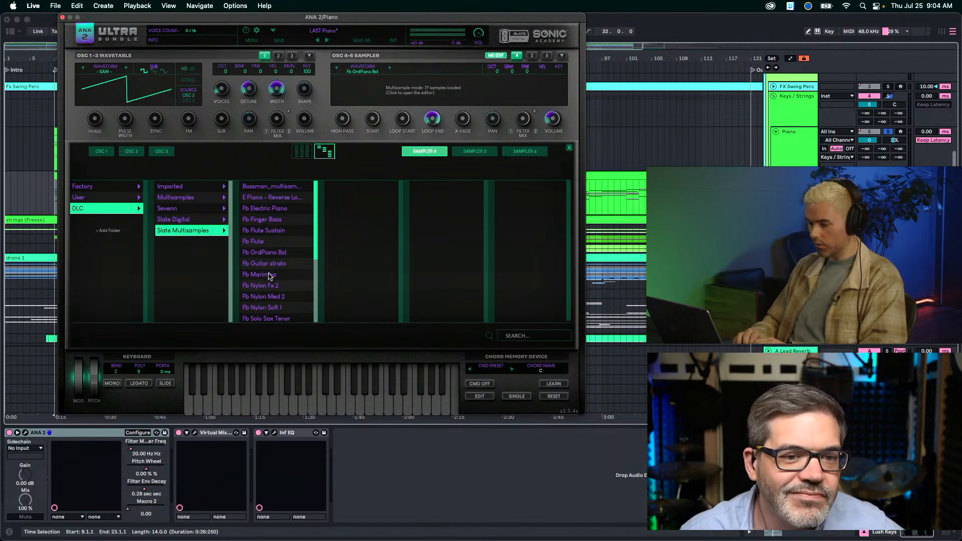
pyautogui.scroll(-5, 268, 250)
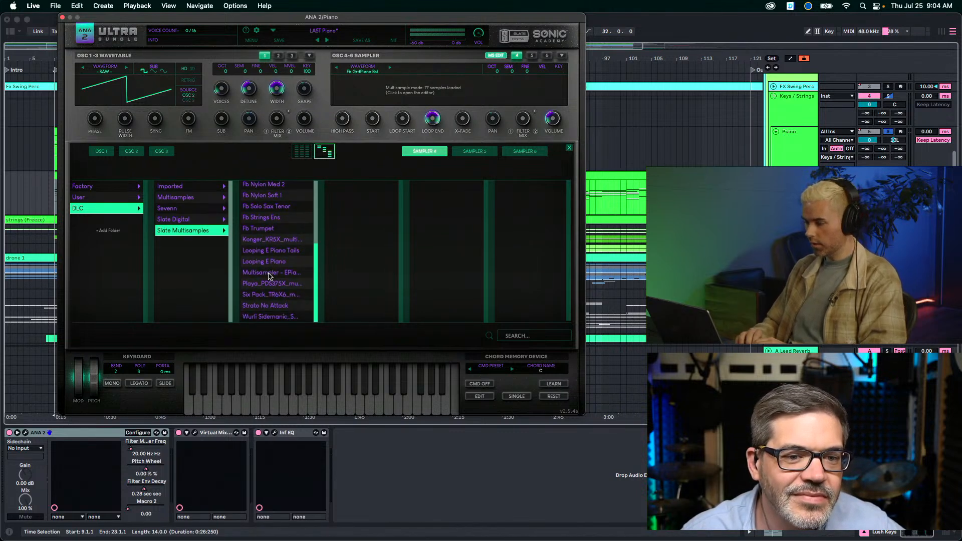
pyautogui.scroll(5, 290, 242)
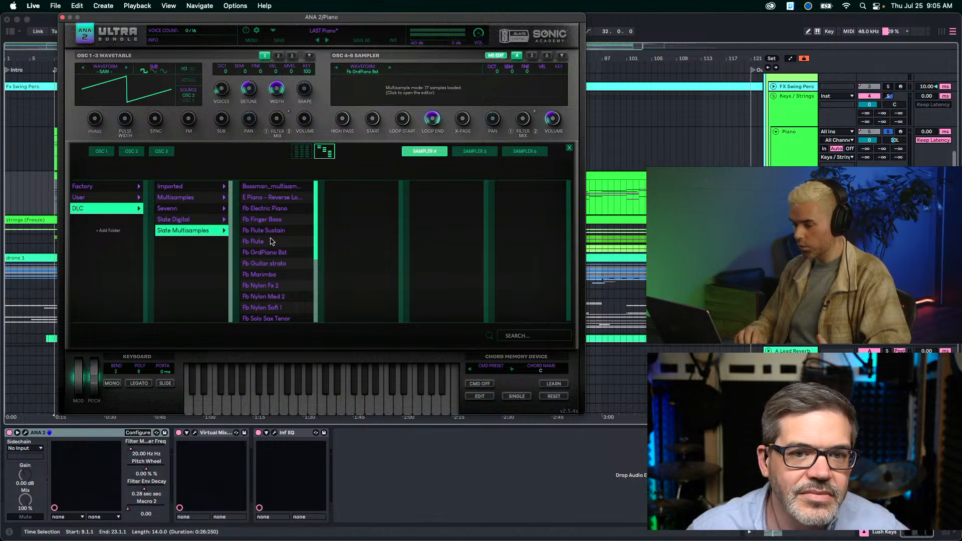
pyautogui.scroll(-5, 270, 241)
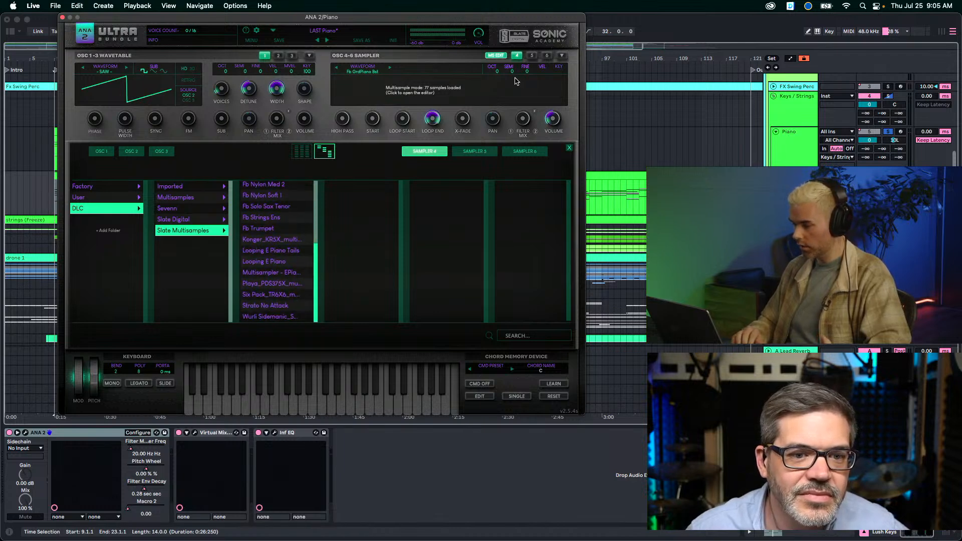
pyautogui.click(569, 149)
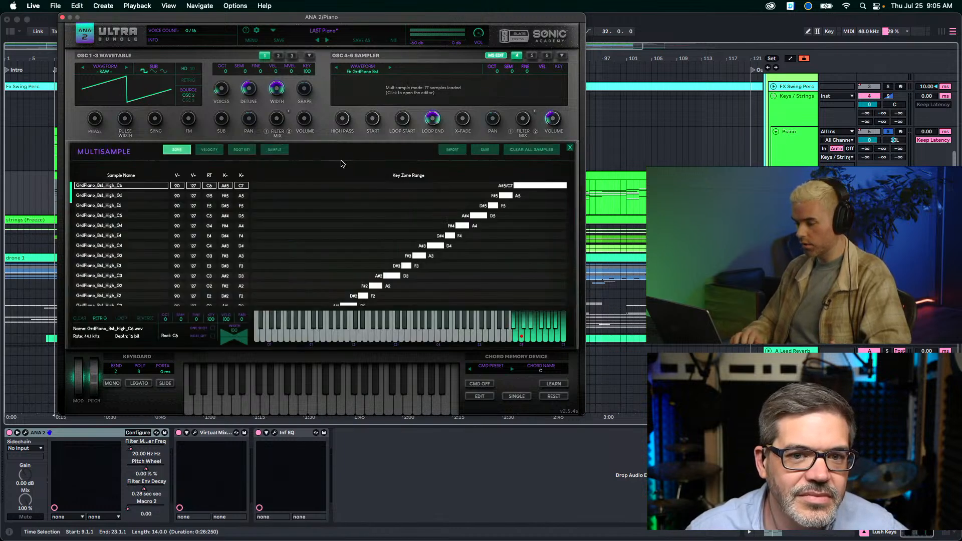
pyautogui.click(569, 149)
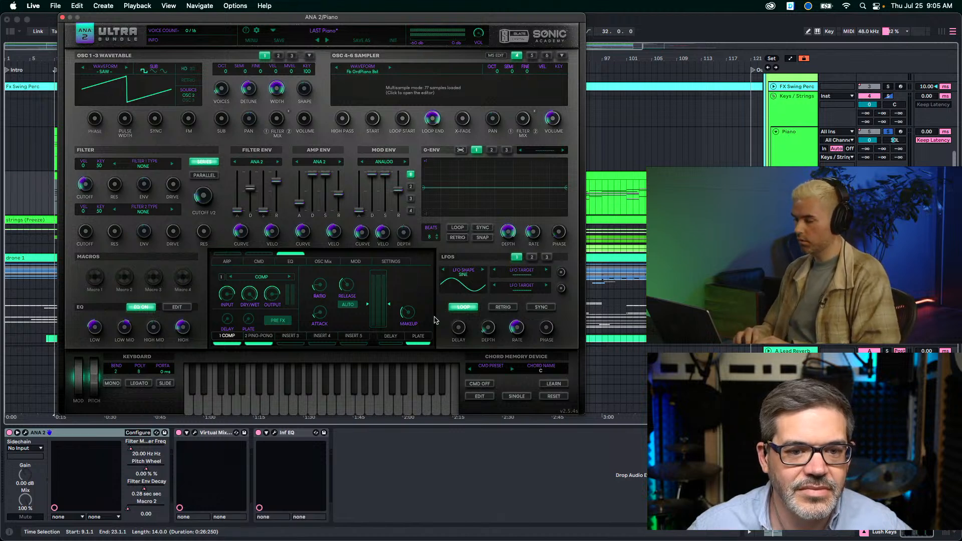
# Reactivate the Piano track's effects from Inf EQ through Virtual Tape Machines and play the processed piano.
pyautogui.click(796, 225)
pyautogui.scroll(-2, 822, 95)
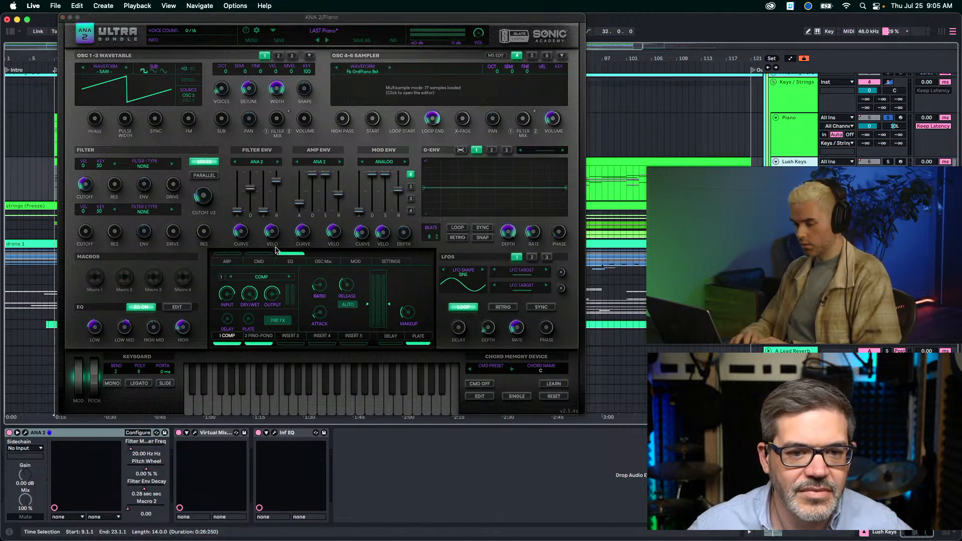
pyautogui.click(801, 146)
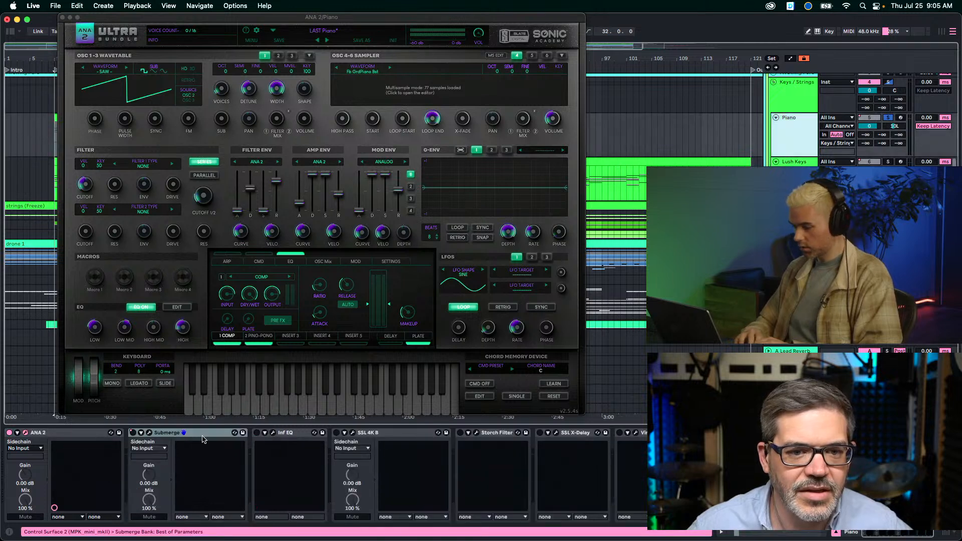
pyautogui.click(644, 434)
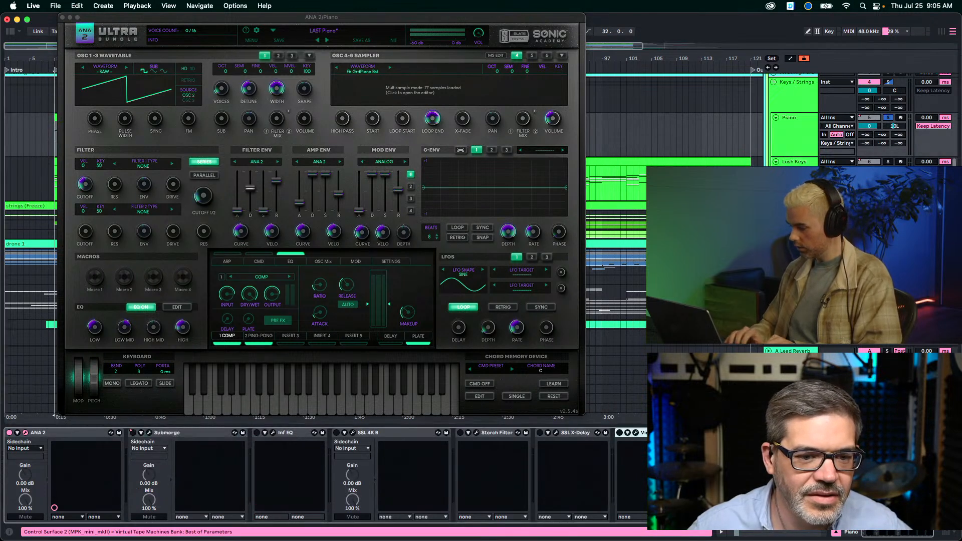
pyautogui.click(284, 433)
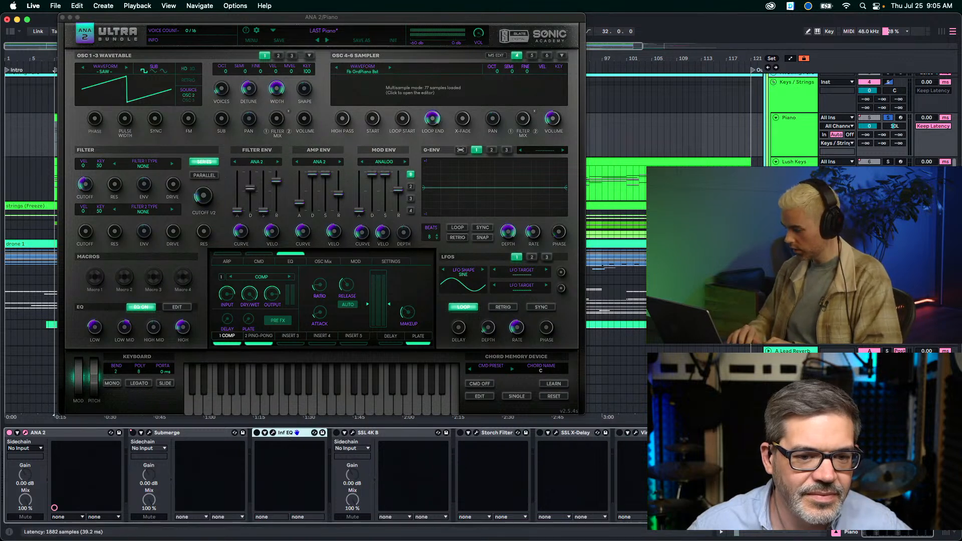
pyautogui.keyDown('shift'); pyautogui.click(644, 433); pyautogui.keyUp('shift')
pyautogui.press('space')
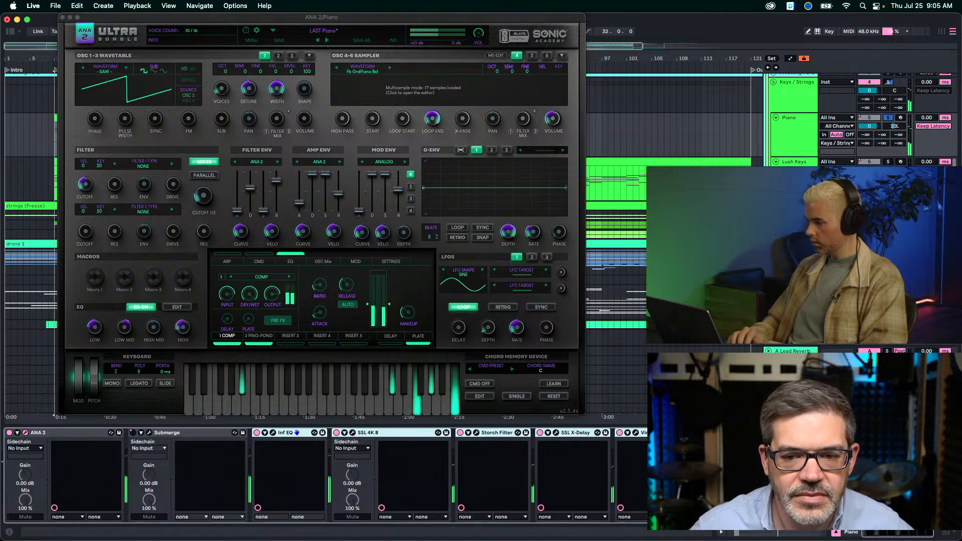
# Reposition the ANA 2 window to uncover the verse section and select the Piano clip there.
pyautogui.click(794, 162)
pyautogui.moveTo(94, 19); pyautogui.dragTo(360, 75)
pyautogui.click(75, 116)
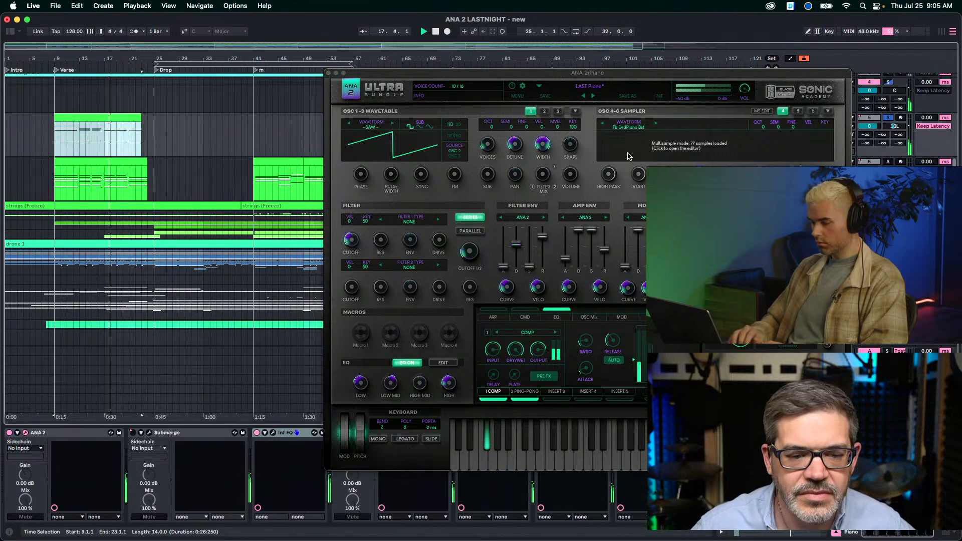
pyautogui.moveTo(439, 77); pyautogui.dragTo(381, 21)
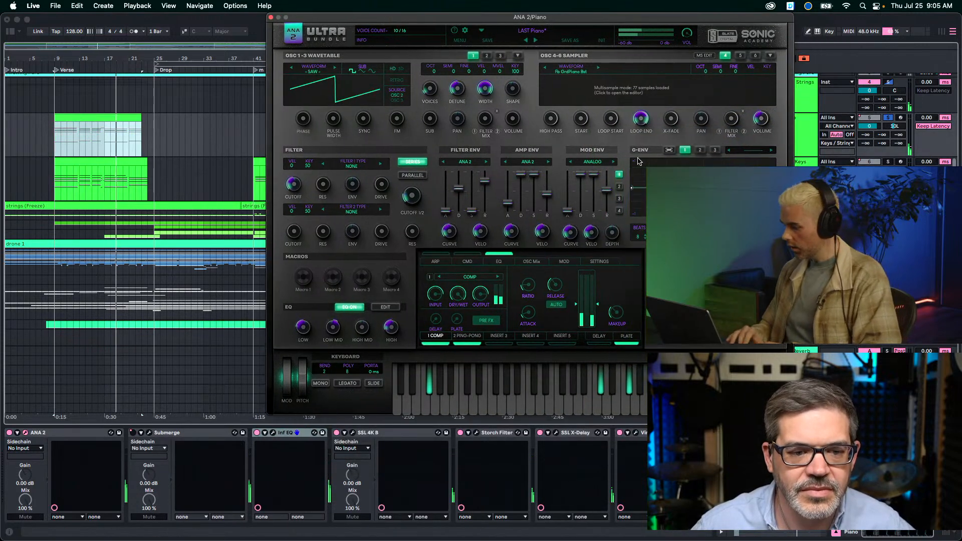
pyautogui.moveTo(663, 22); pyautogui.dragTo(533, 21)
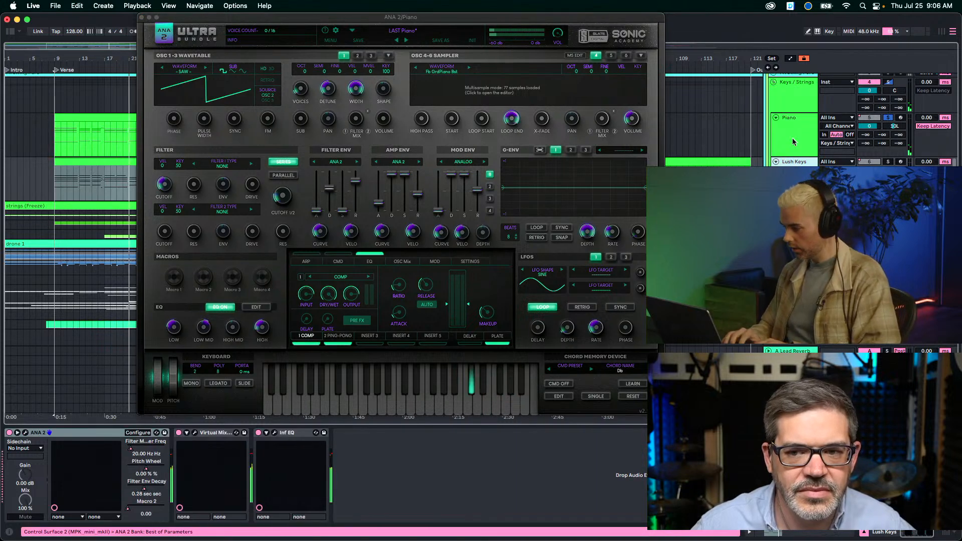
# Solo the Lush Keys track together with the Piano track.
pyautogui.press('Down')
pyautogui.click(281, 437)
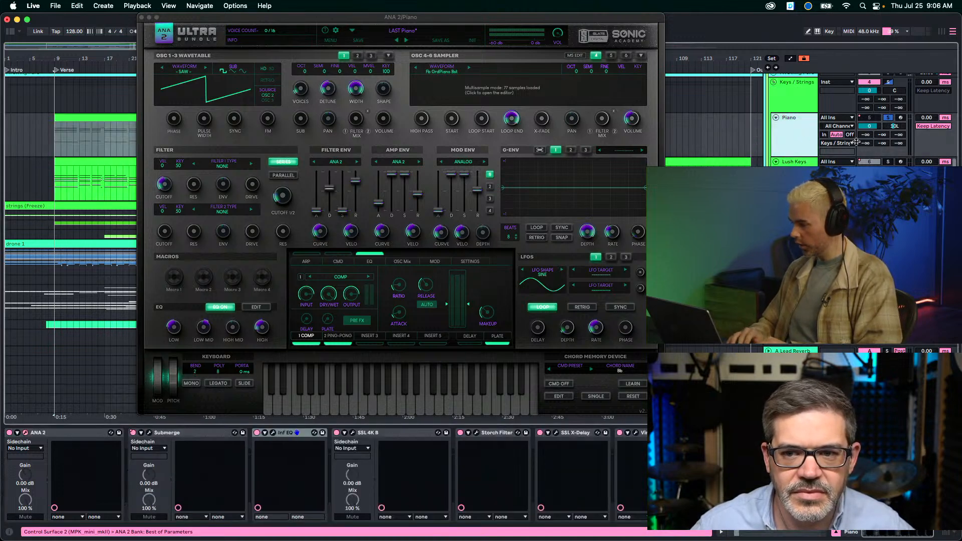
pyautogui.click(899, 161)
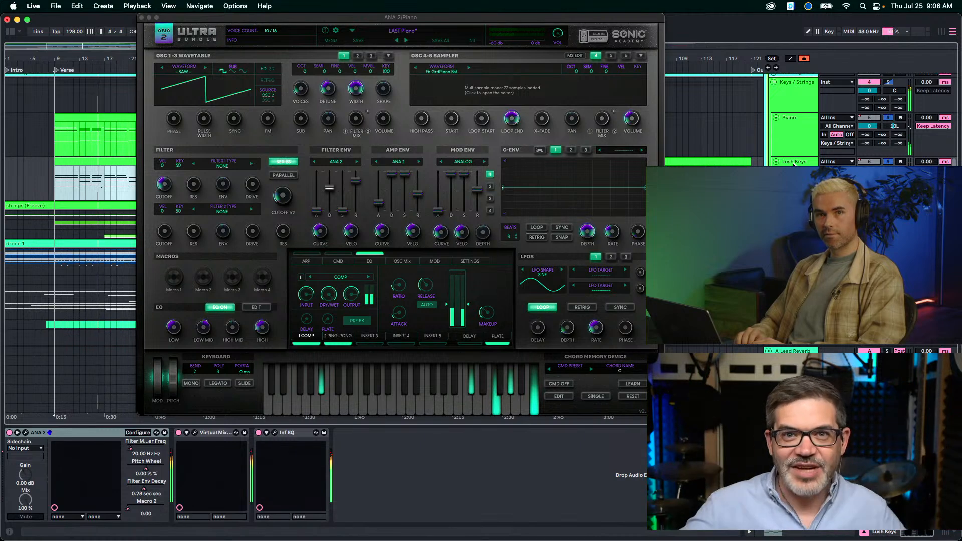
# Select the verse clip on the Lush Keys track and open that track's ANA 2 instrument window.
pyautogui.click(790, 132)
pyautogui.click(791, 164)
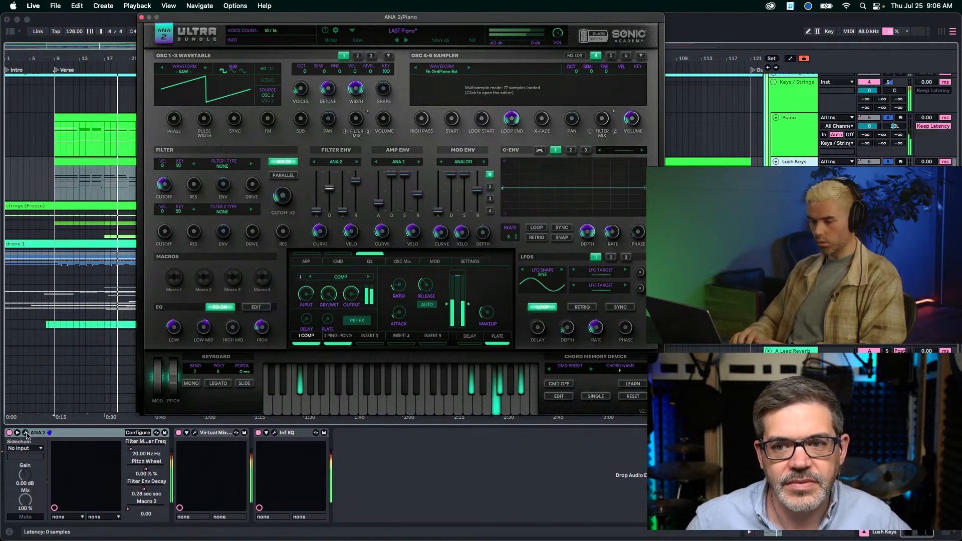
pyautogui.click(90, 161)
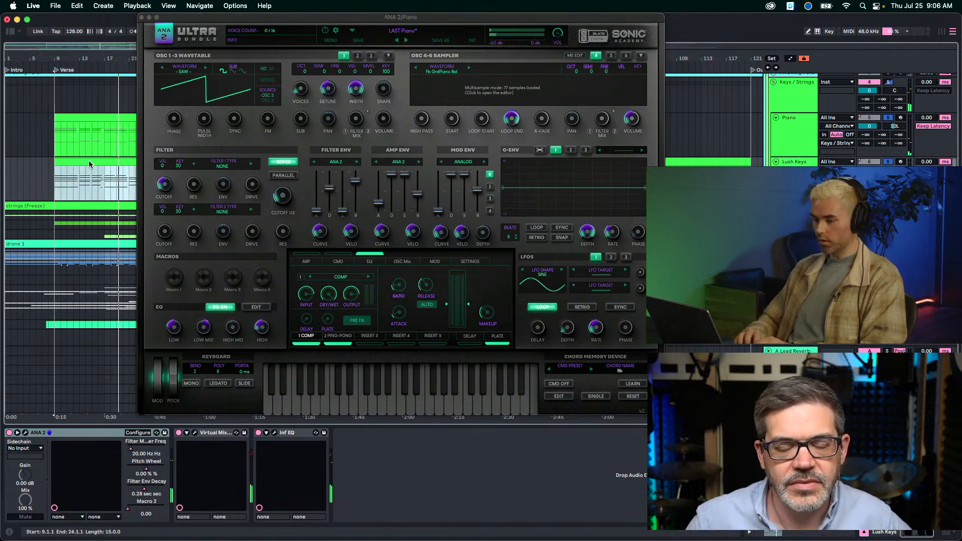
pyautogui.click(80, 431)
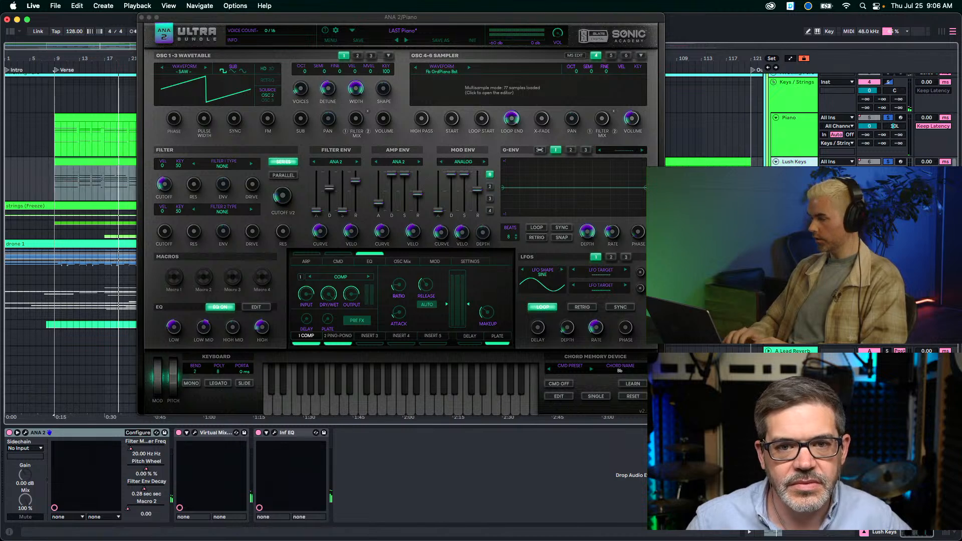
pyautogui.click(25, 433)
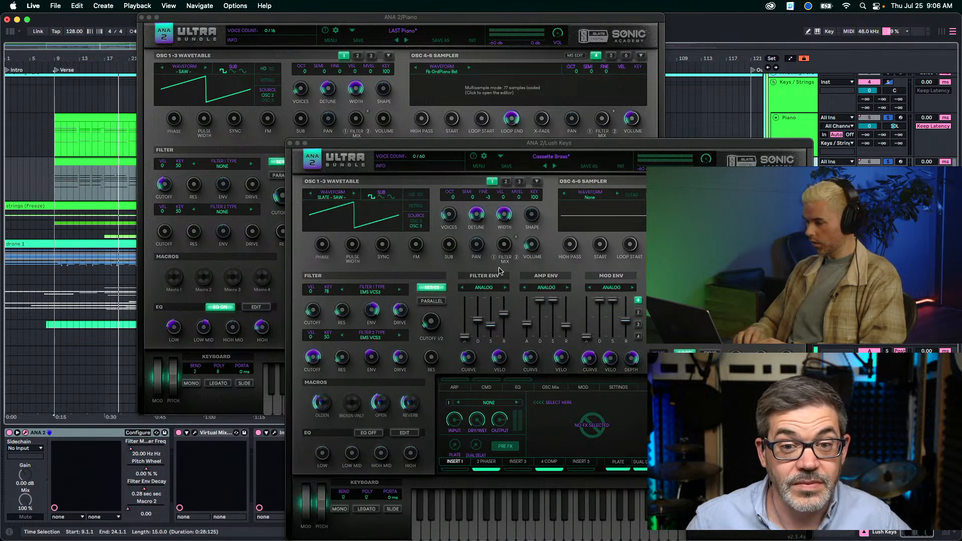
# Look through the Lush Keys ANA 2 preset browser by the Ultra SD-1 3 bank and by author, restore the bank listing and close it.
pyautogui.click(560, 160)
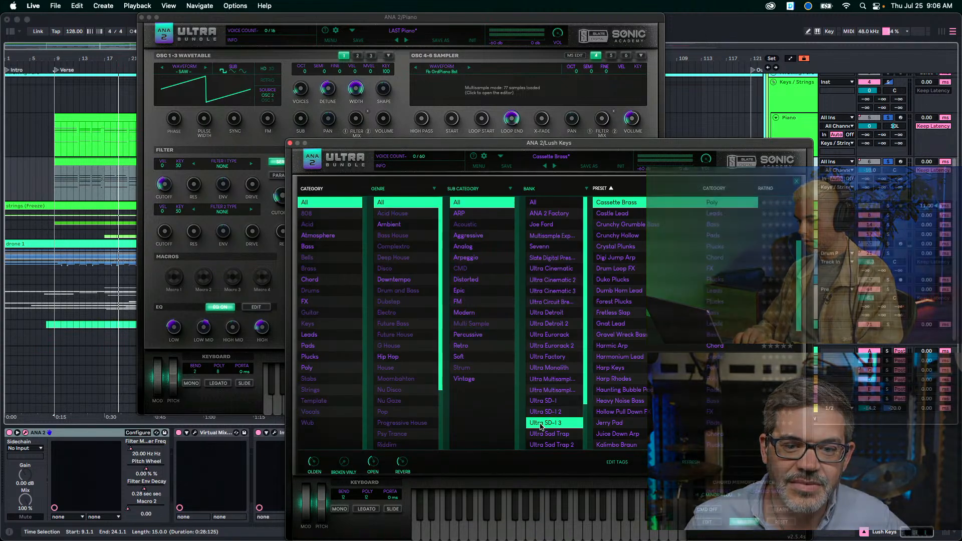
pyautogui.click(557, 426)
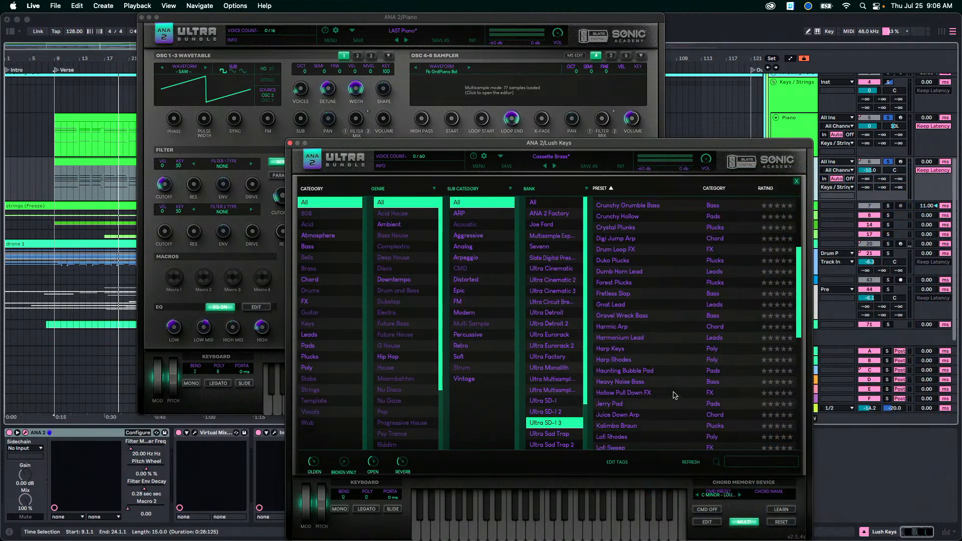
pyautogui.click(541, 193)
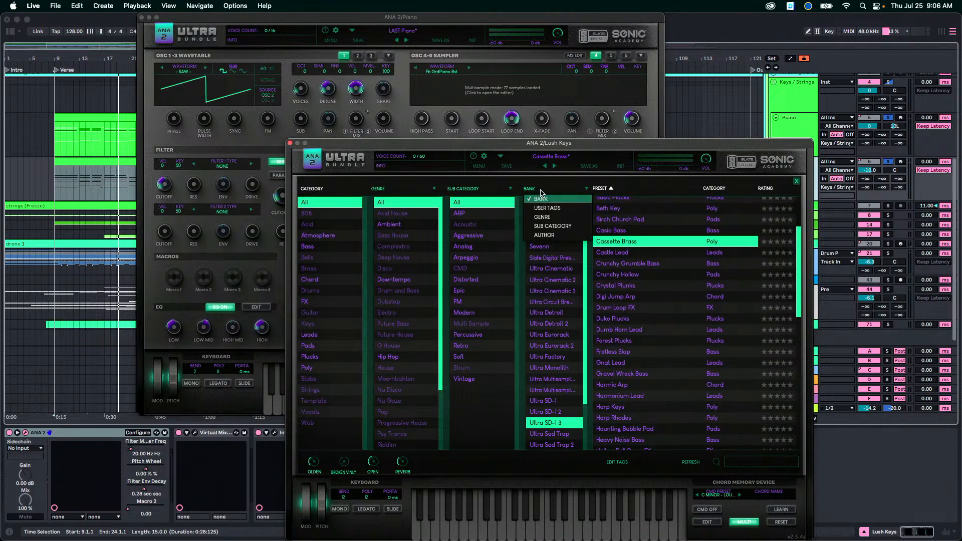
pyautogui.click(552, 235)
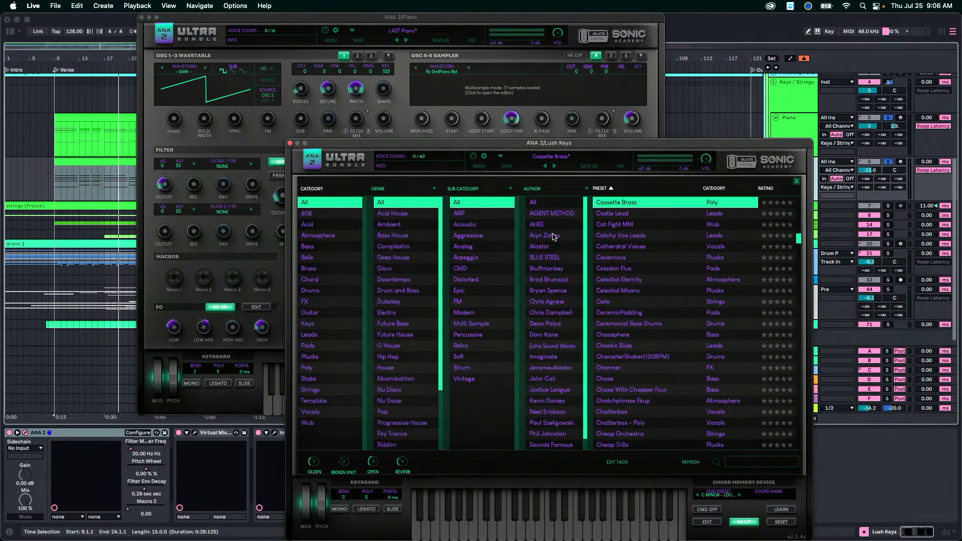
pyautogui.click(547, 193)
pyautogui.click(553, 200)
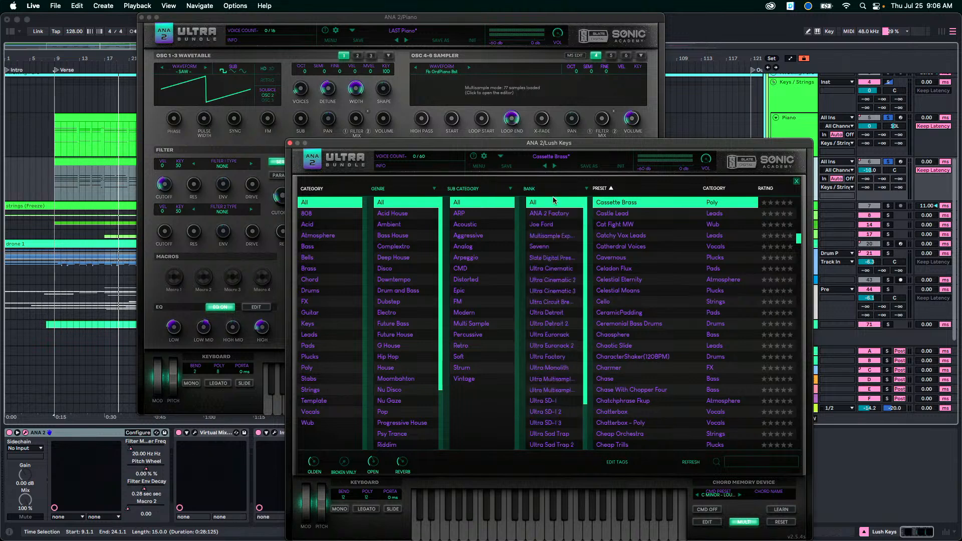
pyautogui.click(798, 179)
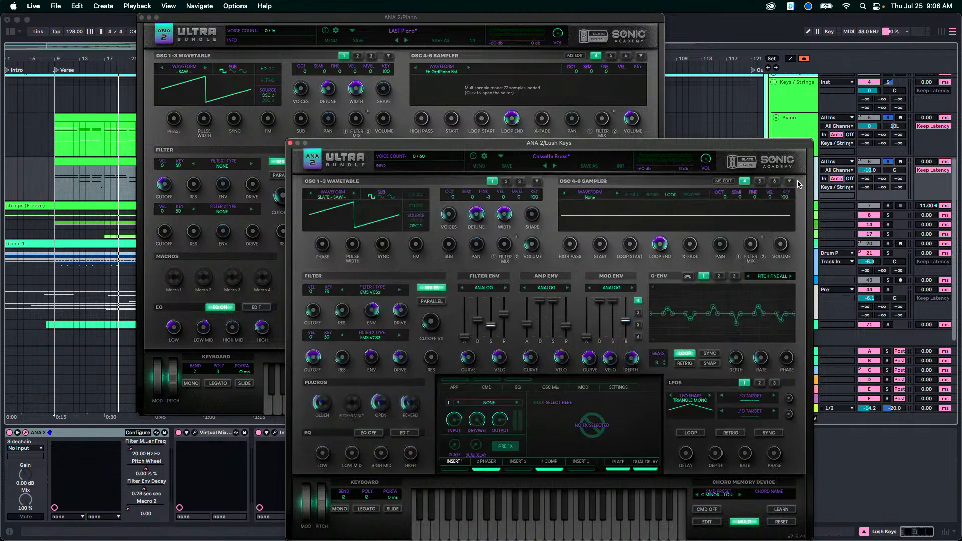
# Play the verse with Piano and Lush Keys soloed and close both ANA 2 instrument windows.
pyautogui.press('space')
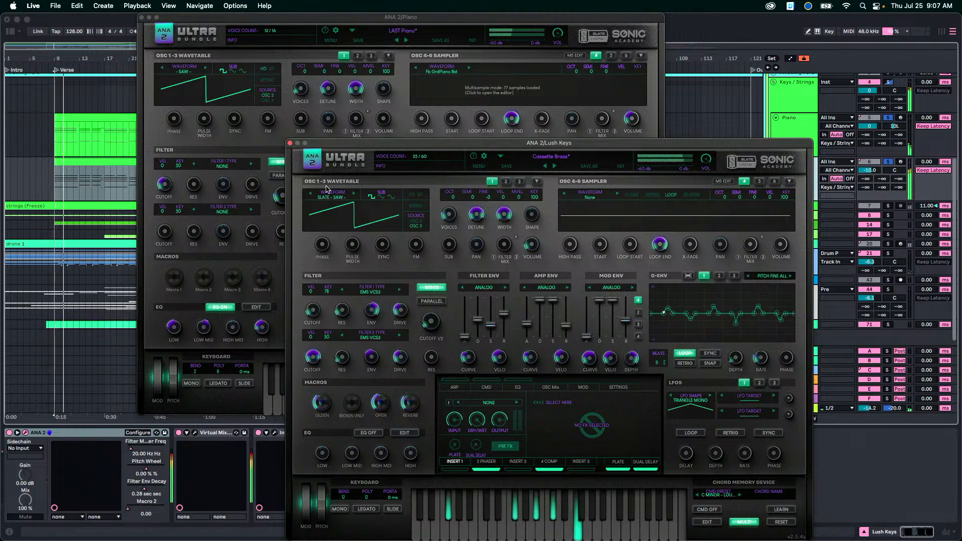
pyautogui.click(289, 144)
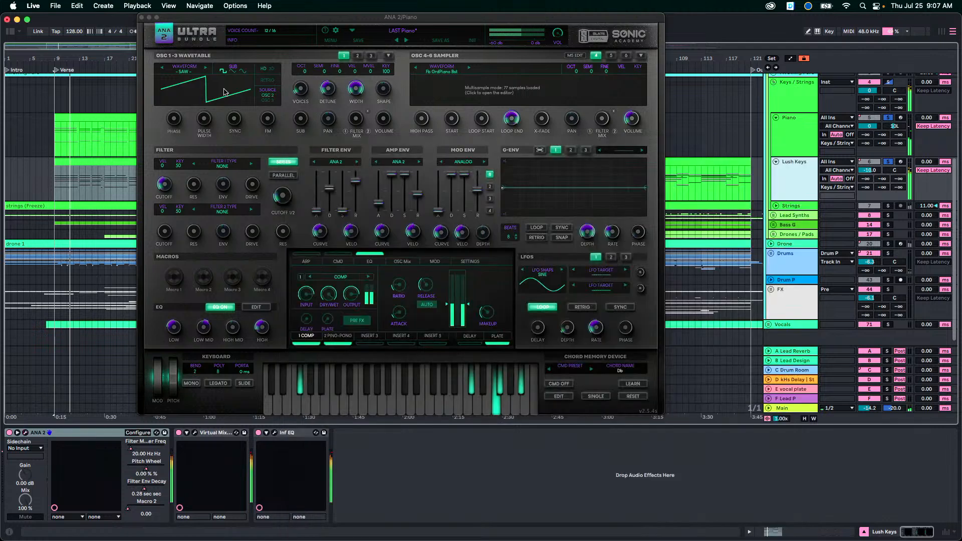
pyautogui.click(141, 17)
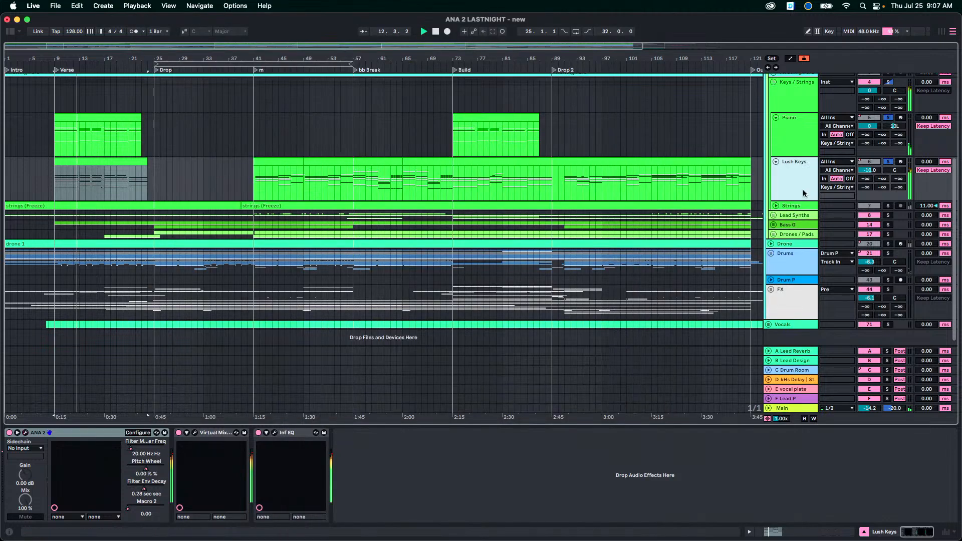
# Solo only the Lush Keys track and play it dry with its Virtual Mix Rack and Inf EQ effects bypassed.
pyautogui.click(227, 444)
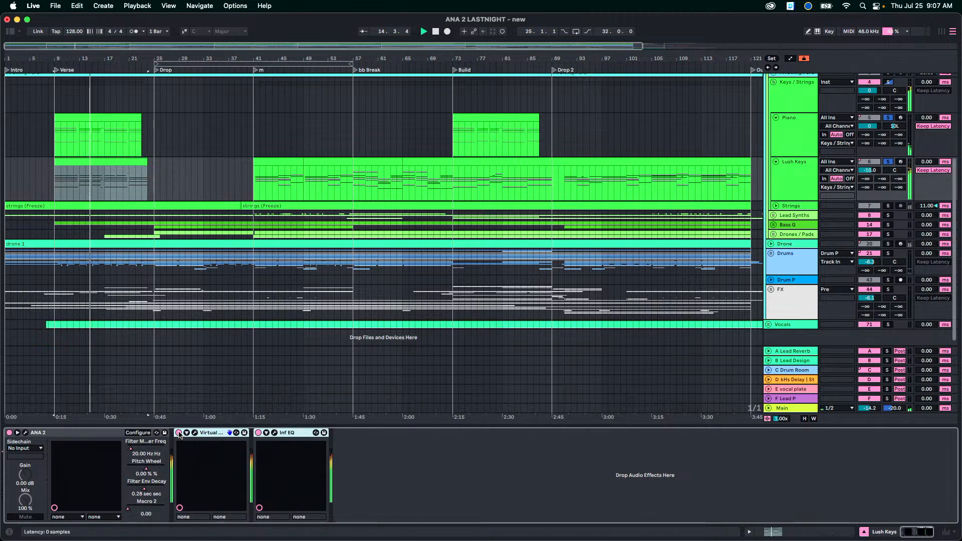
pyautogui.press('space')
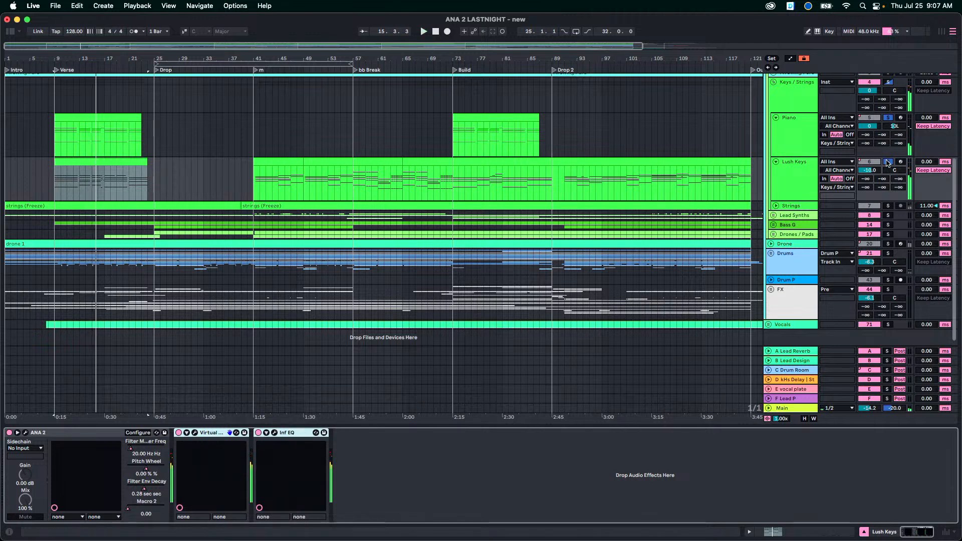
pyautogui.click(888, 162)
pyautogui.click(887, 161)
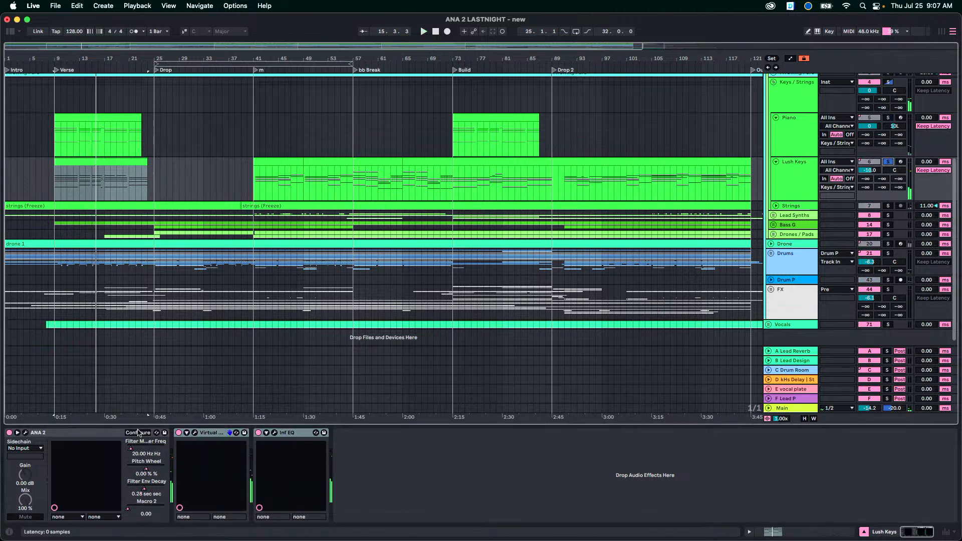
pyautogui.click(180, 433)
pyautogui.press('space')
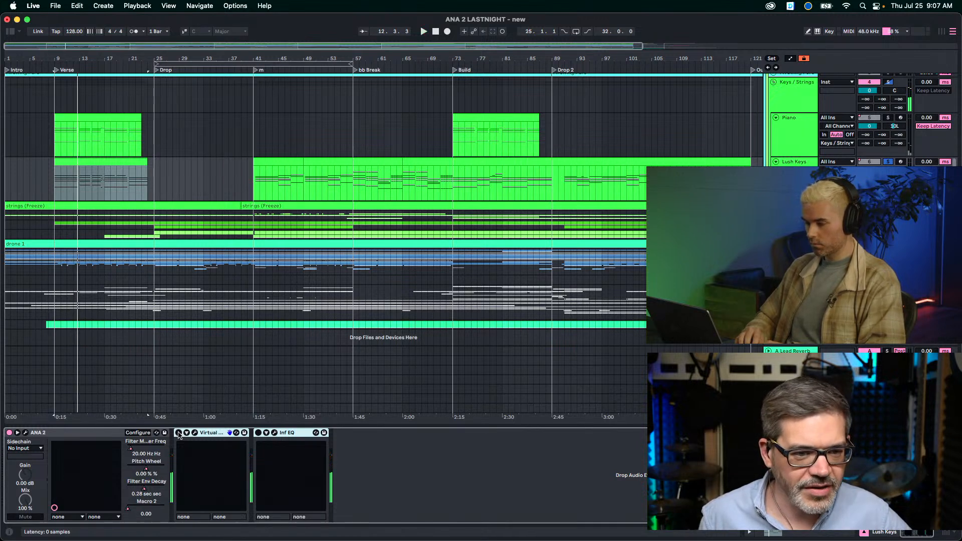
# Reactivate Virtual Mix Rack and Inf EQ on Lush Keys and set the rack's Revival Thickness to 14.2.
pyautogui.click(179, 433)
pyautogui.click(258, 432)
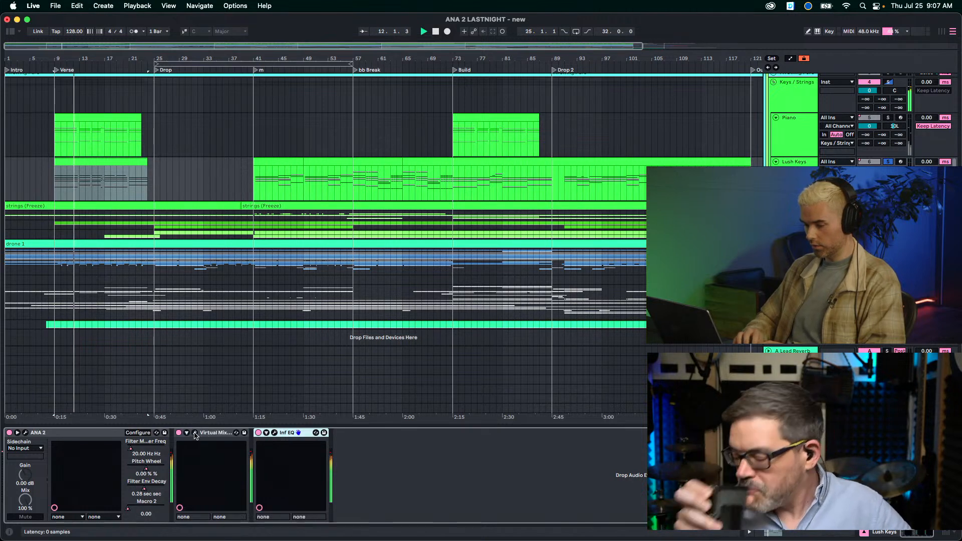
pyautogui.click(195, 433)
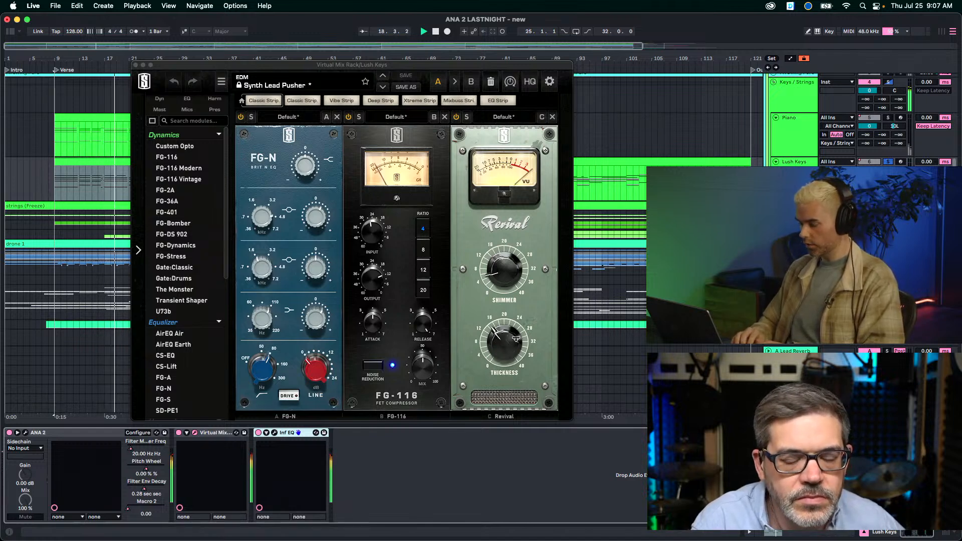
pyautogui.moveTo(515, 340)
pyautogui.mouseDown()
pyautogui.moveTo(510, 260)
pyautogui.moveTo(503, 331)
pyautogui.mouseUp()
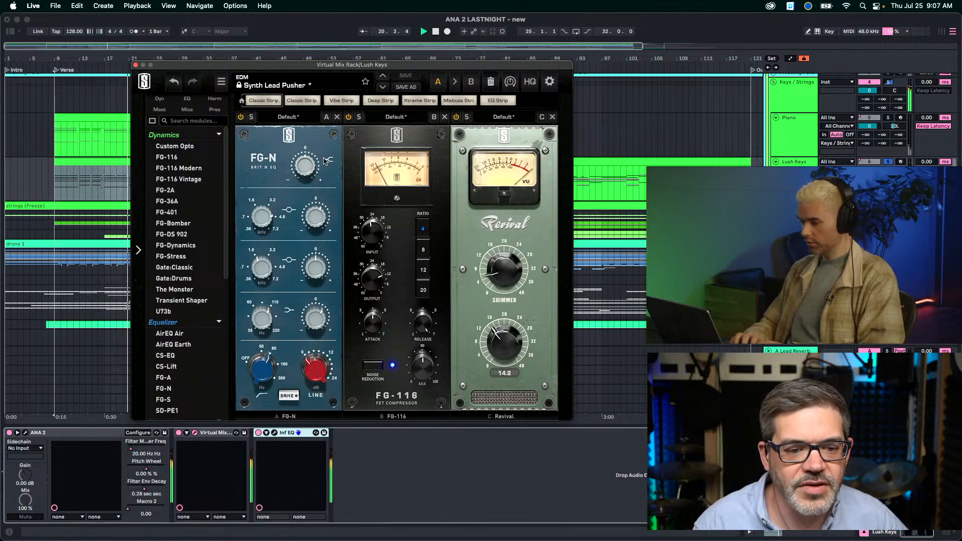
pyautogui.press('super+alt+p')
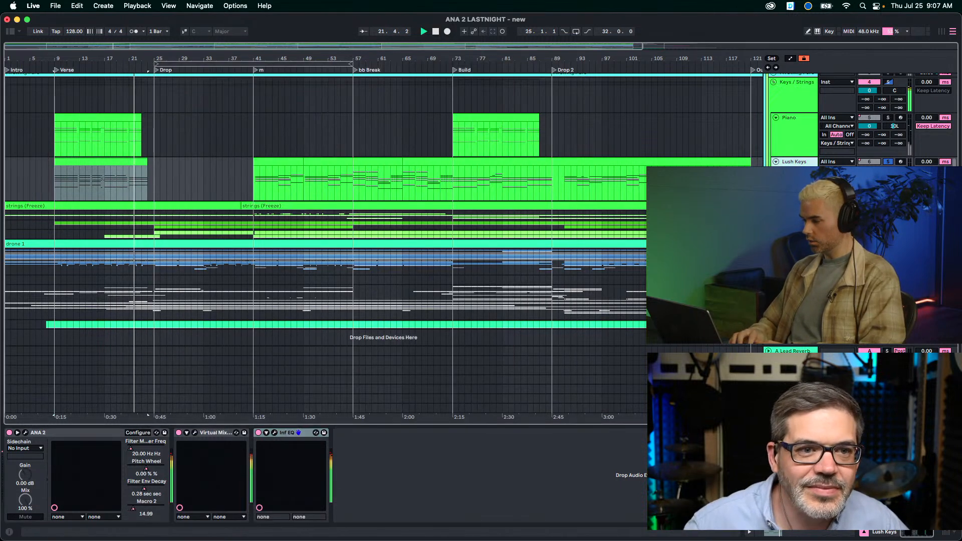
# Select the verse clip on the Lush Keys track as the playback range.
pyautogui.click(71, 161)
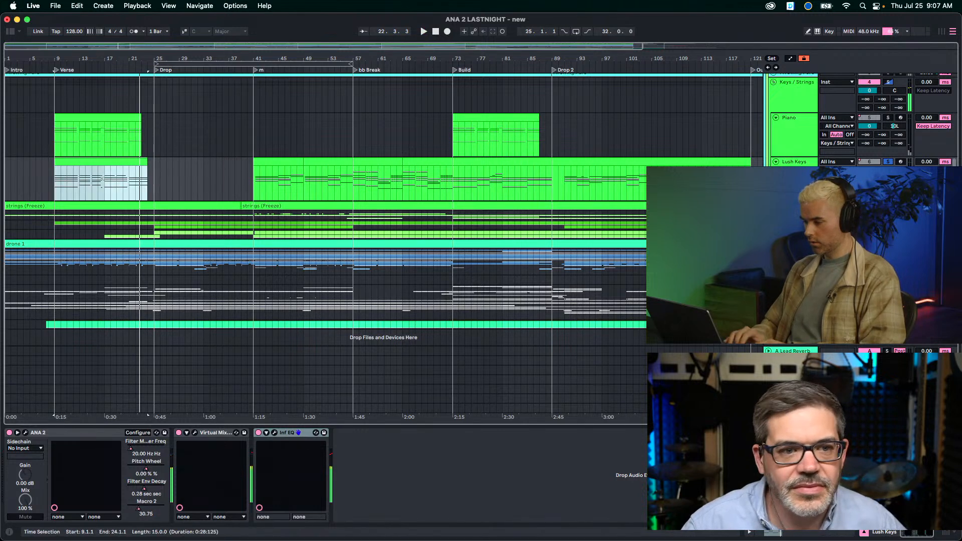
pyautogui.click(92, 161)
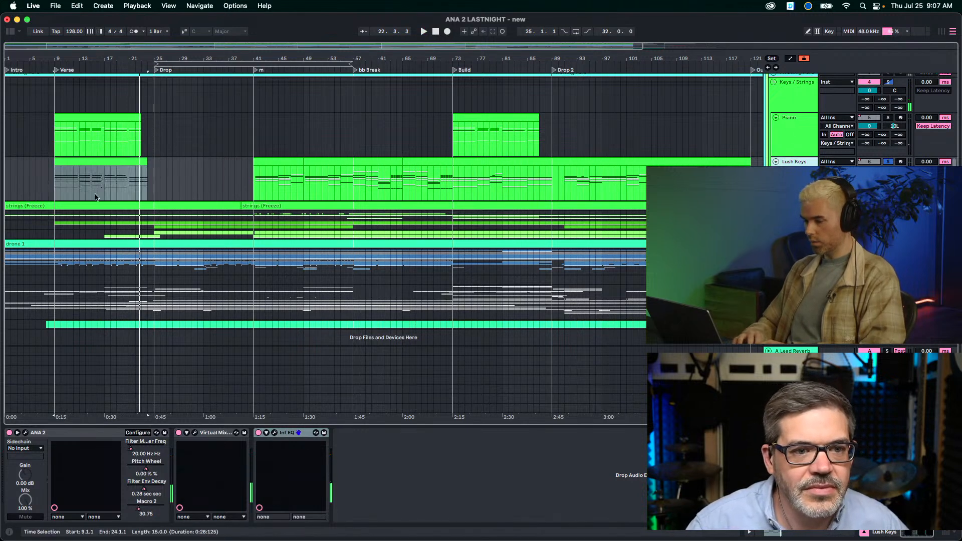
pyautogui.click(91, 162)
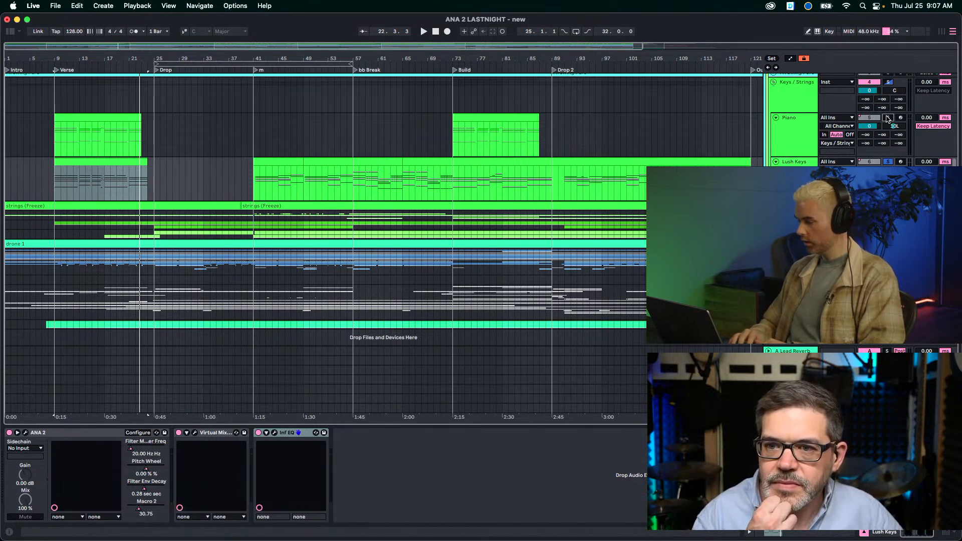
# Open Murda Melodies on the Keys / Strings group and examine its Heat, Ensemble, HPF and LPF settings while playing the verse.
pyautogui.click(796, 99)
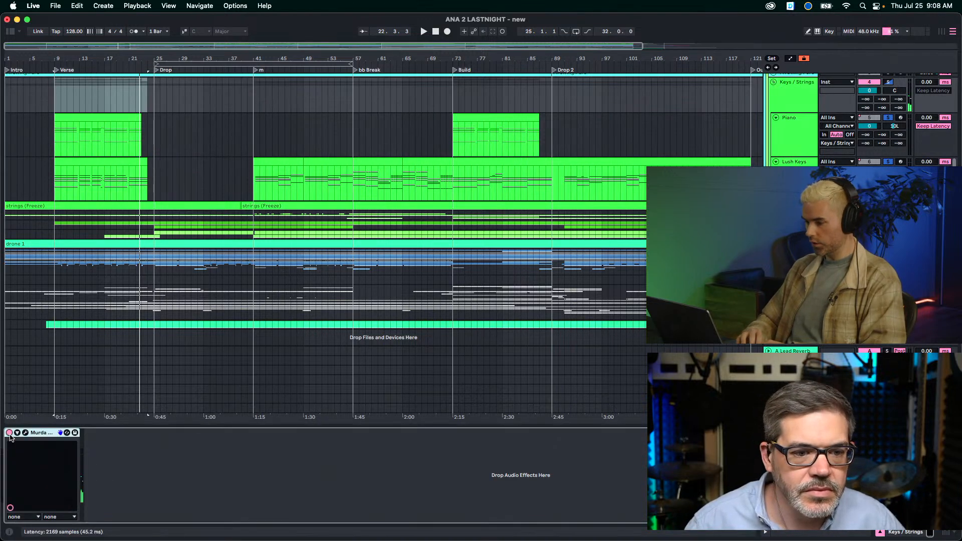
pyautogui.click(25, 432)
pyautogui.press('space')
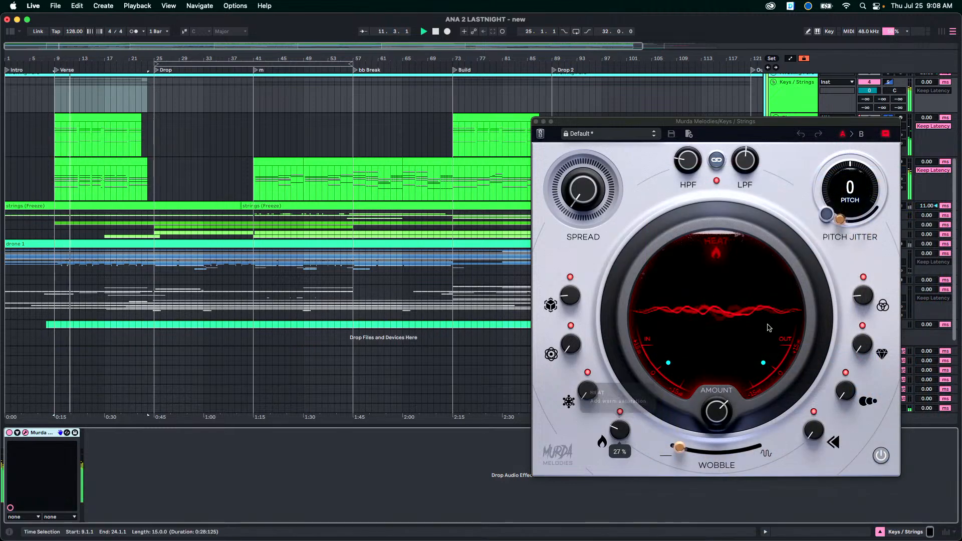
pyautogui.moveTo(865, 293)
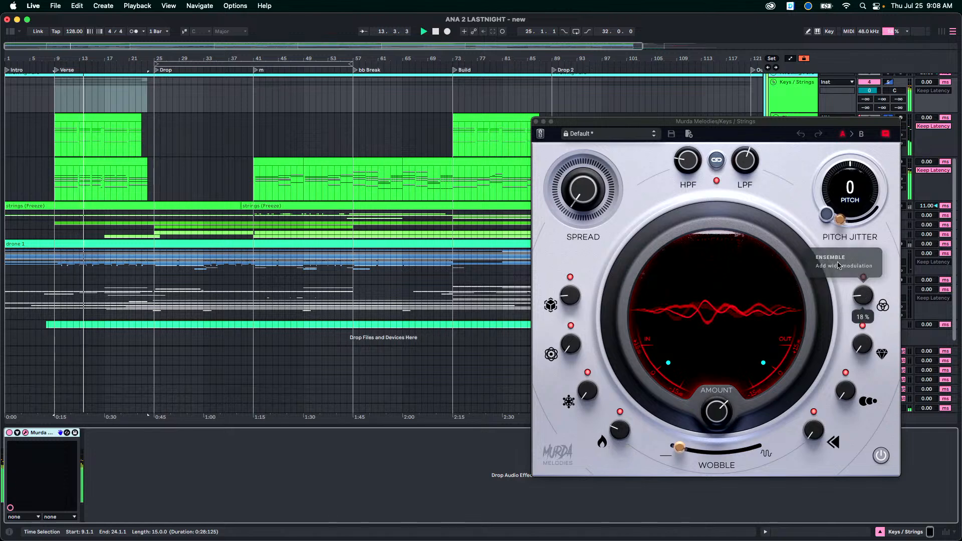
pyautogui.moveTo(692, 163)
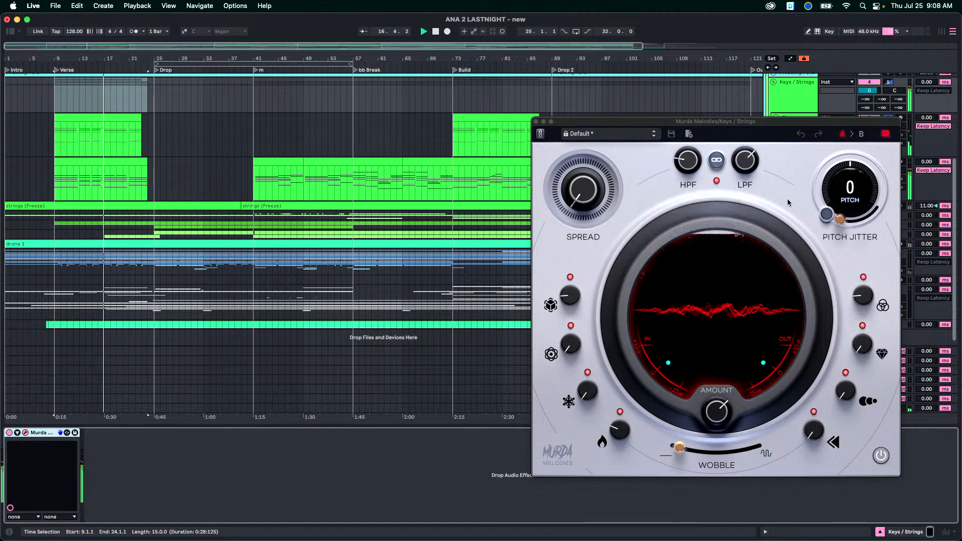
pyautogui.moveTo(749, 167)
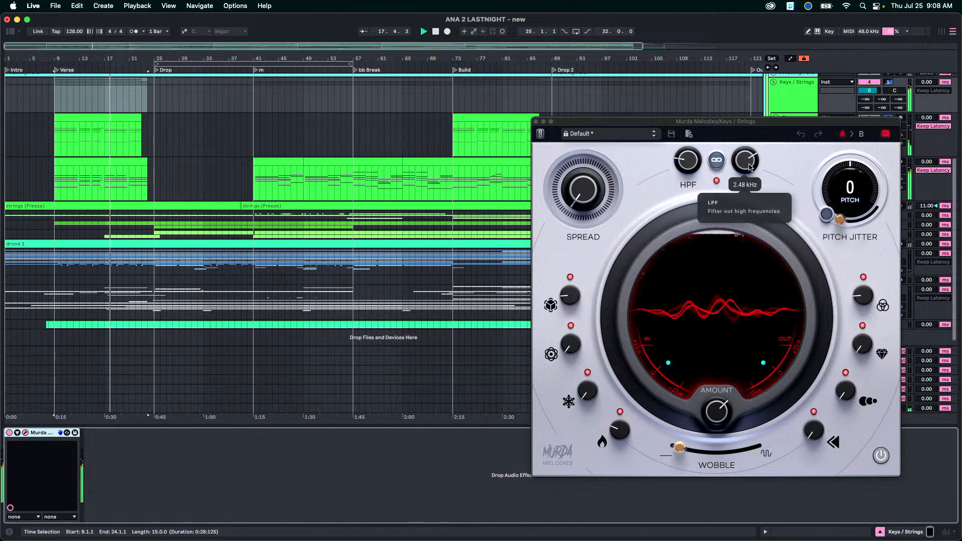
pyautogui.click(536, 122)
# Display the Murda Melodies LPF automation of the Keys / Strings group in its own lane and inspect its start before the verse.
pyautogui.click(86, 117)
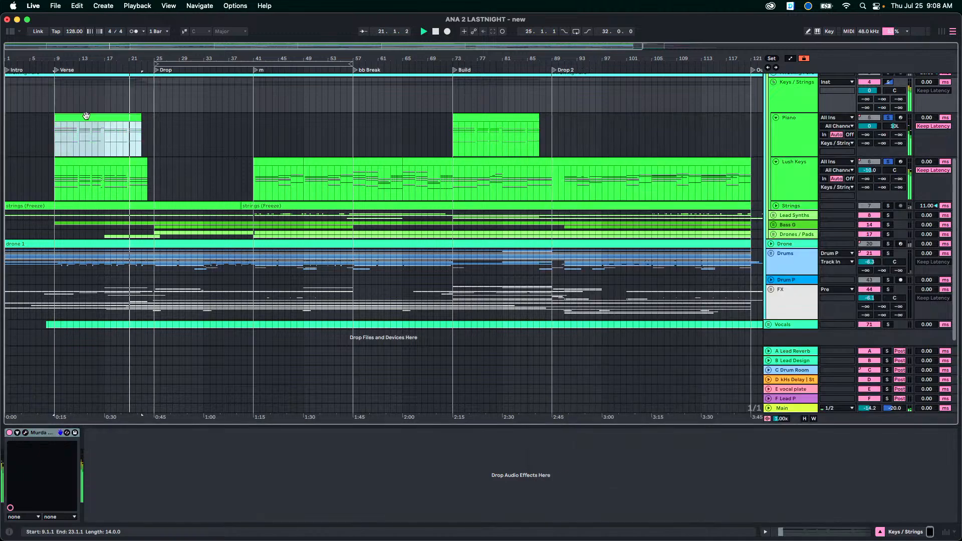
pyautogui.press('a')
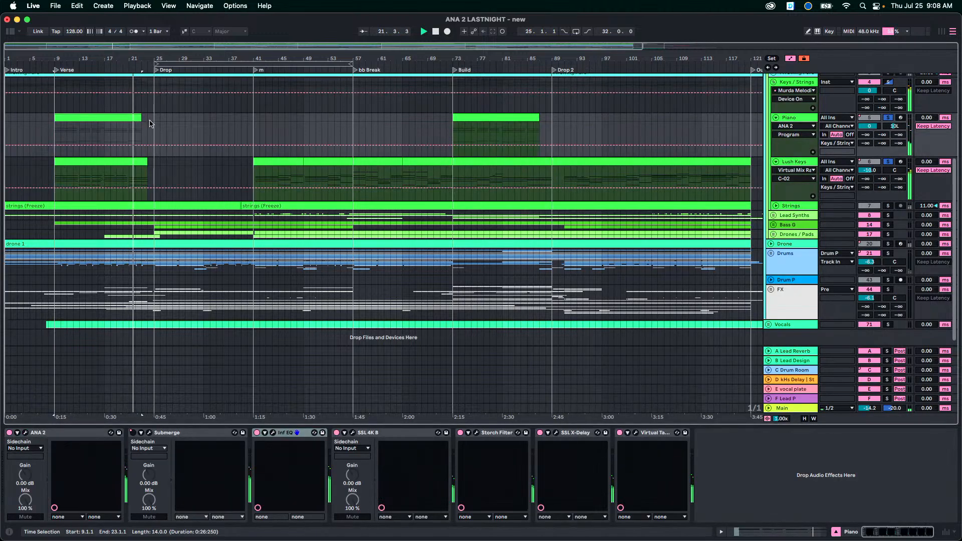
pyautogui.click(786, 99)
pyautogui.click(782, 219)
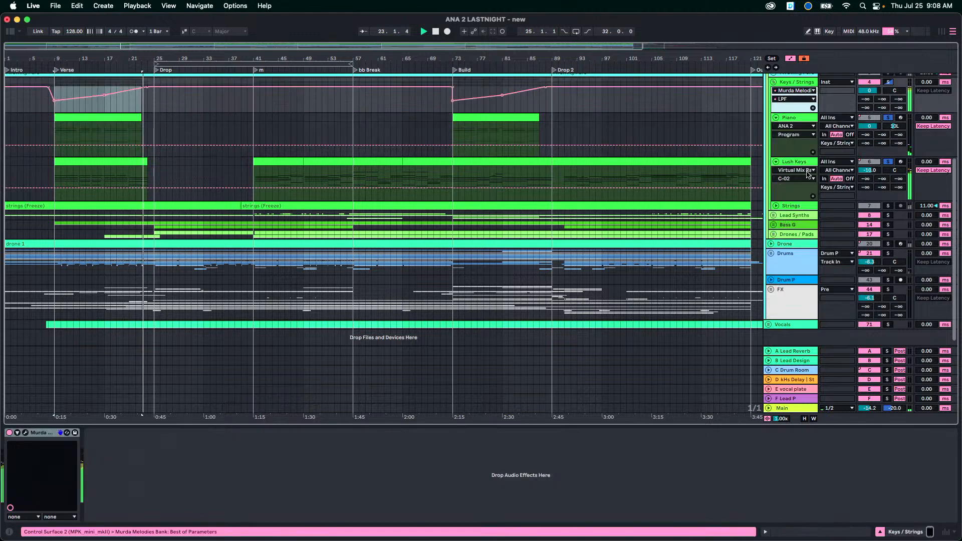
pyautogui.click(812, 108)
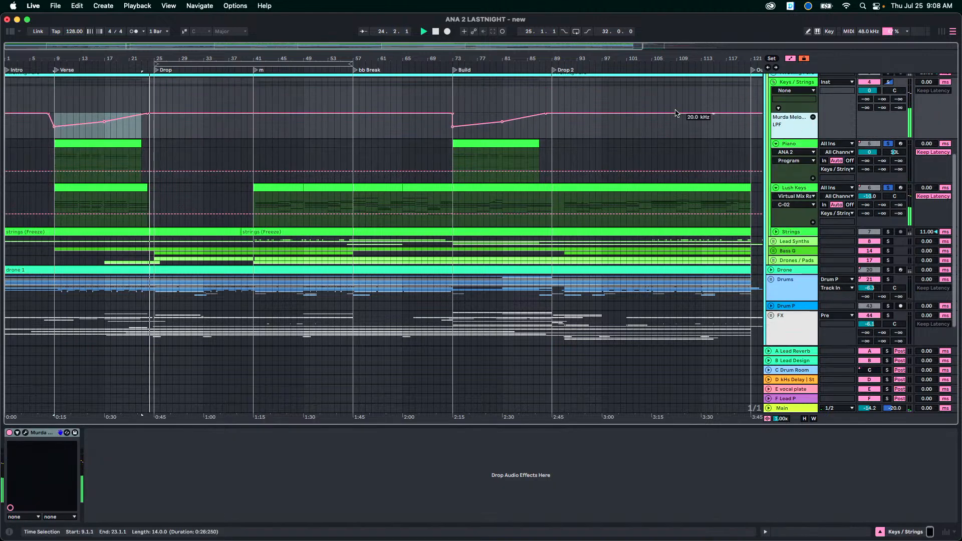
pyautogui.click(49, 106)
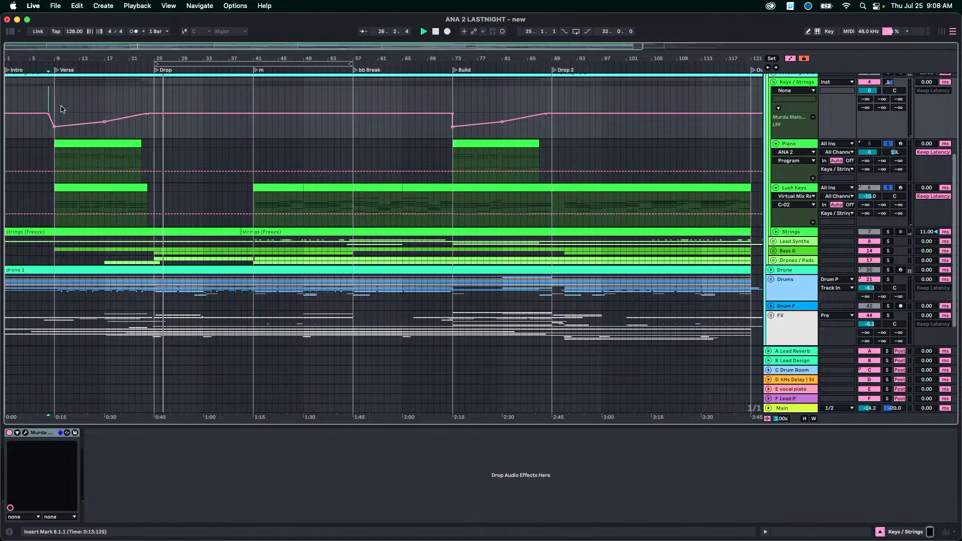
# Hide the automation and play the verse from the start of the Lush Keys clip.
pyautogui.press('a')
pyautogui.click(101, 176)
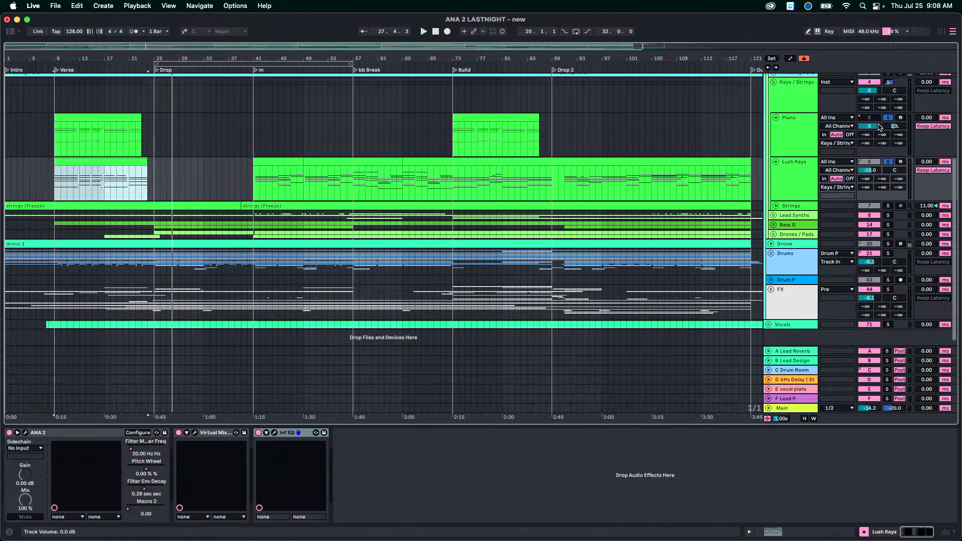
pyautogui.press('space')
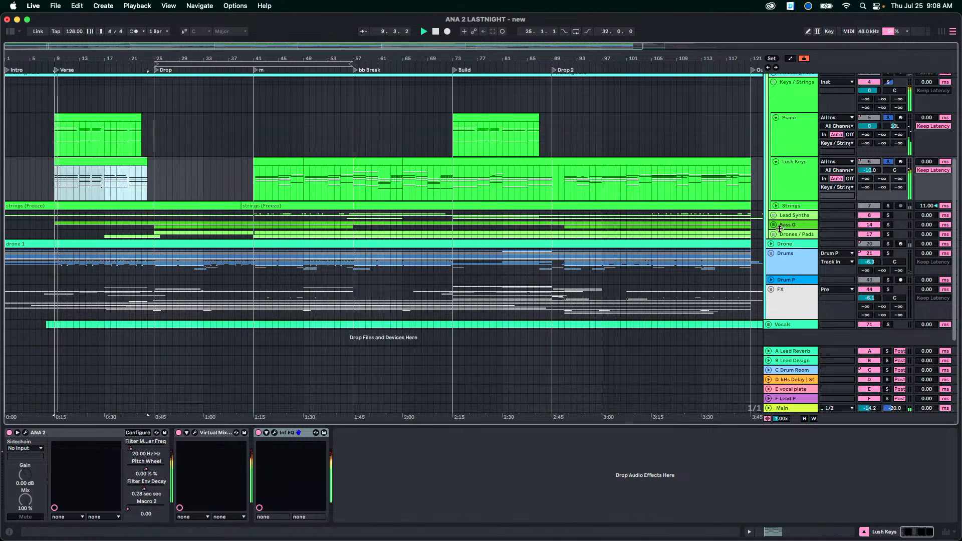
# Unfold the Drone track and look through its device chain of ANA 2, effects and LFO modulators.
pyautogui.click(786, 244)
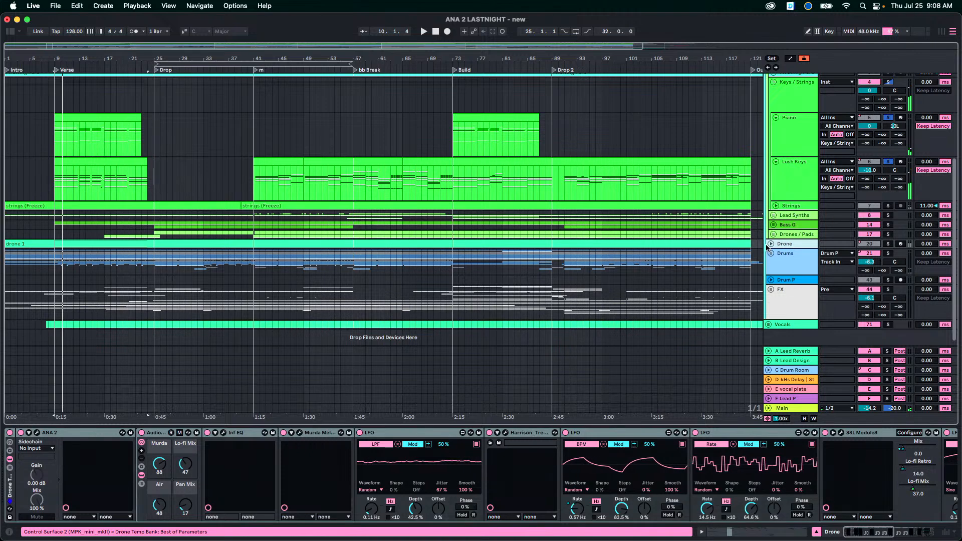
pyautogui.click(770, 243)
pyautogui.hscroll(10, 669, 484)
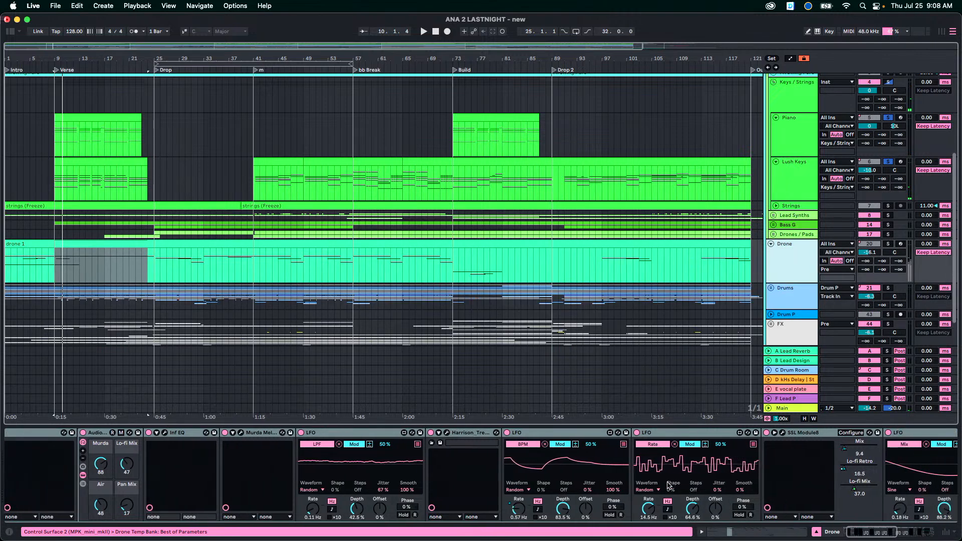
pyautogui.hscroll(-15, 350, 481)
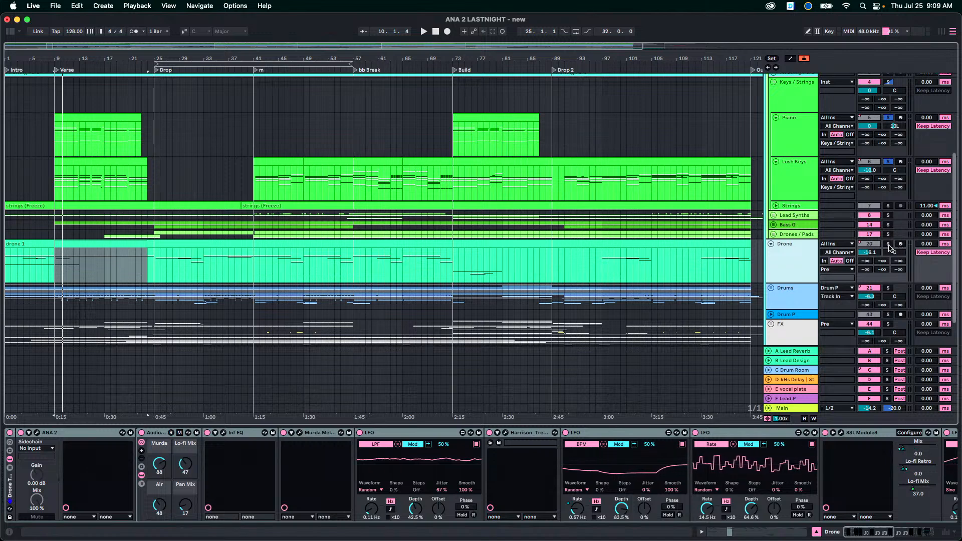
# Solo the Drone track and play the drone clip from the start of the verse.
pyautogui.click(79, 244)
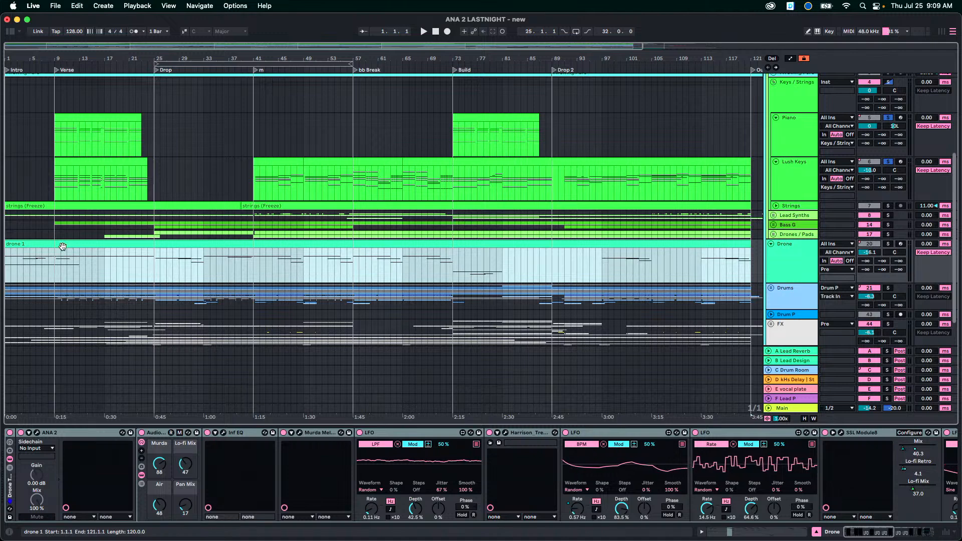
pyautogui.click(53, 257)
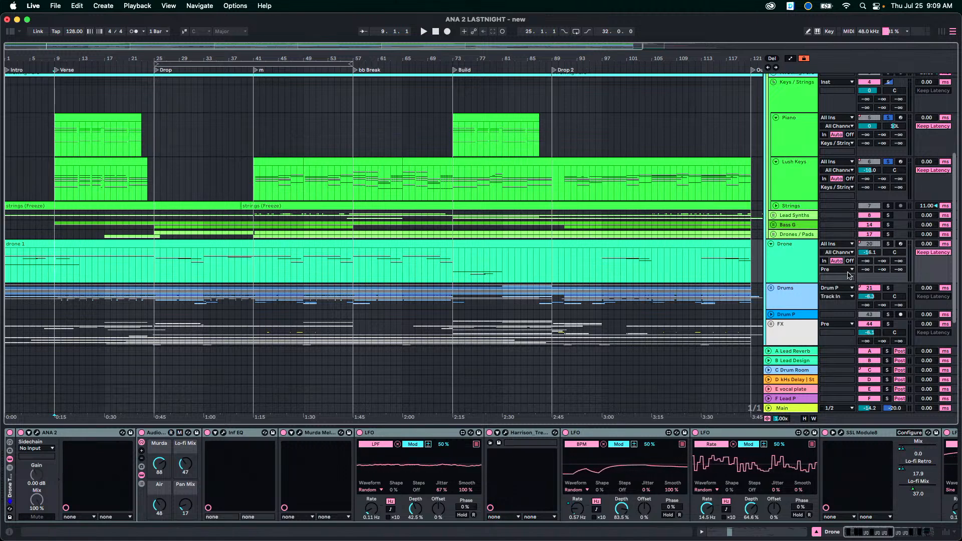
pyautogui.click(887, 244)
pyautogui.press('space')
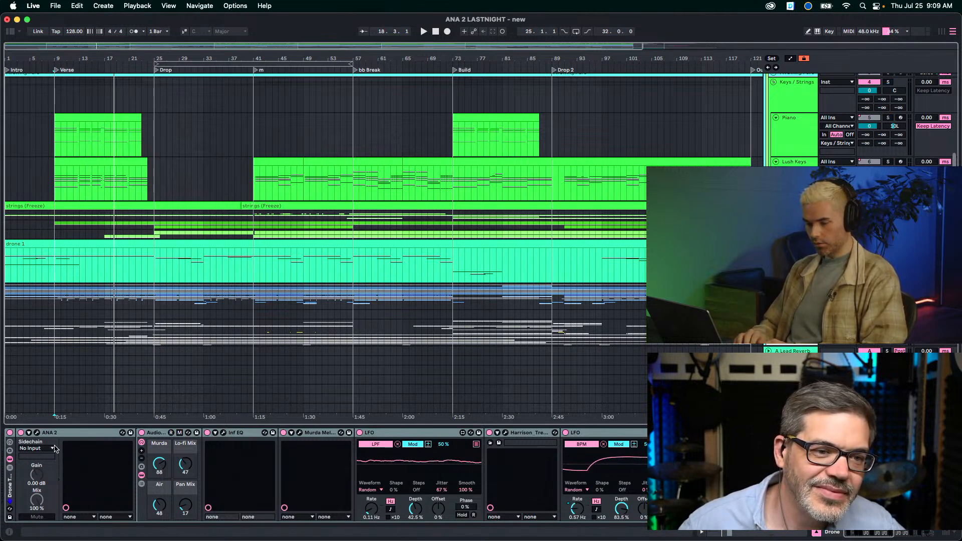
# Bypass the Drone track's Audio Effect Rack, look through its devices and play the dry drone from the verse.
pyautogui.click(151, 433)
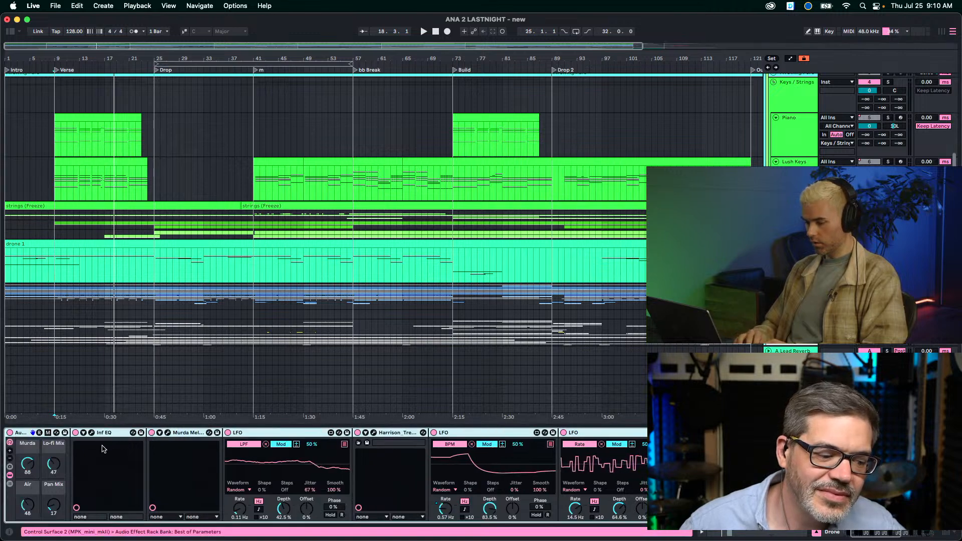
pyautogui.hscroll(-3, 102, 449)
pyautogui.click(142, 432)
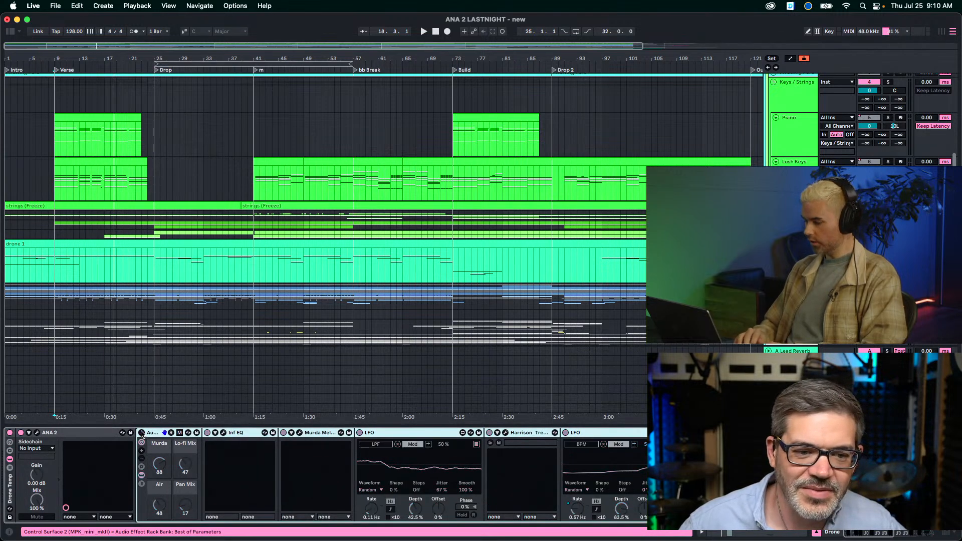
pyautogui.hscroll(10, 211, 455)
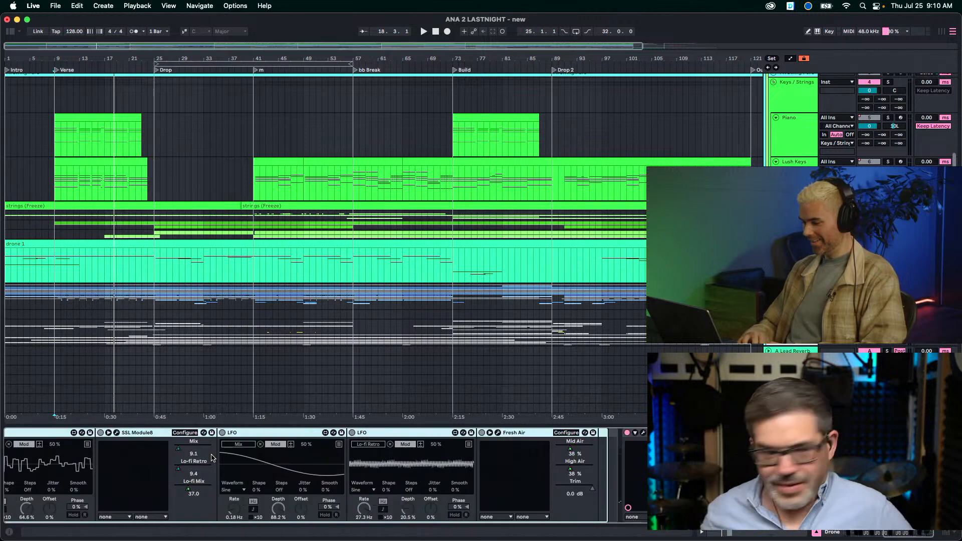
pyautogui.hscroll(-8, 211, 457)
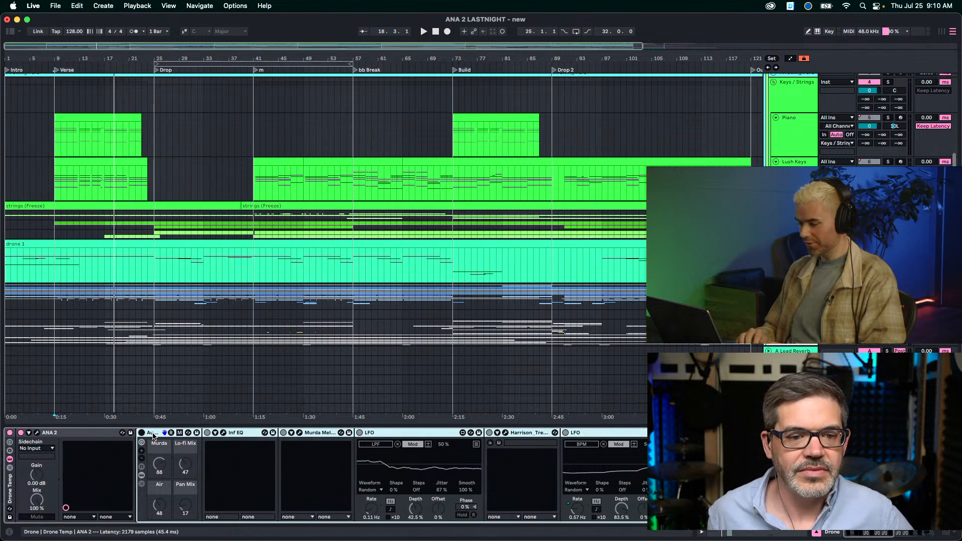
pyautogui.press('space')
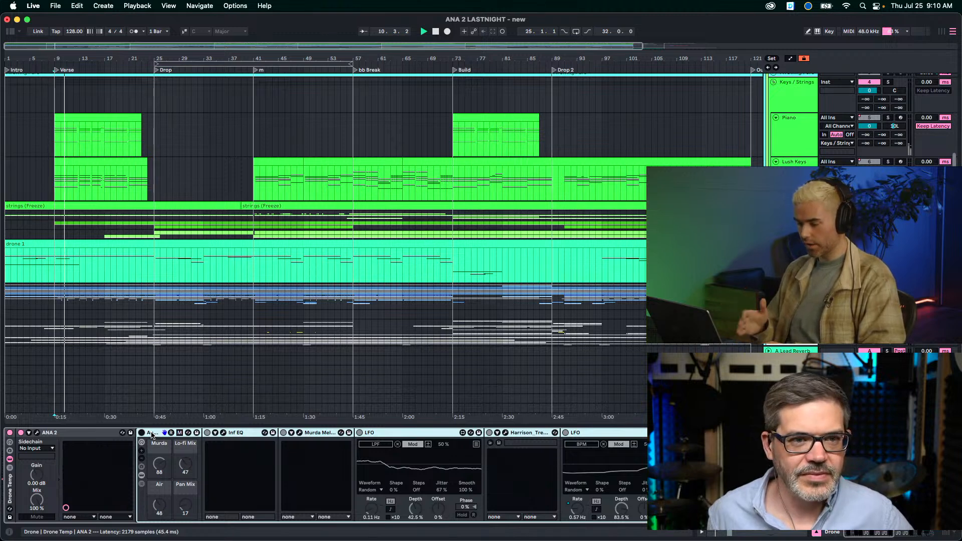
# Examine the drone patch in ANA 2 during playback, close it, stop playback and select the drone clip.
pyautogui.click(37, 434)
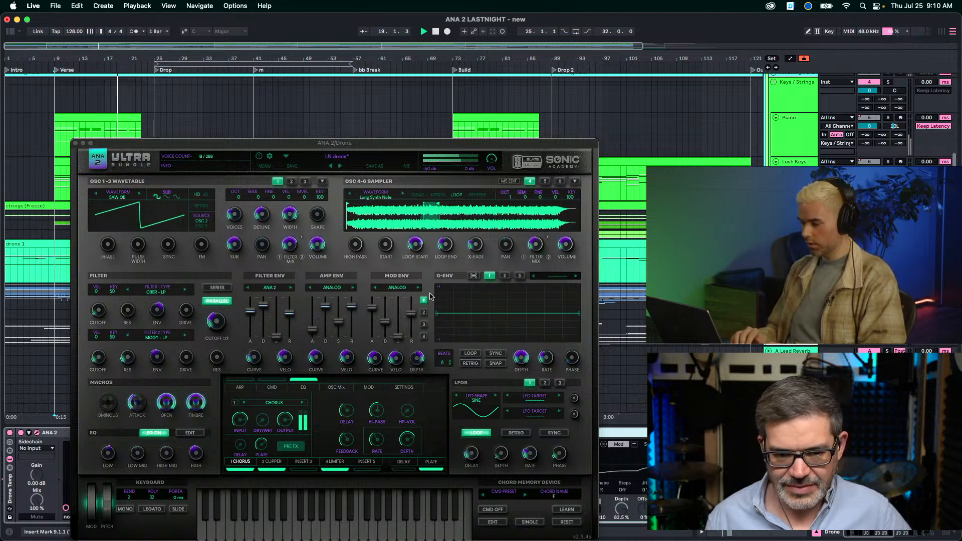
pyautogui.click(75, 143)
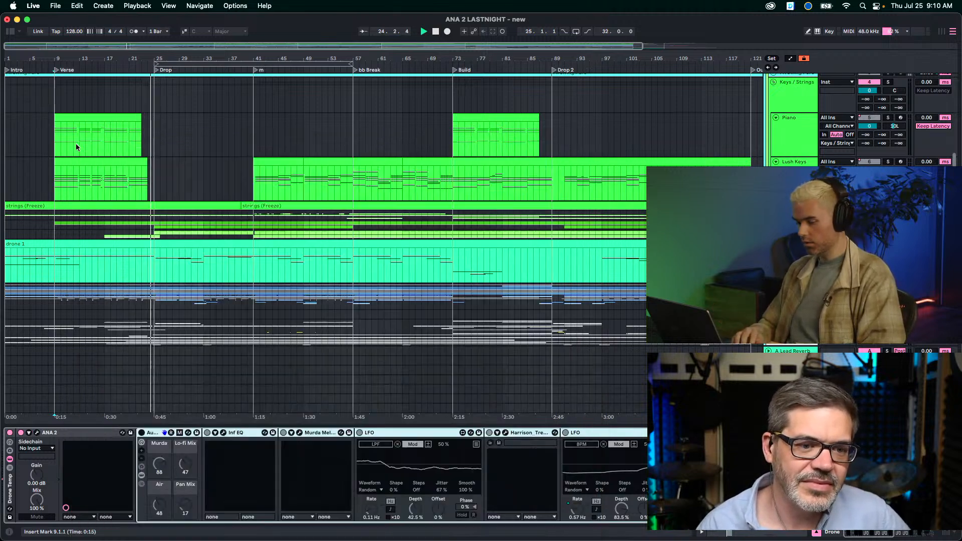
pyautogui.click(50, 244)
pyautogui.press('space')
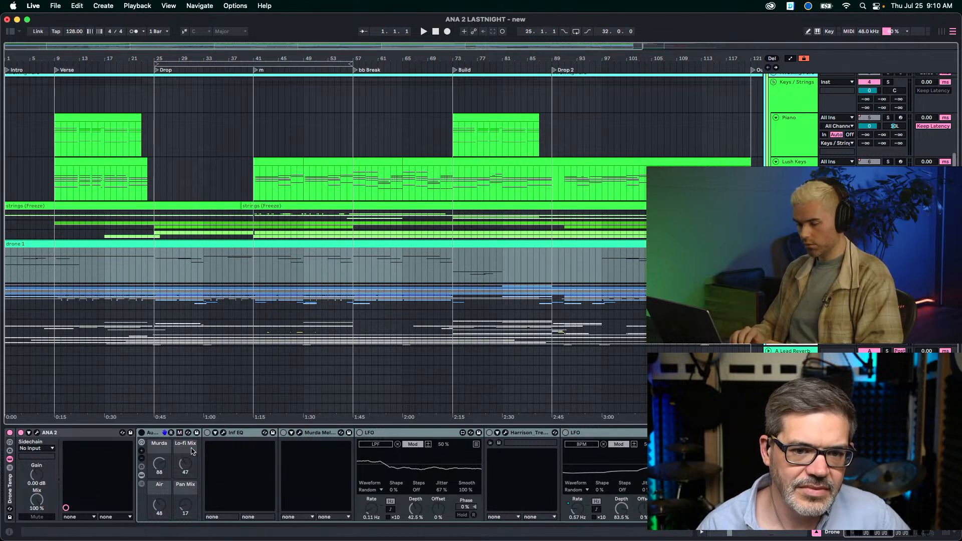
# Reactivate the Drone's Audio Effect Rack and deactivate all devices inside it, from Inf EQ through Fresh Air.
pyautogui.click(156, 434)
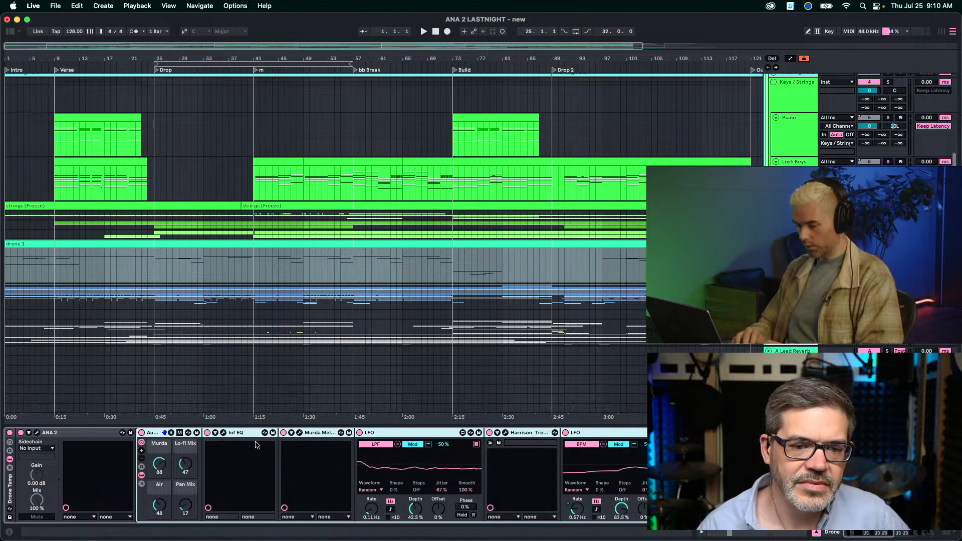
pyautogui.hscroll(10, 256, 445)
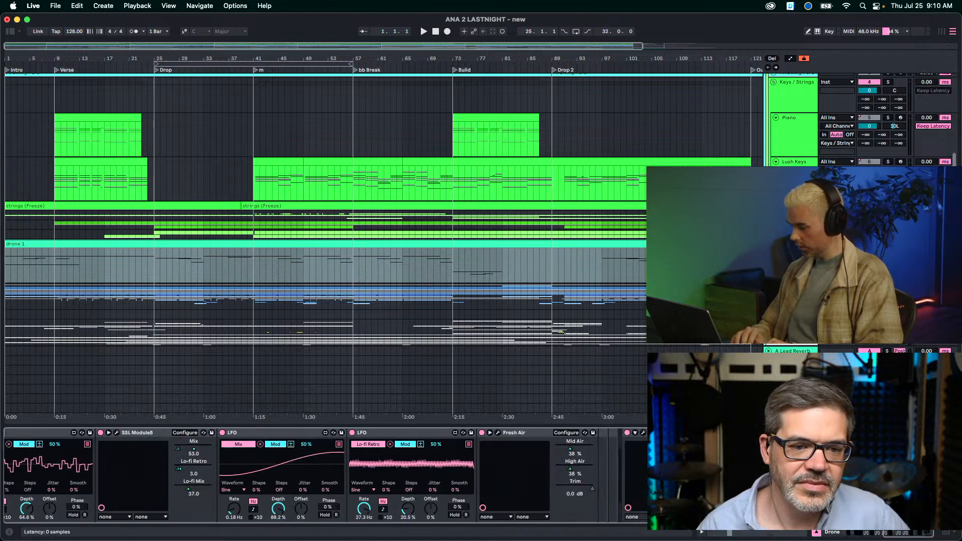
pyautogui.keyDown('shift'); pyautogui.click(527, 433); pyautogui.keyUp('shift')
pyautogui.press('0')
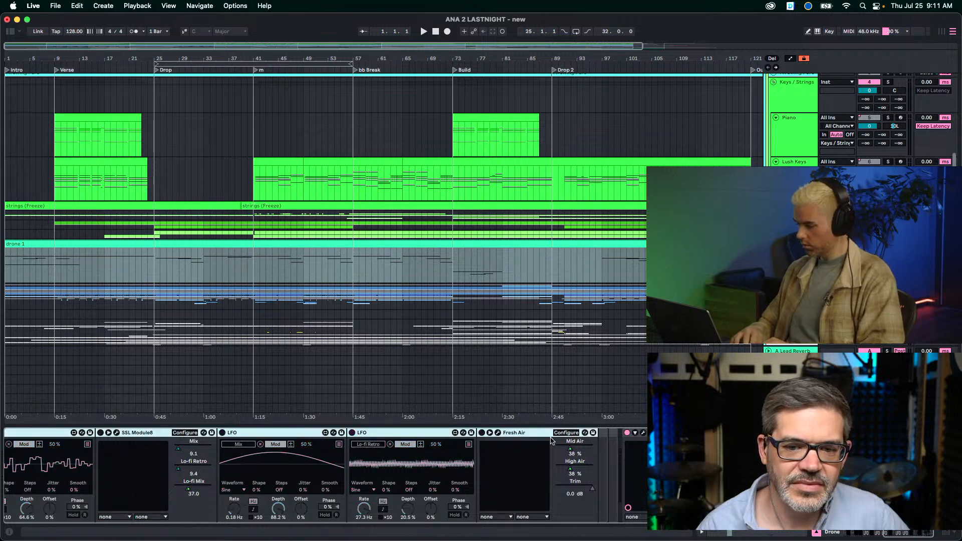
pyautogui.click(732, 432)
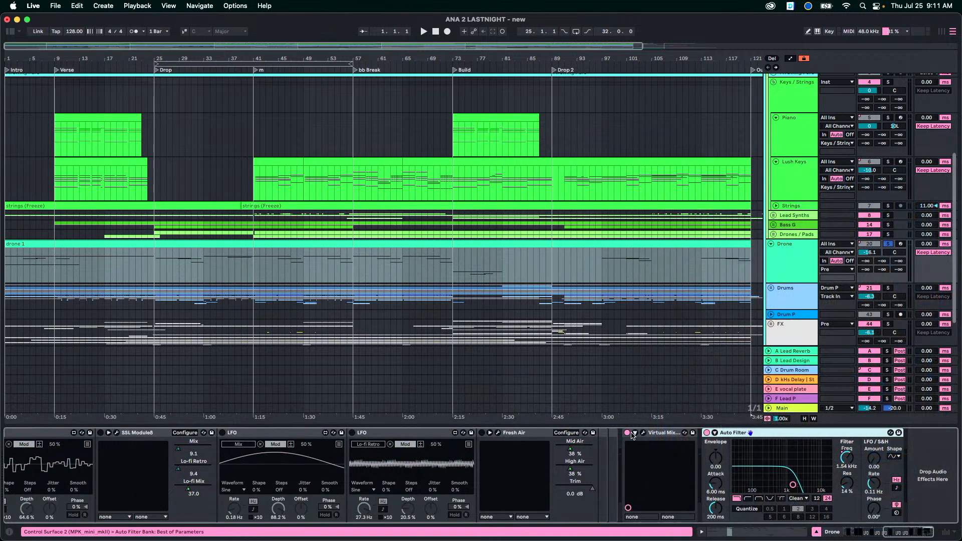
pyautogui.hscroll(-10, 381, 476)
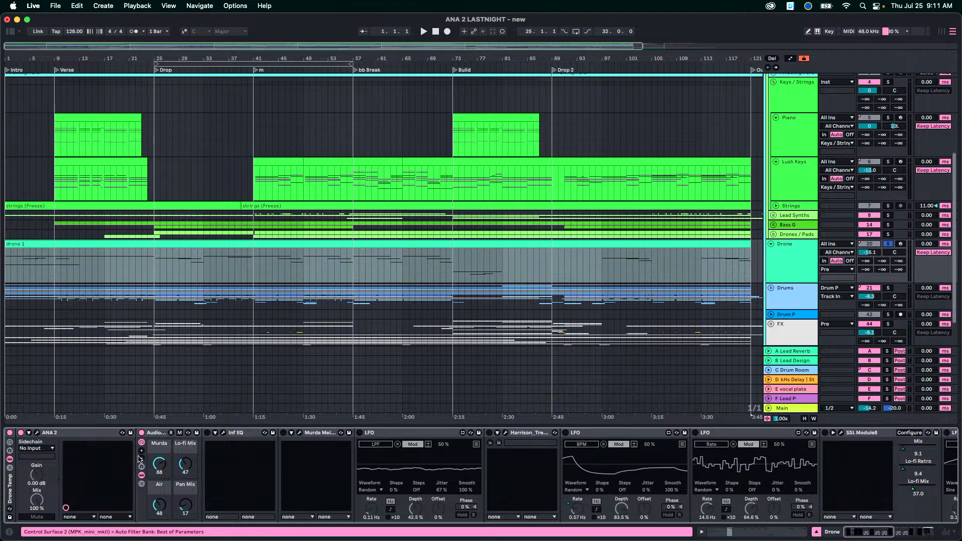
pyautogui.click(160, 434)
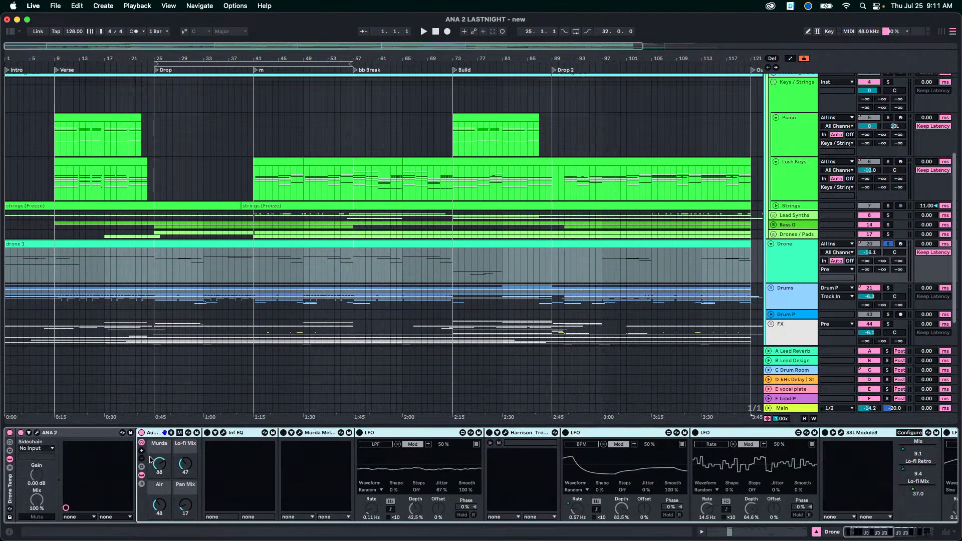
# Reactivate Inf EQ in the Drone's rack and examine its EQ curve in the plug-in window.
pyautogui.click(244, 433)
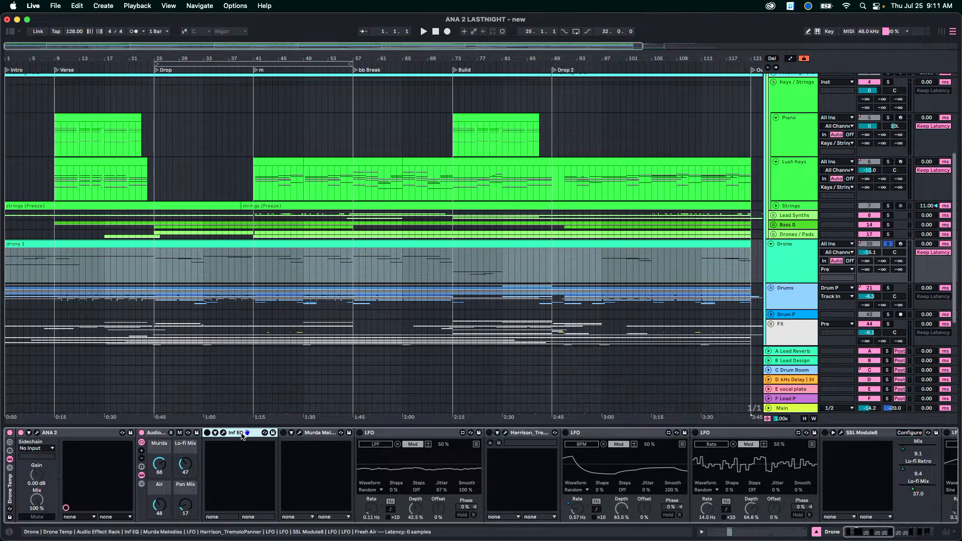
pyautogui.click(207, 433)
pyautogui.click(223, 434)
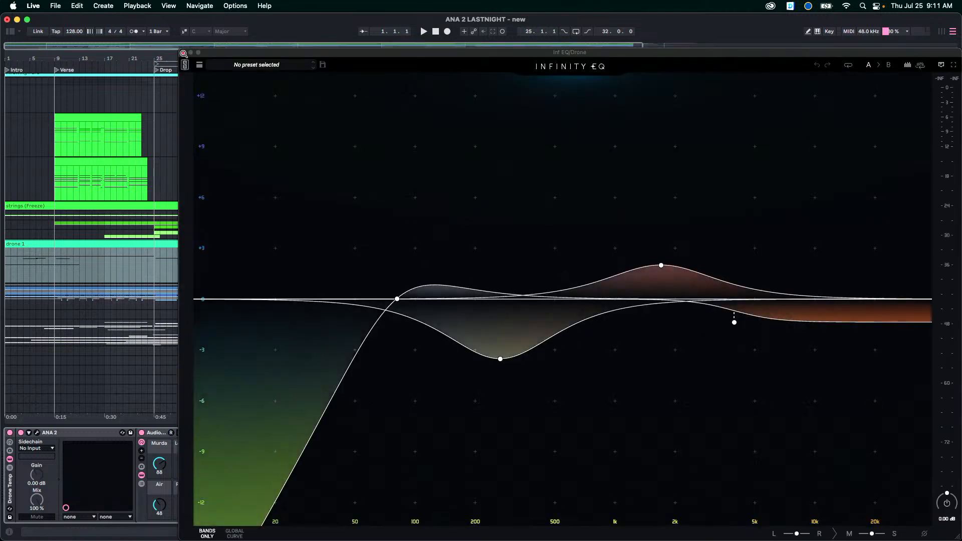
pyautogui.click(184, 54)
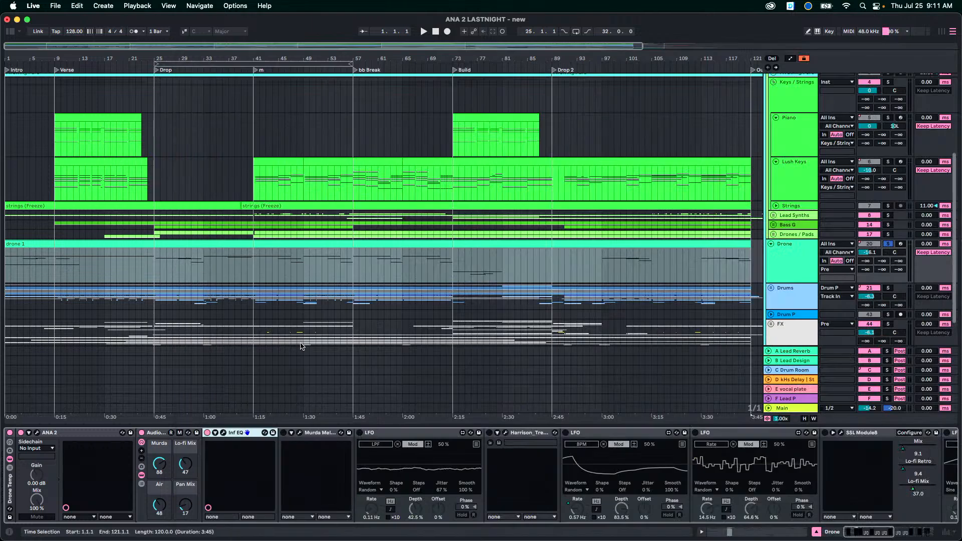
pyautogui.click(223, 434)
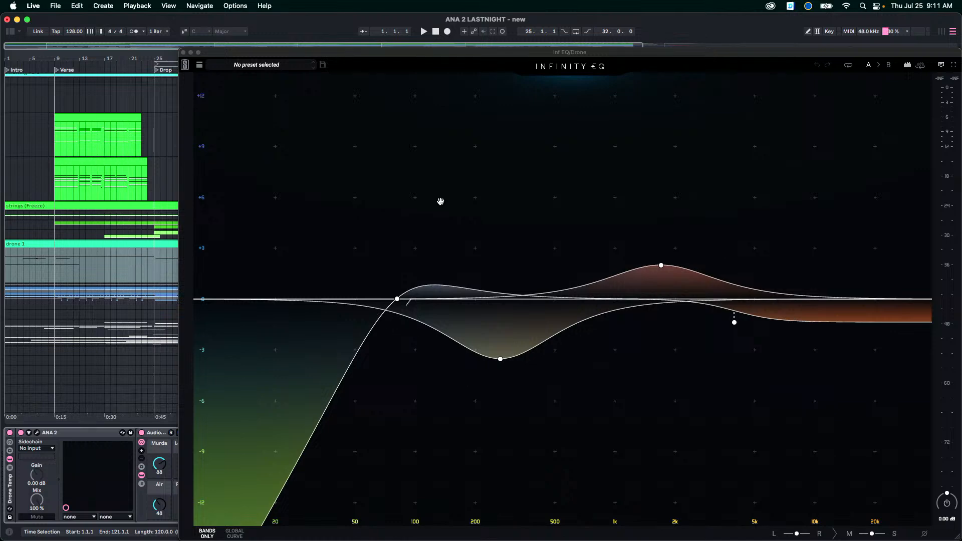
pyautogui.moveTo(397, 52); pyautogui.dragTo(225, 43)
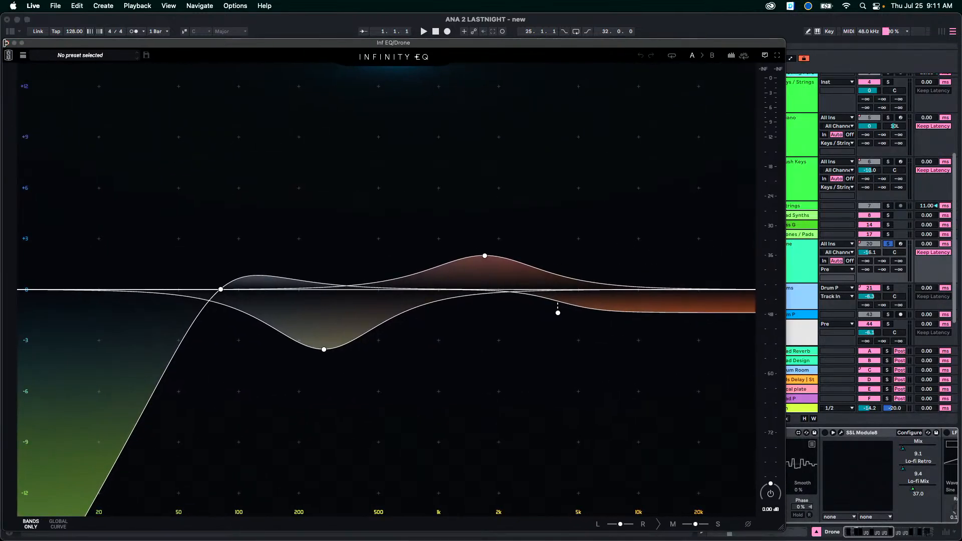
pyautogui.click(6, 43)
# Reactivate Murda Melodies in the Drone's rack and play the drone from the song's start with its window open.
pyautogui.click(316, 433)
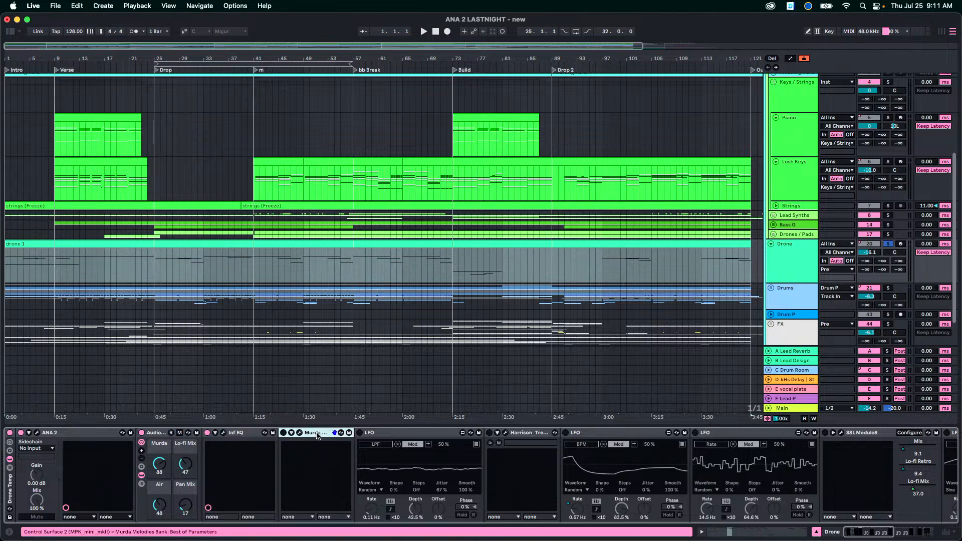
pyautogui.click(285, 433)
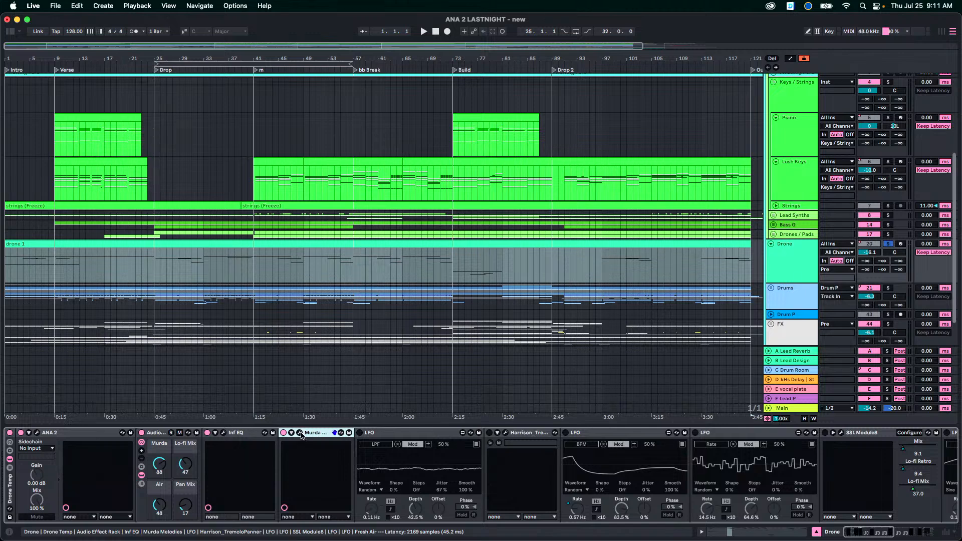
pyautogui.click(300, 433)
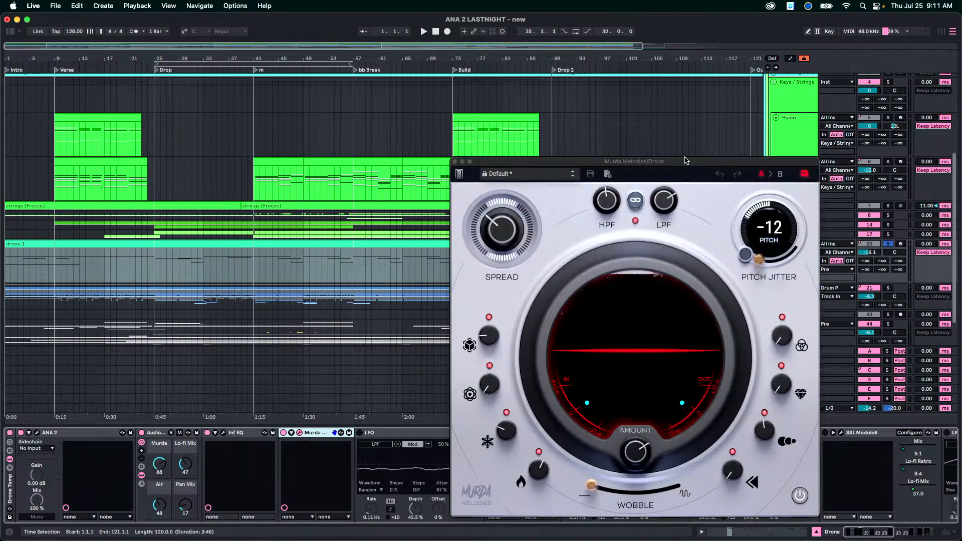
pyautogui.moveTo(684, 163); pyautogui.dragTo(253, 94)
pyautogui.press('space')
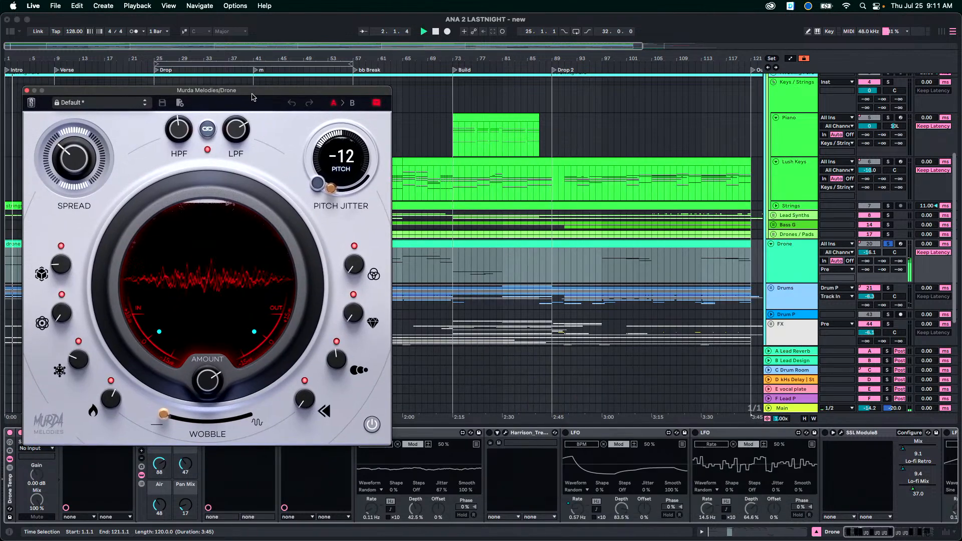
pyautogui.moveTo(251, 95); pyautogui.dragTo(244, 84)
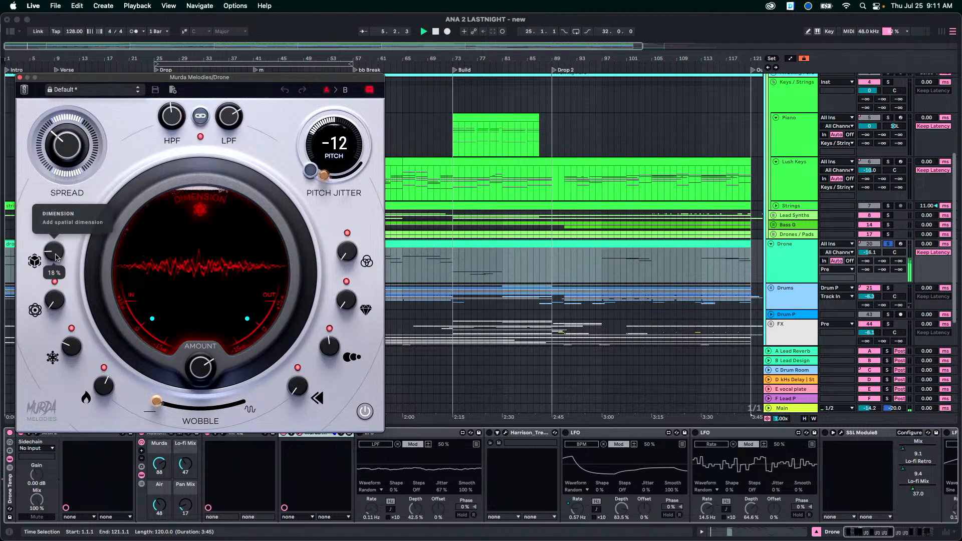
# Examine the Ice, Rhythm and Amount settings of Murda Melodies on the drone during playback, and close its window.
pyautogui.moveTo(72, 352)
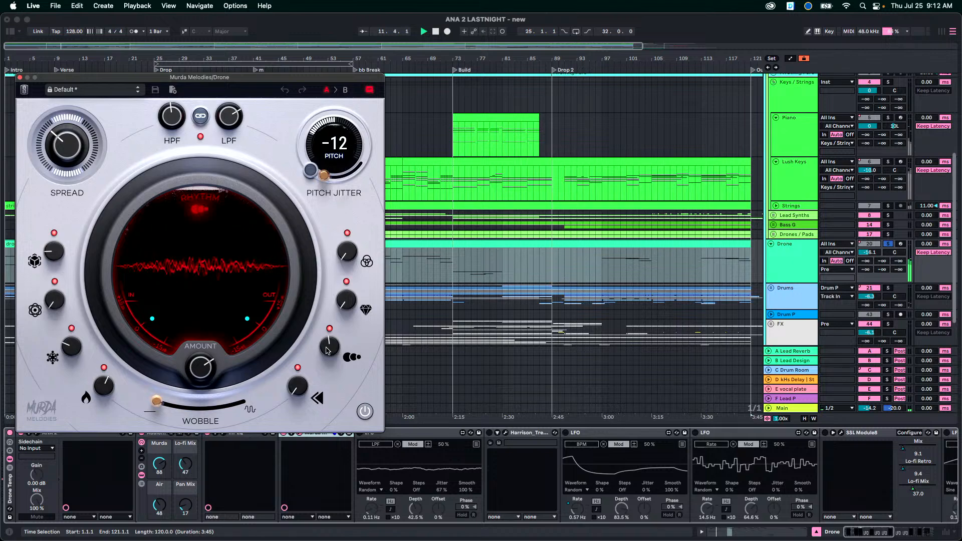
pyautogui.moveTo(327, 350)
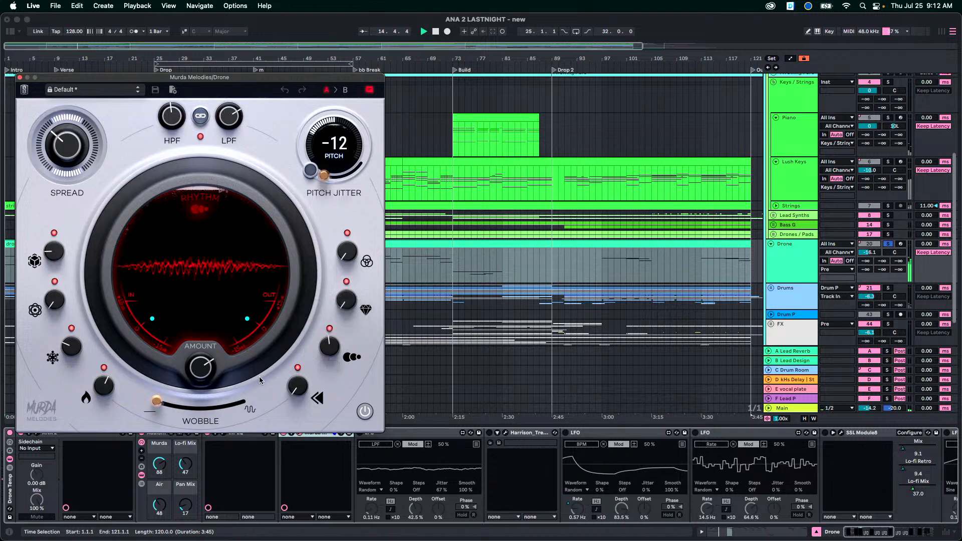
pyautogui.moveTo(201, 367)
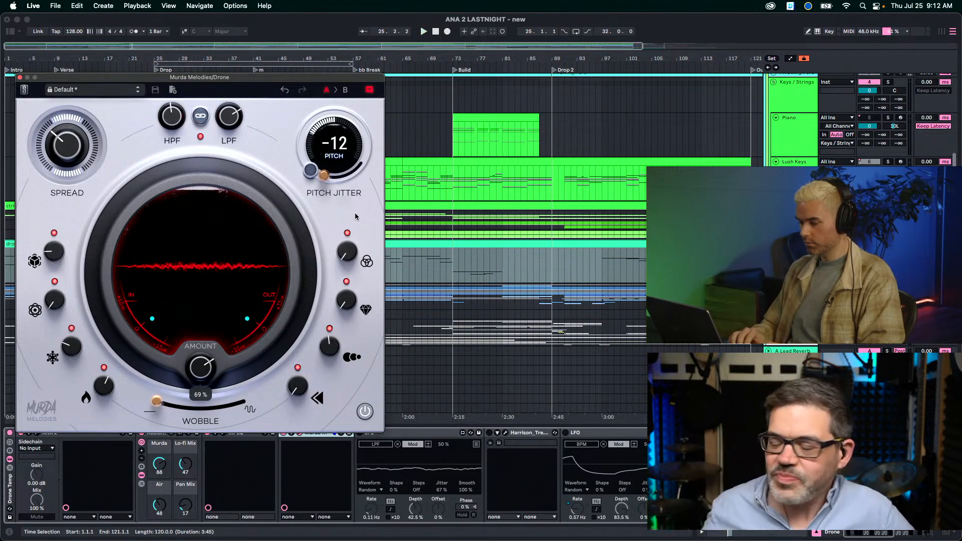
pyautogui.click(20, 77)
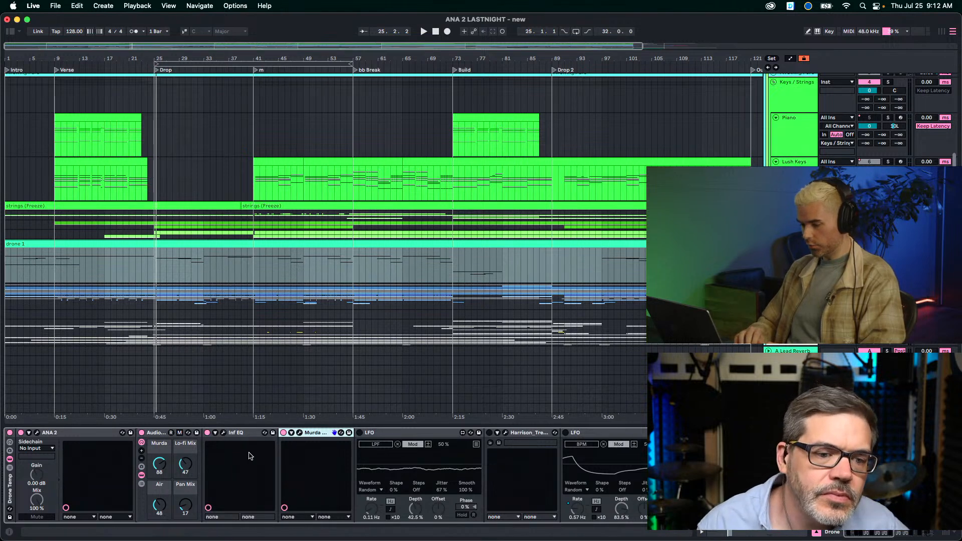
# Activate the LFO mapped to the LPF, show Murda Melodies' parameters and window, and set the LFO depth to 100 %.
pyautogui.click(415, 434)
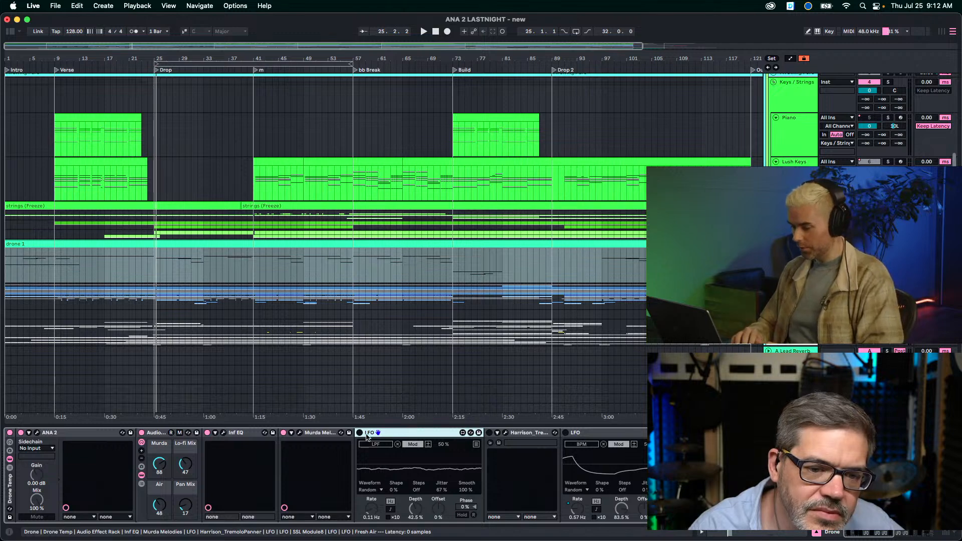
pyautogui.click(291, 433)
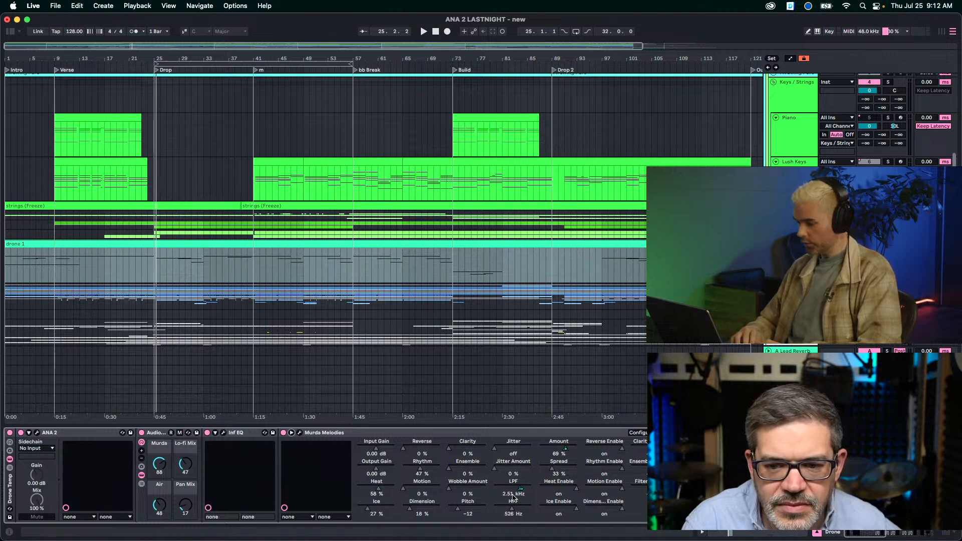
pyautogui.click(299, 432)
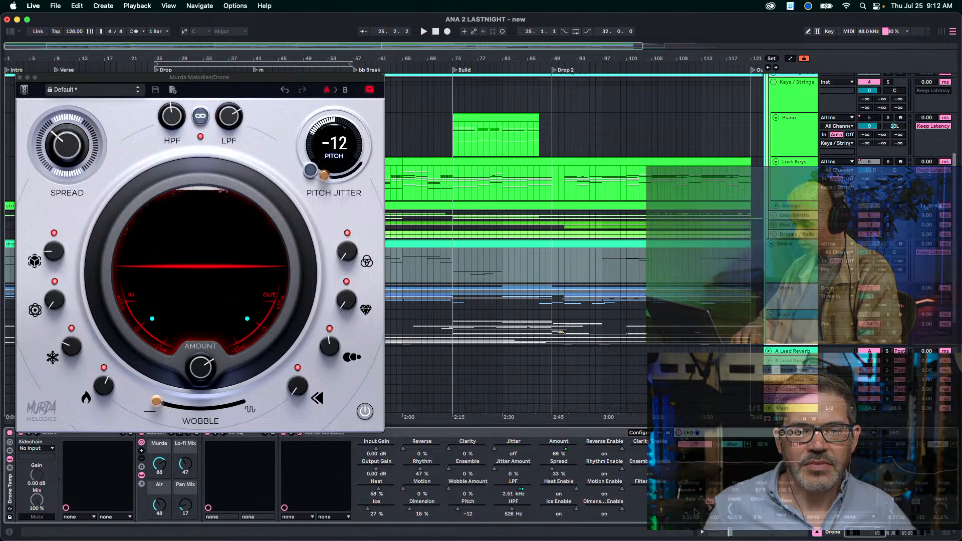
pyautogui.click(735, 510)
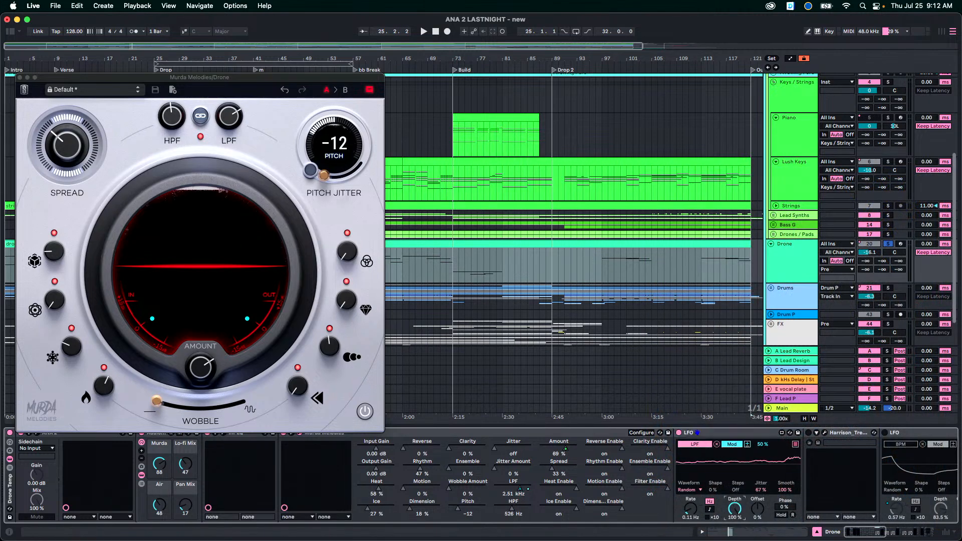
# Play the drone with Murda Melodies open and undo the last depth changes of the LFO mapped to the LPF.
pyautogui.press('space')
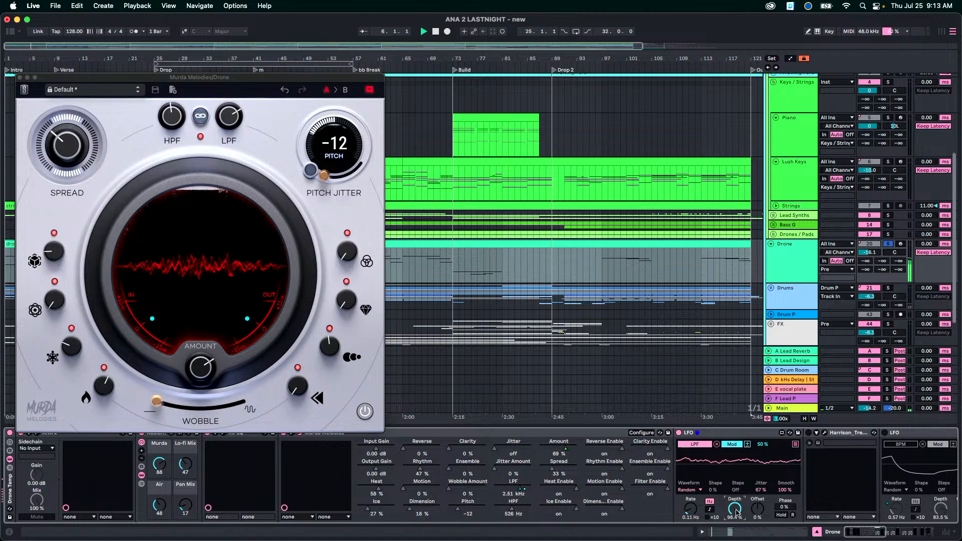
pyautogui.press('super+z')
pyautogui.press('super+z')
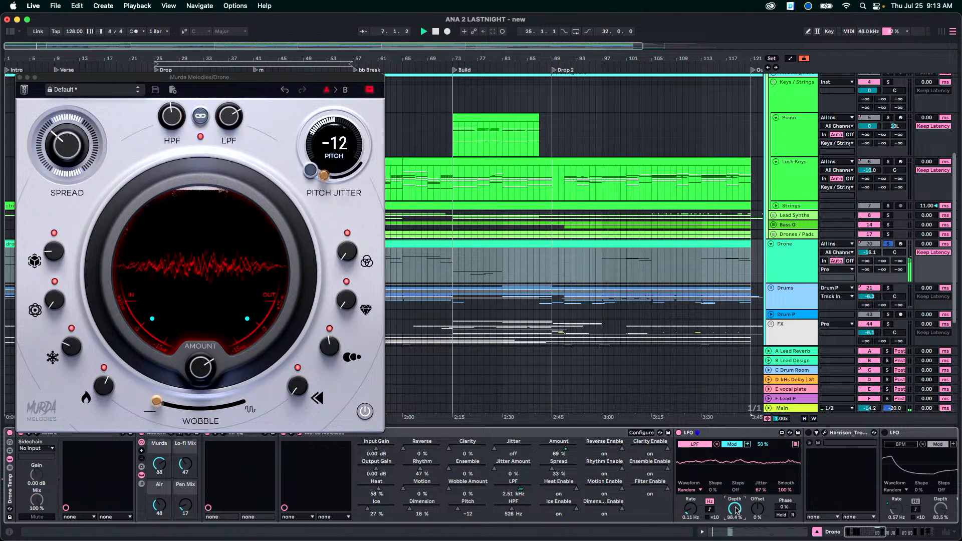
pyautogui.hscroll(5, 854, 480)
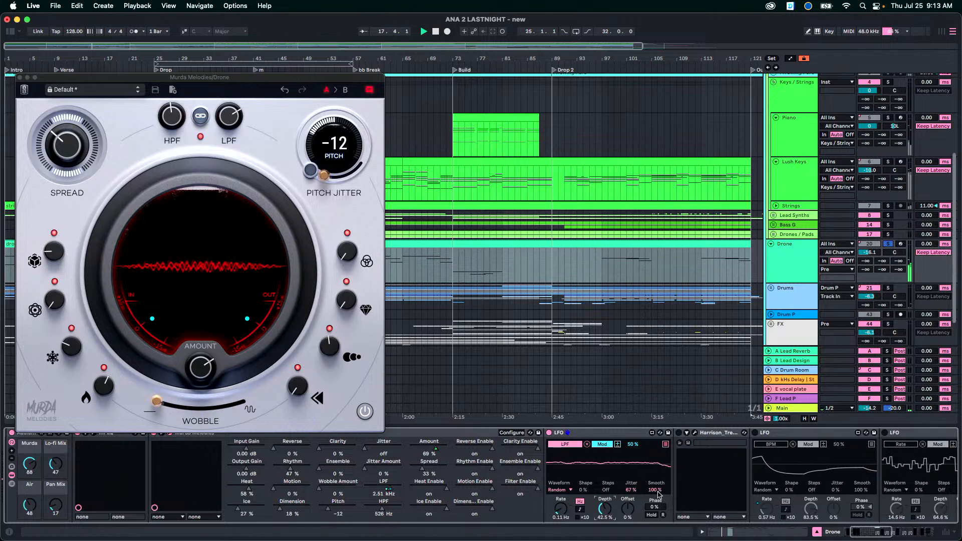
pyautogui.hscroll(-3, 654, 492)
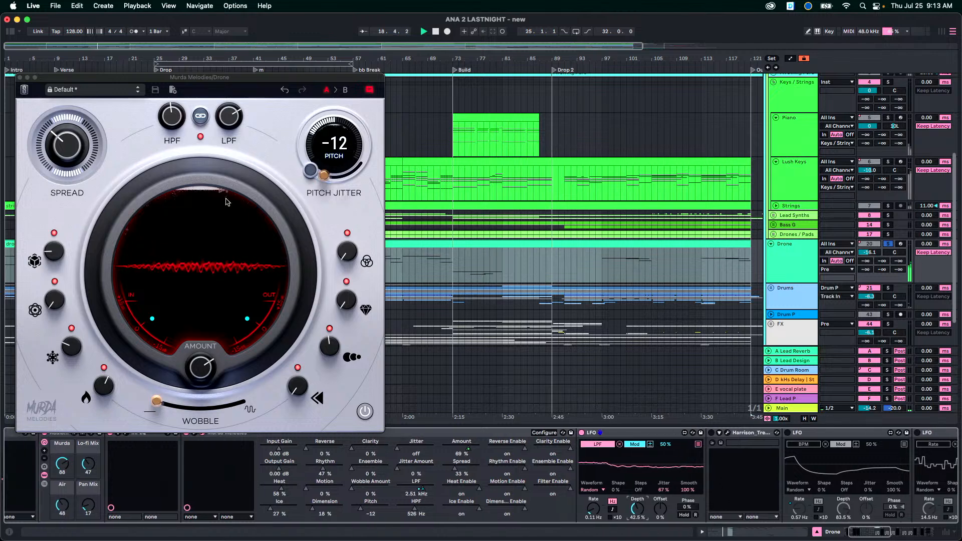
pyautogui.moveTo(185, 80); pyautogui.dragTo(182, 62)
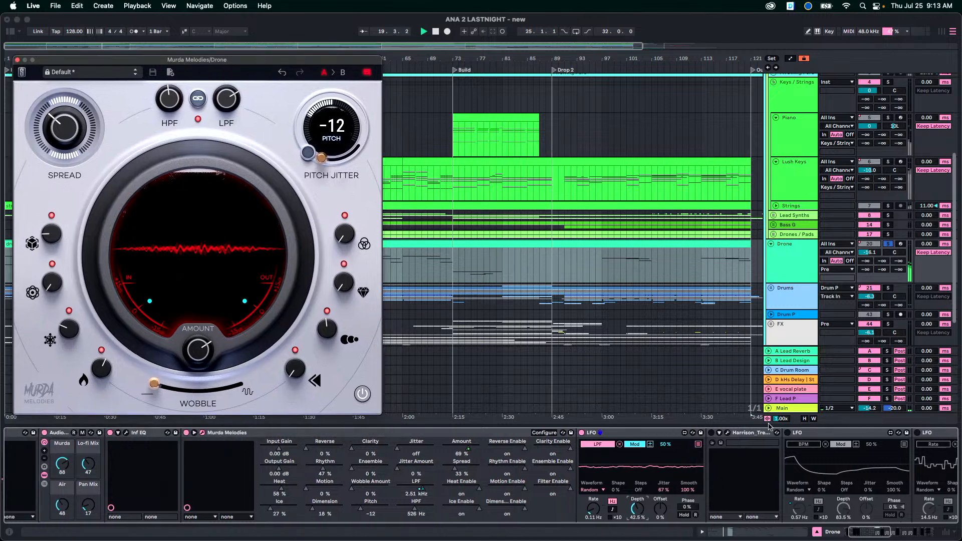
# Reactivate Harrison Tremolo Panner in the Drone's rack and show its plug-in window over the arrangement.
pyautogui.click(711, 436)
pyautogui.hscroll(6, 651, 476)
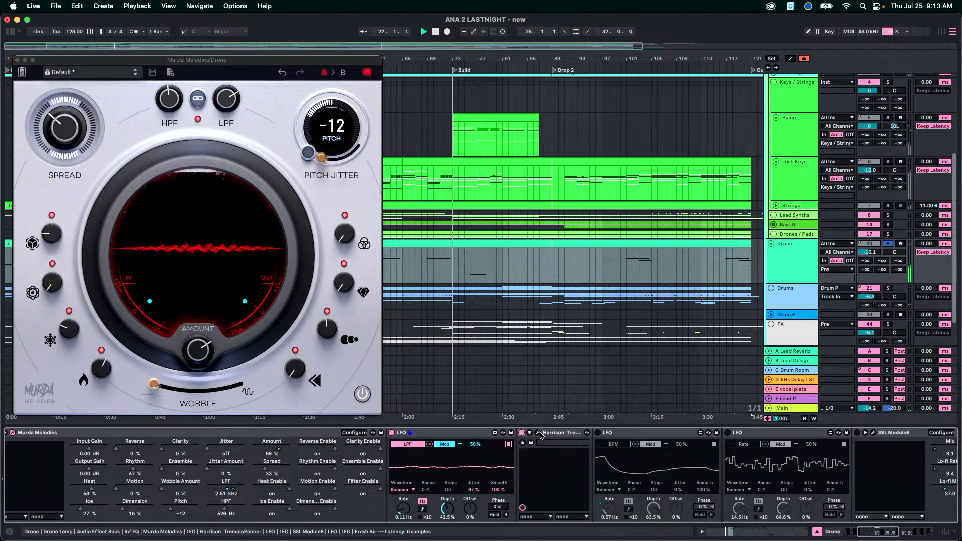
pyautogui.click(539, 434)
pyautogui.moveTo(698, 335); pyautogui.dragTo(268, 197)
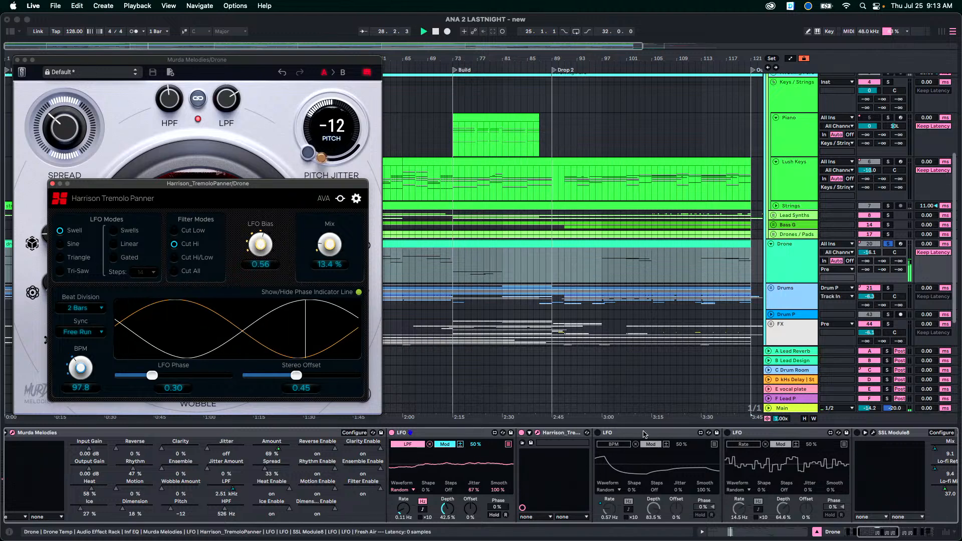
# Activate the LFO mapped to BPM and the LFO mapped to Rate, and examine their modulation of the Tremolo Panner.
pyautogui.click(616, 438)
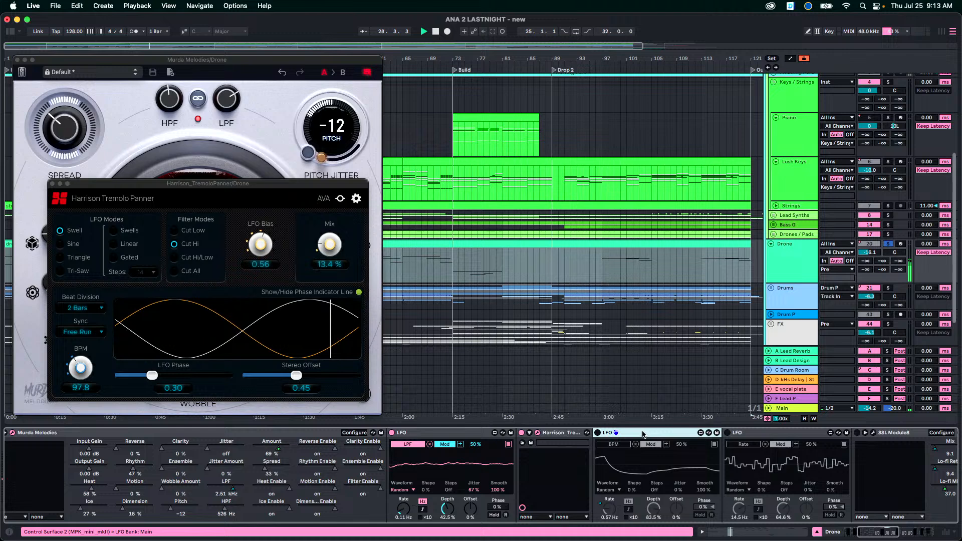
pyautogui.click(597, 433)
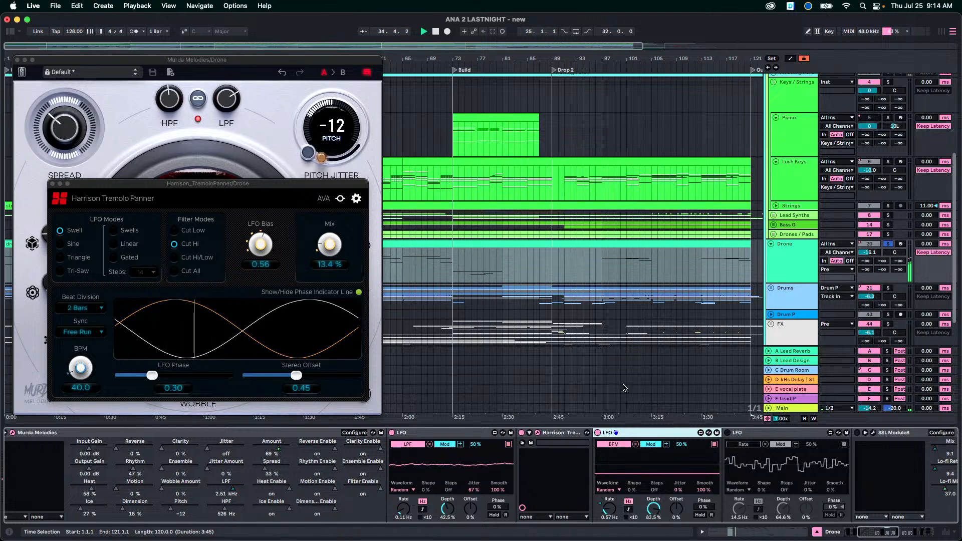
pyautogui.click(563, 434)
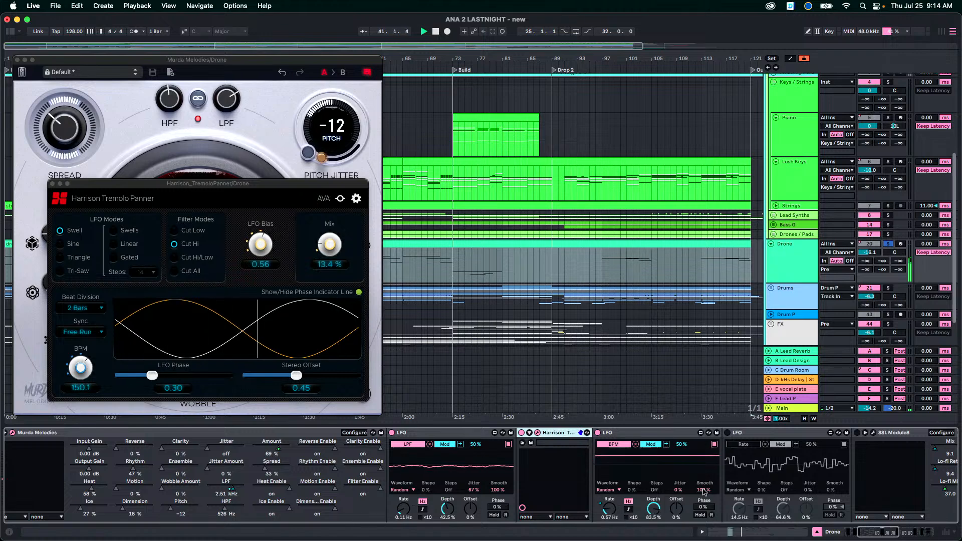
pyautogui.click(747, 434)
pyautogui.click(727, 433)
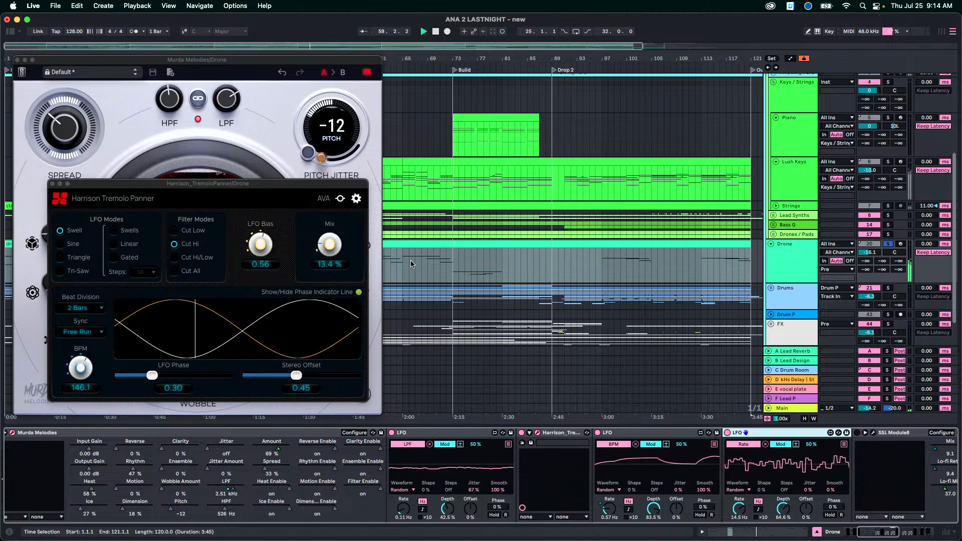
pyautogui.click(657, 434)
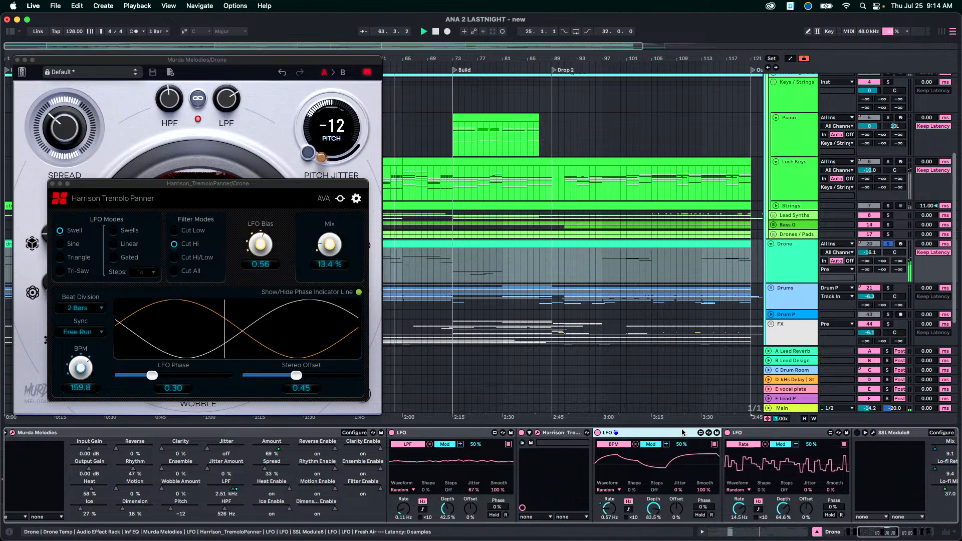
pyautogui.click(803, 433)
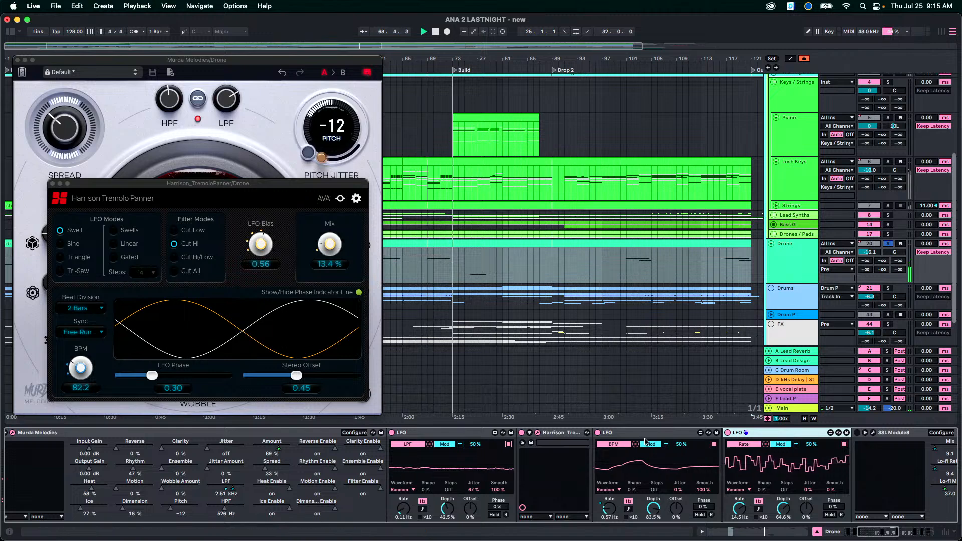
# Close the Murda Melodies and Harrison Tremolo Panner windows.
pyautogui.moveTo(142, 186); pyautogui.dragTo(119, 171)
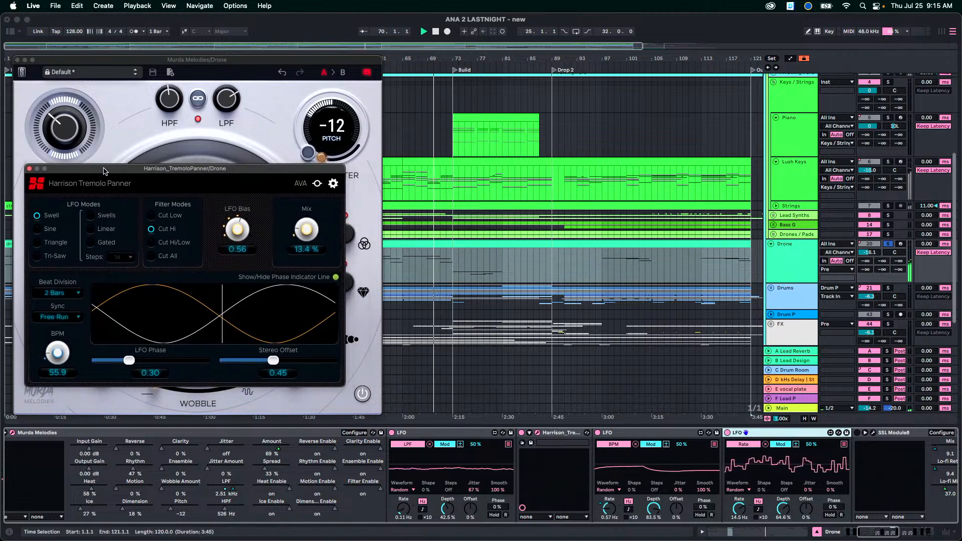
pyautogui.hscroll(10, 736, 452)
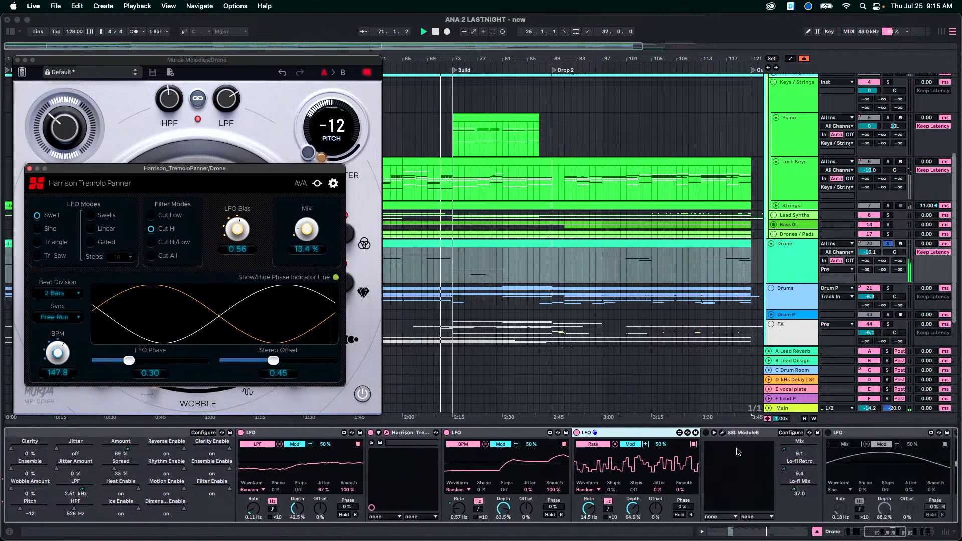
pyautogui.hscroll(2, 736, 453)
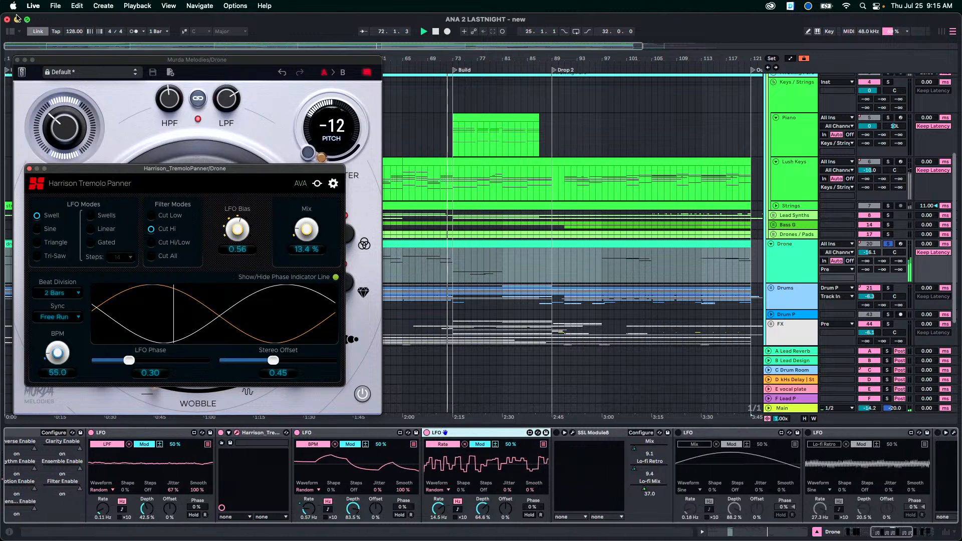
pyautogui.click(18, 61)
pyautogui.click(18, 60)
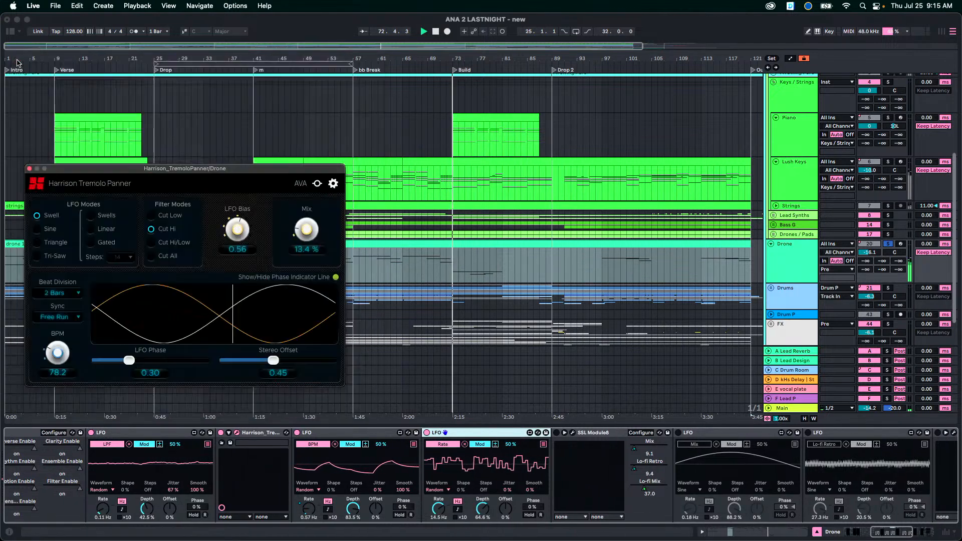
pyautogui.click(29, 172)
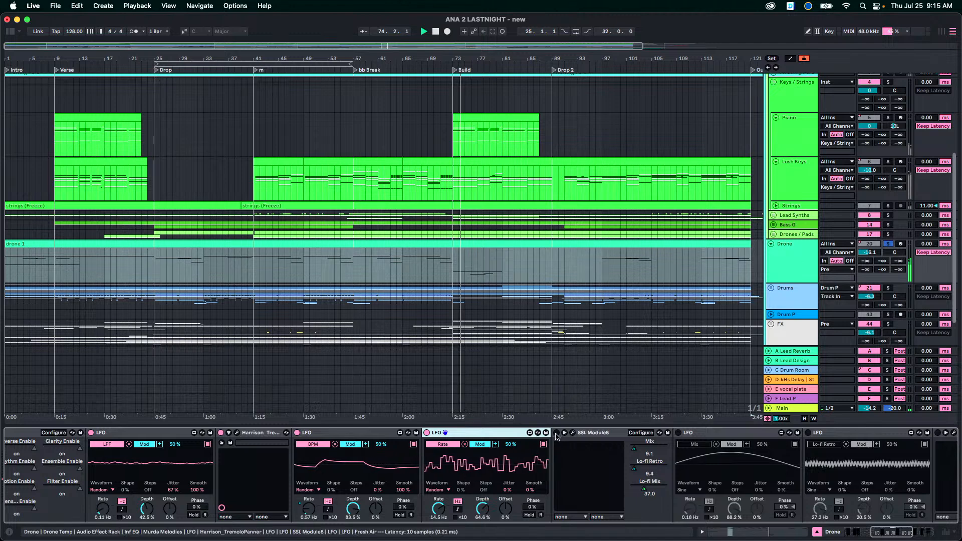
# Reactivate SSL Module8 in the Drone's rack and open its plug-in window clear of the track controls.
pyautogui.click(599, 433)
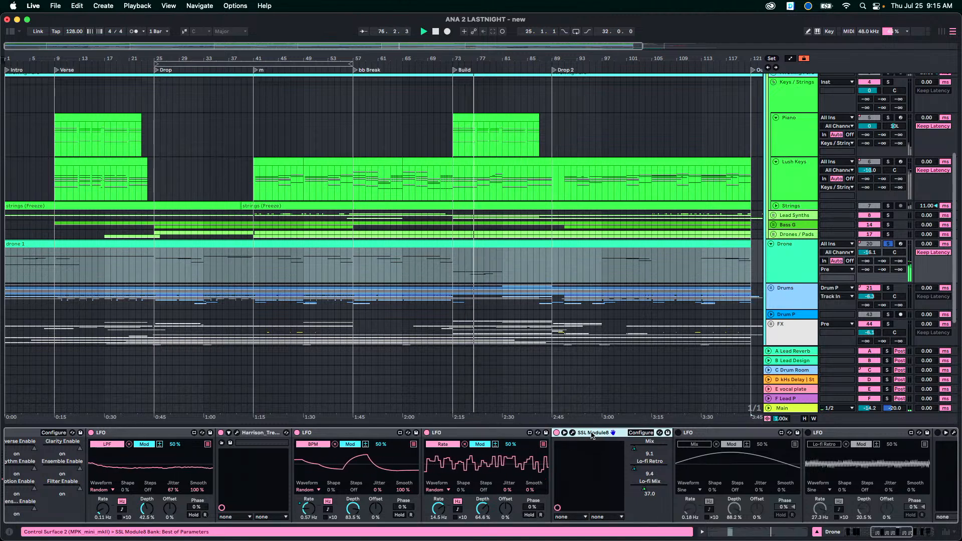
pyautogui.hscroll(-3, 572, 435)
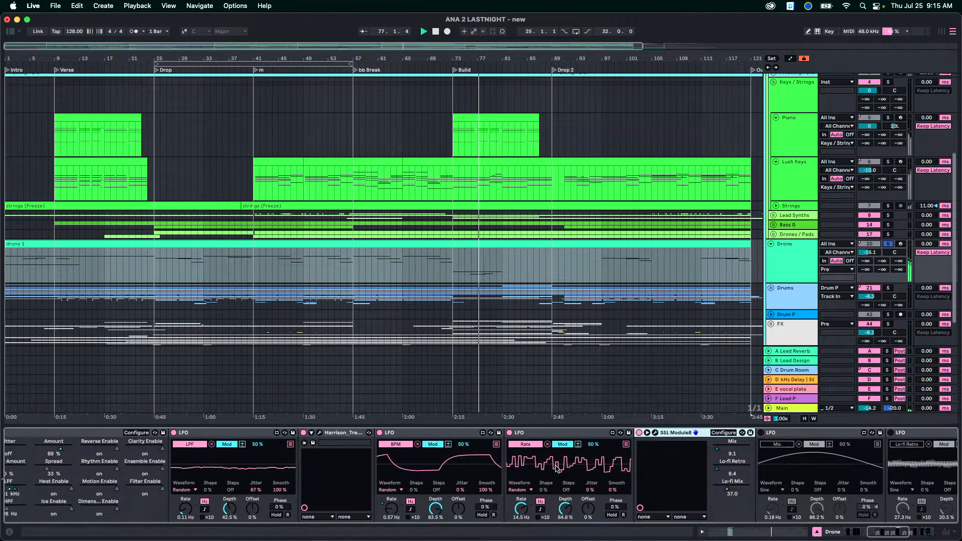
pyautogui.click(655, 433)
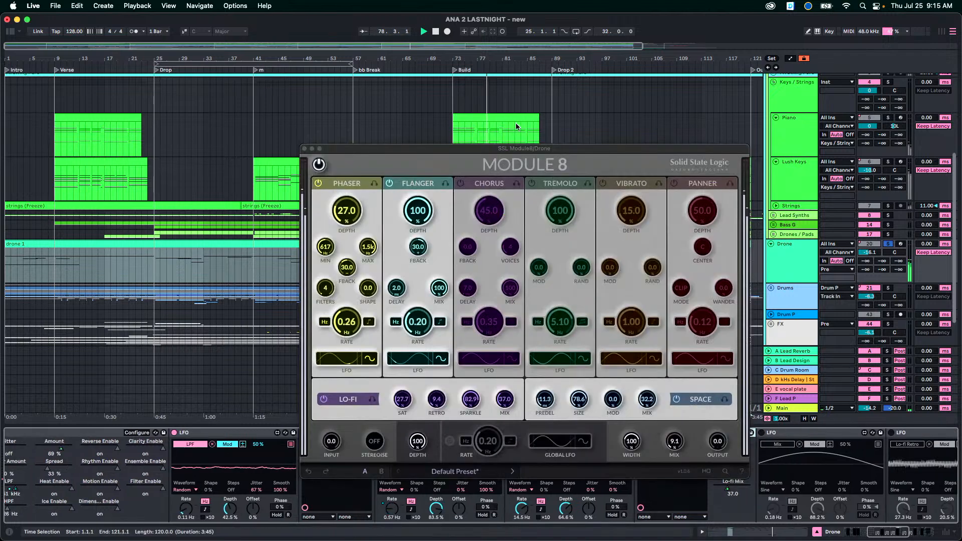
pyautogui.moveTo(513, 149); pyautogui.dragTo(215, 102)
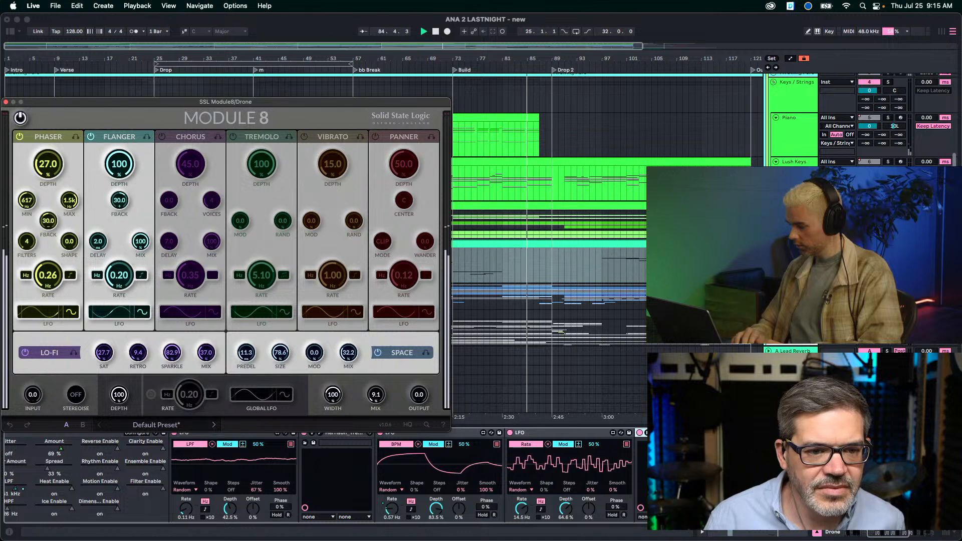
# Activate the LFO mapped to Module8's Mix and the LFO mapped to its Lo-fi Retro during playback.
pyautogui.hscroll(1, 401, 476)
pyautogui.hscroll(4, 551, 476)
pyautogui.click(626, 435)
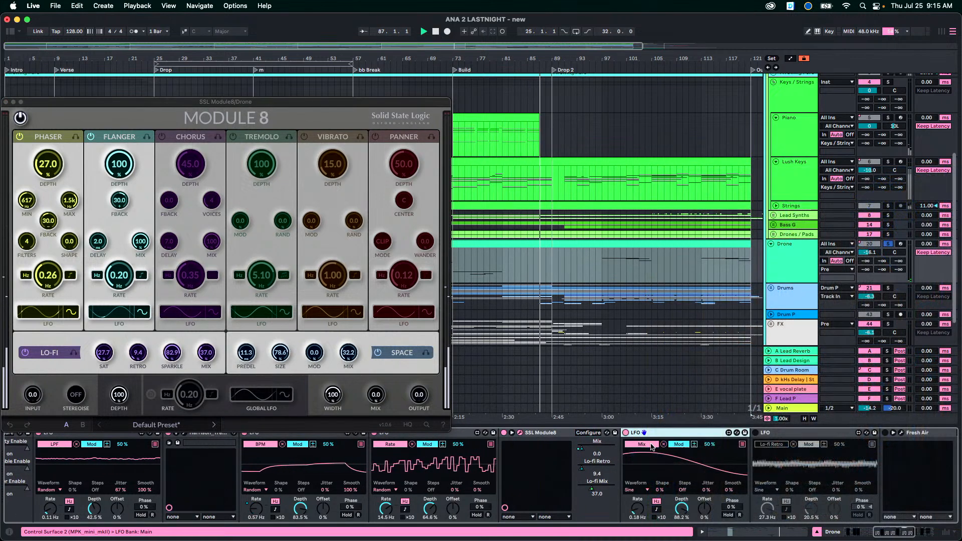
pyautogui.moveTo(376, 396); pyautogui.dragTo(380, 379)
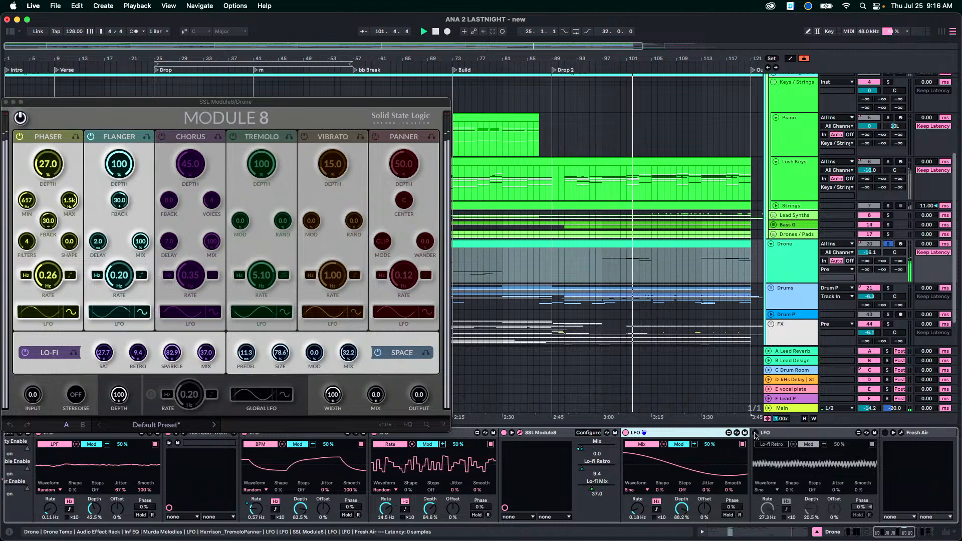
pyautogui.click(784, 436)
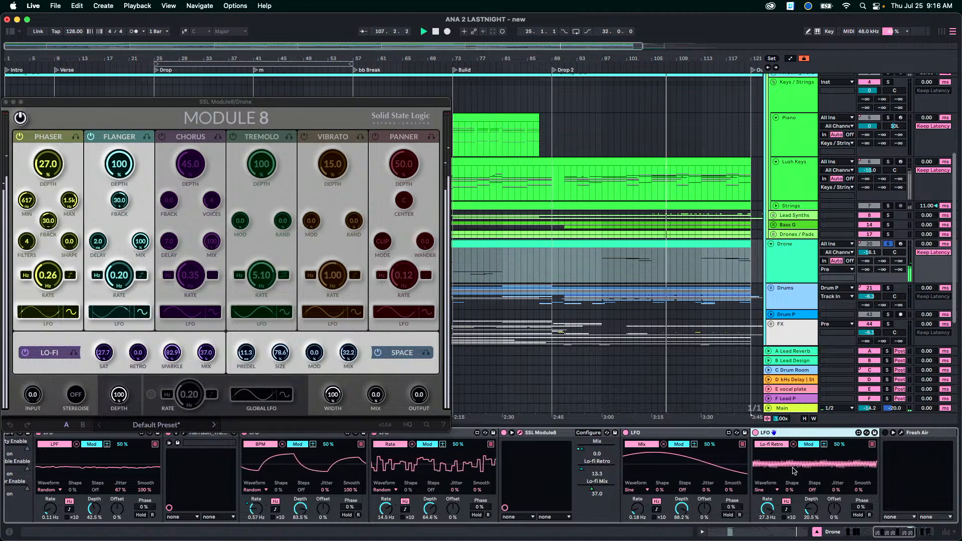
pyautogui.hscroll(3, 794, 468)
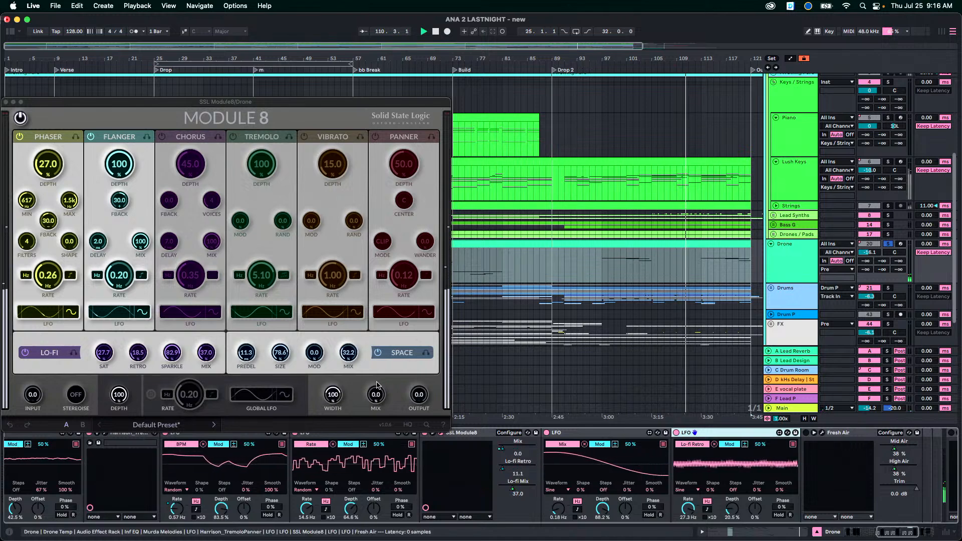
# Reactivate Fresh Air in the Drone's rack, examine its Mid Air and High Air settings, and close its window.
pyautogui.hscroll(3, 560, 436)
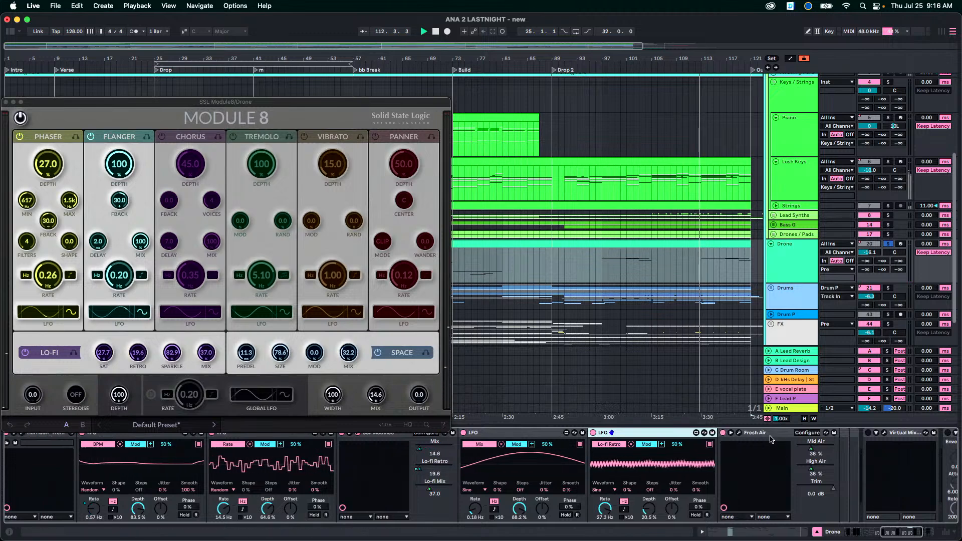
pyautogui.click(738, 433)
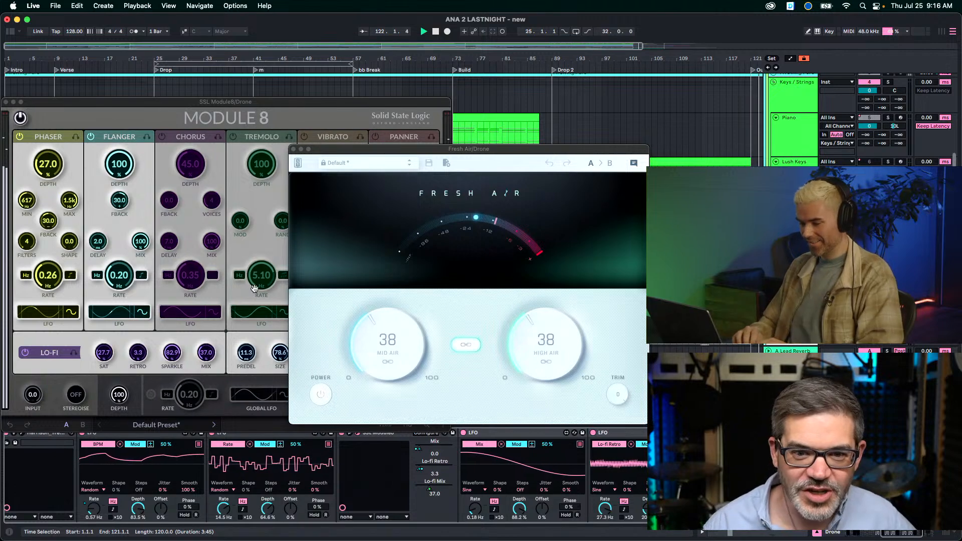
pyautogui.click(293, 148)
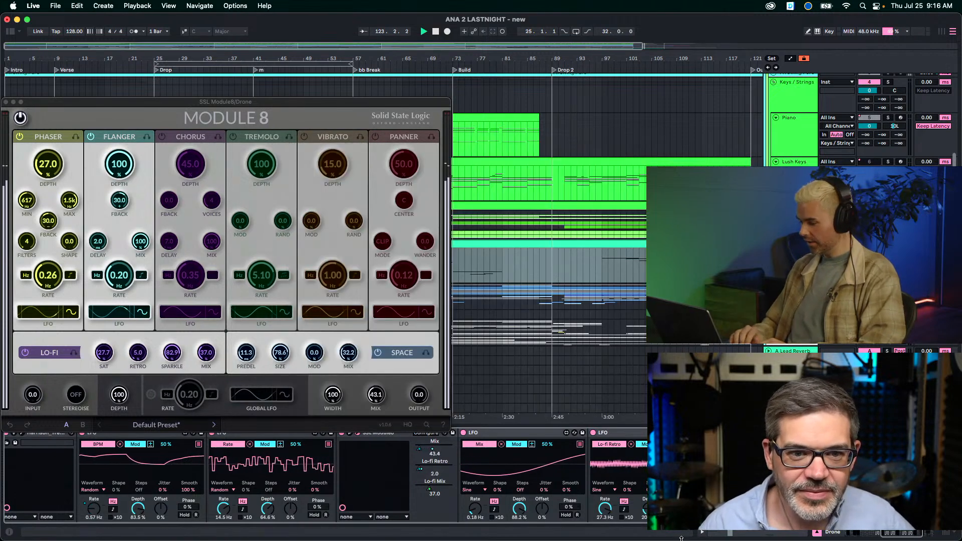
# Open the Virtual Mix Rack window, replay the drone from the song's start and review the rack's earlier devices.
pyautogui.hscroll(5, 631, 488)
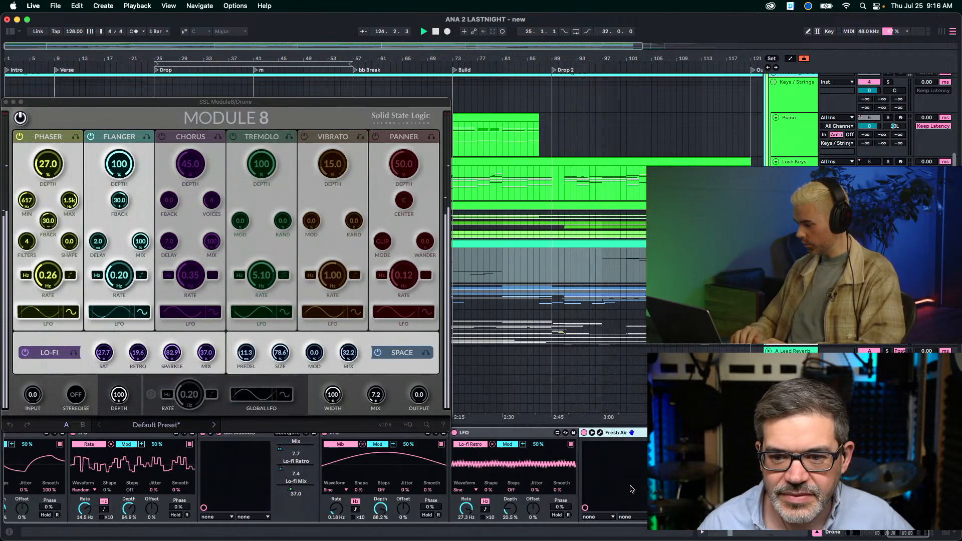
pyautogui.hscroll(2, 631, 488)
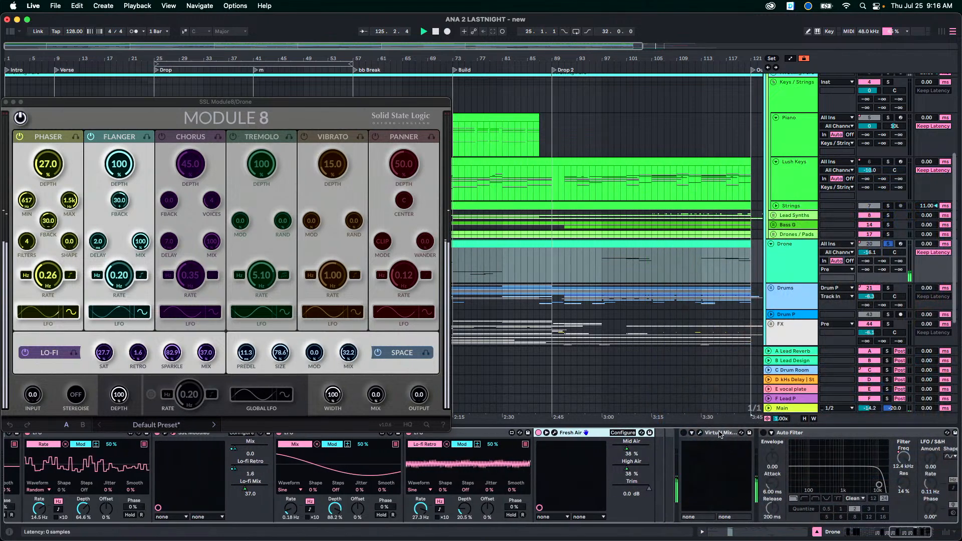
pyautogui.click(717, 433)
pyautogui.click(700, 434)
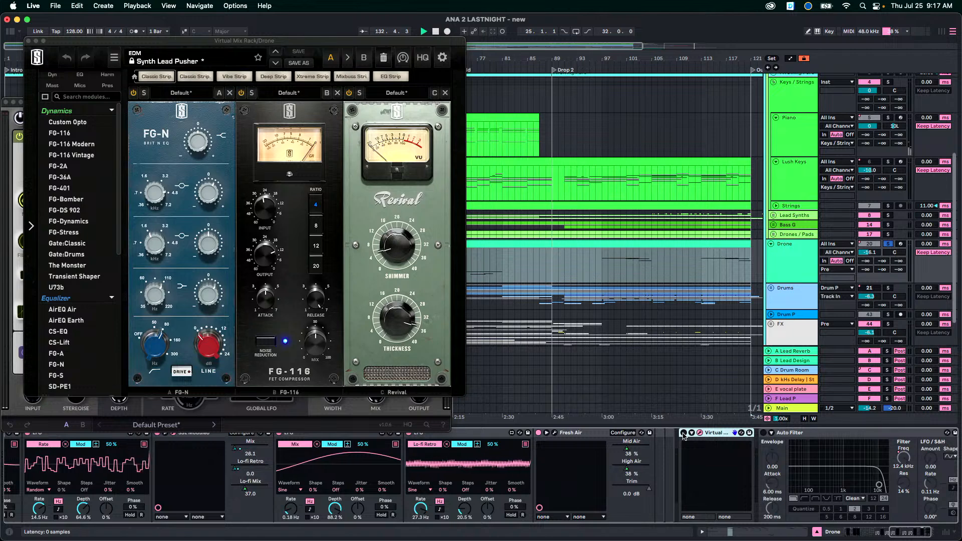
pyautogui.press('space')
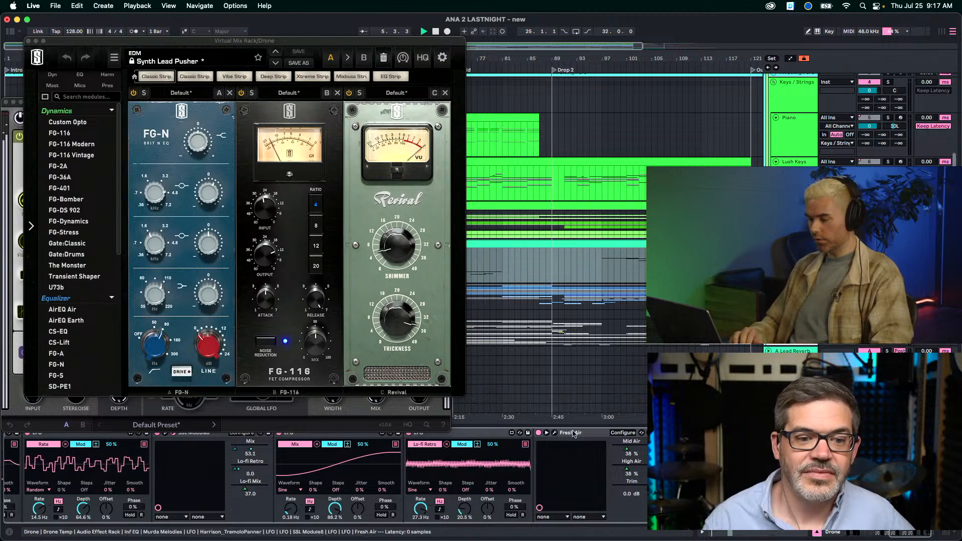
pyautogui.hscroll(-3, 535, 446)
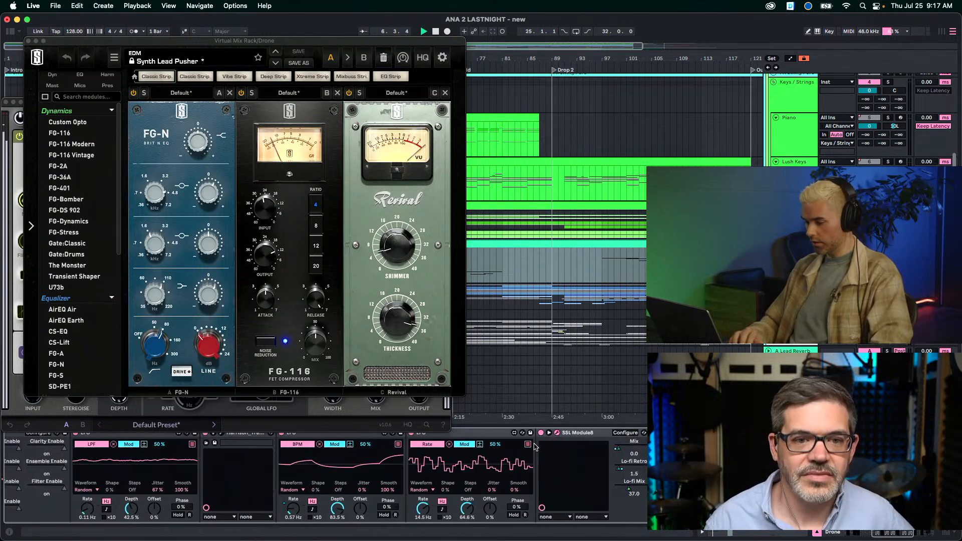
pyautogui.hscroll(-3, 535, 447)
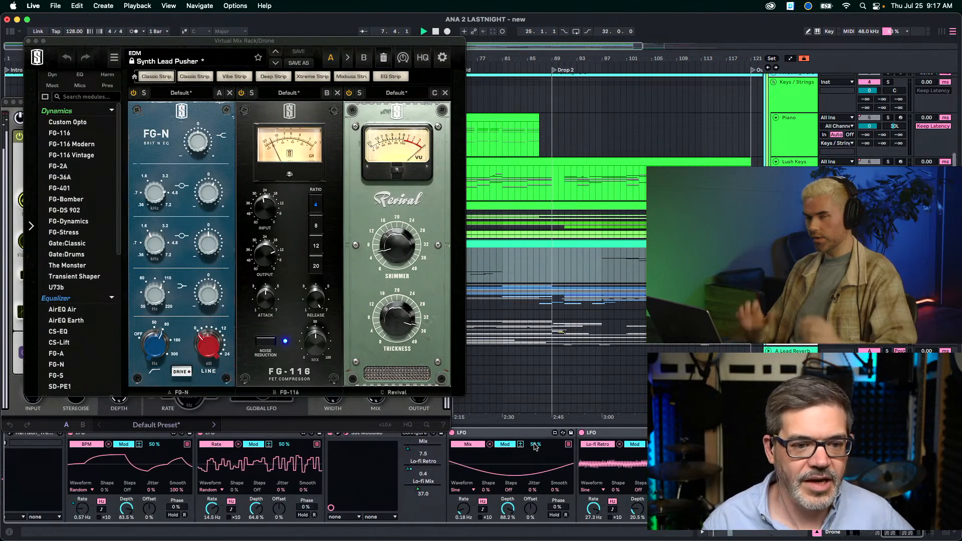
# Examine the Auto Filter at the end of the Drone's rack and close the Virtual Mix Rack window to uncover the arrangement.
pyautogui.hscroll(1, 580, 441)
pyautogui.hscroll(8, 579, 441)
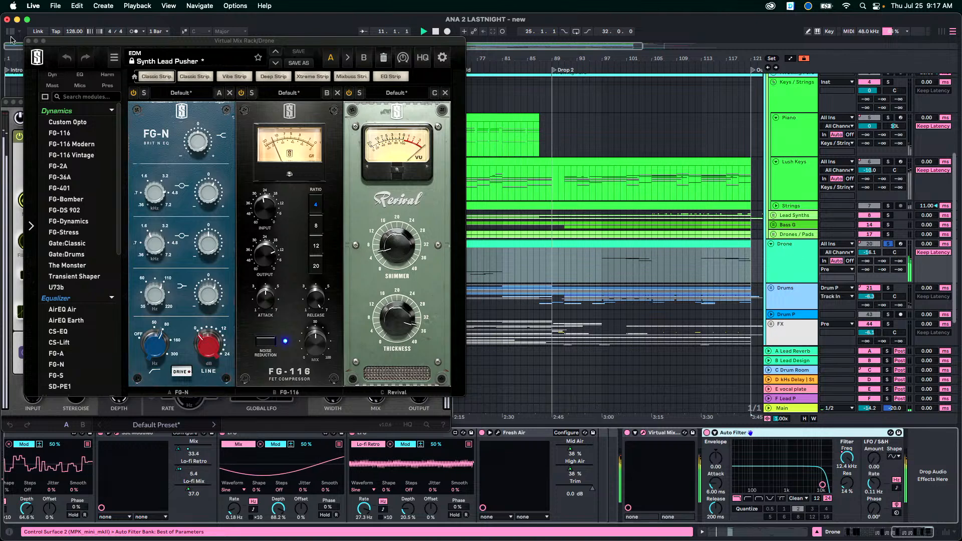
pyautogui.click(28, 41)
pyautogui.click(7, 103)
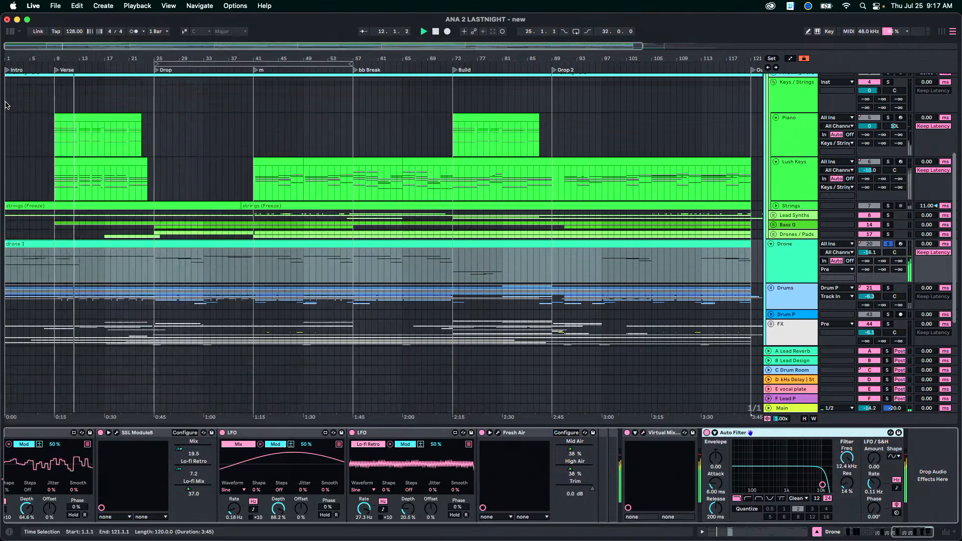
# Show automation in the arrangement and display the Drone track's Auto Filter Frequency envelope.
pyautogui.click(789, 204)
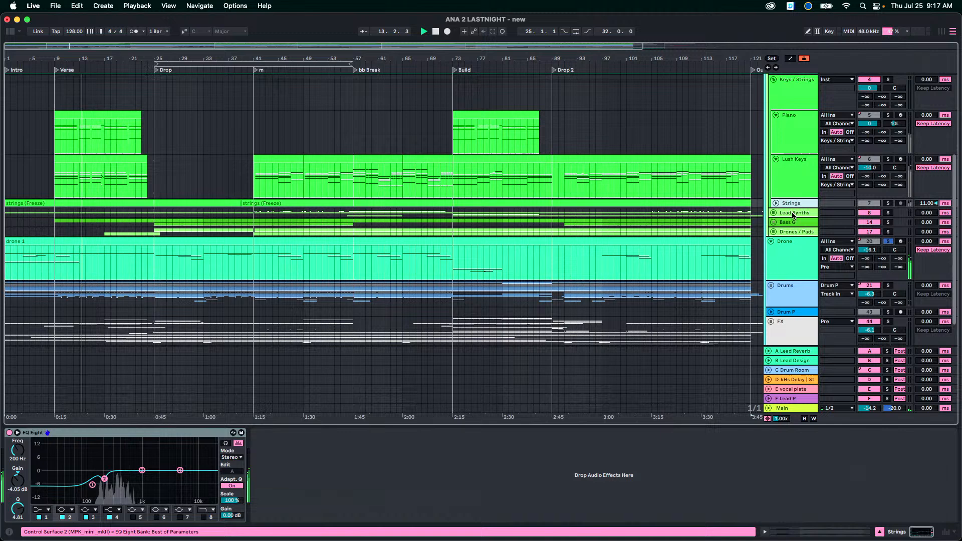
pyautogui.click(776, 246)
pyautogui.press('a')
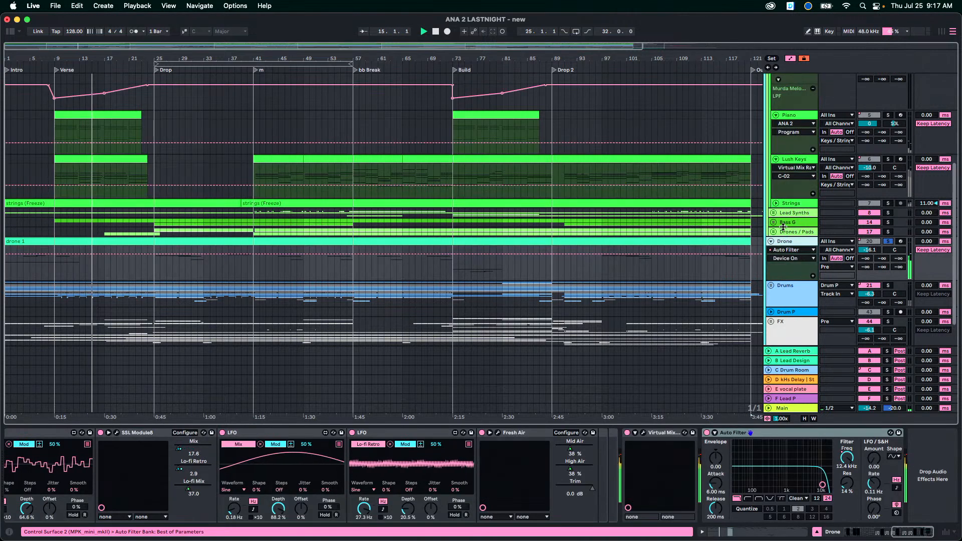
pyautogui.click(792, 258)
pyautogui.click(790, 308)
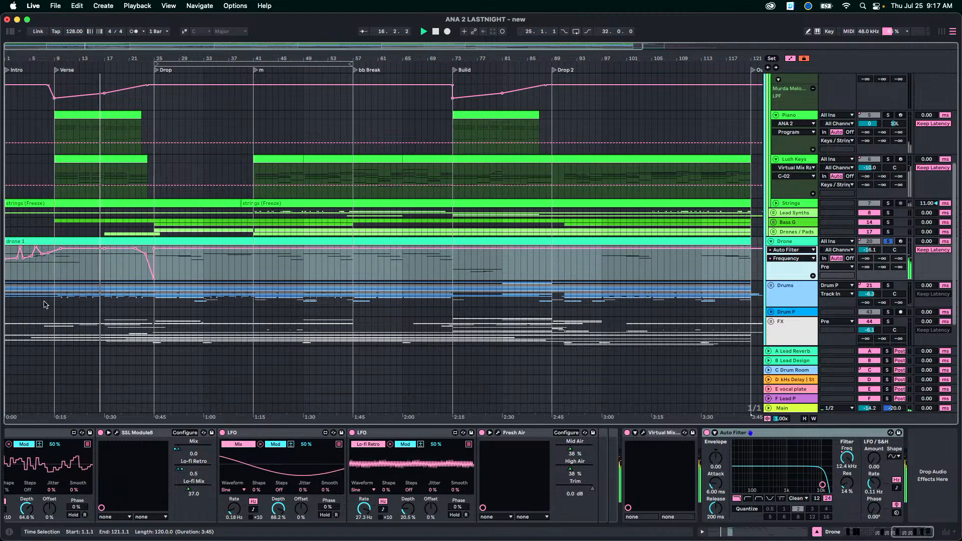
# Examine the Drone's Auto Filter Frequency automation from the intro up to the first drop during playback.
pyautogui.click(7, 275)
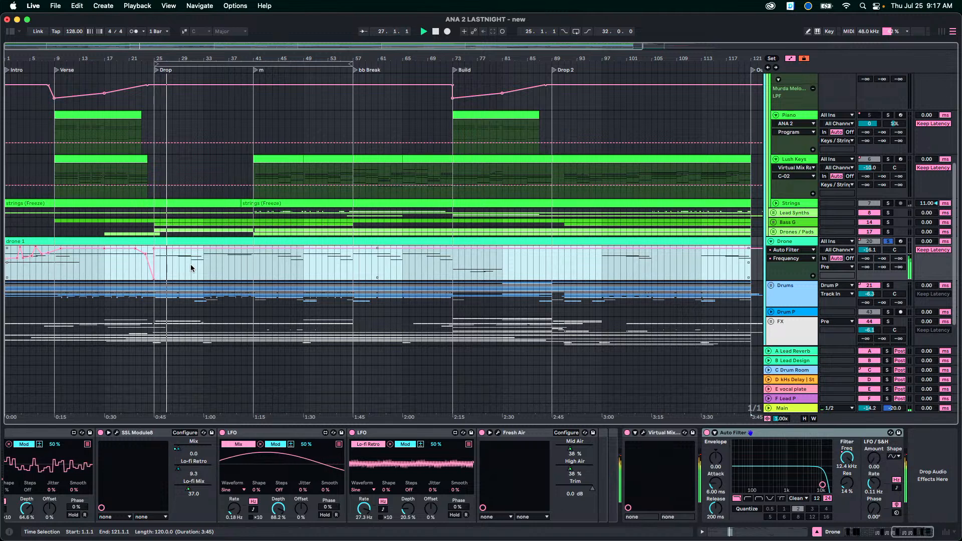
pyautogui.click(35, 242)
pyautogui.scroll(1, 35, 242)
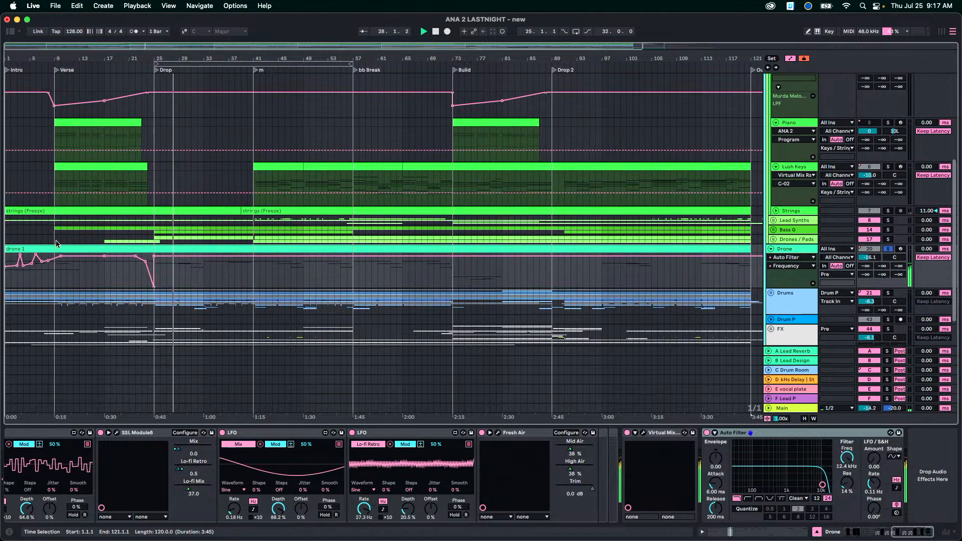
pyautogui.click(797, 250)
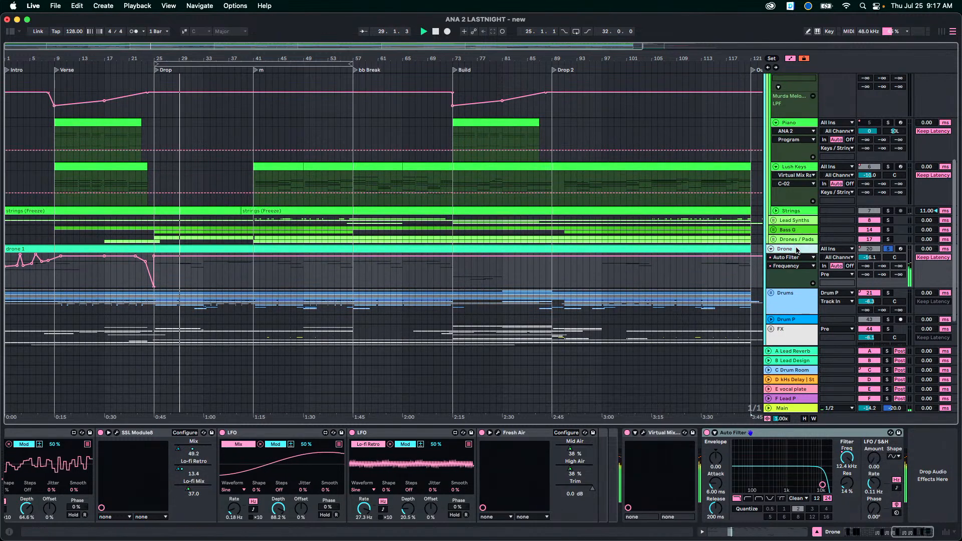
pyautogui.click(14, 249)
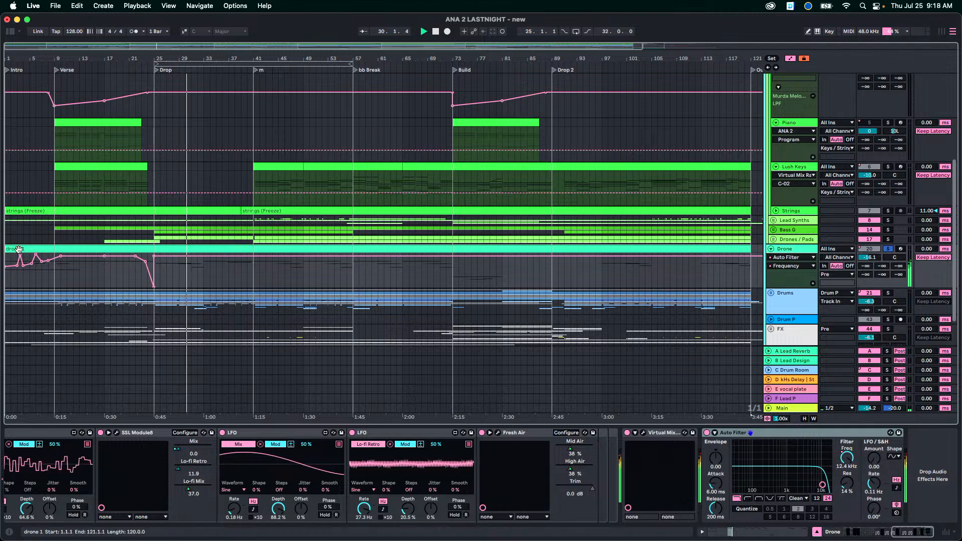
pyautogui.scroll(-1, 592, 262)
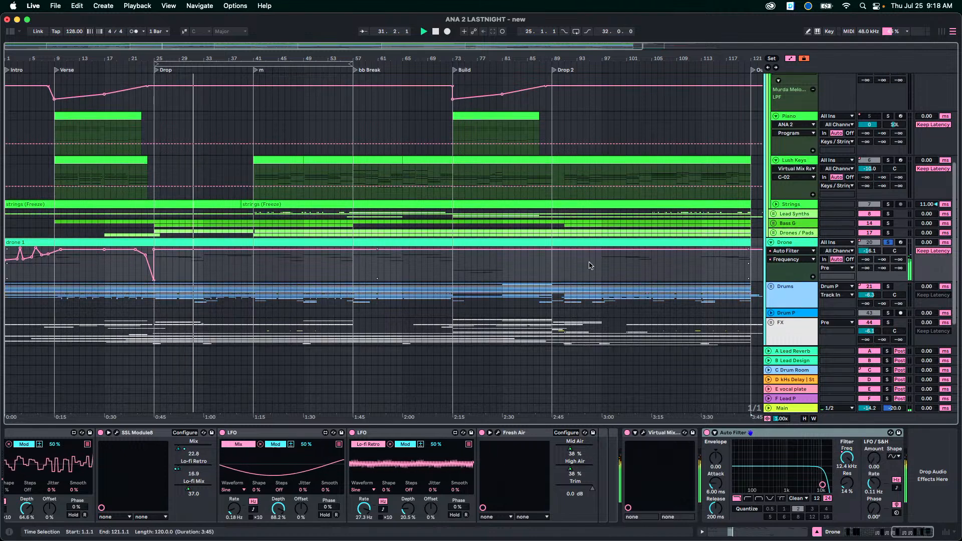
# Open the Drone's Murda Melodies window and set the rack's Murda macro to 51 while playing from bar 9.
pyautogui.hscroll(-15, 289, 457)
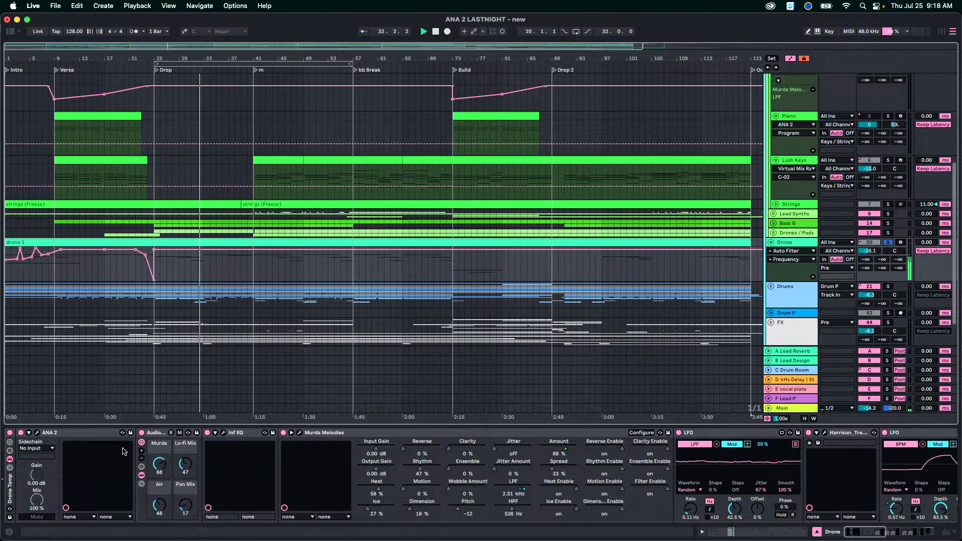
pyautogui.click(61, 276)
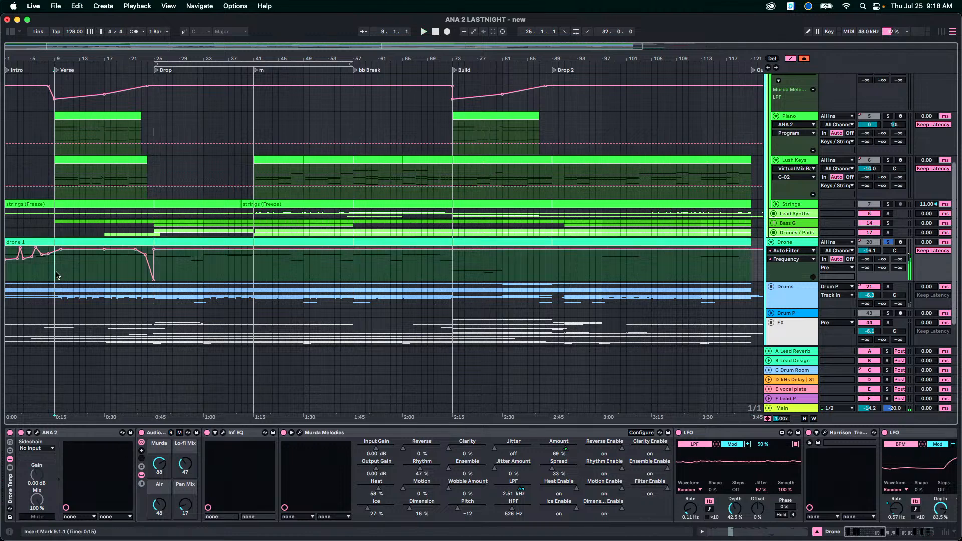
pyautogui.click(158, 463)
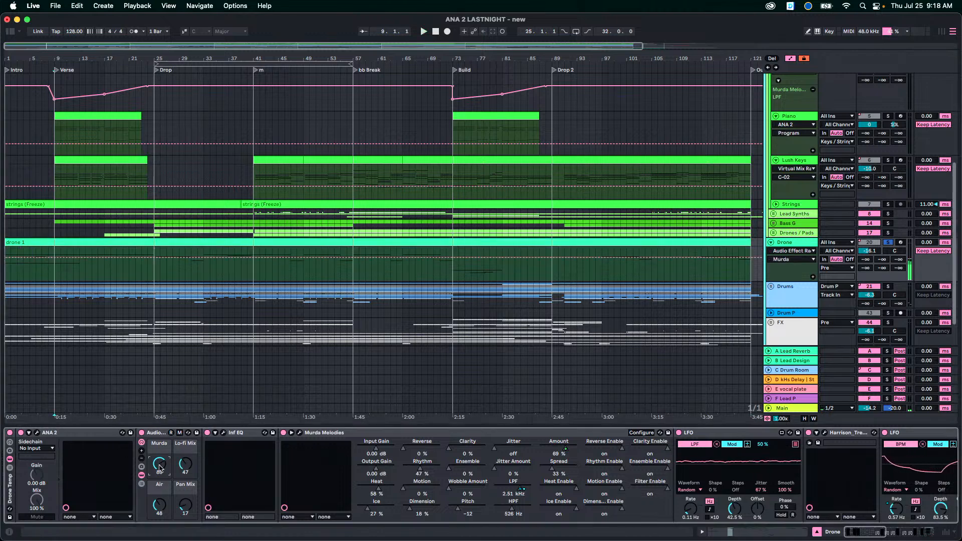
pyautogui.click(299, 433)
pyautogui.press('space')
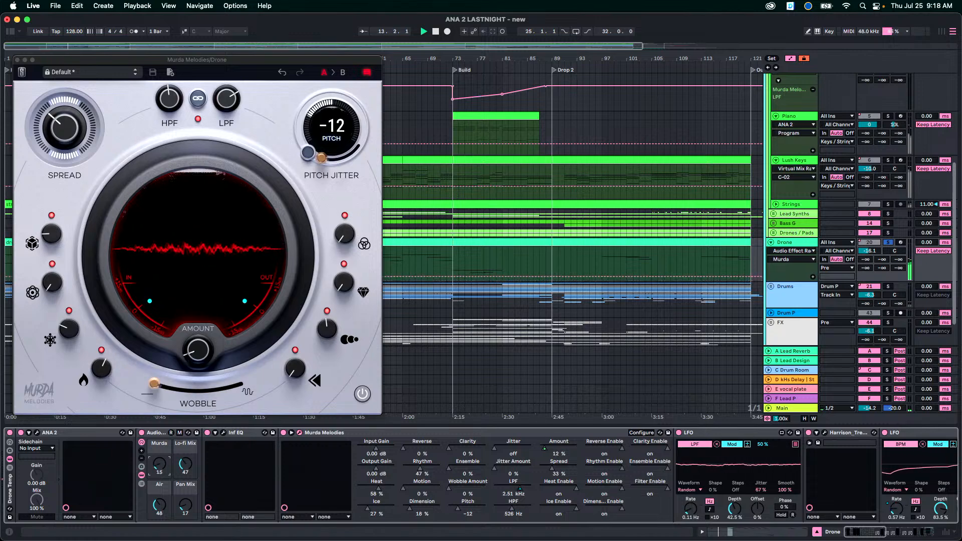
pyautogui.moveTo(162, 467)
pyautogui.mouseDown()
pyautogui.moveTo(161, 411)
pyautogui.moveTo(161, 476)
pyautogui.moveTo(161, 421)
pyautogui.moveTo(162, 471)
pyautogui.moveTo(161, 450)
pyautogui.mouseUp()
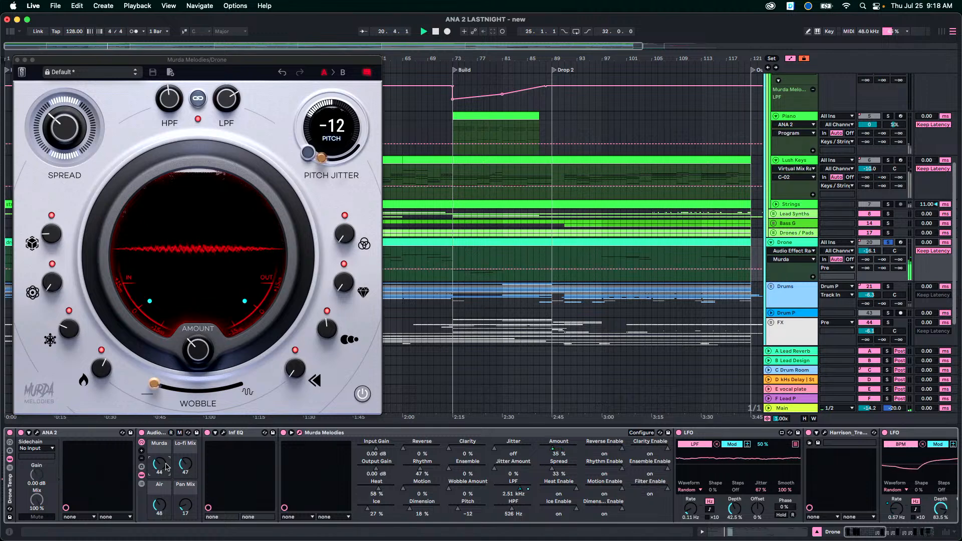
pyautogui.moveTo(162, 450); pyautogui.dragTo(162, 444)
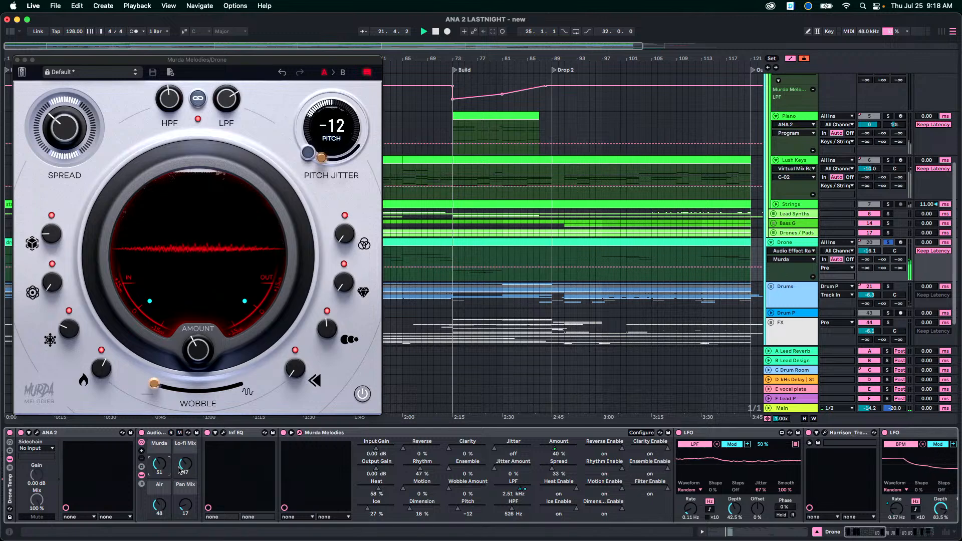
# Set the Drone rack's Lo-fi Mix macro to 127 and its Air macro to 71 during playback.
pyautogui.click(184, 468)
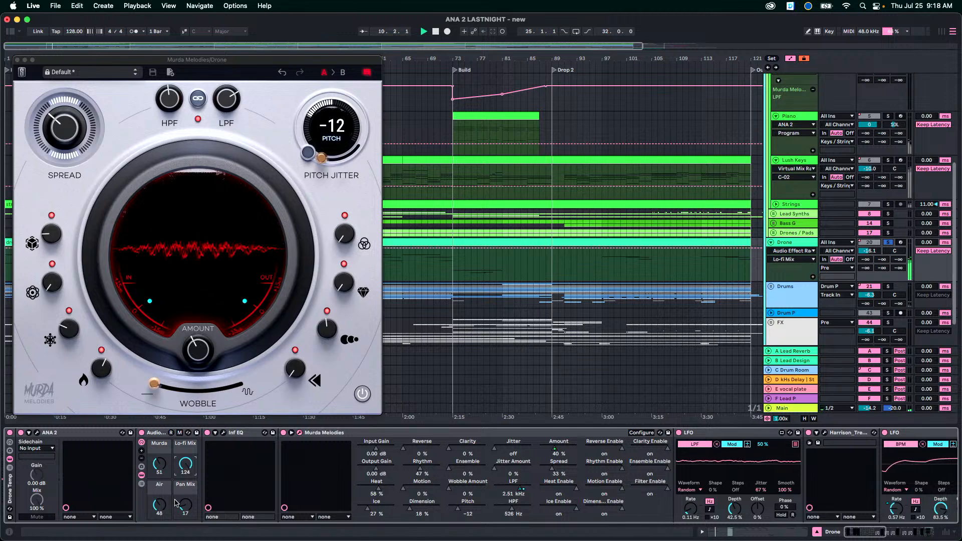
pyautogui.moveTo(161, 507); pyautogui.dragTo(161, 500)
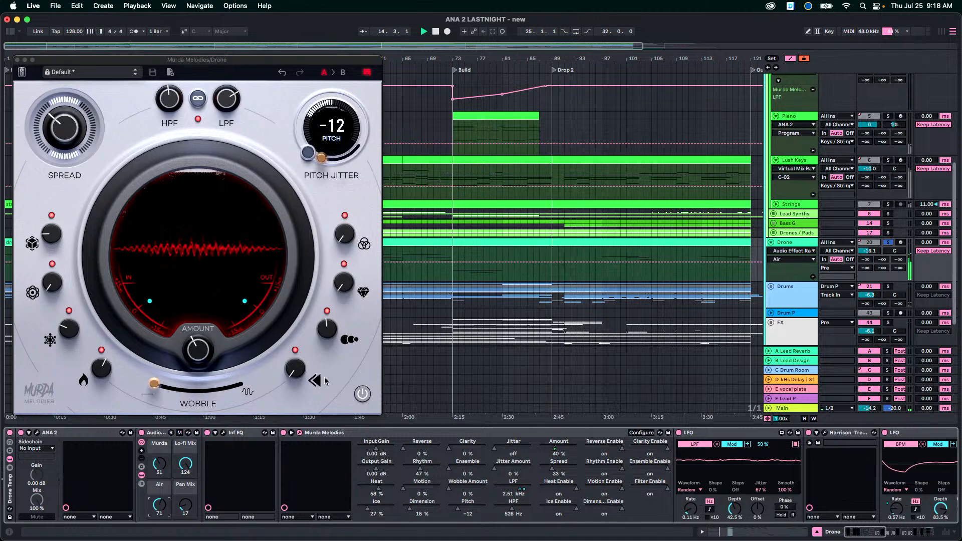
pyautogui.moveTo(183, 463); pyautogui.dragTo(183, 428)
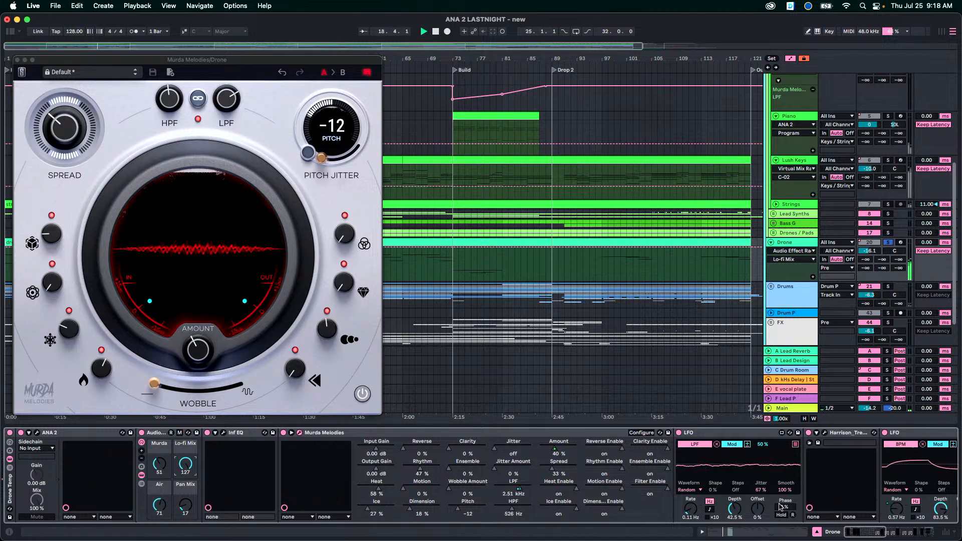
# Raise the Drone rack's Air macro to 127 and check how it drives Fresh Air's Mid Air and High Air.
pyautogui.hscroll(3, 751, 501)
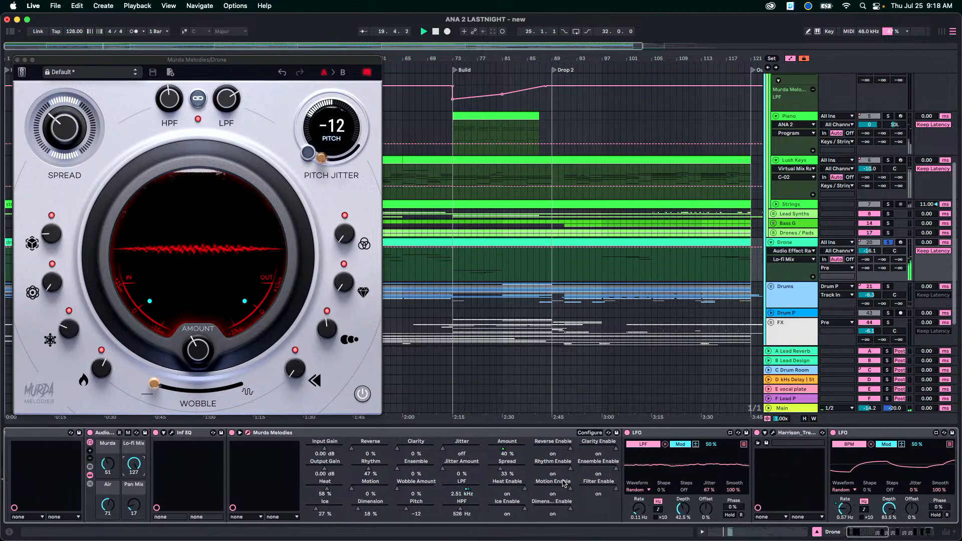
pyautogui.hscroll(-3, 563, 483)
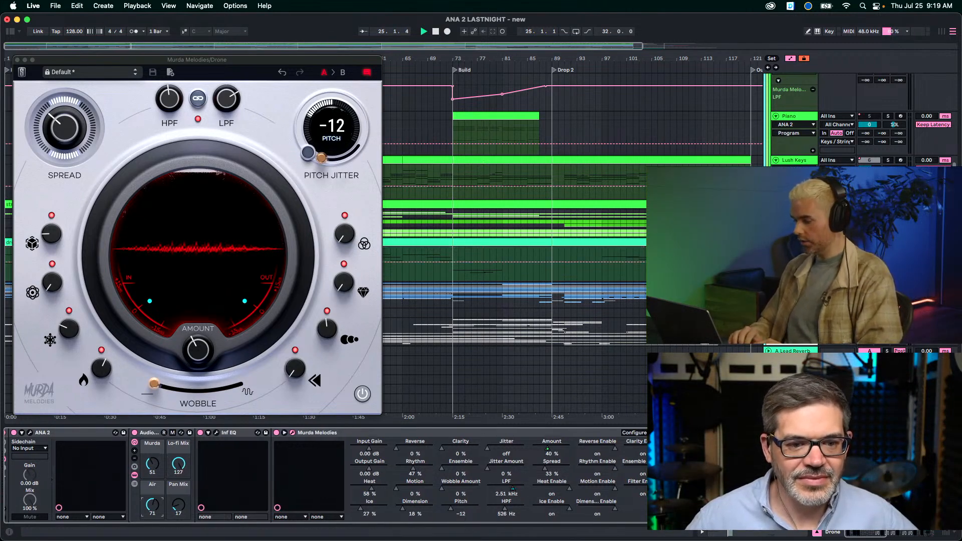
pyautogui.hscroll(3, 153, 507)
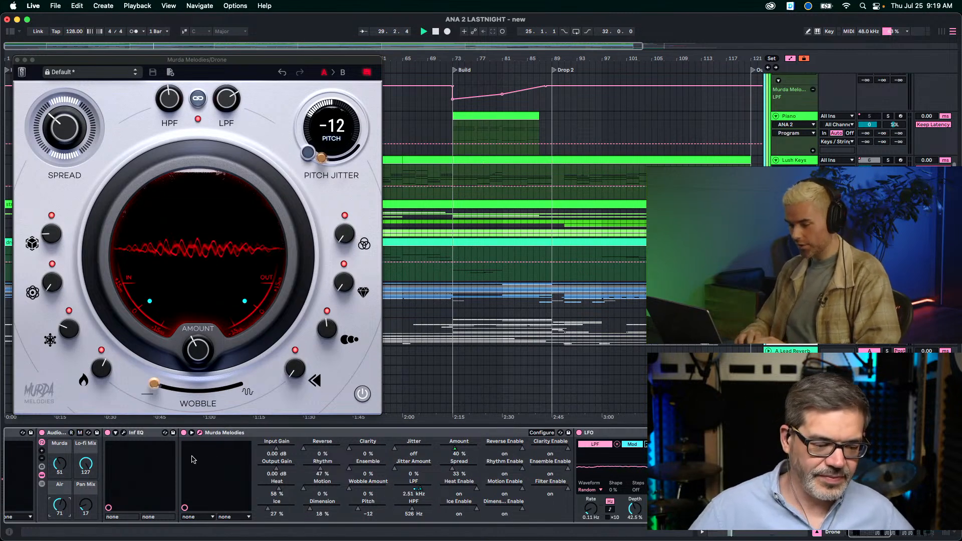
pyautogui.hscroll(-3, 193, 459)
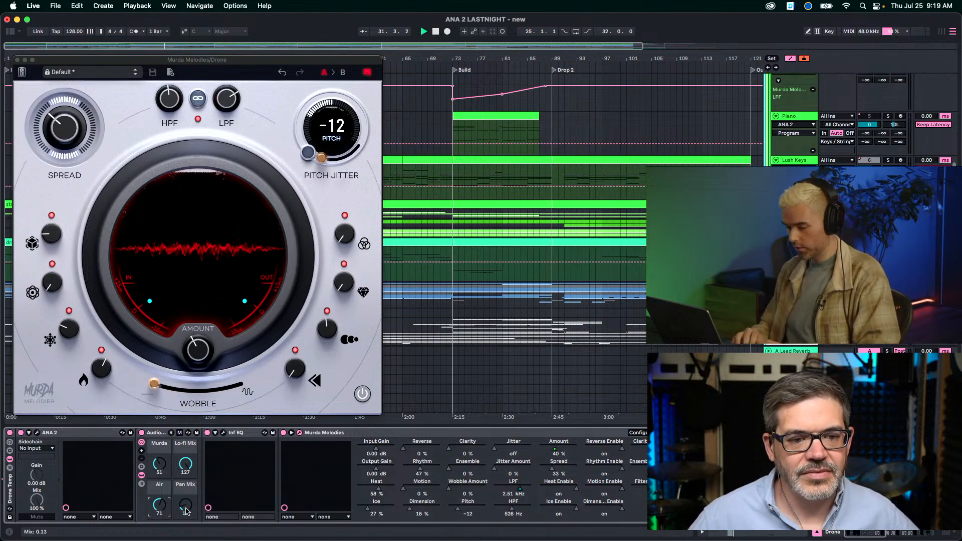
pyautogui.moveTo(158, 506); pyautogui.dragTo(158, 471)
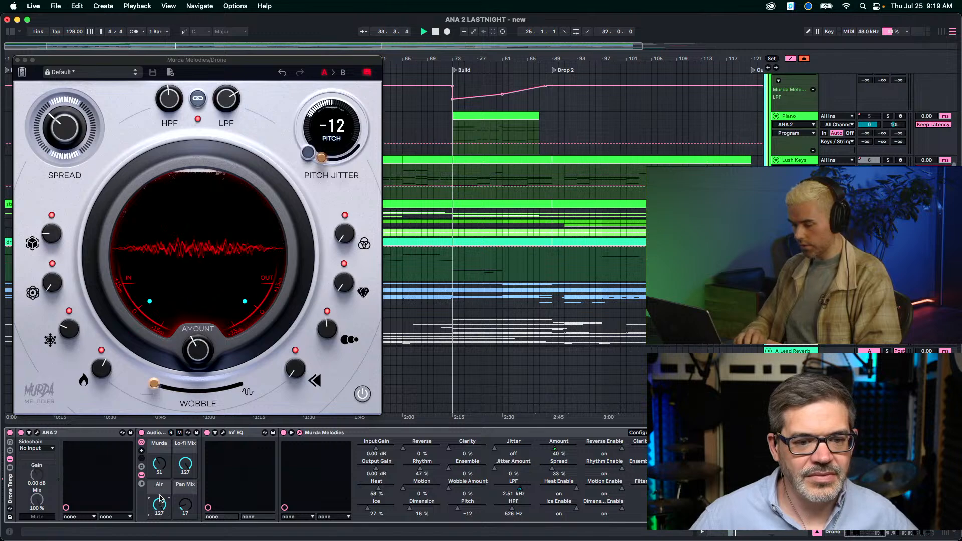
pyautogui.hscroll(10, 159, 501)
pyautogui.hscroll(2, 159, 501)
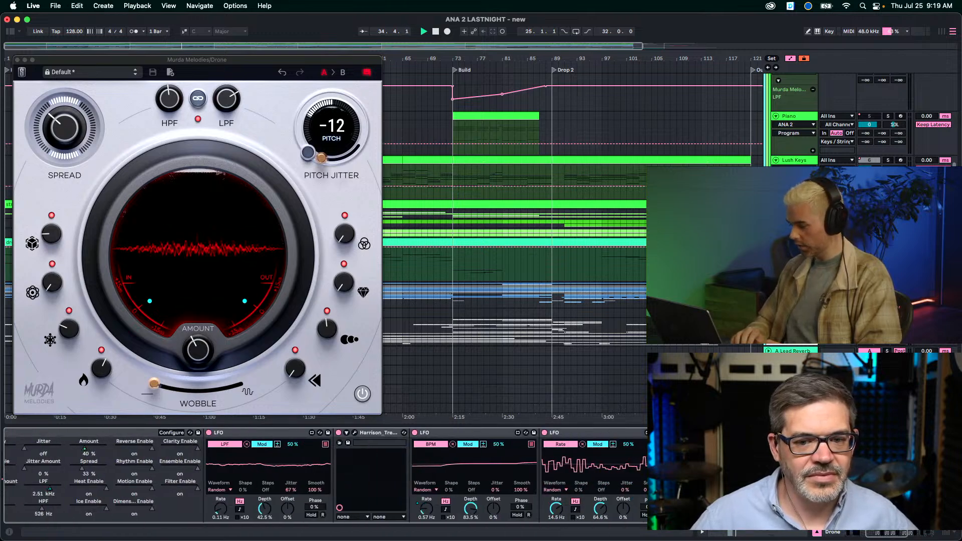
pyautogui.hscroll(7, 762, 473)
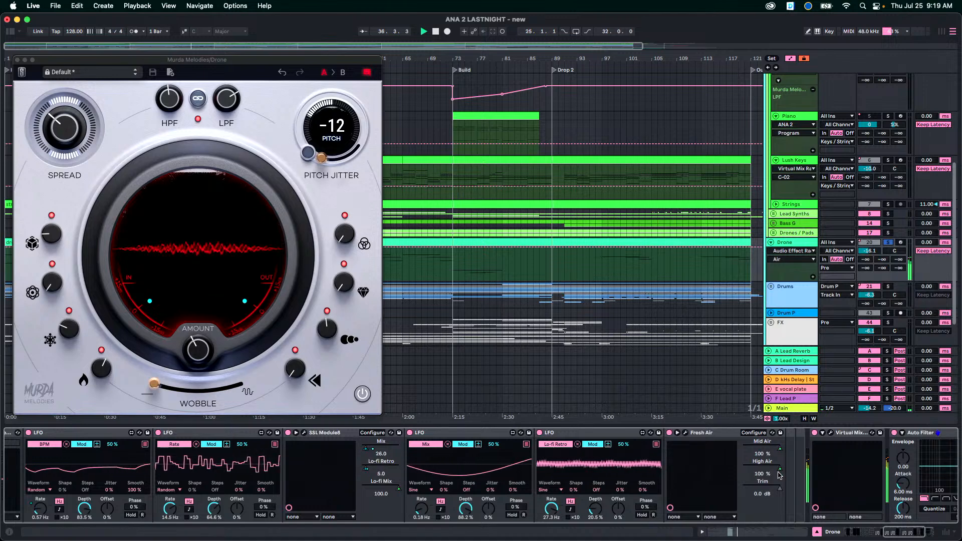
pyautogui.hscroll(-15, 656, 453)
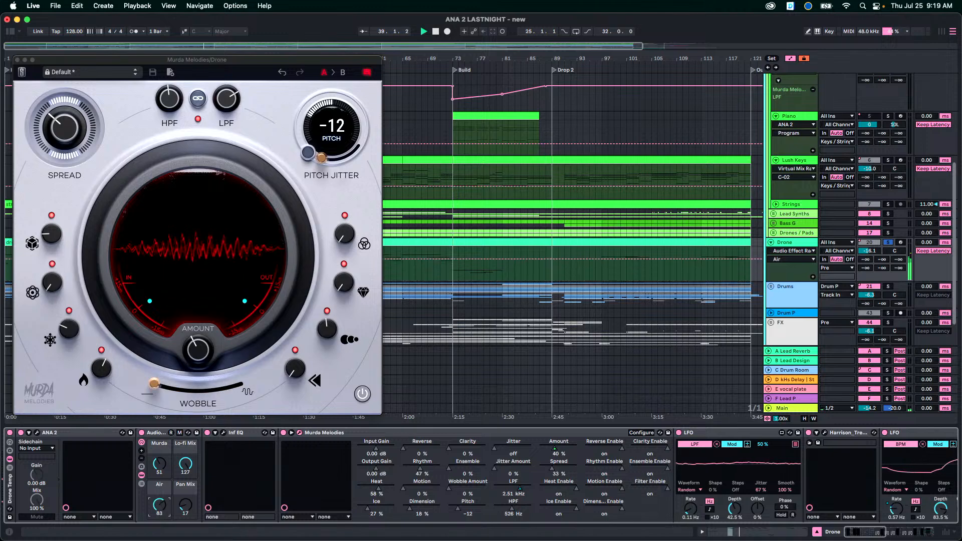
# Audition the Air macro by lowering it through 77 and 54 to 0, and return it to 127.
pyautogui.moveTo(160, 504); pyautogui.dragTo(160, 506)
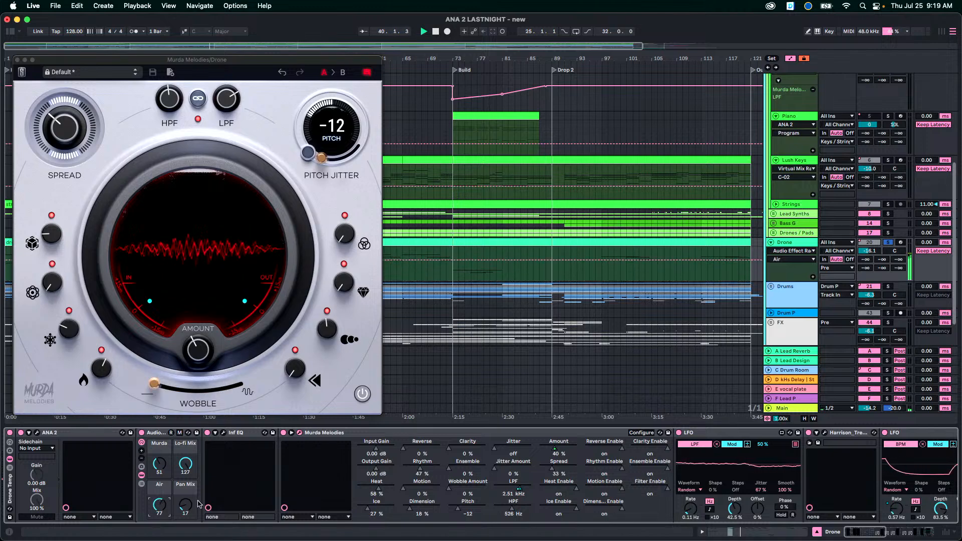
pyautogui.hscroll(20, 198, 504)
pyautogui.hscroll(-20, 132, 482)
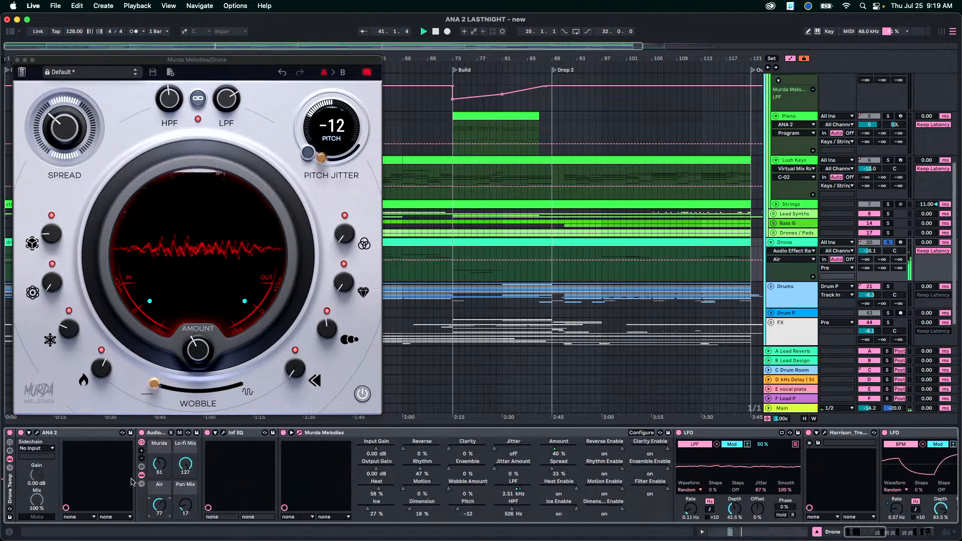
pyautogui.moveTo(160, 505); pyautogui.dragTo(161, 508)
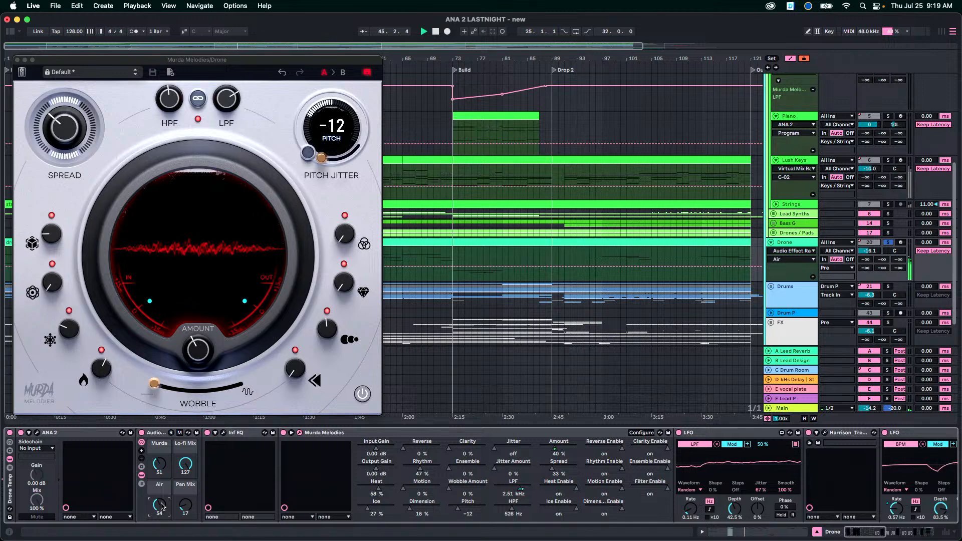
pyautogui.doubleClick(162, 501)
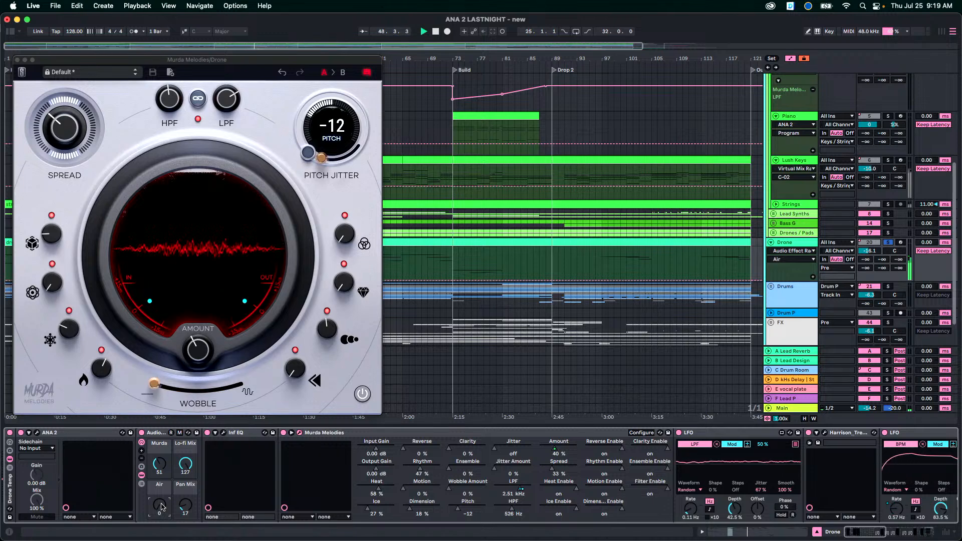
pyautogui.moveTo(161, 507); pyautogui.dragTo(162, 476)
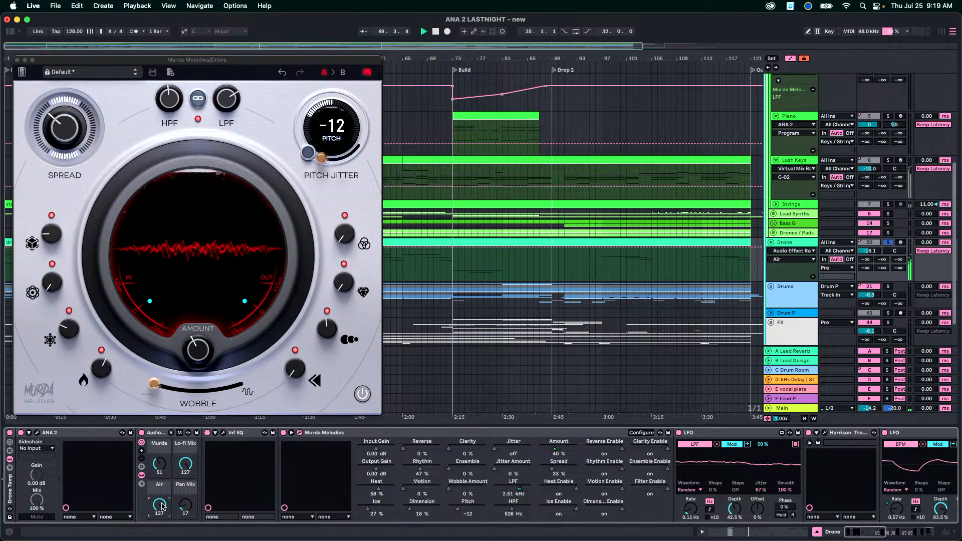
# Sweep the Drone rack's Pan Mix macro up to 127 and bring it down to 41 while listening.
pyautogui.click(187, 507)
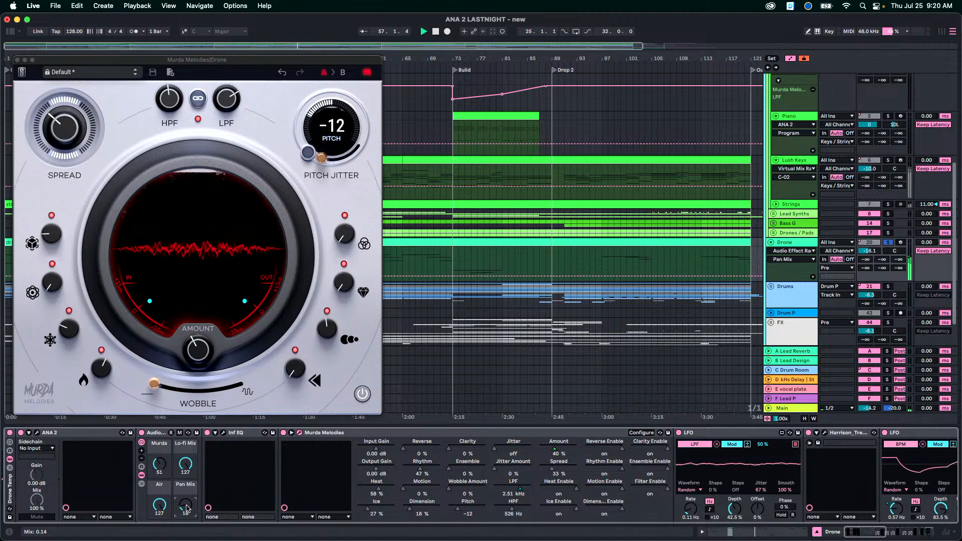
pyautogui.moveTo(185, 506); pyautogui.dragTo(186, 508)
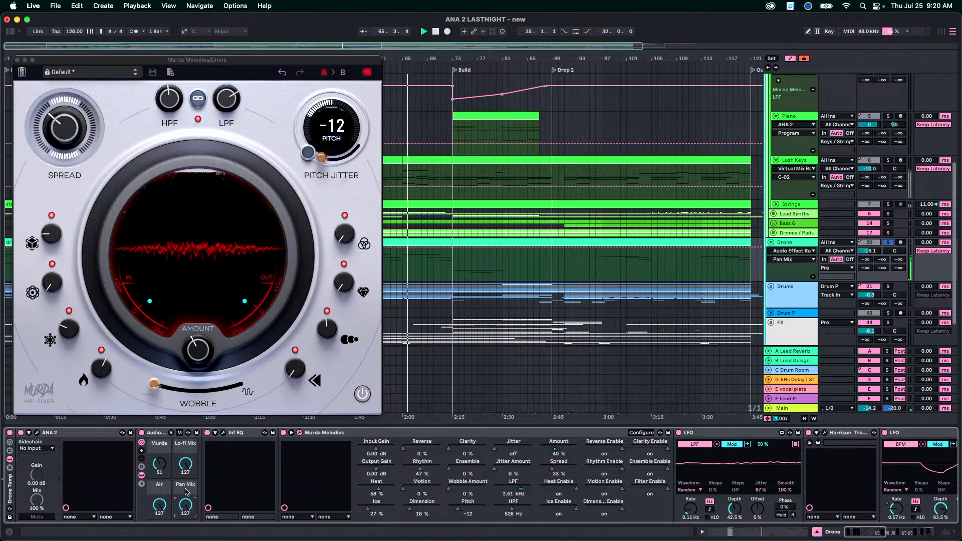
pyautogui.moveTo(185, 501); pyautogui.dragTo(185, 529)
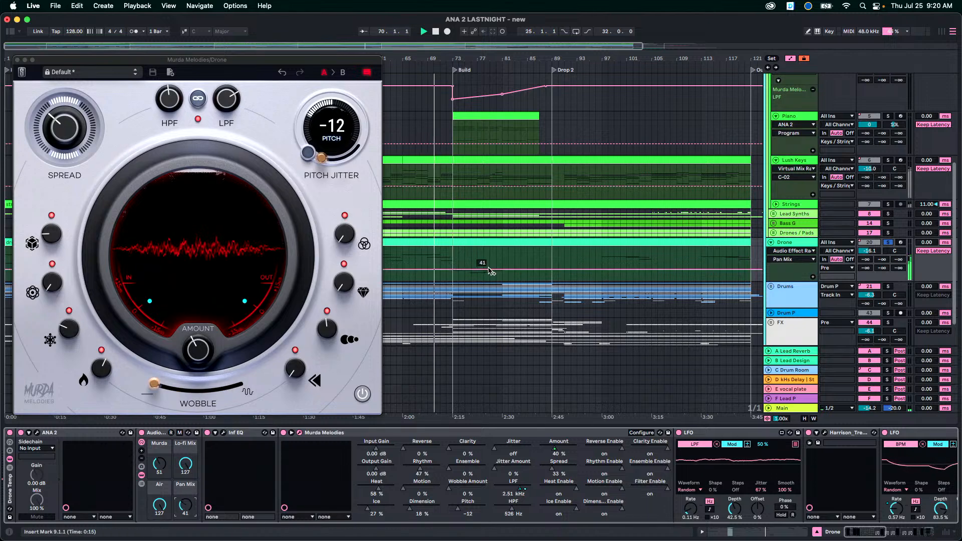
# Place the insert marker at the Build, raise the Drone rack's Pan Mix macro to 127, and bring it down to 61.
pyautogui.click(453, 260)
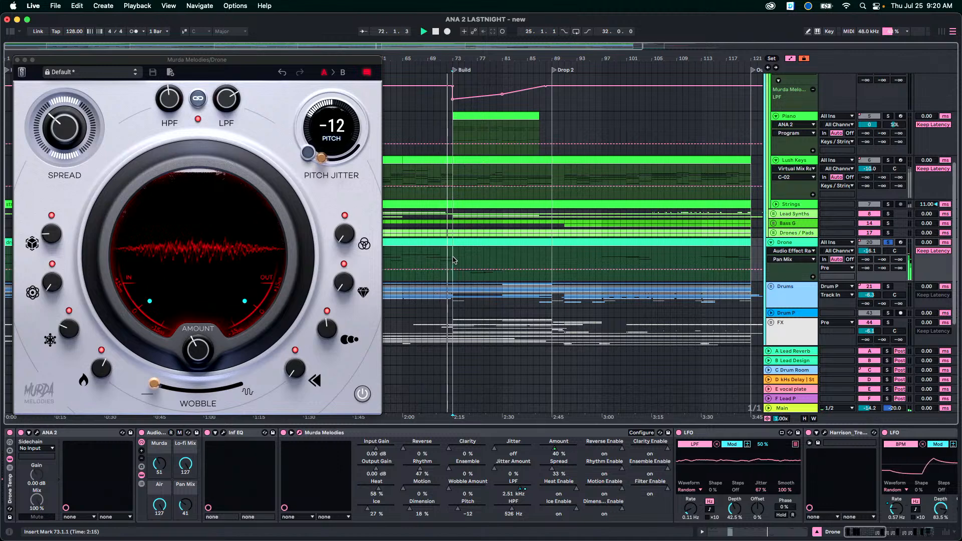
pyautogui.moveTo(184, 509); pyautogui.dragTo(184, 481)
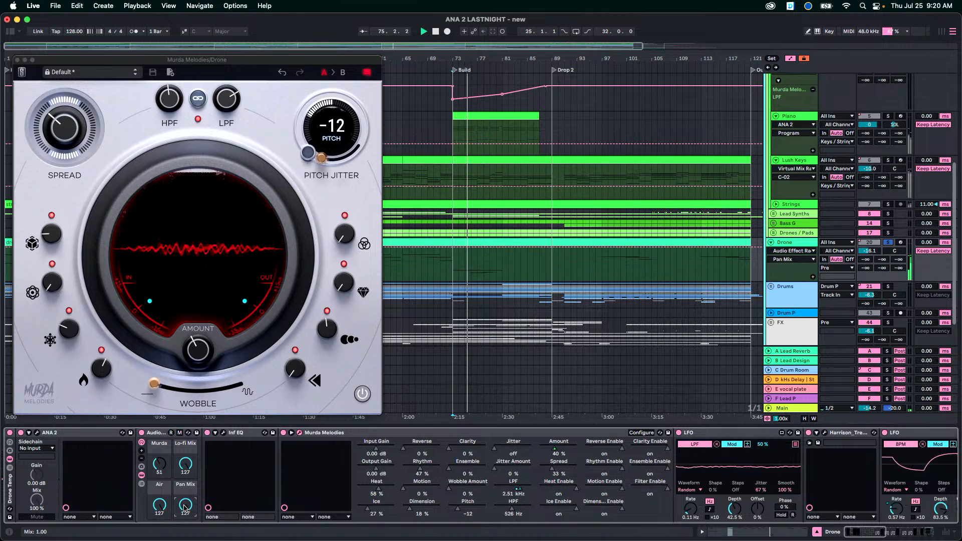
pyautogui.moveTo(184, 507); pyautogui.dragTo(187, 506)
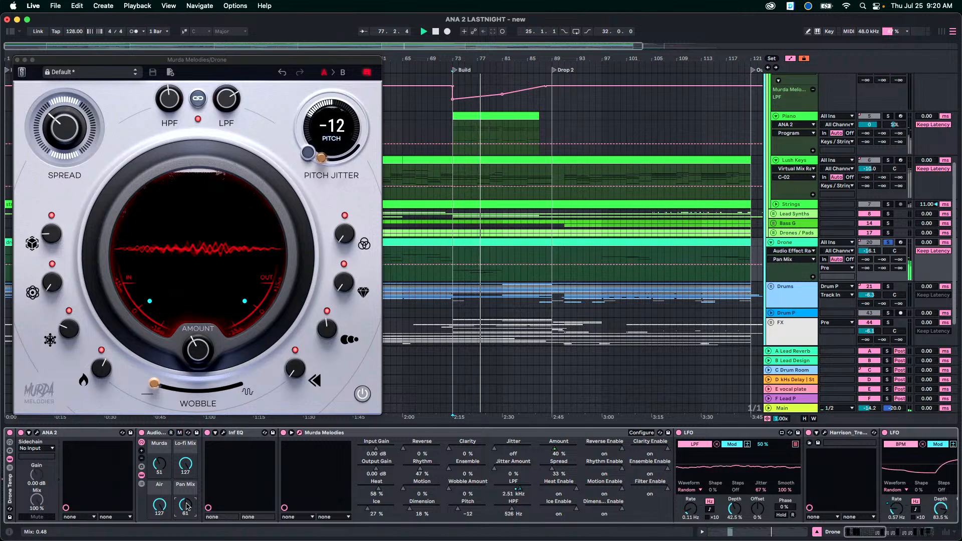
# Close the Murda Melodies window, fold away its parameter list in the Drone chain, and look through the rest of the chain.
pyautogui.click(18, 60)
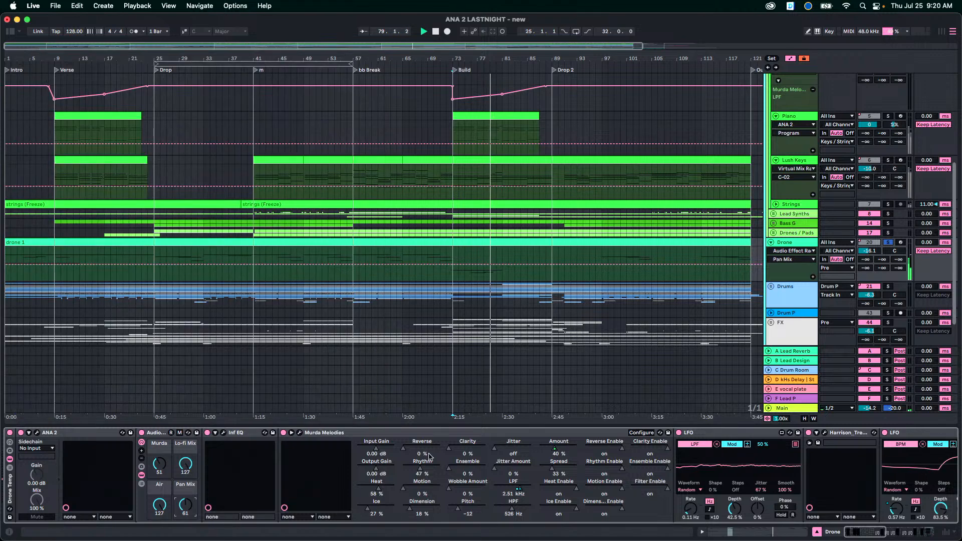
pyautogui.click(291, 432)
pyautogui.hscroll(15, 400, 463)
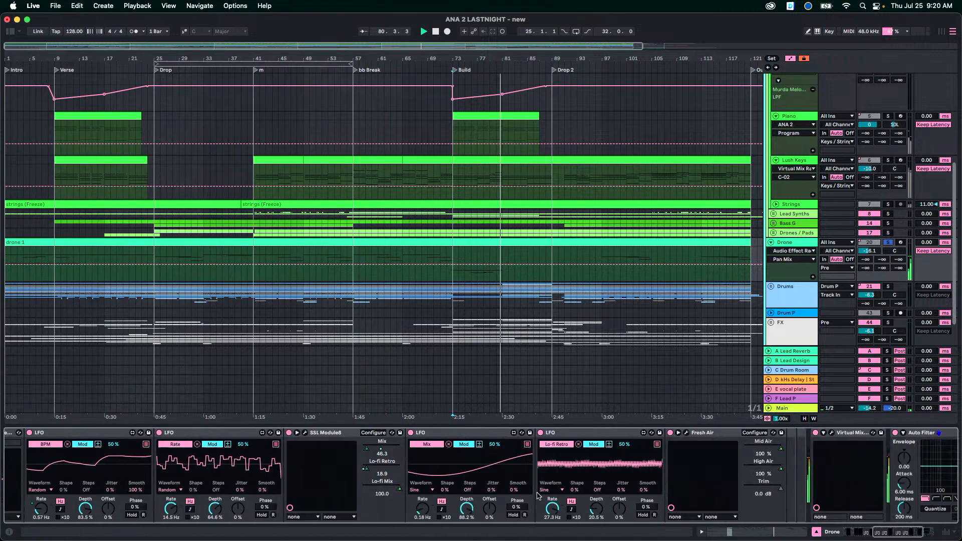
pyautogui.hscroll(-20, 537, 496)
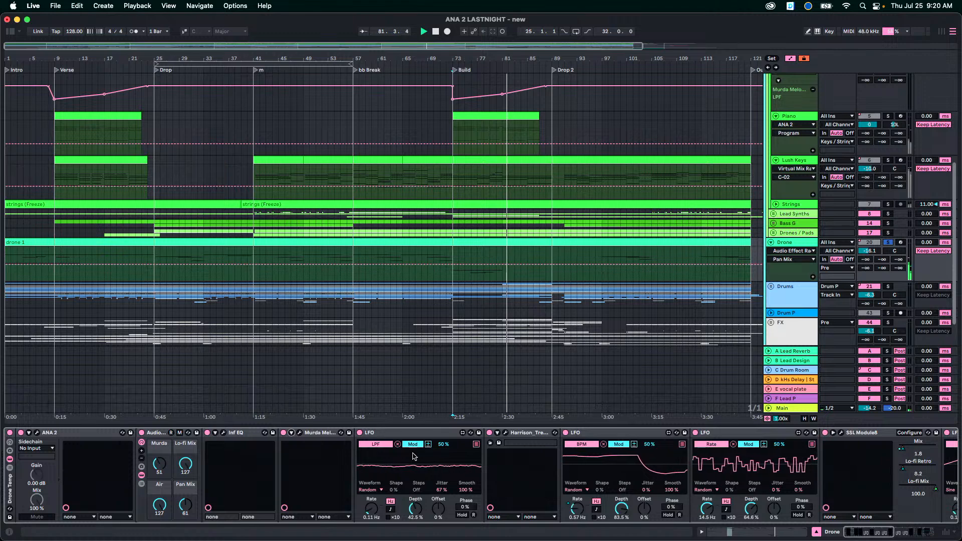
# Collapse the five LFO devices in the Drone chain, those mapped to LPF, BPM, Rate, Mix and Lo-fi Retro.
pyautogui.doubleClick(391, 431)
pyautogui.doubleClick(460, 433)
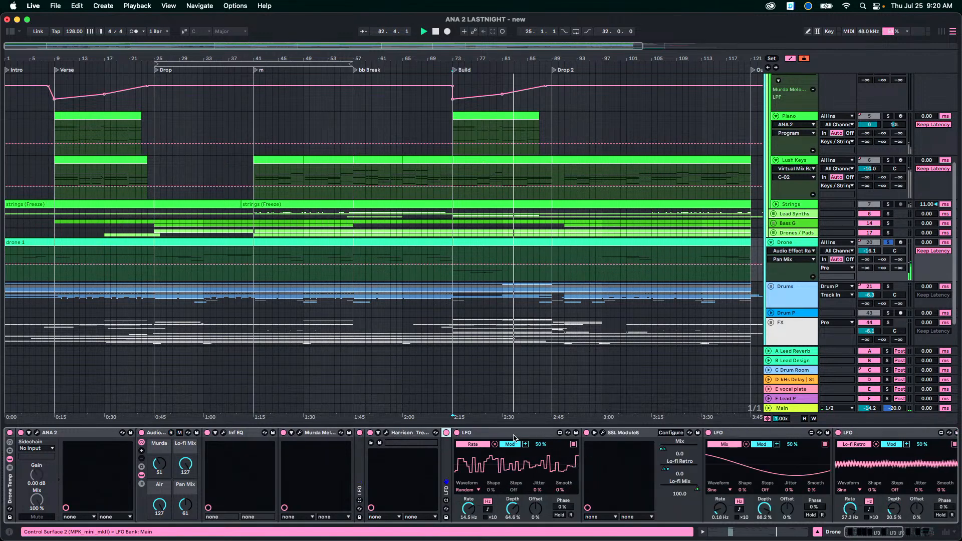
pyautogui.doubleClick(542, 432)
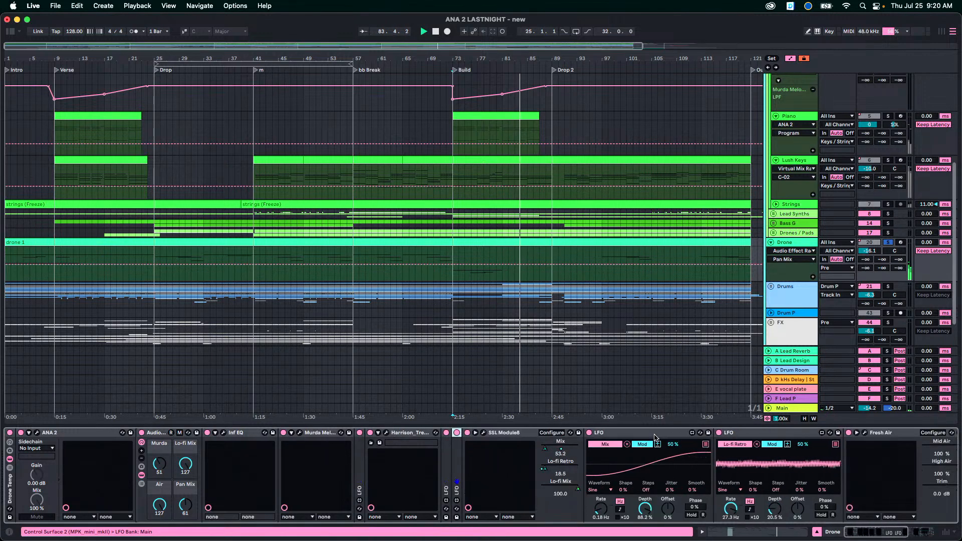
pyautogui.doubleClick(691, 432)
pyautogui.doubleClick(691, 433)
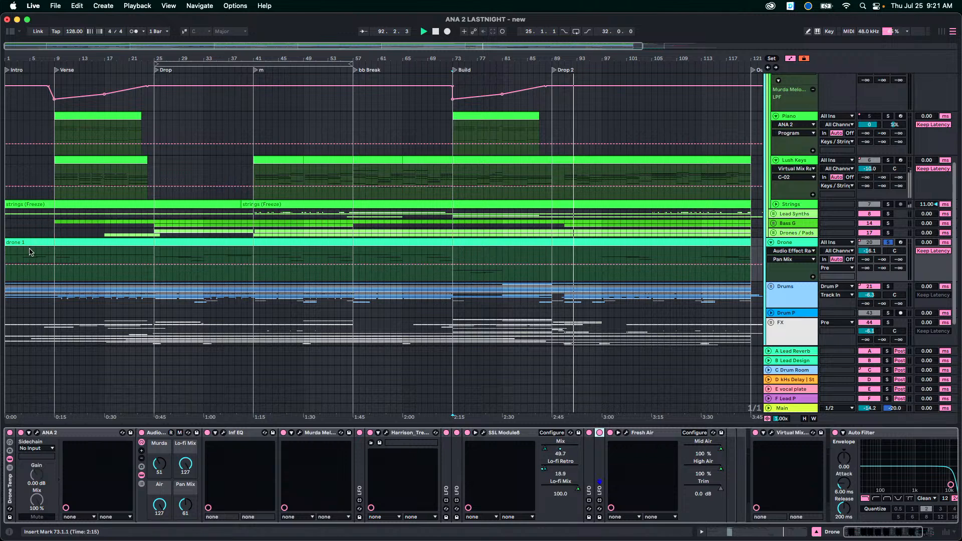
# Select the drone clip, fold the Keys / Strings group, and unfold the Lead Synths group to show its tracks.
pyautogui.click(32, 242)
pyautogui.scroll(3, 572, 224)
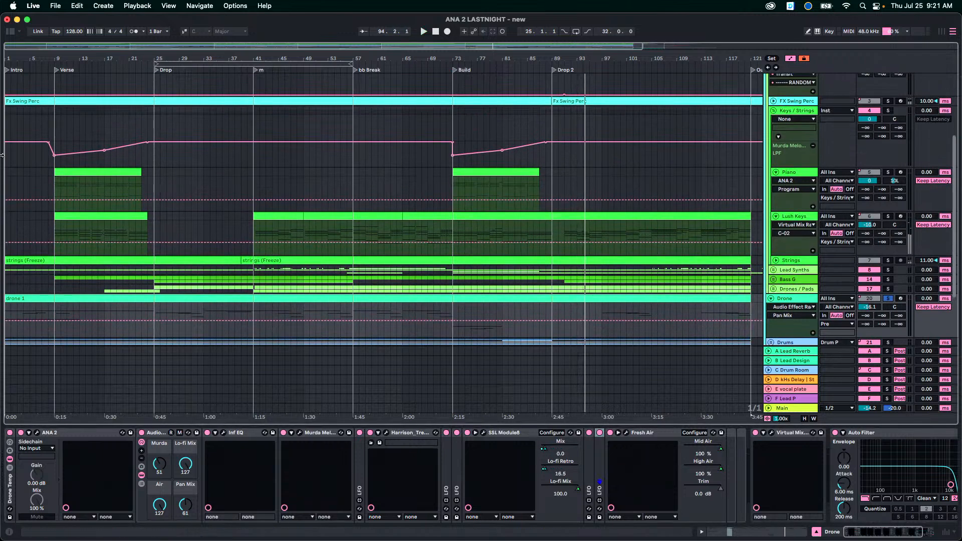
pyautogui.click(773, 111)
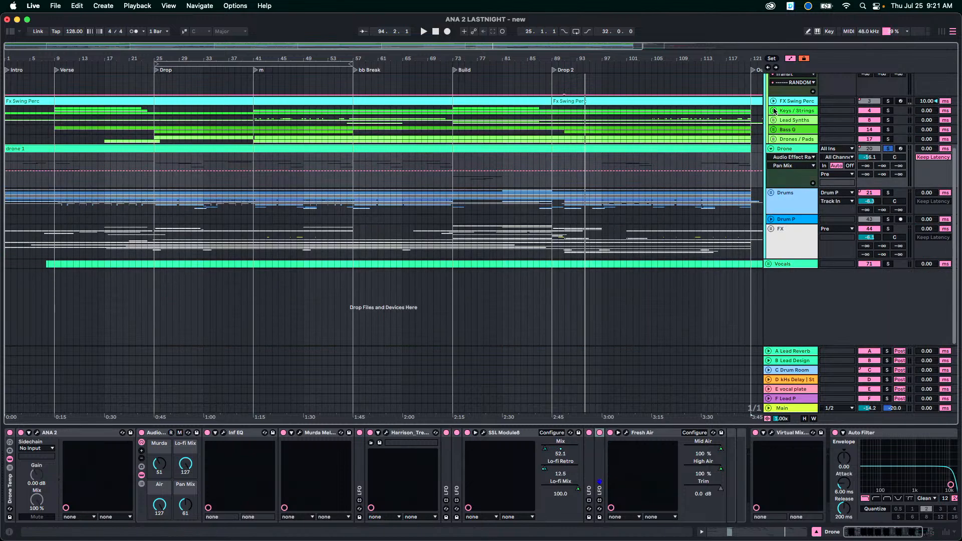
pyautogui.scroll(5, 774, 111)
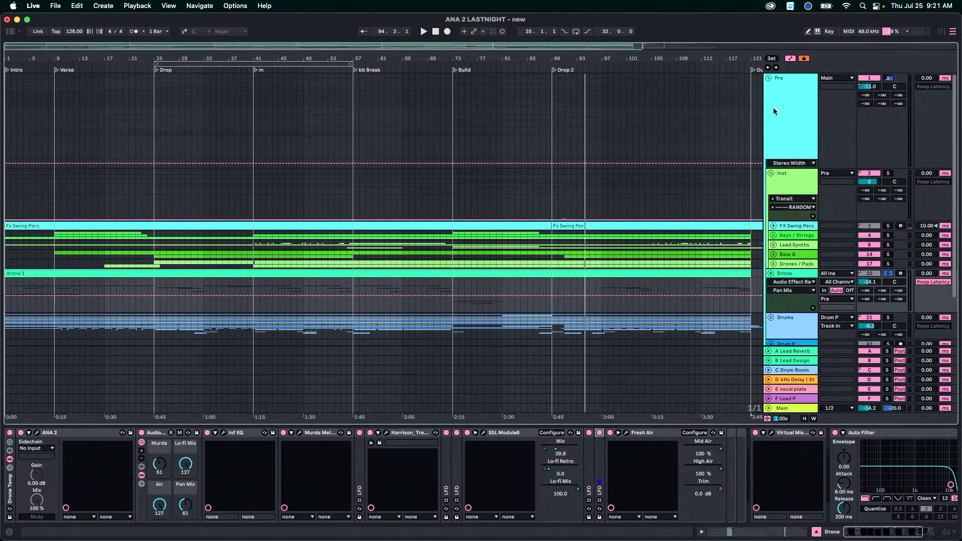
pyautogui.click(772, 245)
pyautogui.scroll(-5, 525, 233)
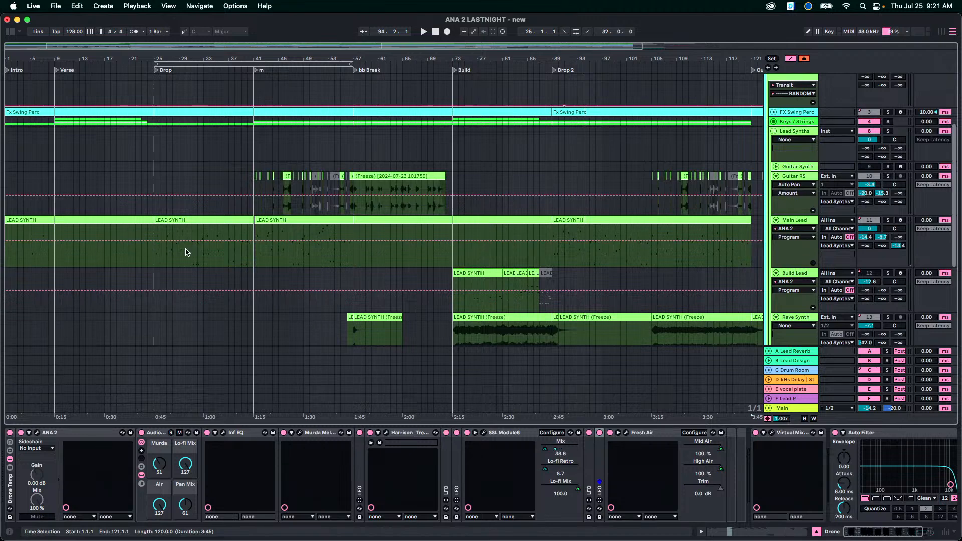
# Play the Main Lead from the Drop at bar 25, and return the insert marker to that bar.
pyautogui.click(156, 260)
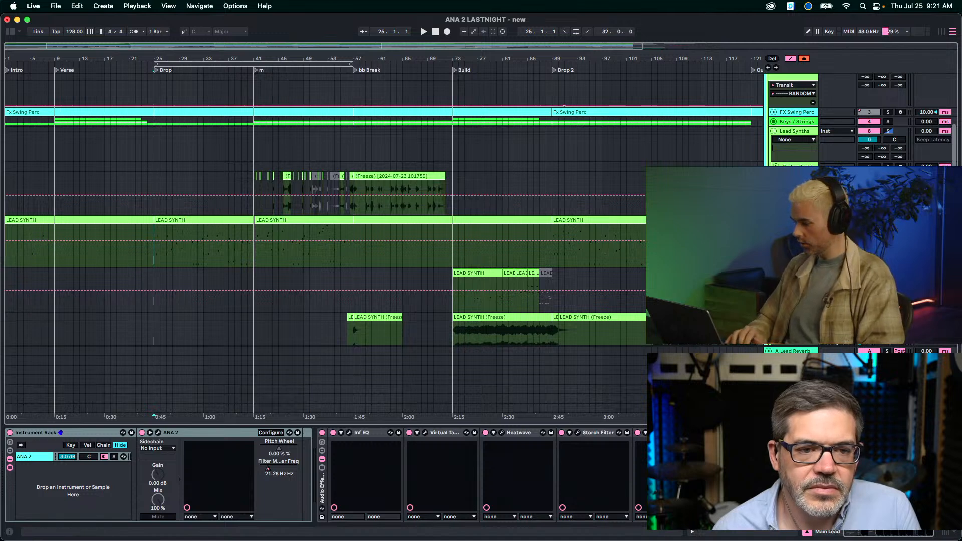
pyautogui.press('space')
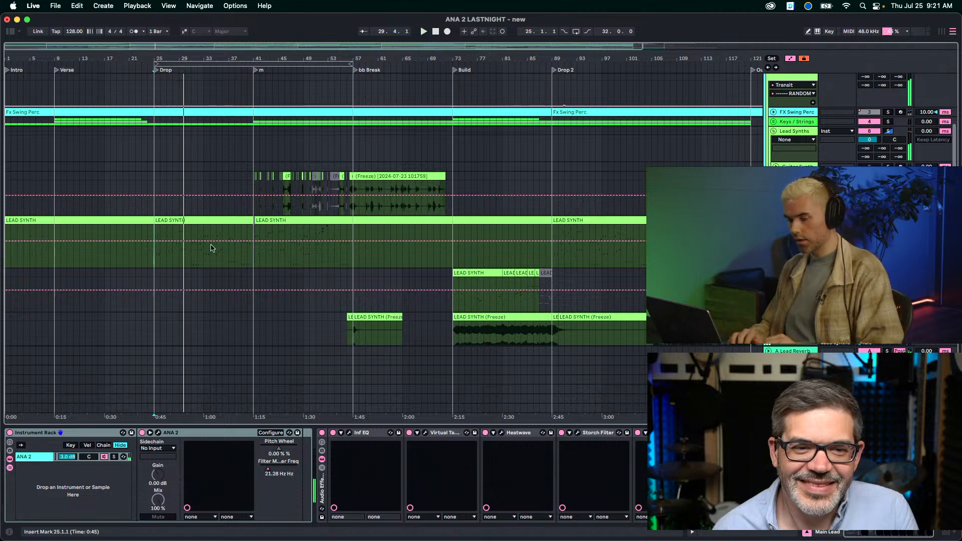
pyautogui.click(155, 260)
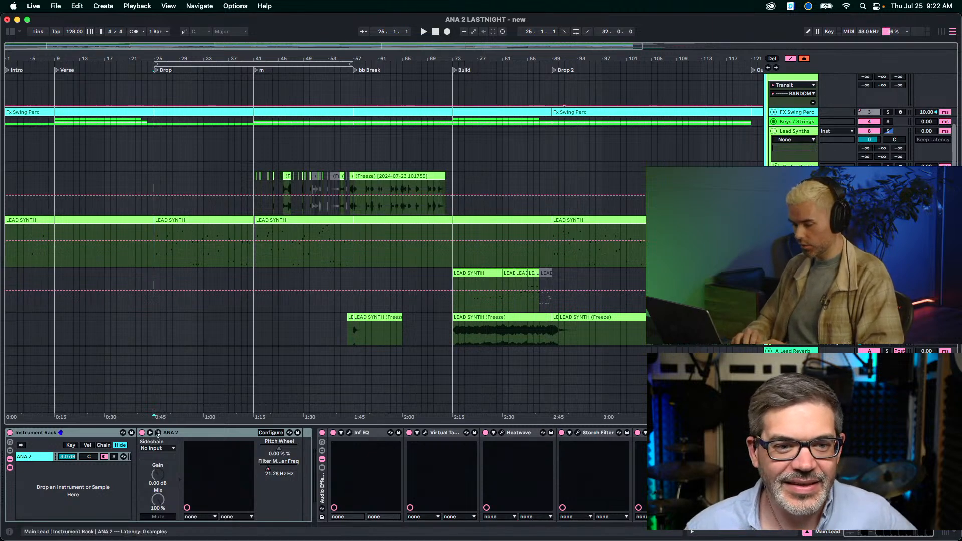
# Open the Main Lead's ANA 2 synth, shift its window off the device chain, and go through the effects to SSL X-Delay.
pyautogui.click(158, 433)
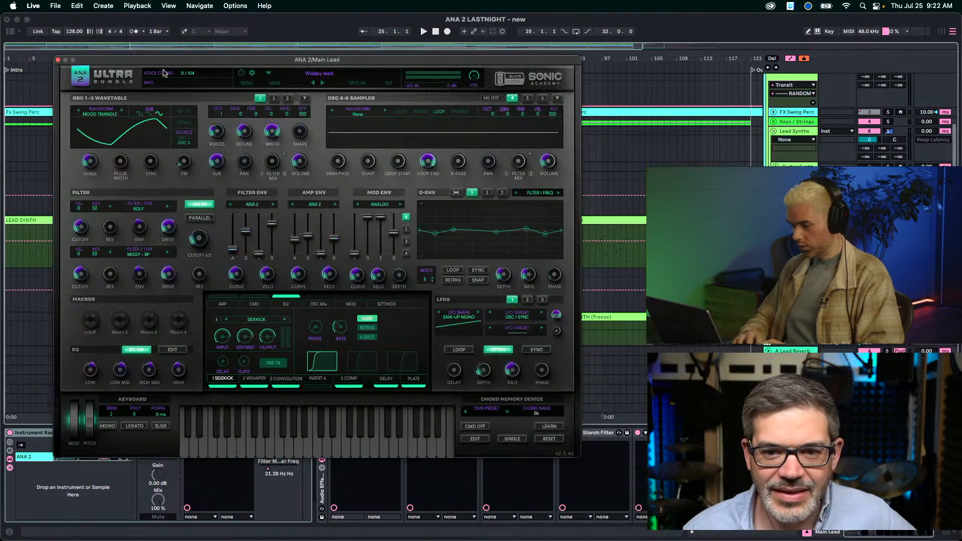
pyautogui.moveTo(164, 60); pyautogui.dragTo(79, 18)
pyautogui.click(322, 436)
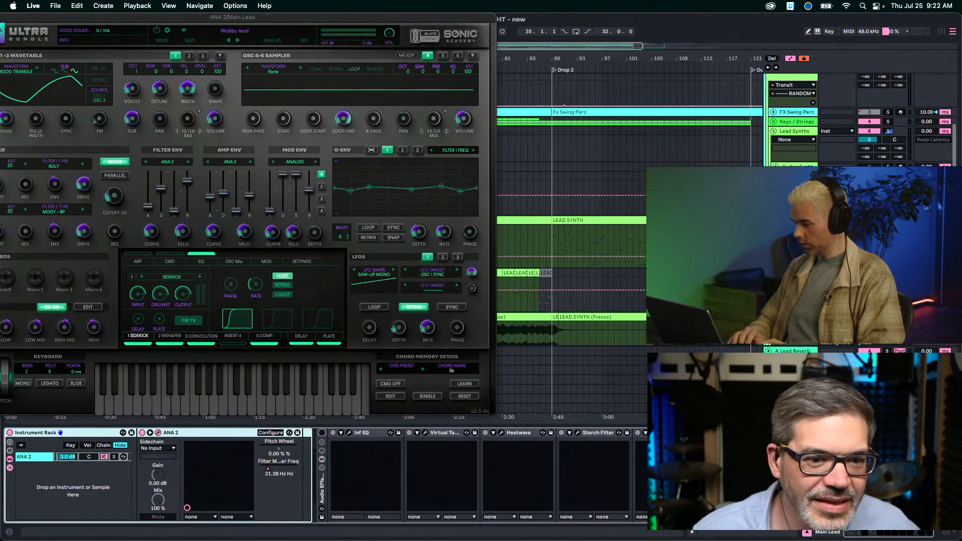
pyautogui.click(715, 432)
pyautogui.press('Right')
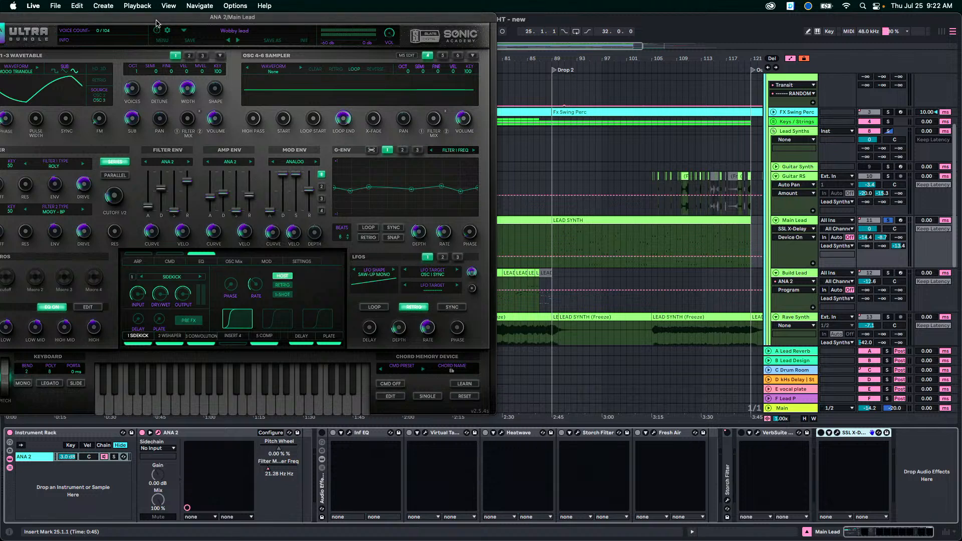
# Reposition the ANA 2 window above the device chain and select the Audio Effect Rack containing Inf EQ through Fresh Air.
pyautogui.moveTo(176, 16); pyautogui.dragTo(191, 44)
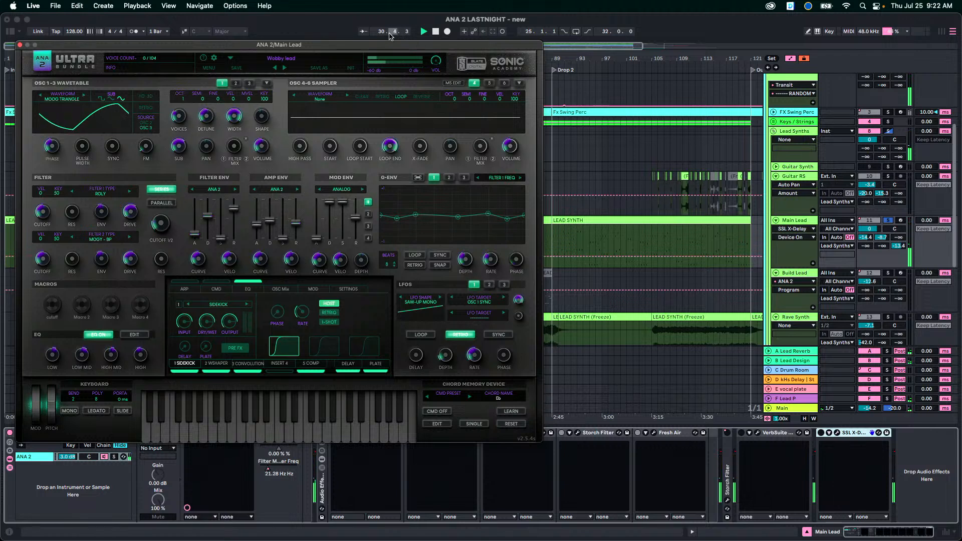
pyautogui.moveTo(389, 44); pyautogui.dragTo(378, 29)
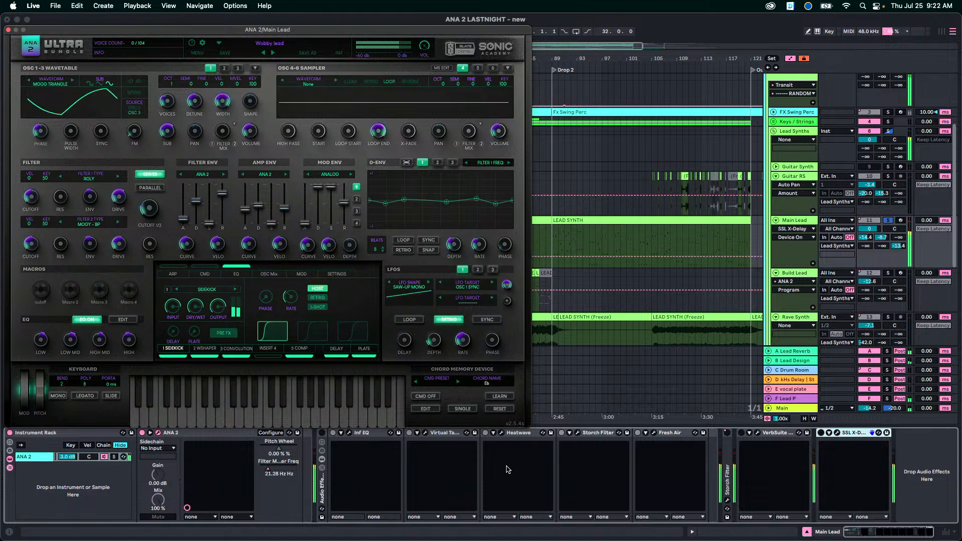
pyautogui.click(321, 483)
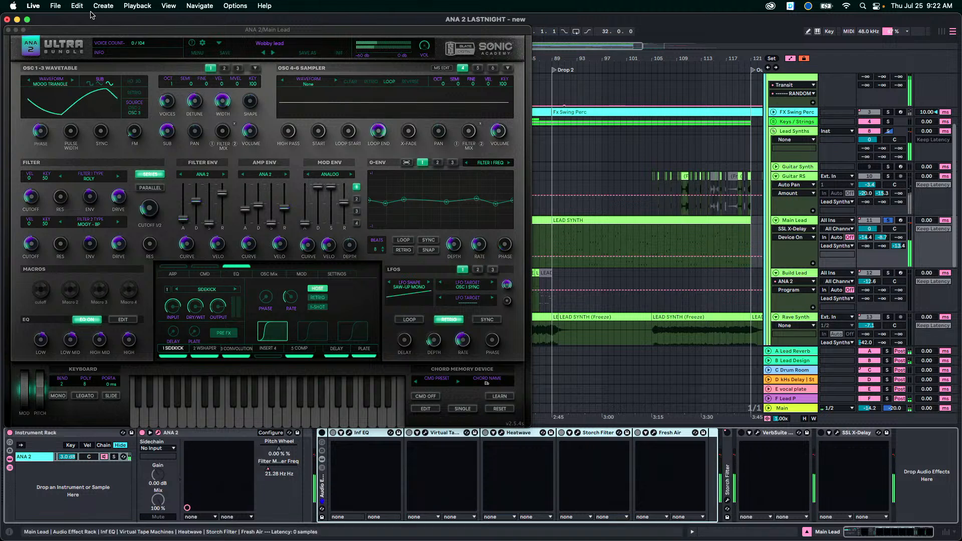
# Look through ANA 2's wavetable oscillators 1, 2 and 3, and return to oscillator 1.
pyautogui.click(226, 68)
pyautogui.click(211, 69)
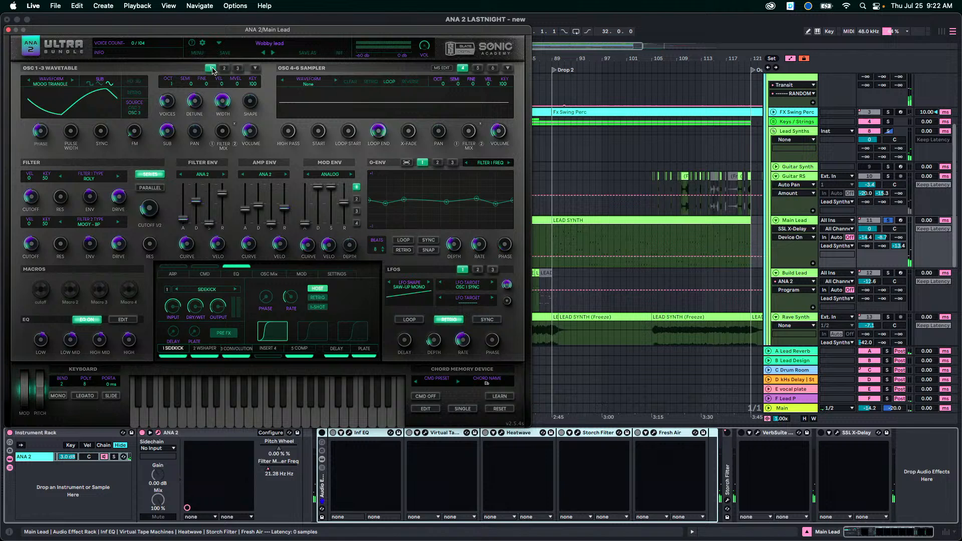
pyautogui.click(238, 69)
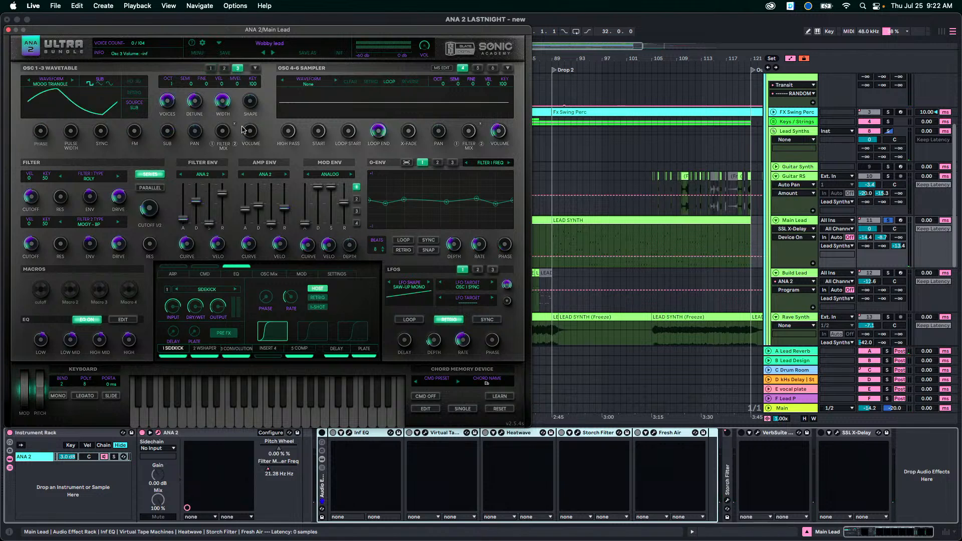
pyautogui.click(211, 68)
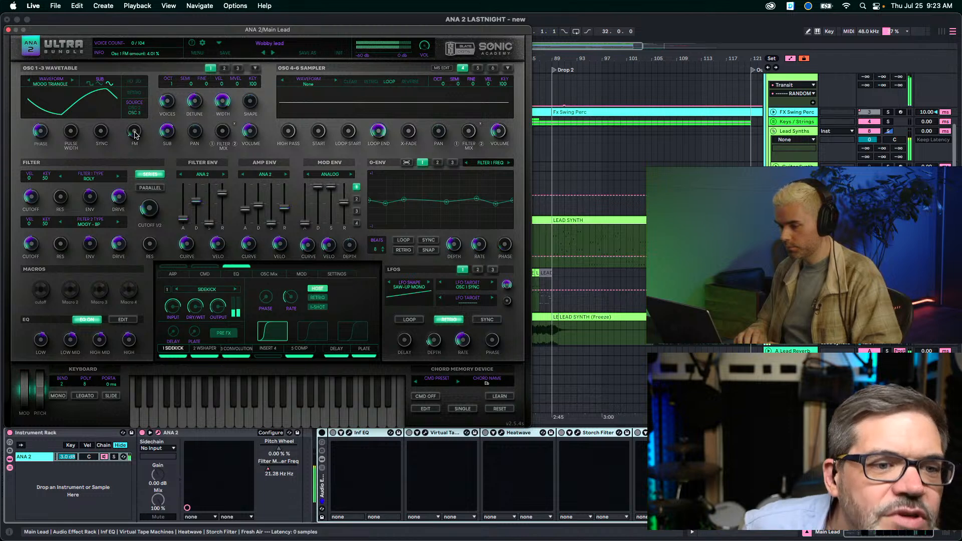
# Audition oscillator 1's FM amount by raising it, lowering it to 0%, and bringing it partway back up.
pyautogui.moveTo(135, 134); pyautogui.dragTo(127, 89)
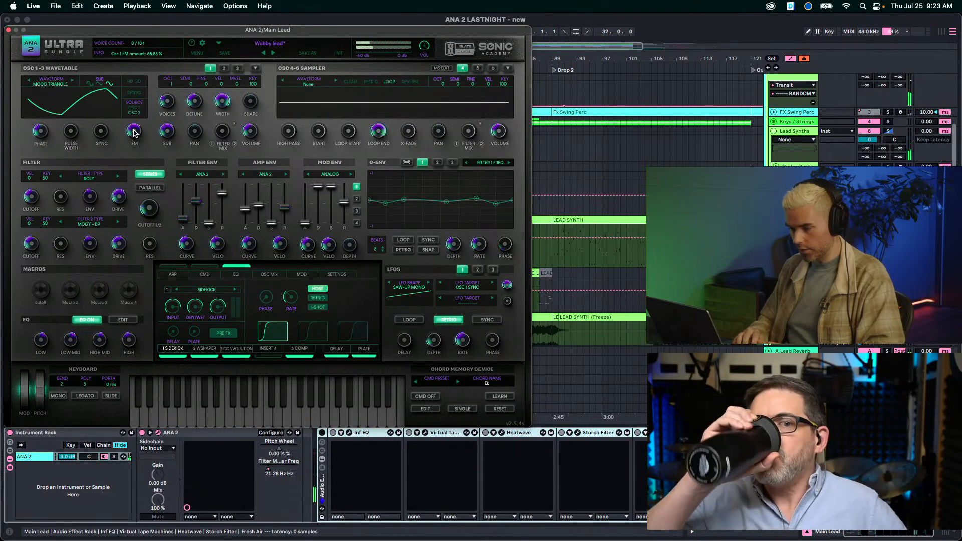
pyautogui.moveTo(135, 133)
pyautogui.mouseDown()
pyautogui.moveTo(136, 158)
pyautogui.moveTo(137, 135)
pyautogui.mouseUp()
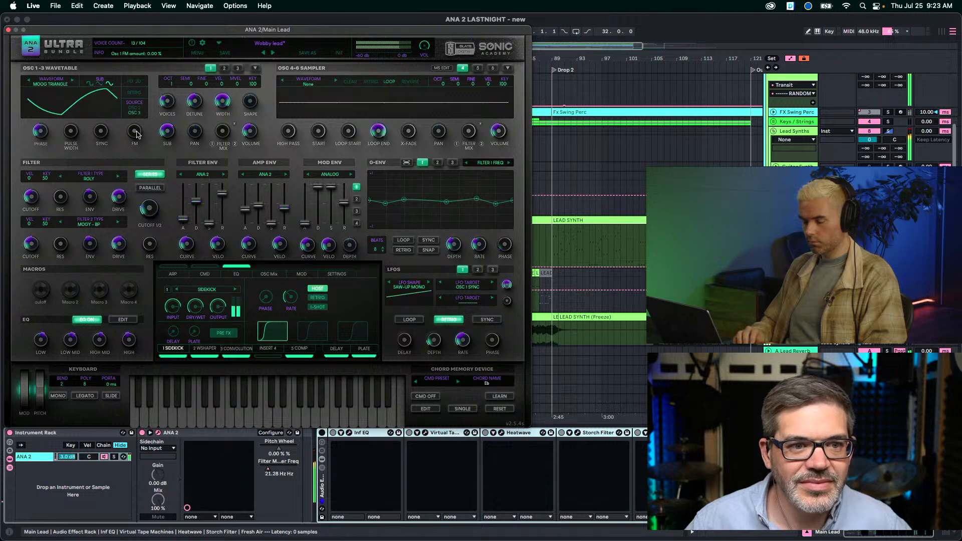
pyautogui.moveTo(137, 134); pyautogui.dragTo(136, 132)
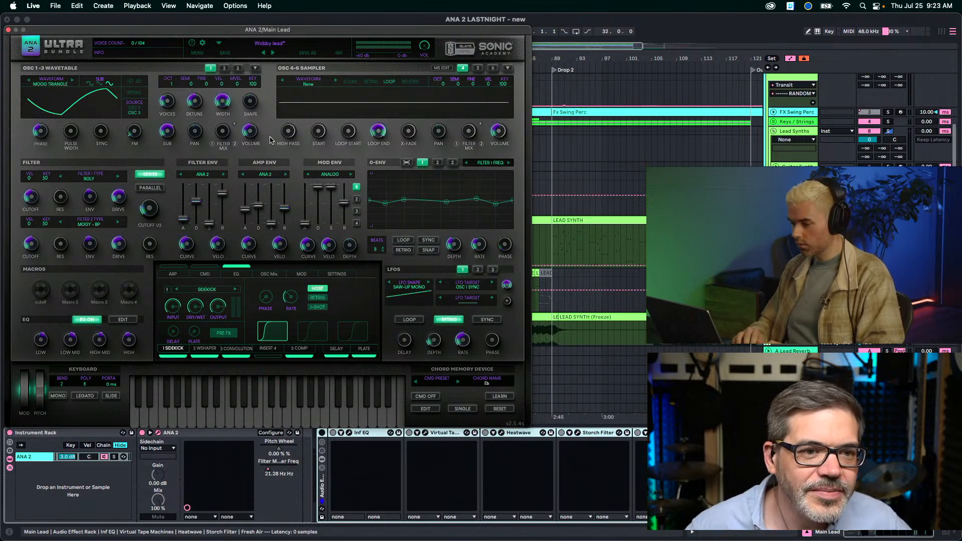
# Compare the settings of oscillators 2 and 1, and check oscillator 1's Detune value.
pyautogui.click(223, 70)
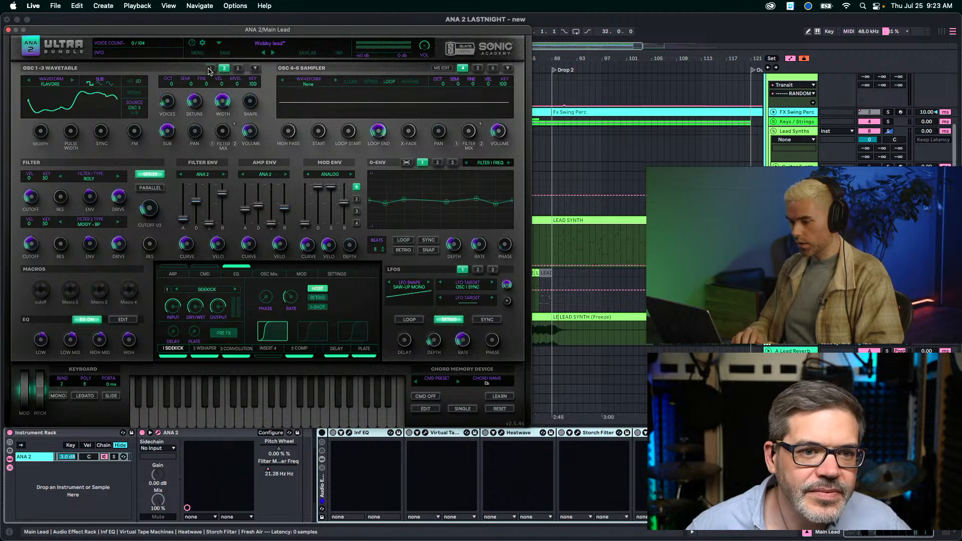
pyautogui.click(208, 70)
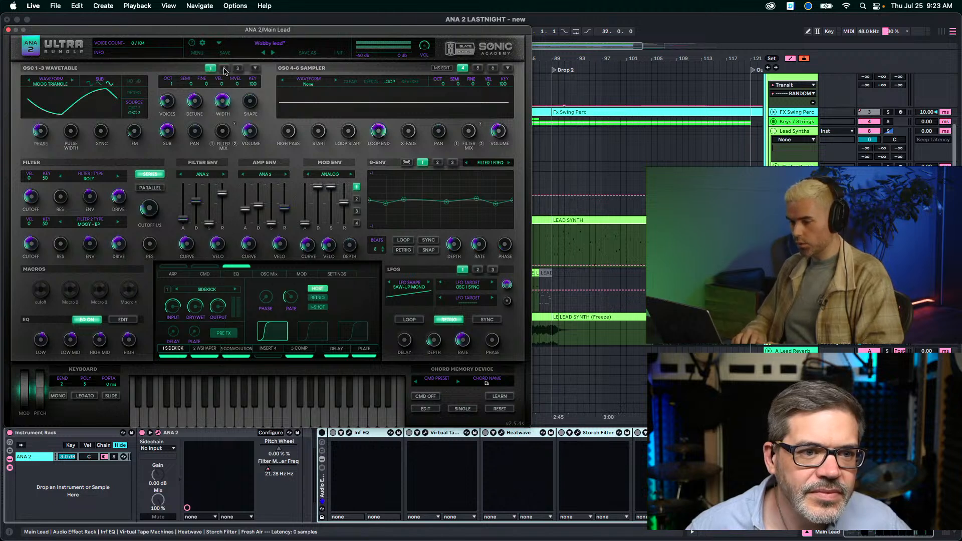
pyautogui.click(224, 70)
pyautogui.click(209, 69)
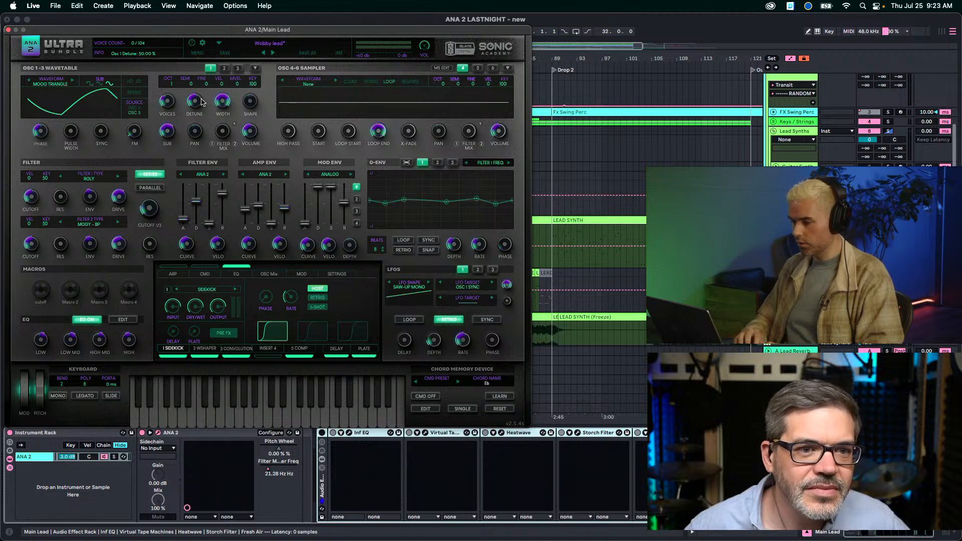
pyautogui.moveTo(202, 103)
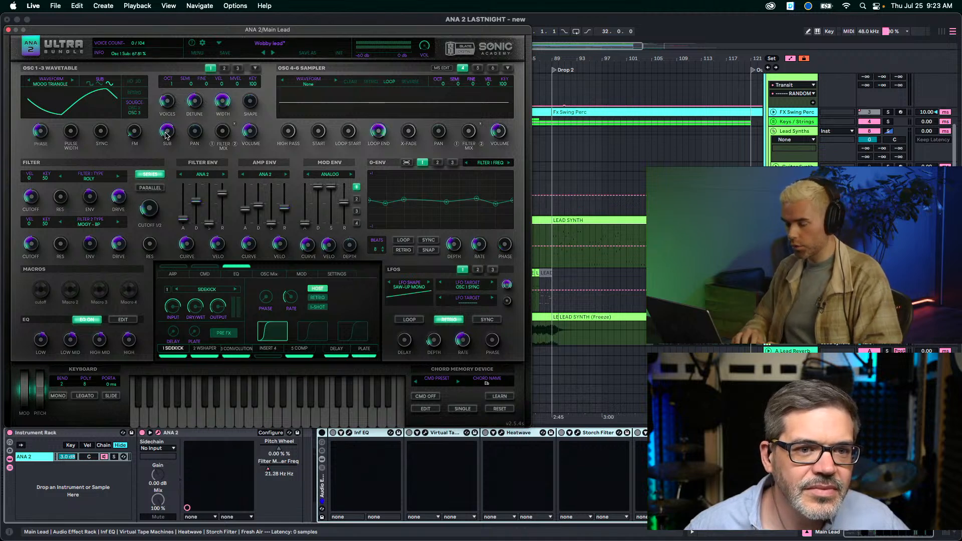
# Audition oscillator 1 with its Sub level at 0%, raise the Sub level again, and show oscillator 2.
pyautogui.moveTo(166, 135)
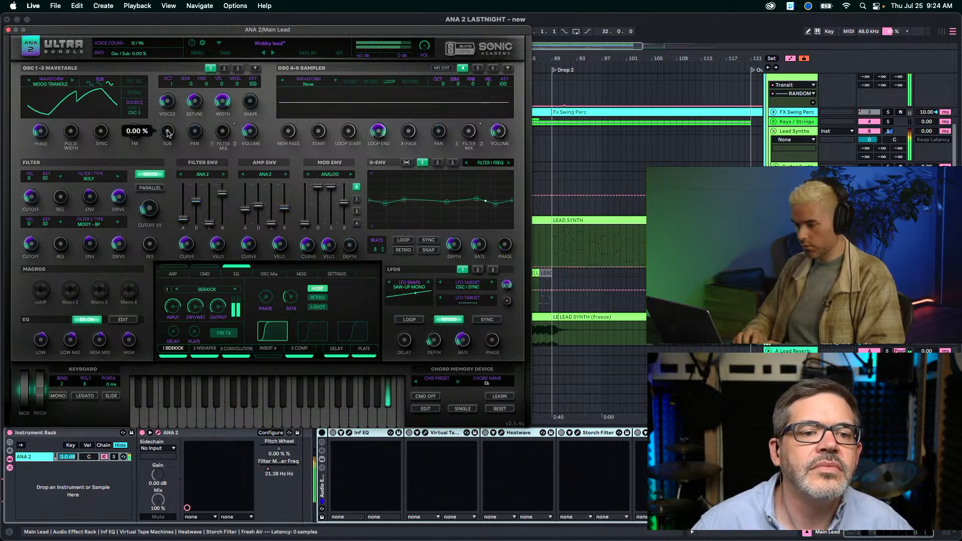
pyautogui.moveTo(169, 133); pyautogui.dragTo(146, 54)
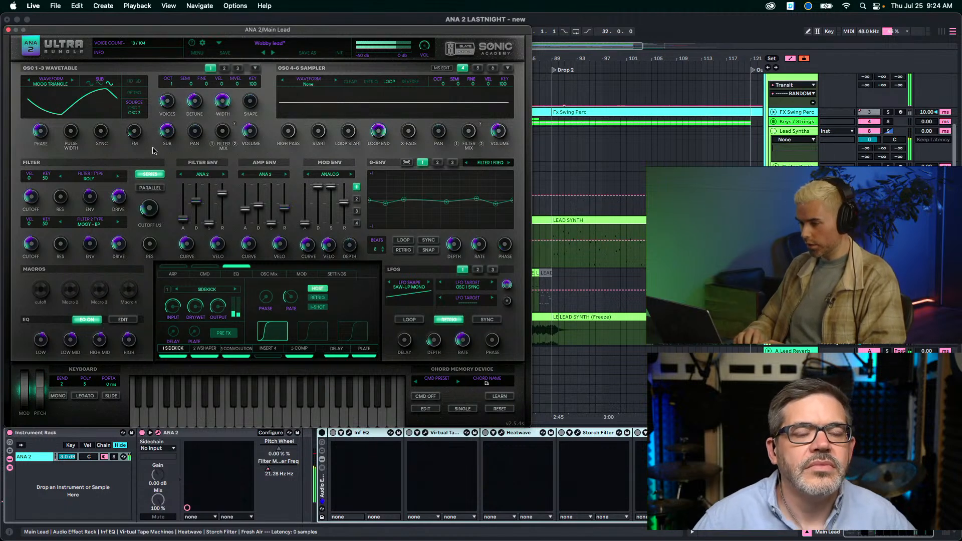
pyautogui.click(225, 68)
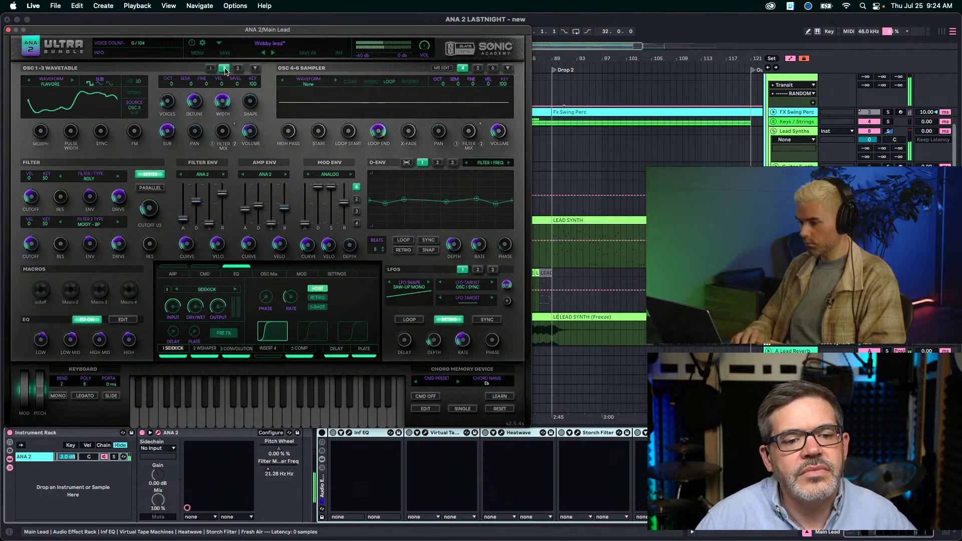
# Show oscillator 3, and set the types of filter 1 and filter 2 to None to hear the lead unfiltered.
pyautogui.moveTo(170, 103)
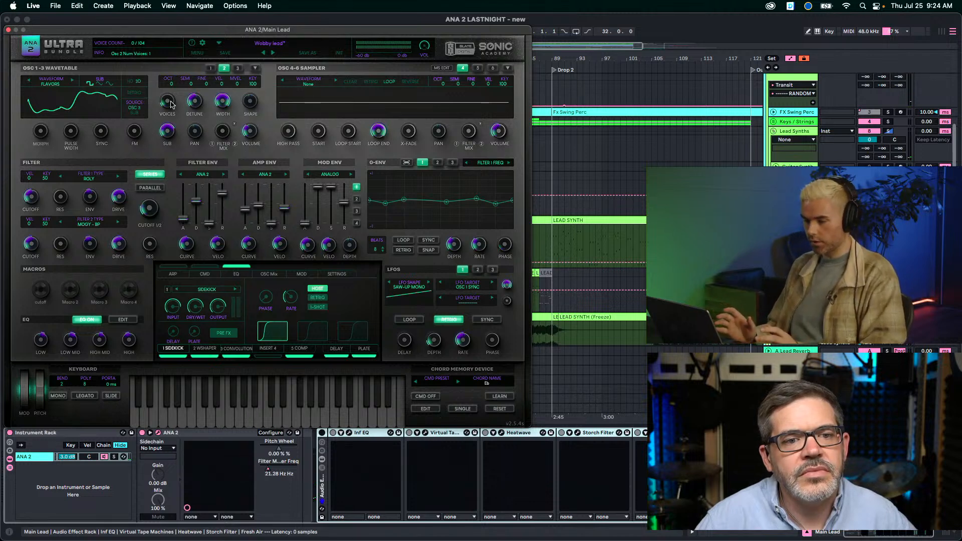
pyautogui.click(238, 68)
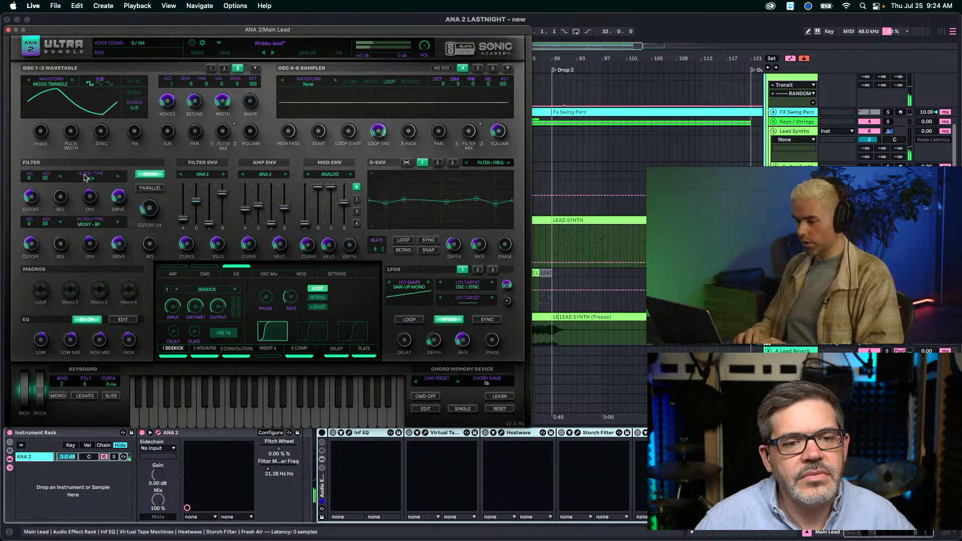
pyautogui.click(59, 178)
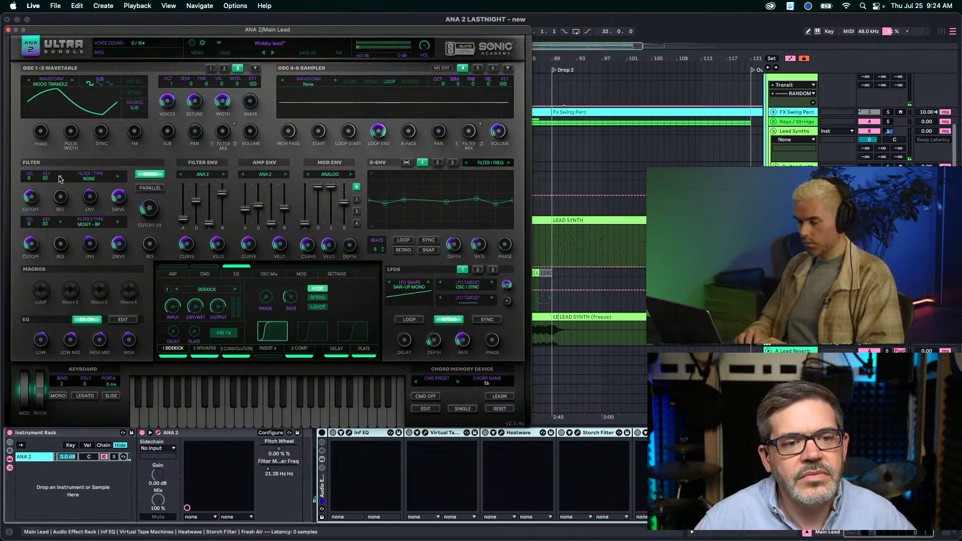
pyautogui.click(61, 224)
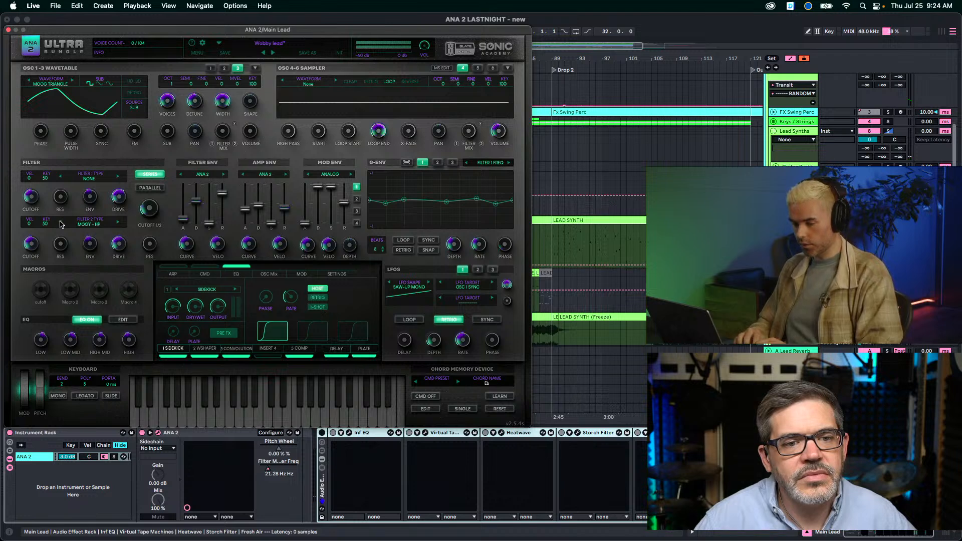
pyautogui.click(61, 223)
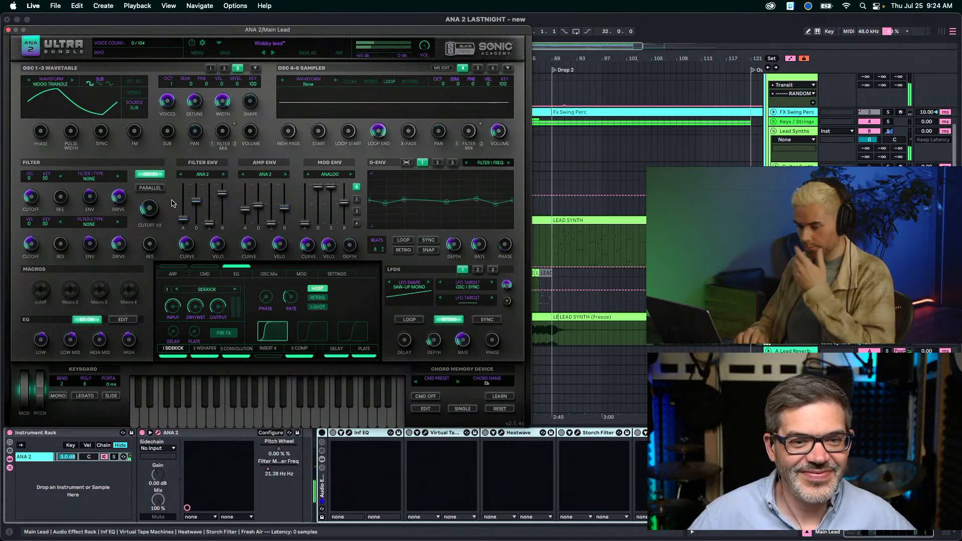
# Set filter 1's type back to ROLY, and audition its Drive by lowering it to 0% and raising it again during playback.
pyautogui.click(117, 178)
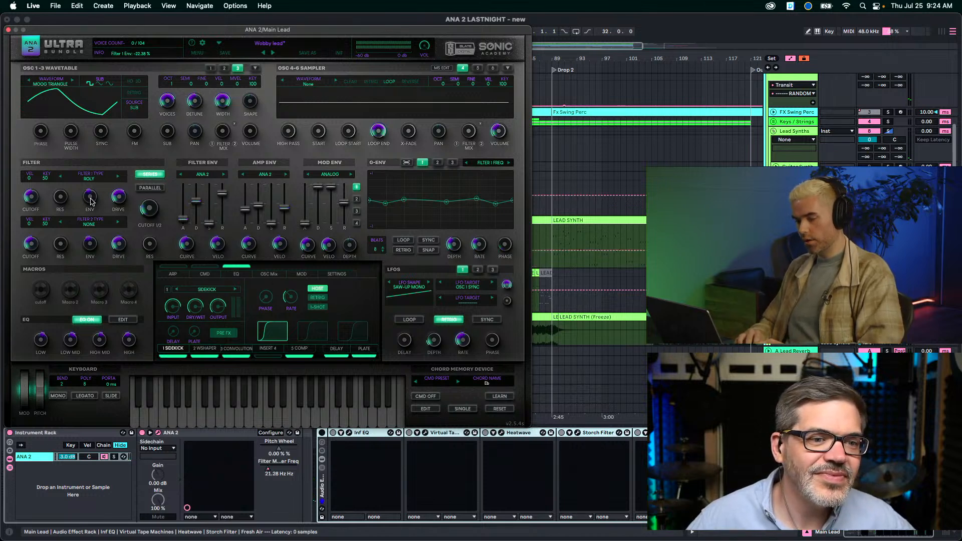
pyautogui.click(120, 200)
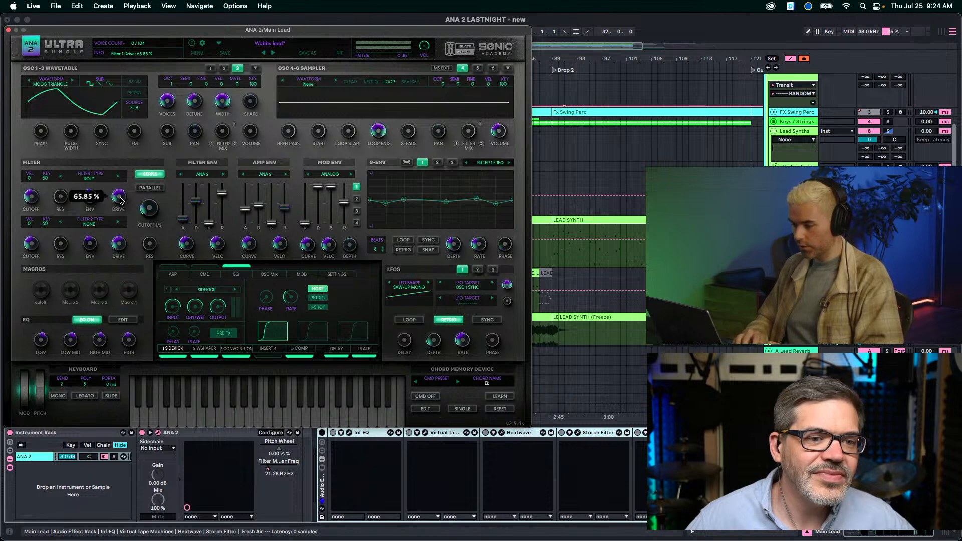
pyautogui.moveTo(120, 201); pyautogui.dragTo(140, 334)
pyautogui.press('space')
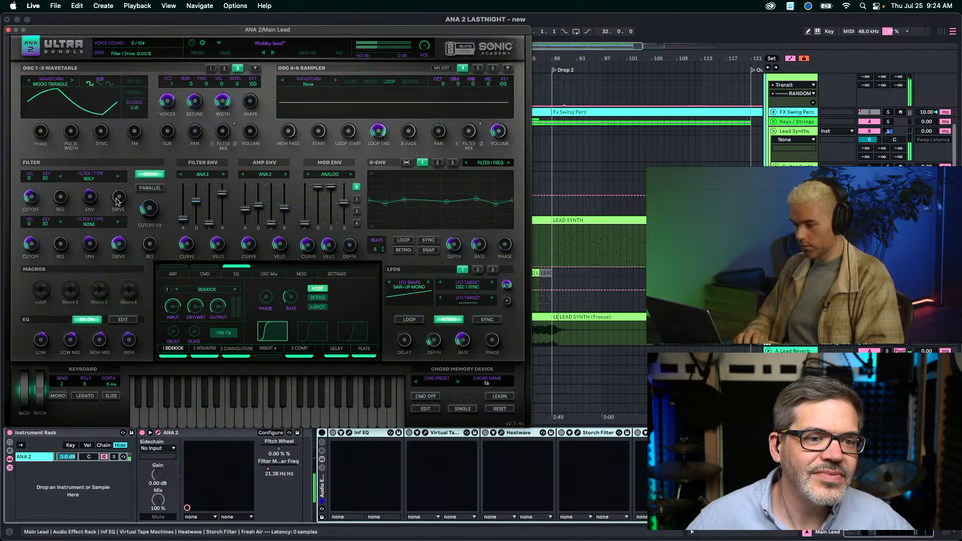
pyautogui.moveTo(117, 201); pyautogui.dragTo(102, 127)
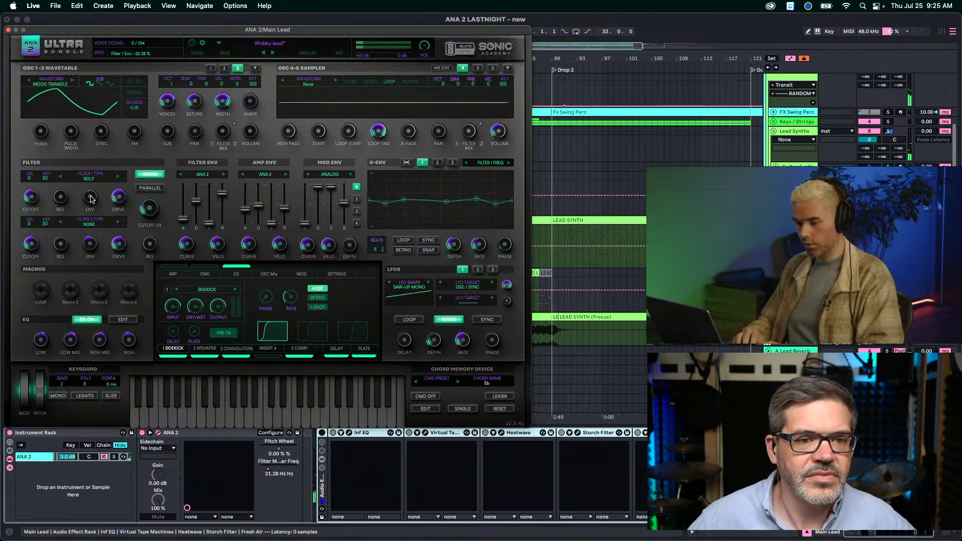
# Audition filter 1's Env amount between about -9% and -24%, and leave it at -18.60%.
pyautogui.scroll(5, 91, 196)
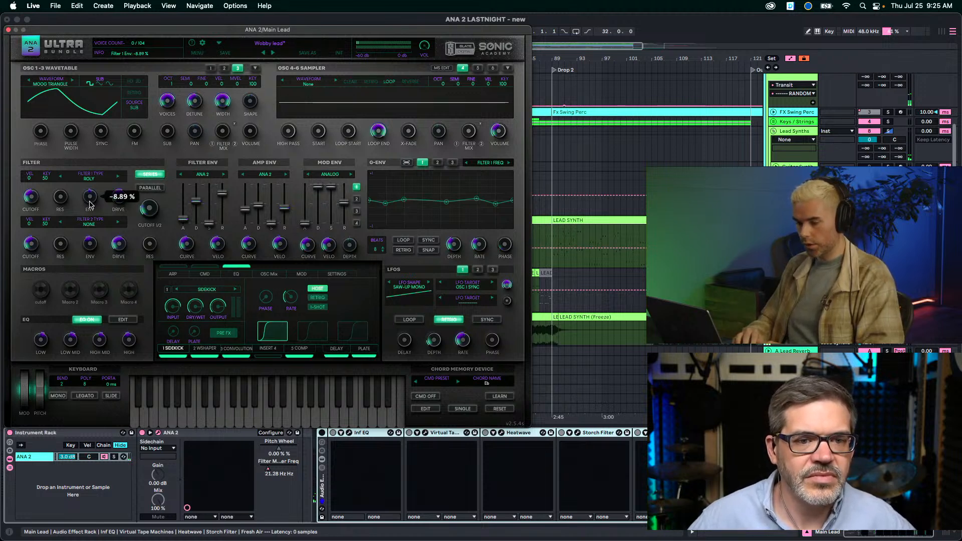
pyautogui.moveTo(90, 204); pyautogui.dragTo(91, 212)
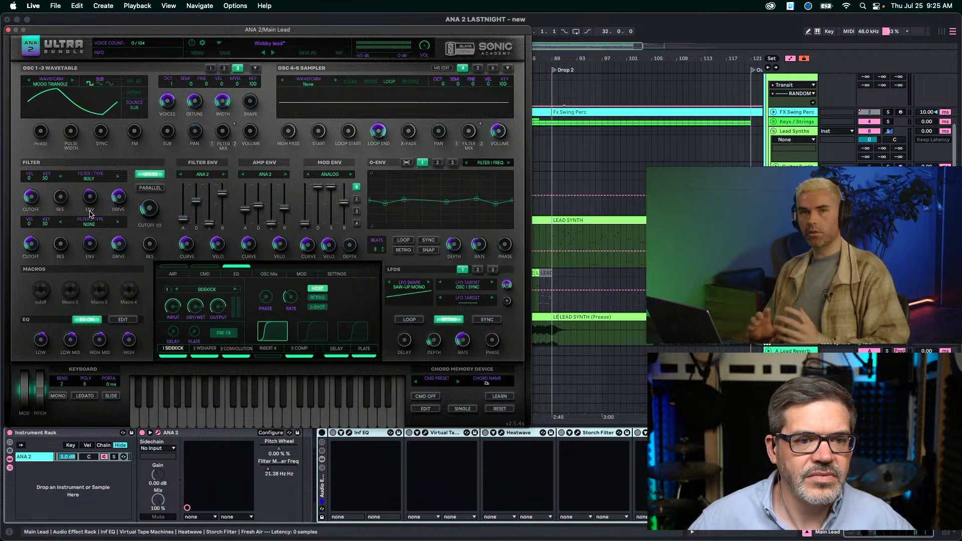
pyautogui.moveTo(91, 202)
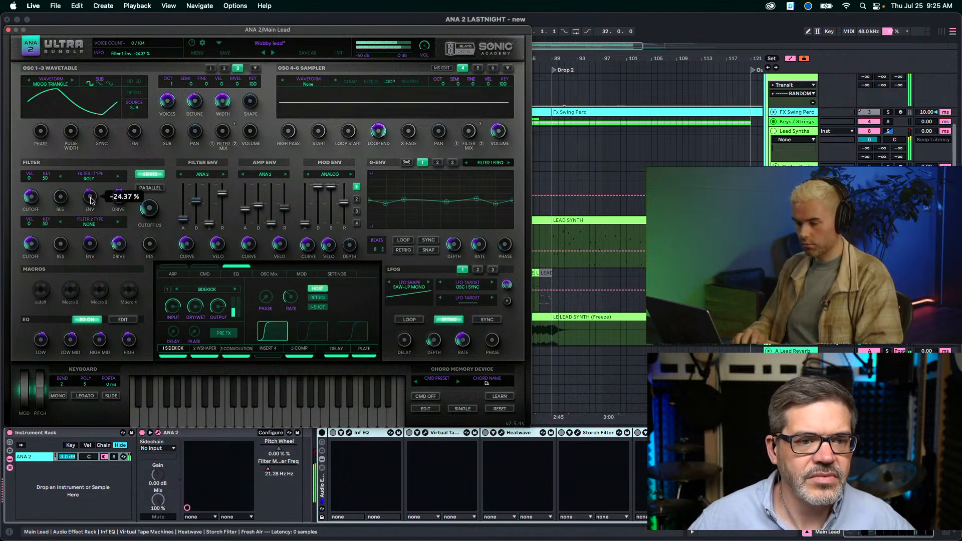
pyautogui.moveTo(92, 200)
pyautogui.mouseDown()
pyautogui.moveTo(89, 224)
pyautogui.moveTo(88, 179)
pyautogui.moveTo(91, 216)
pyautogui.mouseUp()
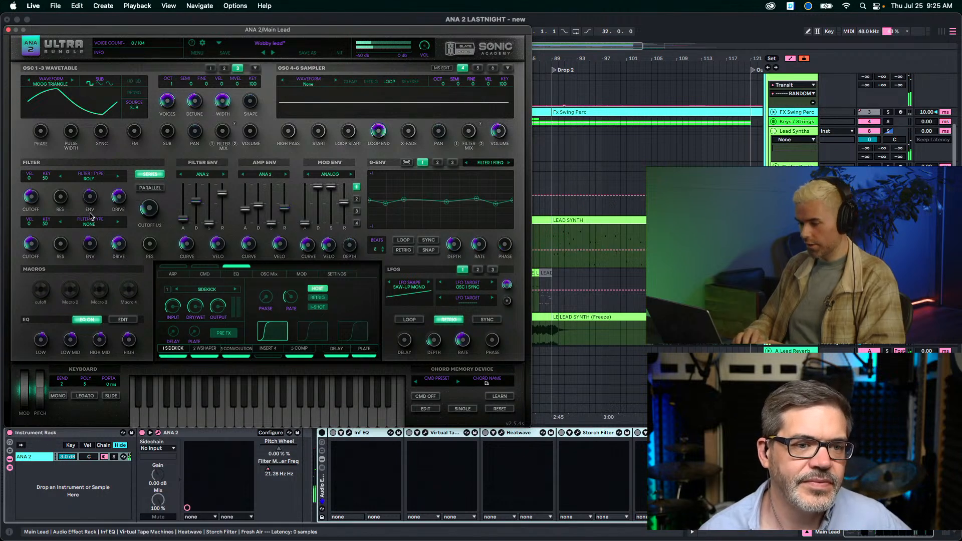
pyautogui.moveTo(92, 200)
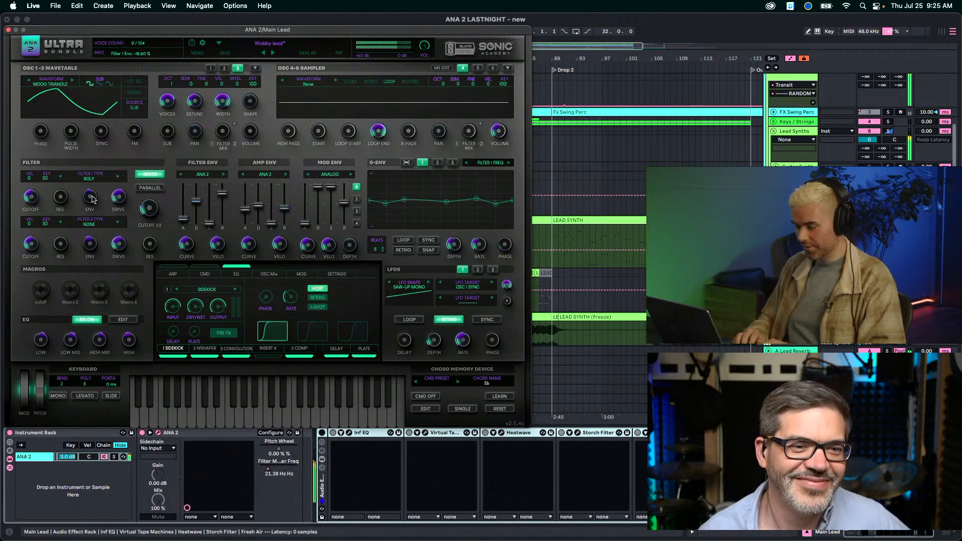
# Set filter 2's type back to MOOY - BP and audition changes to its Env amount.
pyautogui.click(112, 224)
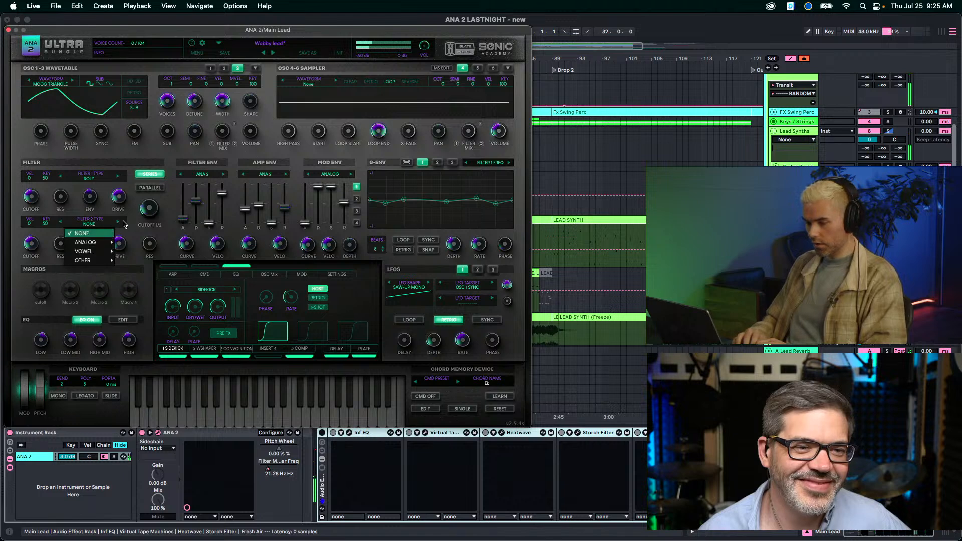
pyautogui.click(117, 223)
pyautogui.click(117, 222)
pyautogui.click(117, 222)
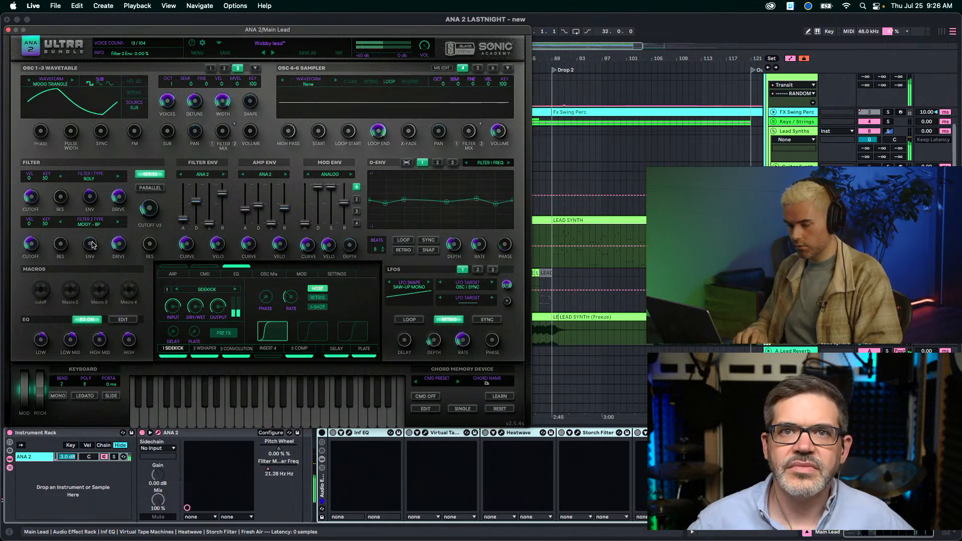
pyautogui.moveTo(91, 244); pyautogui.dragTo(90, 254)
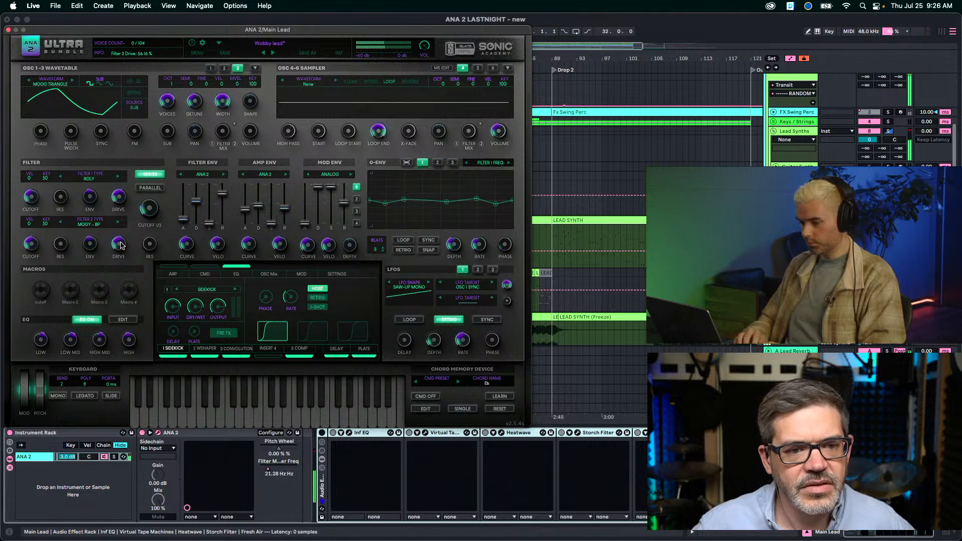
# Audition filter 2's Drive by lowering it to 0% and bringing it back up during playback.
pyautogui.moveTo(121, 245); pyautogui.dragTo(121, 249)
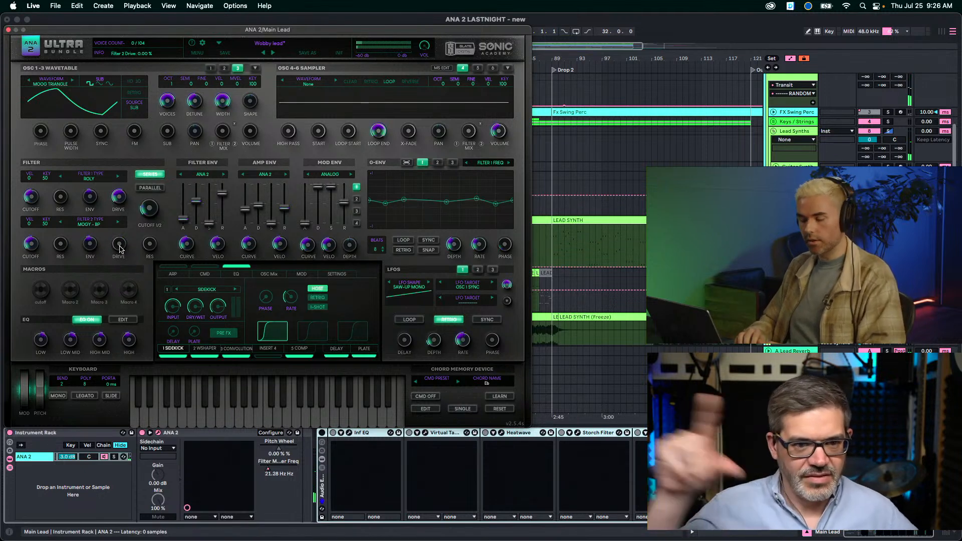
pyautogui.press('space')
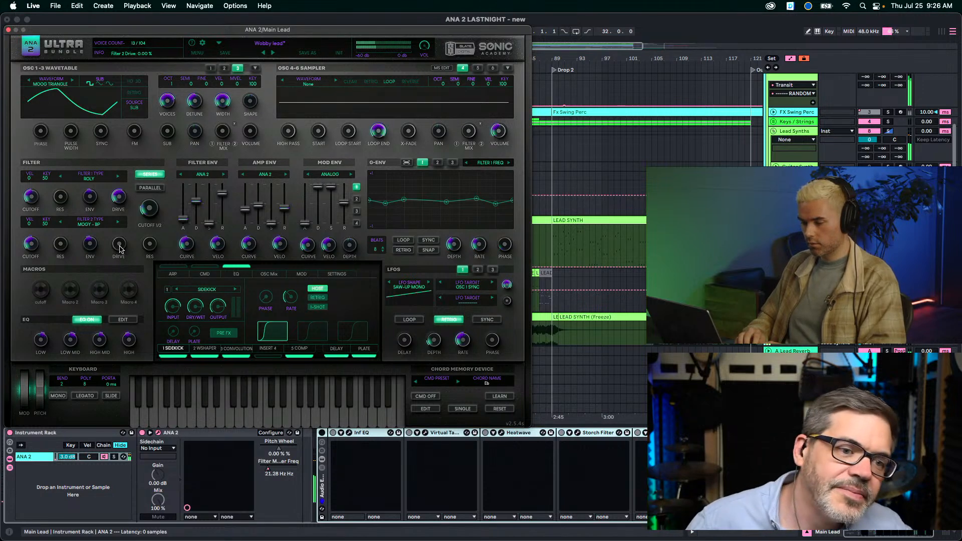
pyautogui.moveTo(119, 246); pyautogui.dragTo(119, 244)
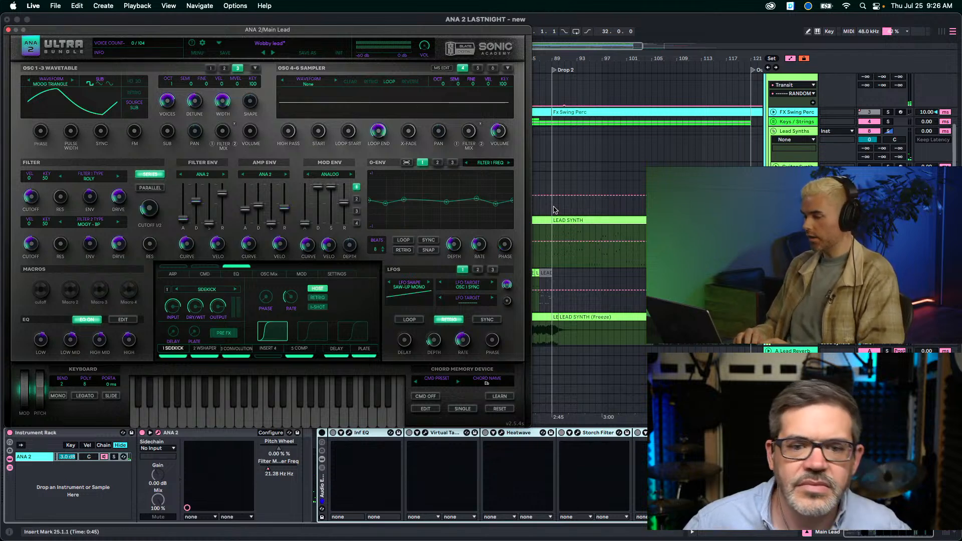
# Play the lead from the start of Drop 2 at bar 89.
pyautogui.click(551, 232)
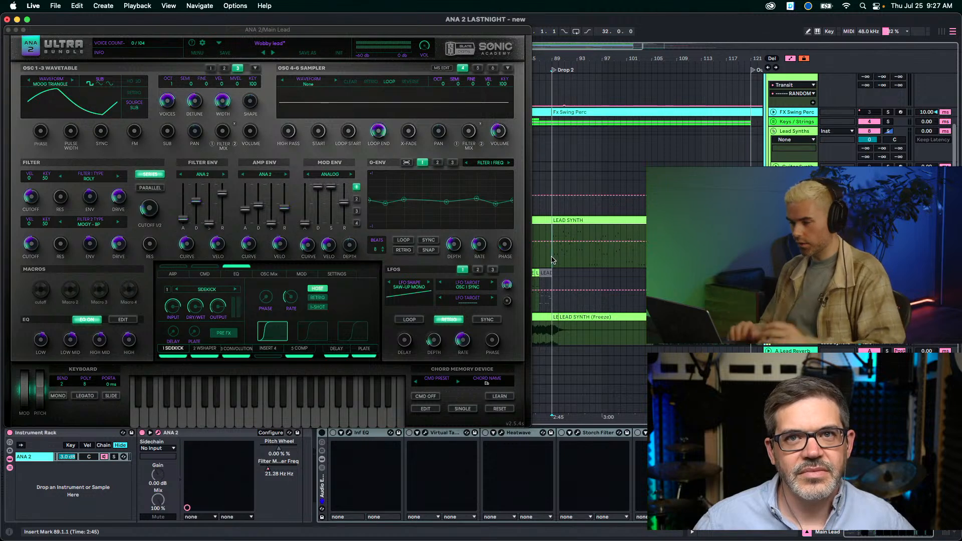
pyautogui.press('space')
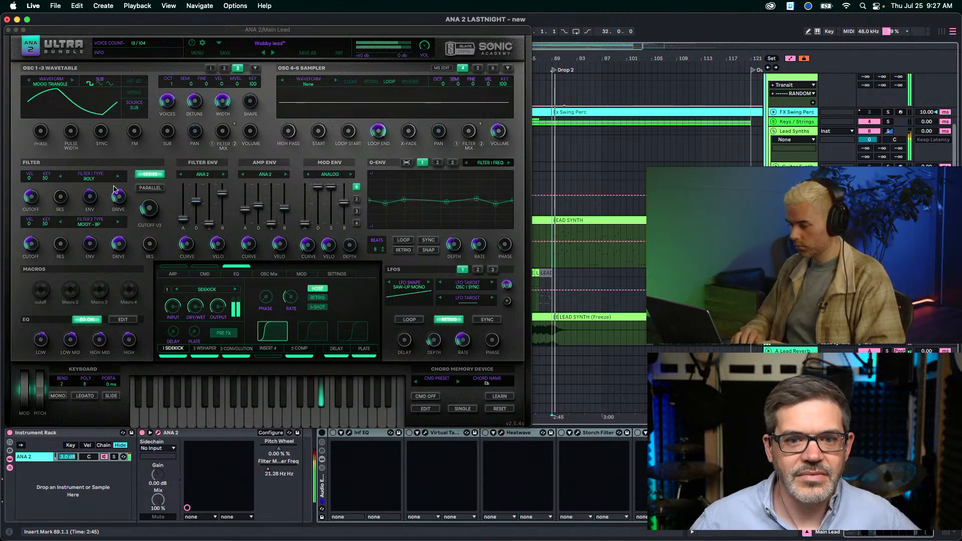
pyautogui.press('space')
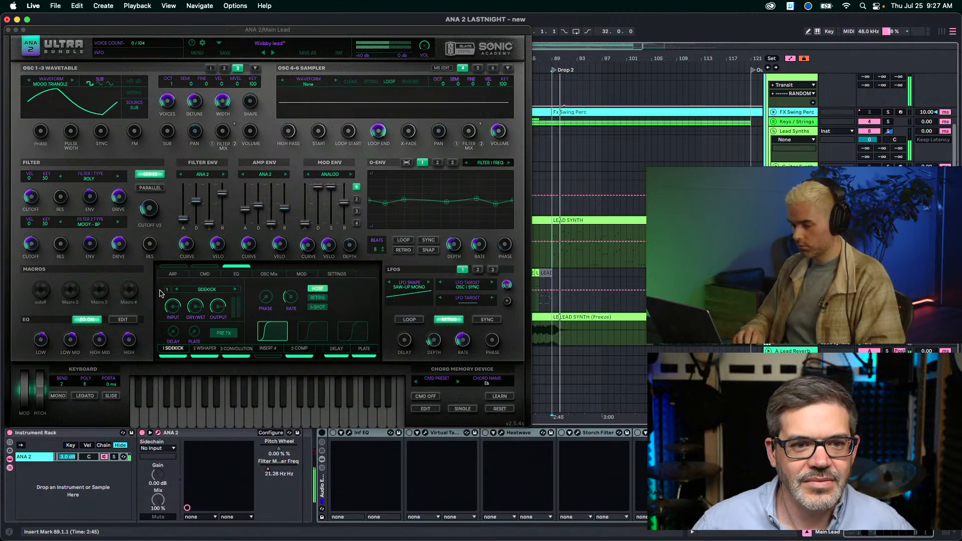
# Switch off the Sidekick, WShaper, Convolution, Comp, Delay and Plate effects in ANA 2.
pyautogui.click(173, 357)
pyautogui.click(204, 356)
pyautogui.click(235, 357)
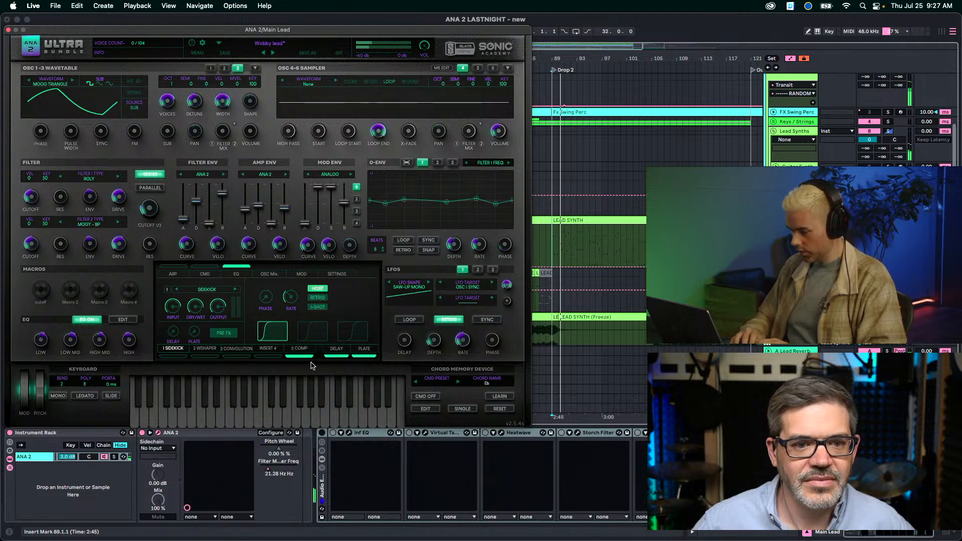
pyautogui.click(309, 356)
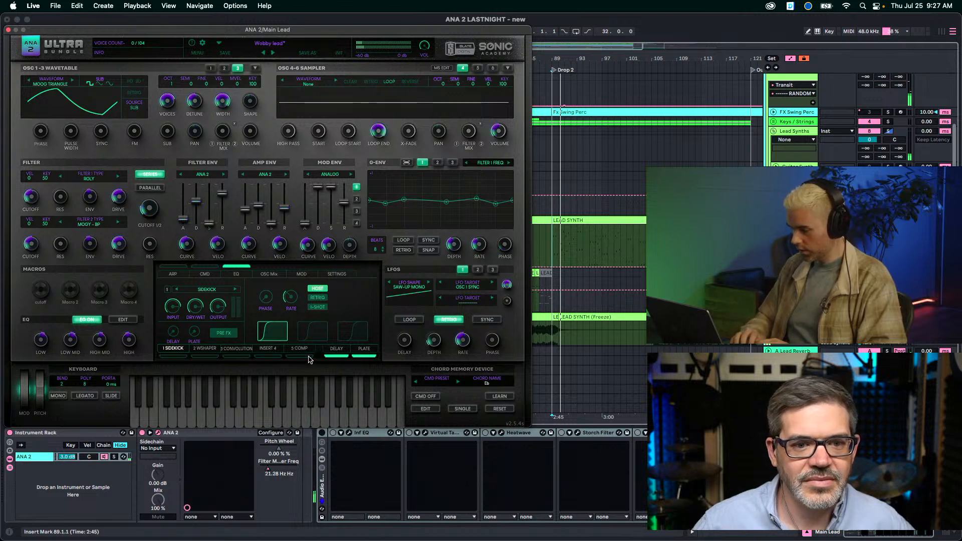
pyautogui.click(338, 356)
pyautogui.click(364, 356)
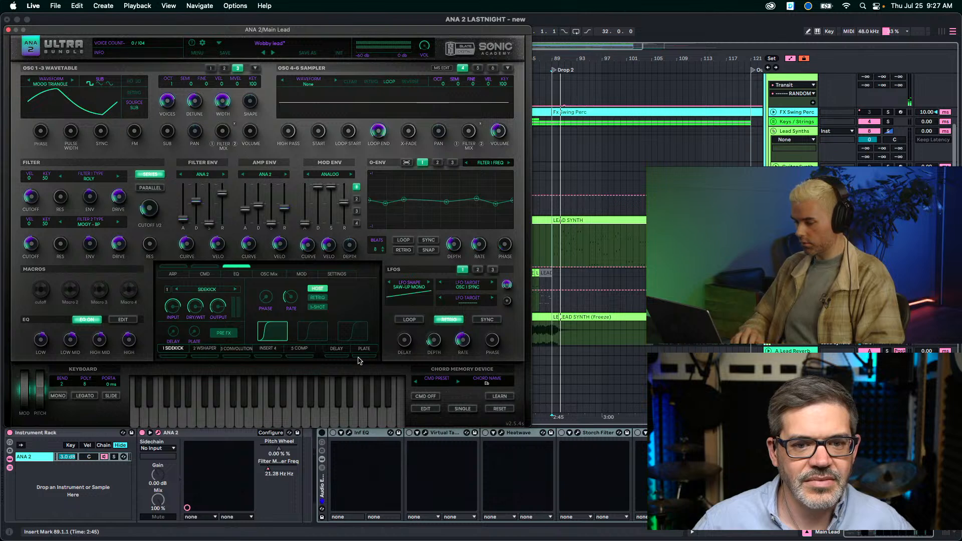
# Switch the Sidekick effect back on during playback, and show the re-enabled WShaper effect's Shape and Drive settings.
pyautogui.press('space')
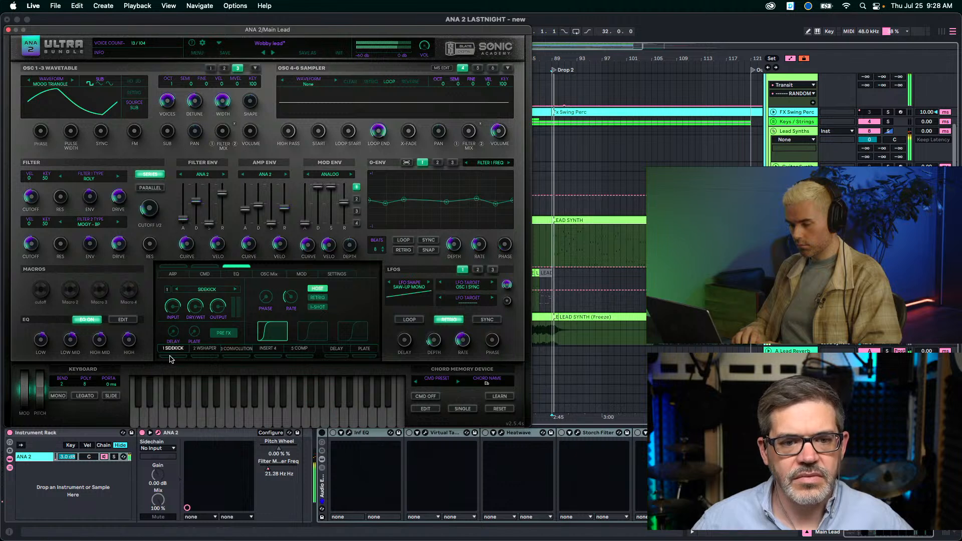
pyautogui.click(169, 356)
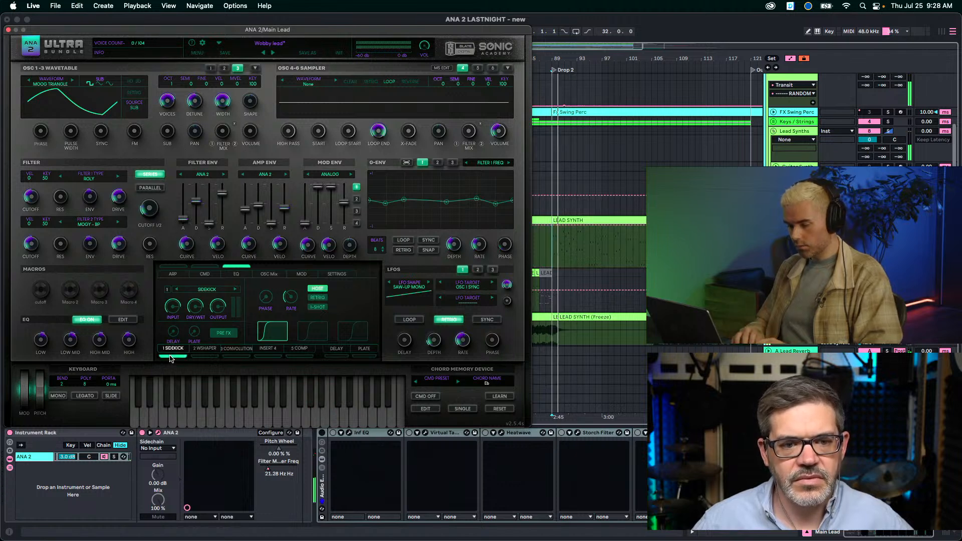
pyautogui.click(205, 350)
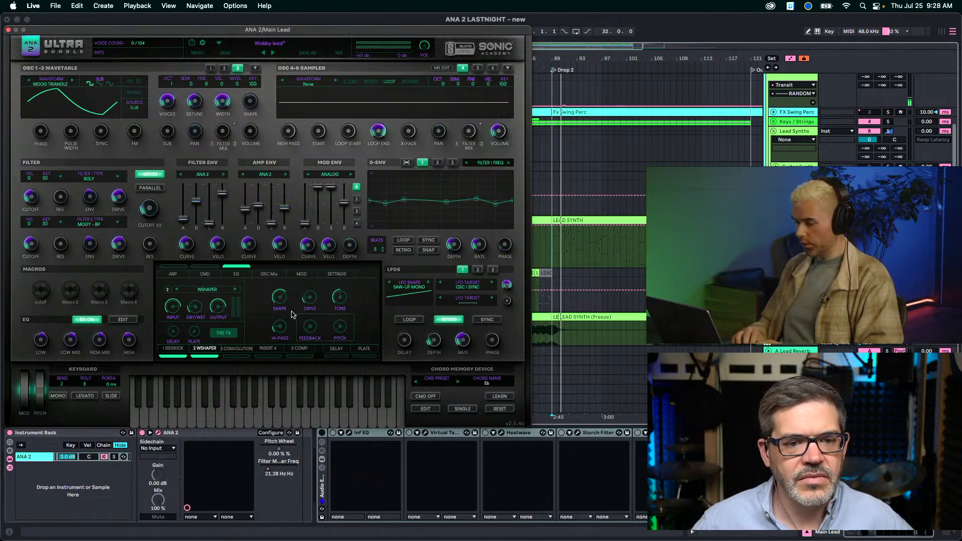
pyautogui.moveTo(279, 302)
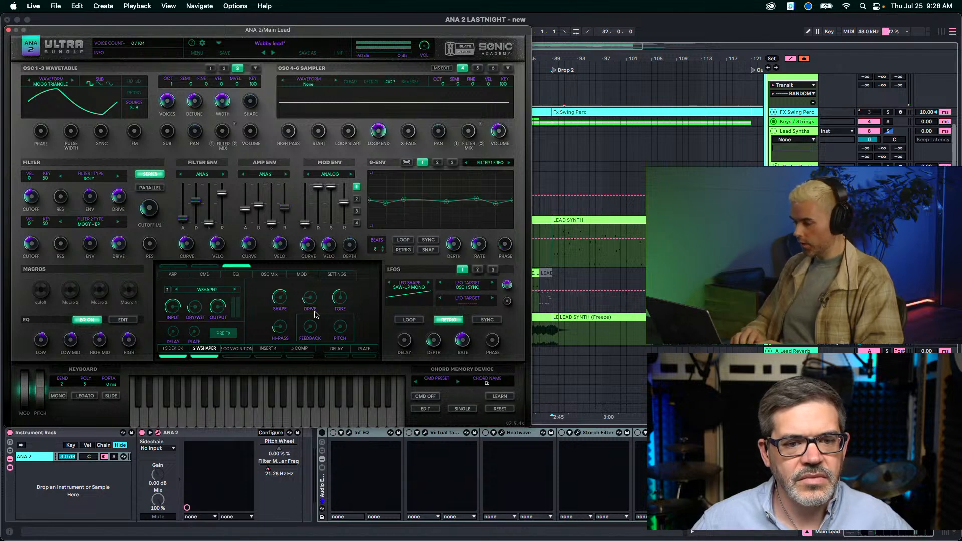
pyautogui.moveTo(311, 297)
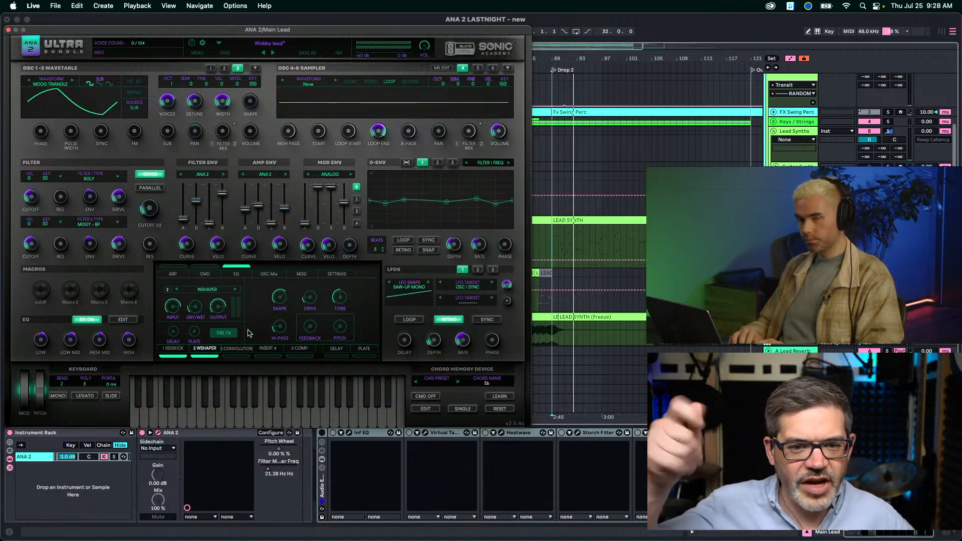
# Audition the WShaper's Drive by raising it to 39.7 dB and bringing it back down during playback.
pyautogui.press('space')
pyautogui.moveTo(311, 303); pyautogui.dragTo(307, 199)
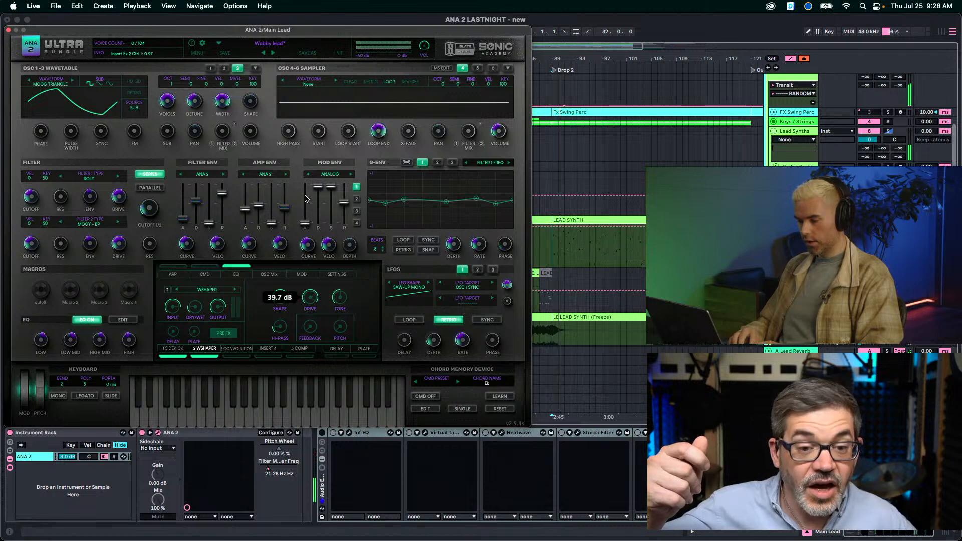
pyautogui.press('space')
pyautogui.moveTo(310, 299); pyautogui.dragTo(311, 339)
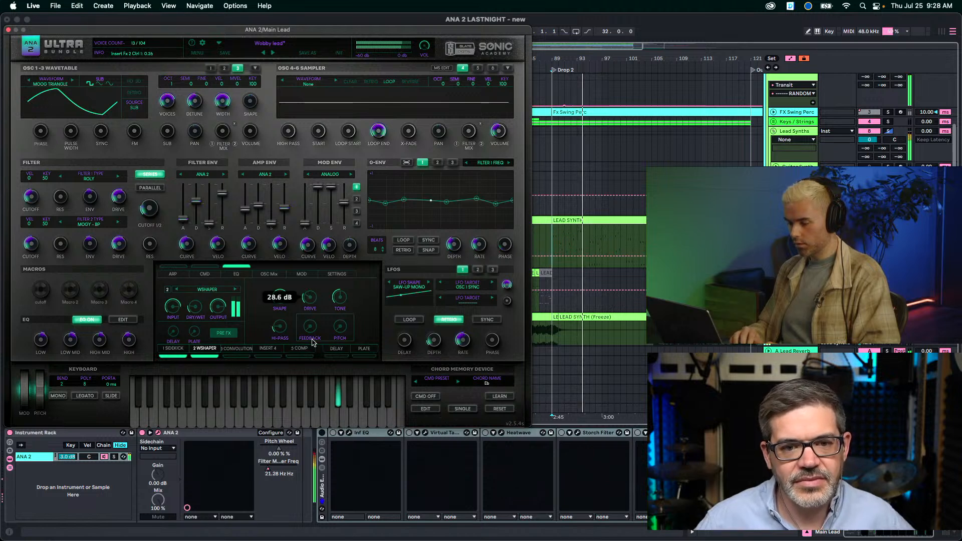
pyautogui.moveTo(310, 296); pyautogui.dragTo(312, 305)
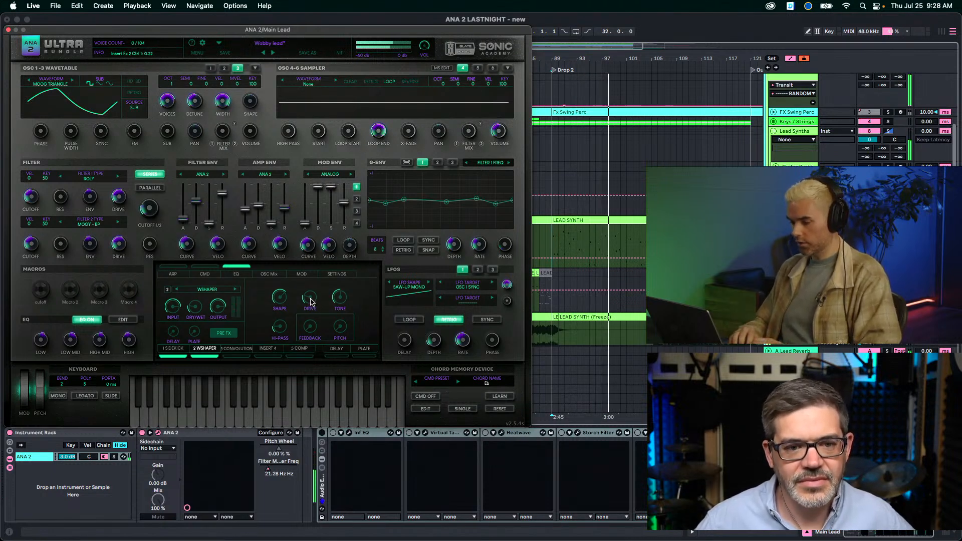
pyautogui.moveTo(310, 301); pyautogui.dragTo(309, 300)
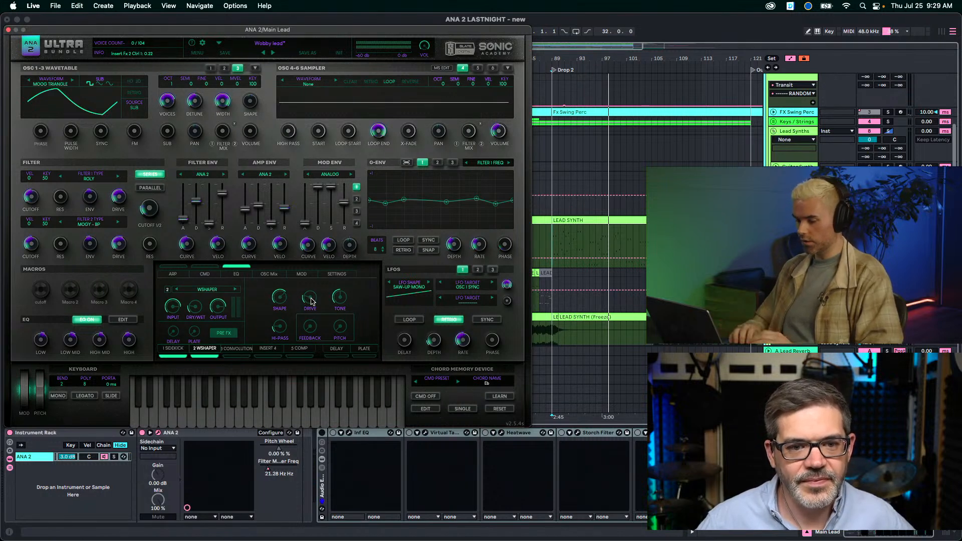
# Switch on ANA 2's Convolution effect and set the playback start to bar 89 on the Main Lead track.
pyautogui.click(234, 356)
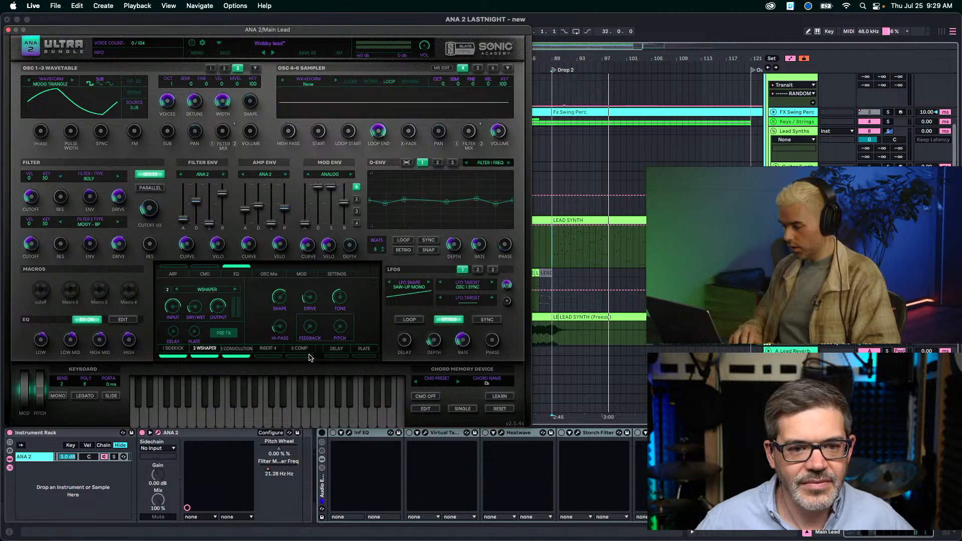
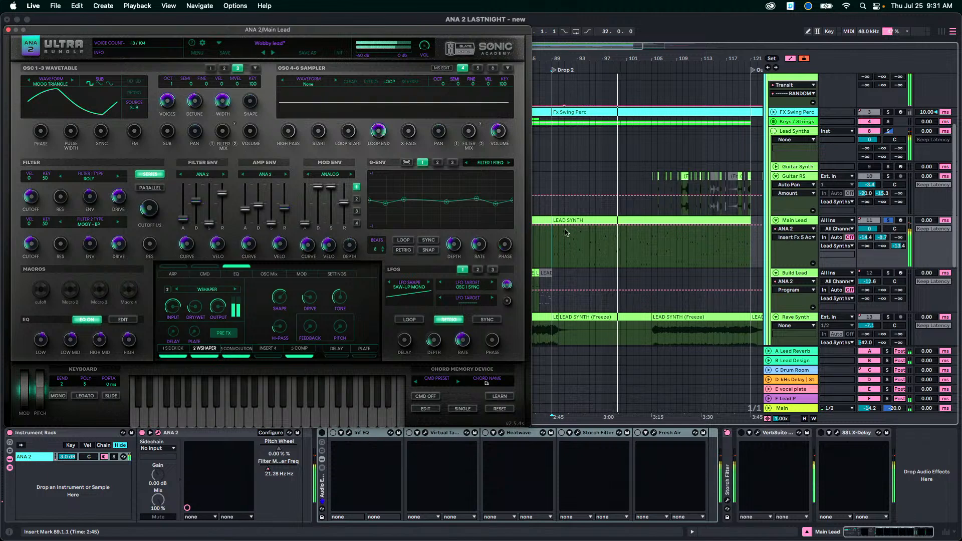
pyautogui.click(551, 250)
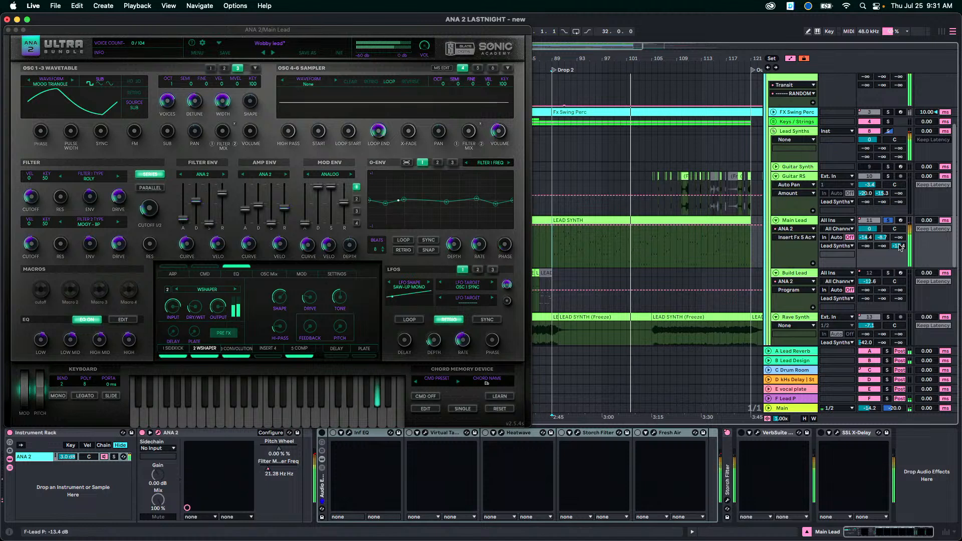
# Insert a new audio track below Main Lead and set its audio input to Resampling.
pyautogui.press('super+t')
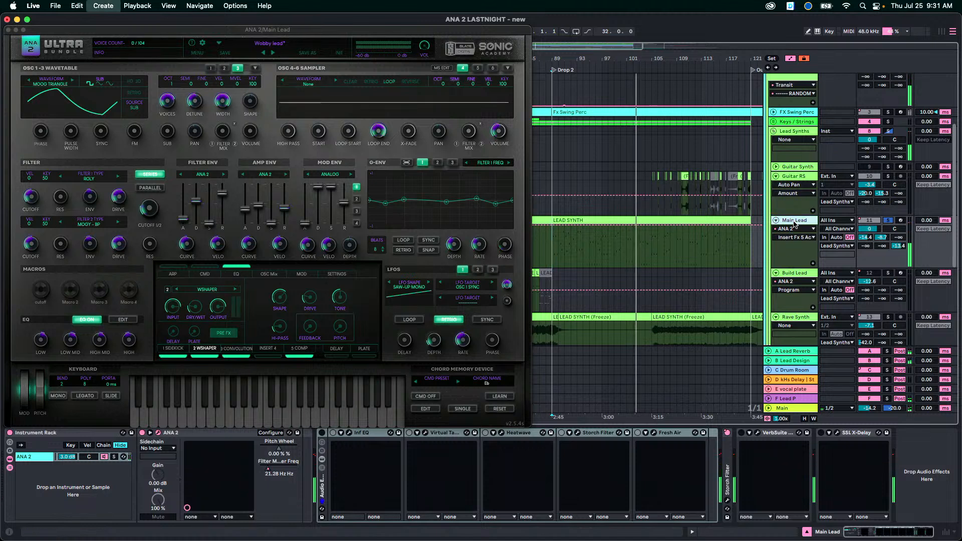
pyautogui.click(837, 281)
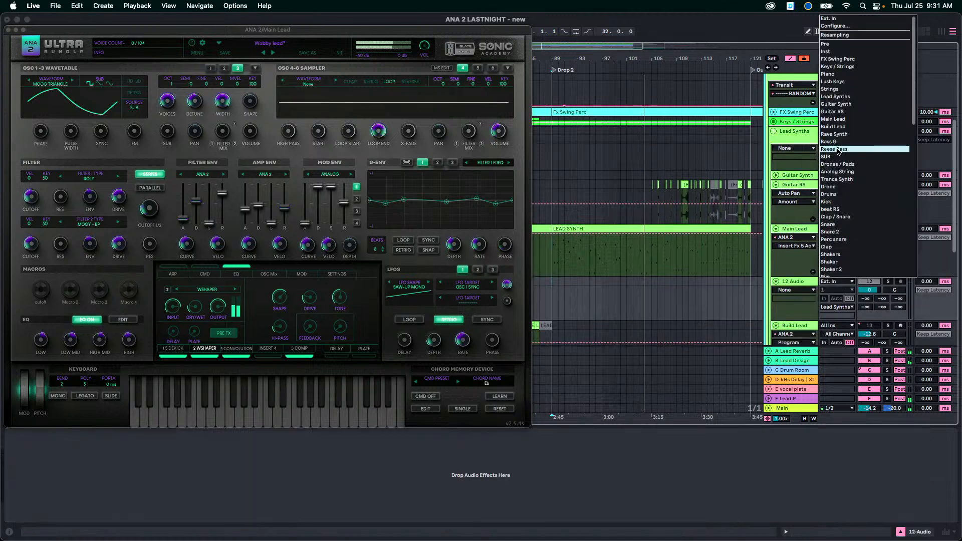
pyautogui.click(833, 35)
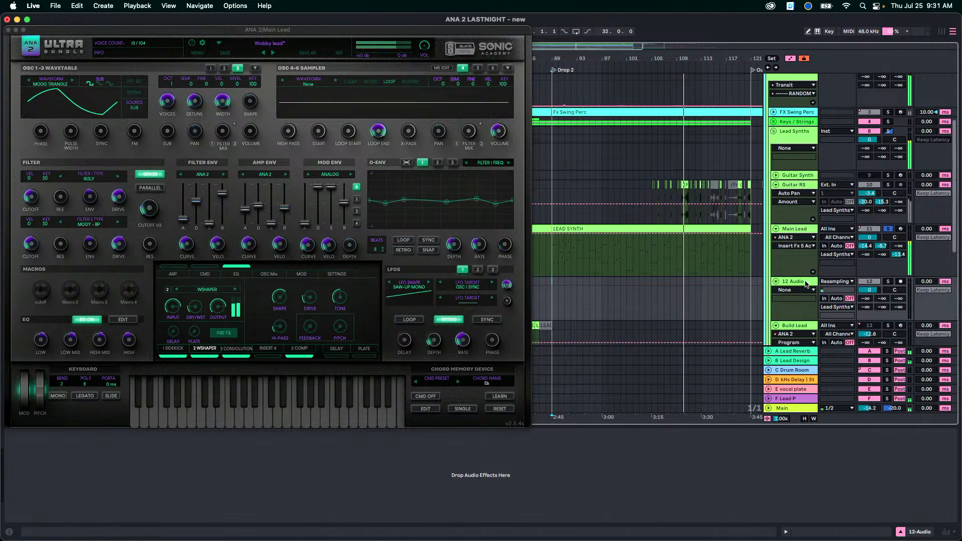
# Play the Main Lead from bar 89 and raise the G-Env Depth to 100% in ANA 2 during playback.
pyautogui.click(553, 253)
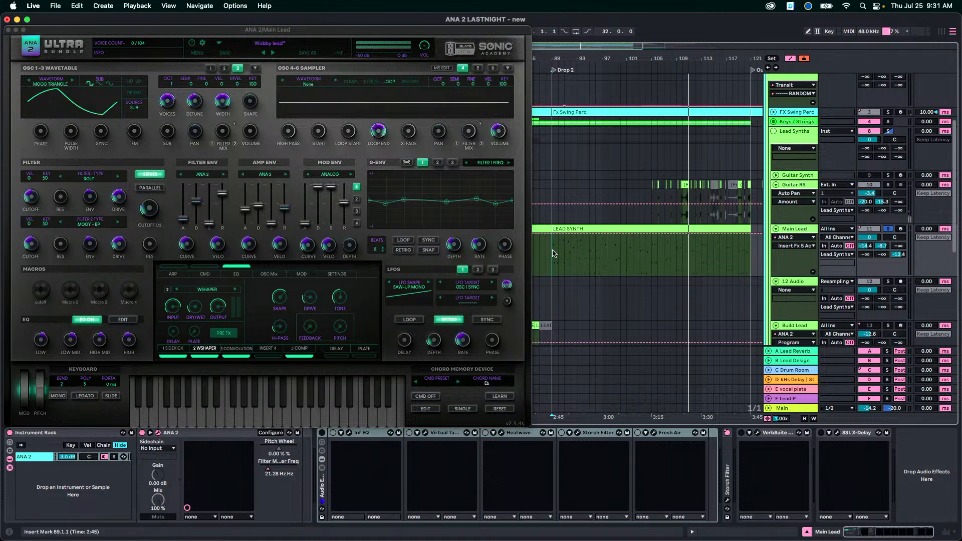
pyautogui.press('space')
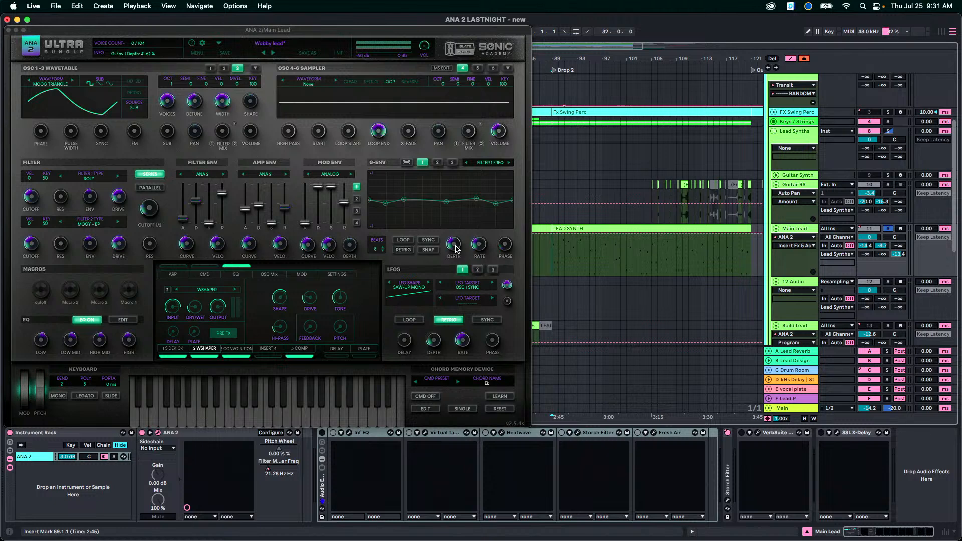
pyautogui.press('space')
pyautogui.moveTo(456, 248); pyautogui.dragTo(438, 138)
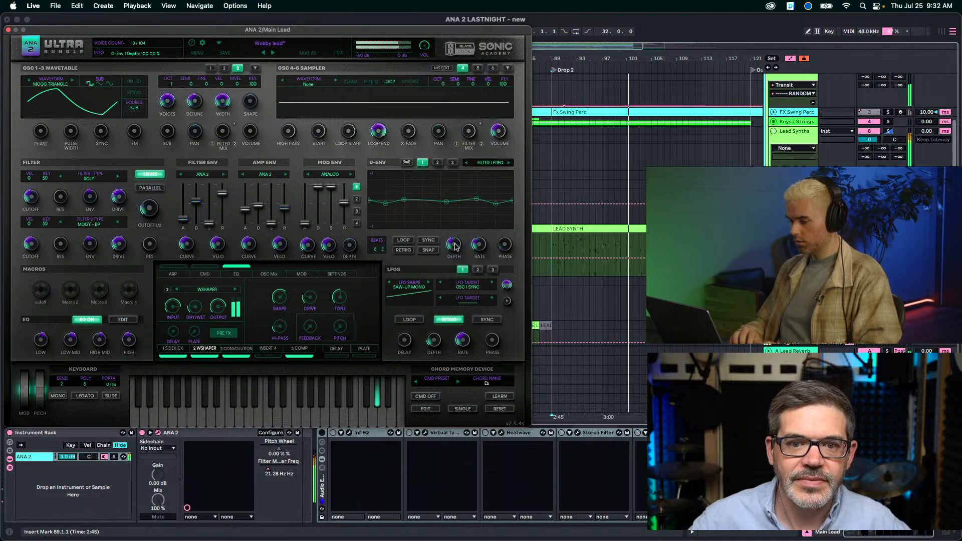
# Close the ANA 2 window and switch on the Main Lead's audio effect rack, pointing out its devices from Inf EQ to Fresh Air.
pyautogui.click(8, 30)
pyautogui.click(360, 437)
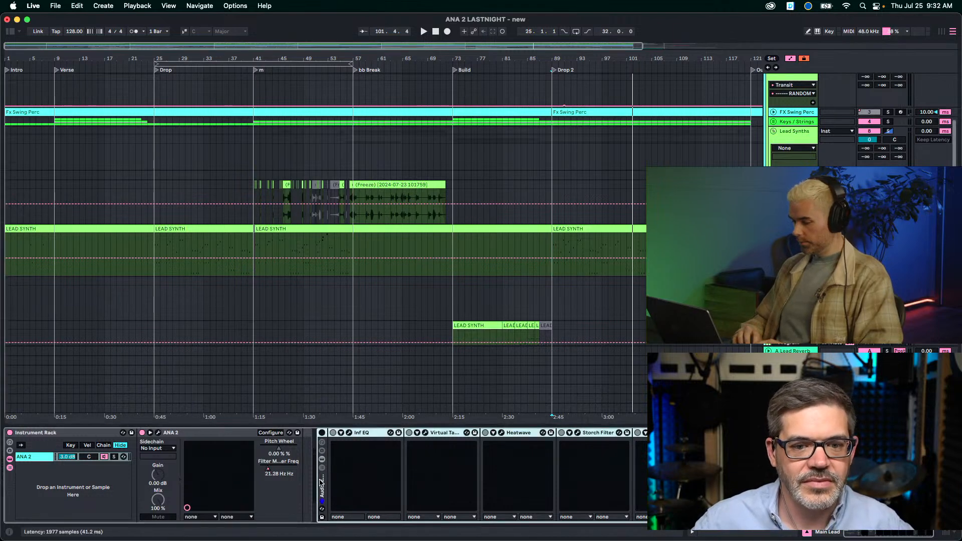
pyautogui.click(361, 434)
pyautogui.click(322, 432)
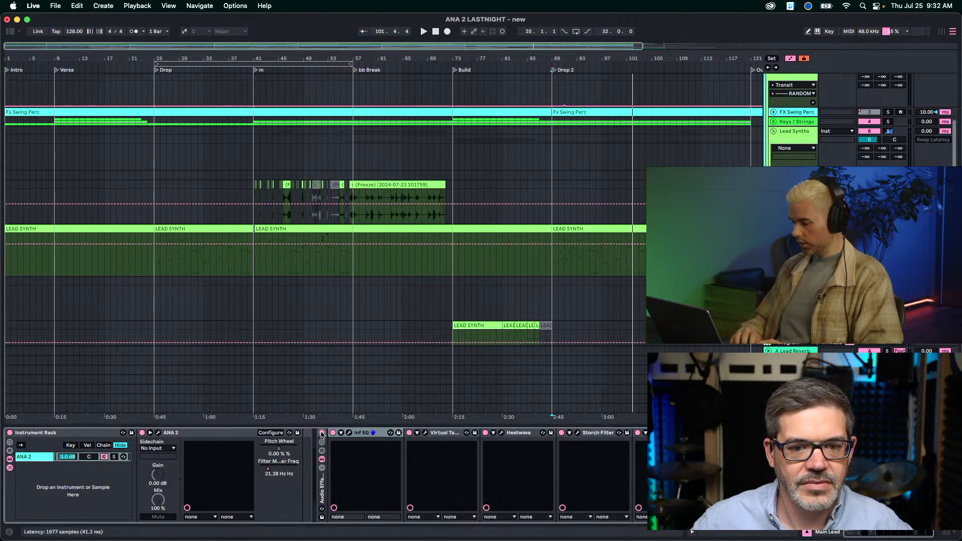
pyautogui.click(664, 432)
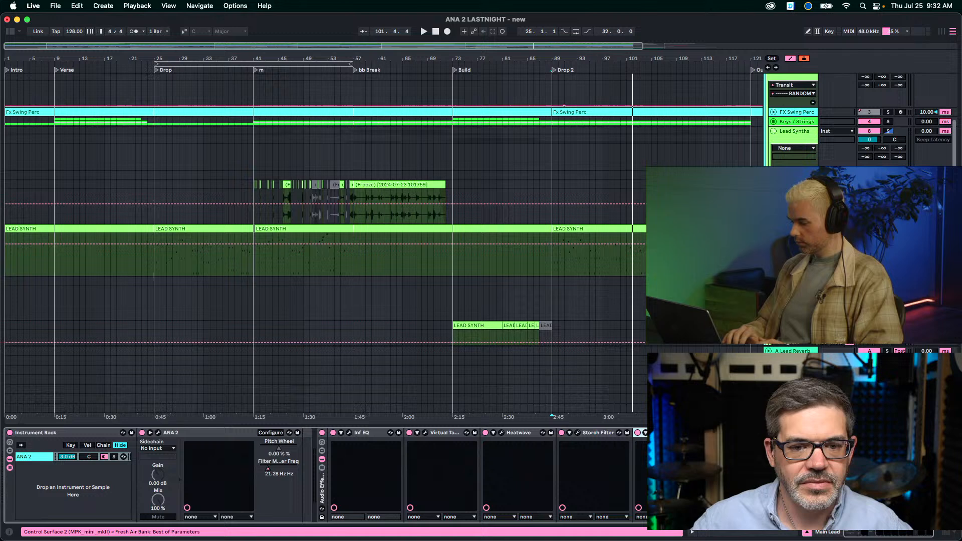
pyautogui.click(371, 434)
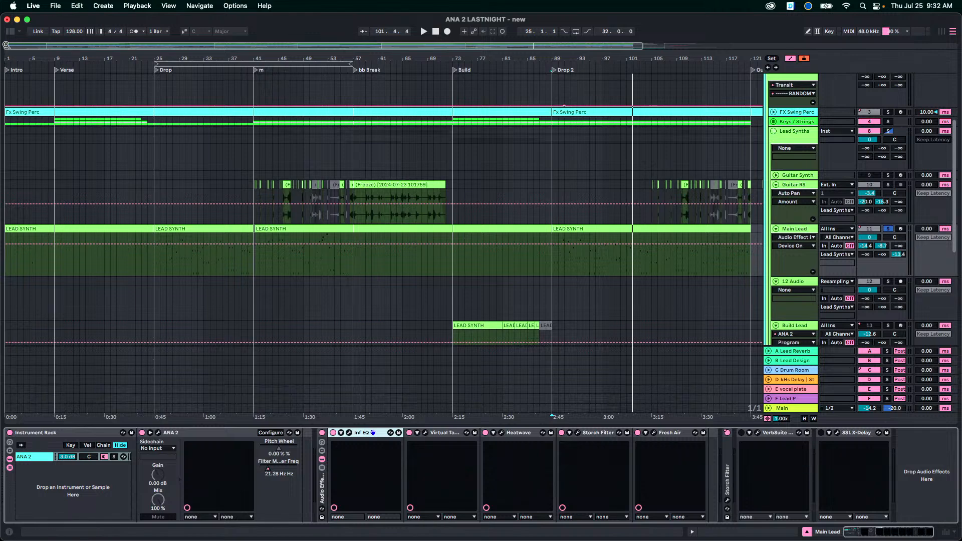
# Look through the plug-ins in the browser's CAB collection, from the start of the list to Virtual Tape Machines, and hide the browser.
pyautogui.press('super+alt+b')
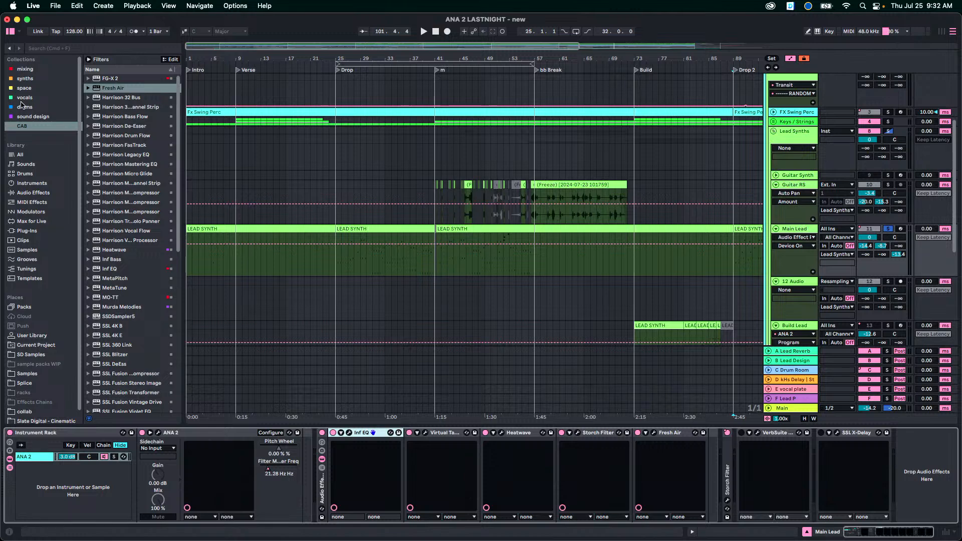
pyautogui.click(25, 129)
pyautogui.scroll(-15, 120, 165)
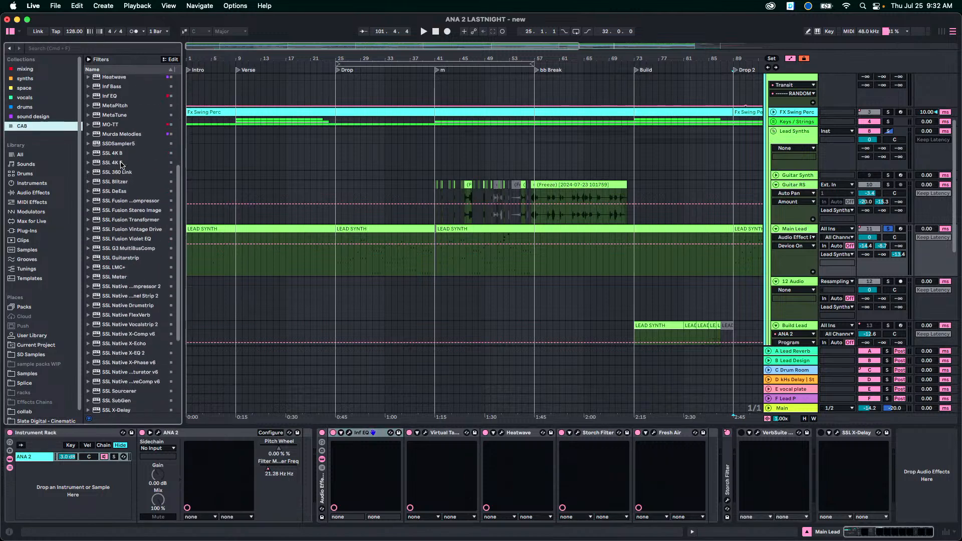
pyautogui.scroll(-3, 121, 166)
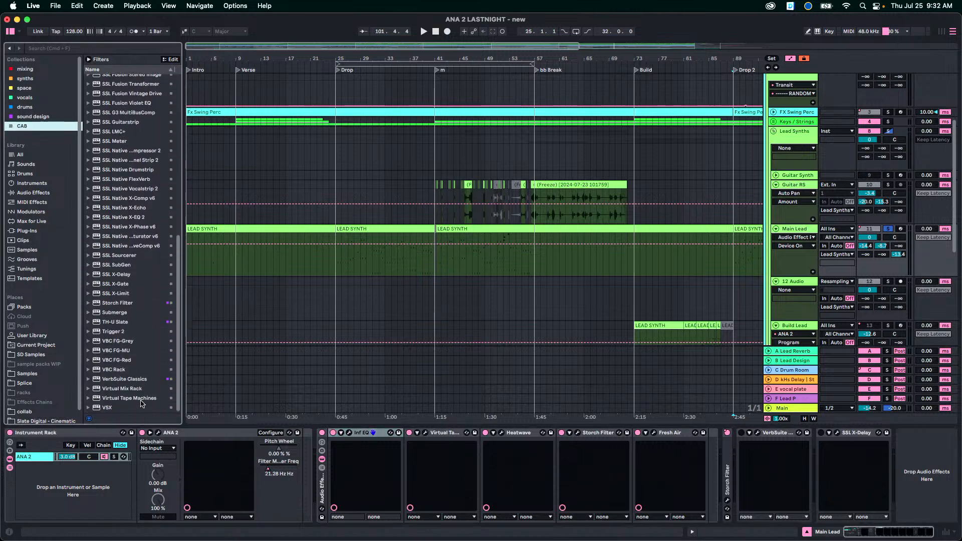
pyautogui.scroll(15, 142, 403)
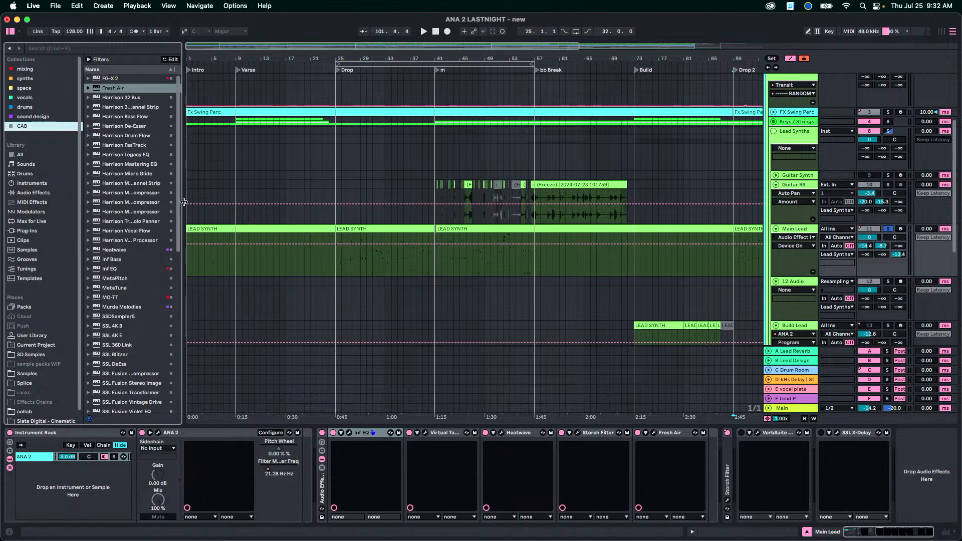
pyautogui.press('super+alt+b')
# Unfold the FX Swing Perc track and place the insertion point at bar 17 on it.
pyautogui.scroll(1, 689, 177)
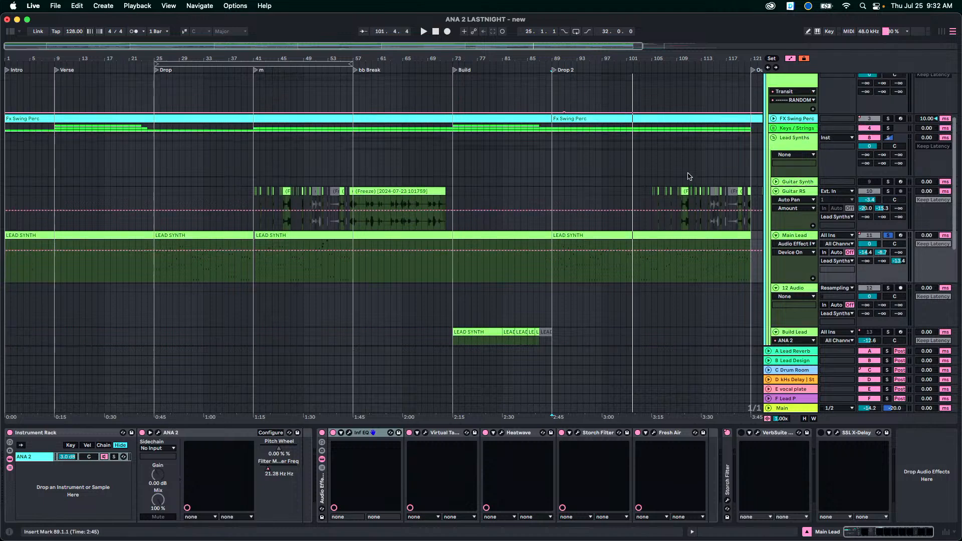
pyautogui.scroll(4, 687, 176)
pyautogui.scroll(-3, 688, 176)
pyautogui.click(787, 140)
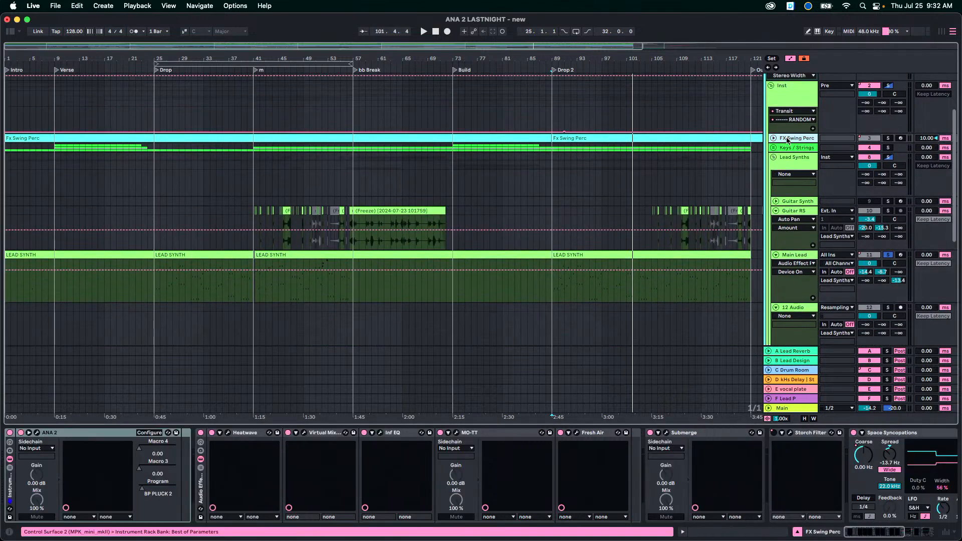
pyautogui.click(773, 139)
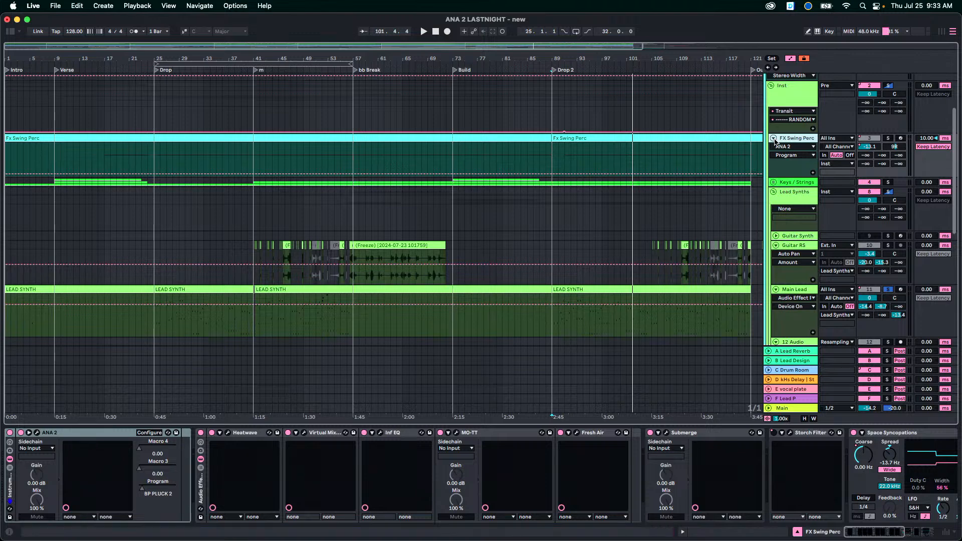
pyautogui.click(107, 163)
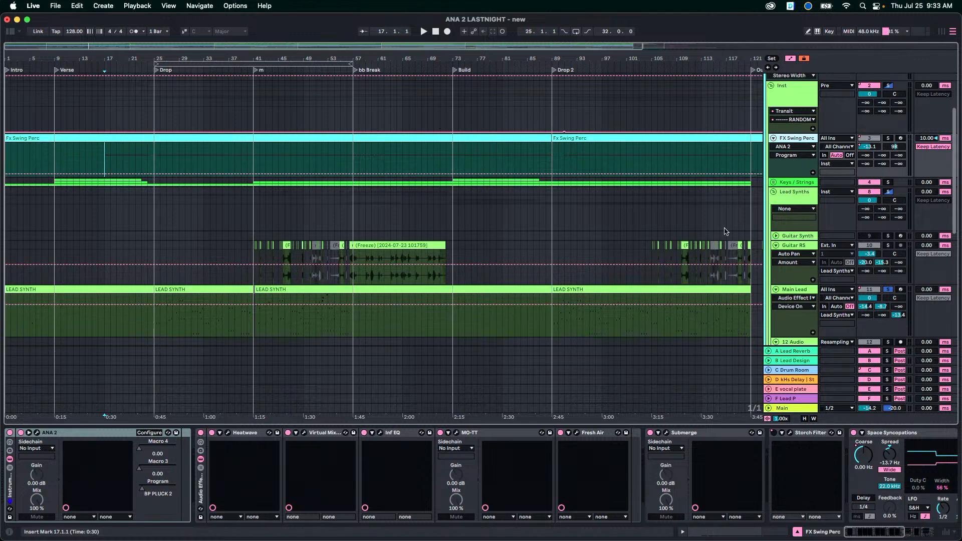
# Show the Guitar RS track at bar 41, look over the remaining tracks, and select the Keys / Strings group at that bar.
pyautogui.scroll(-3, 721, 235)
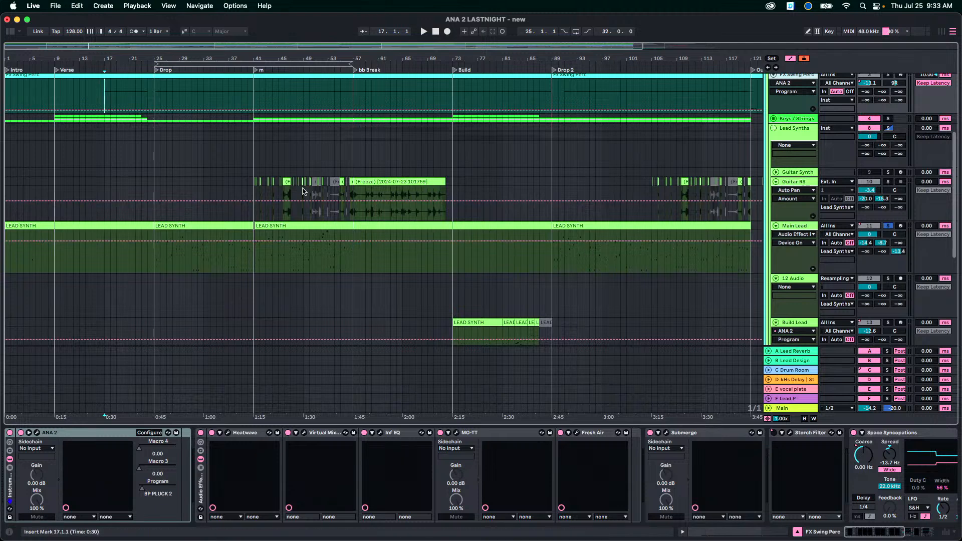
pyautogui.click(253, 192)
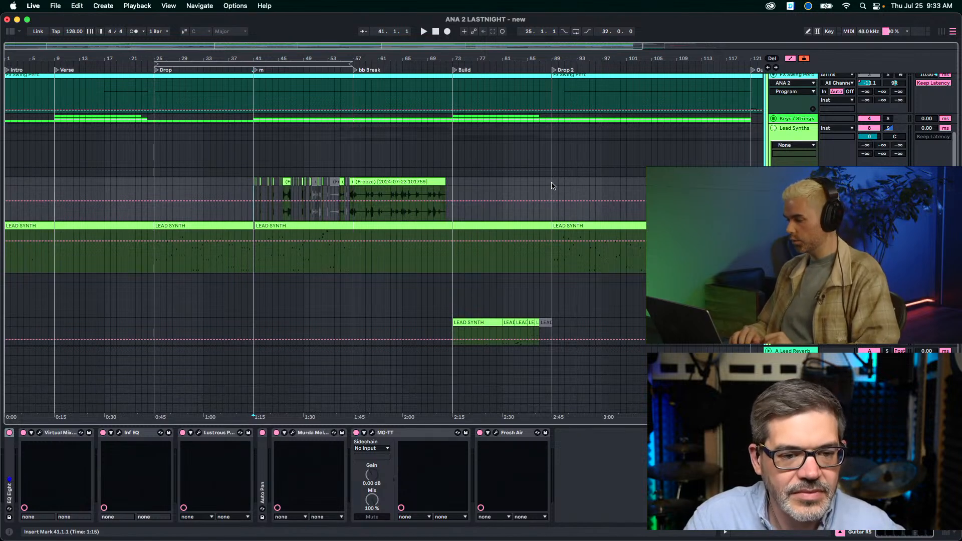
pyautogui.scroll(-1, 551, 186)
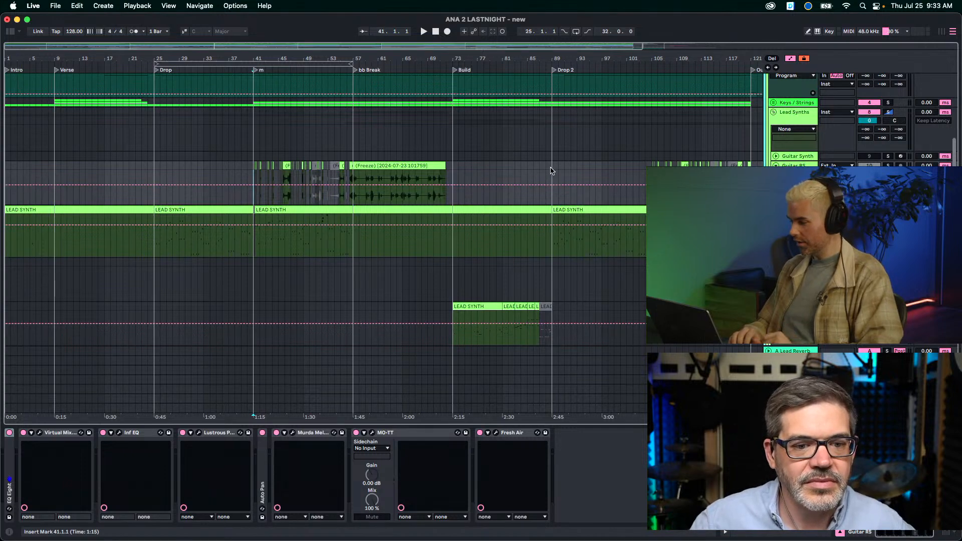
pyautogui.scroll(-10, 550, 170)
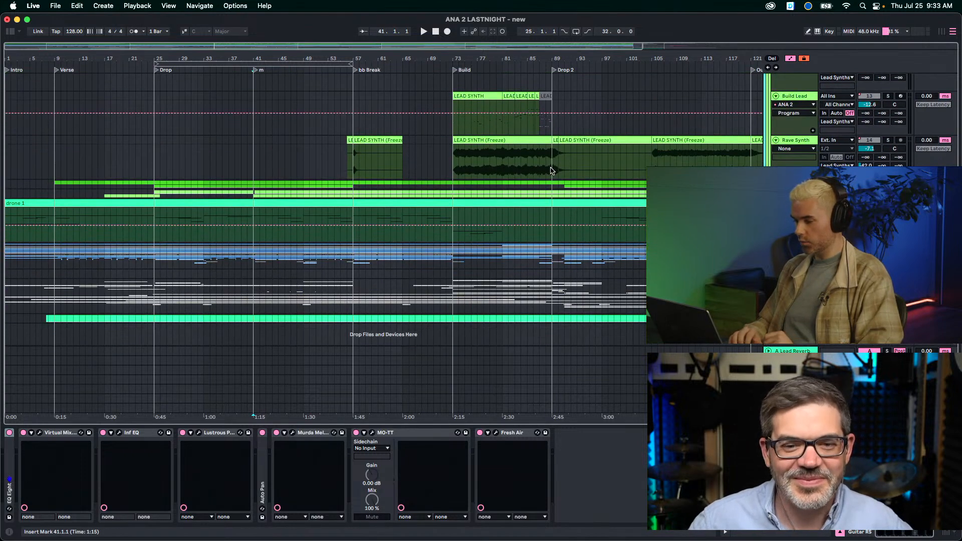
pyautogui.scroll(10, 611, 260)
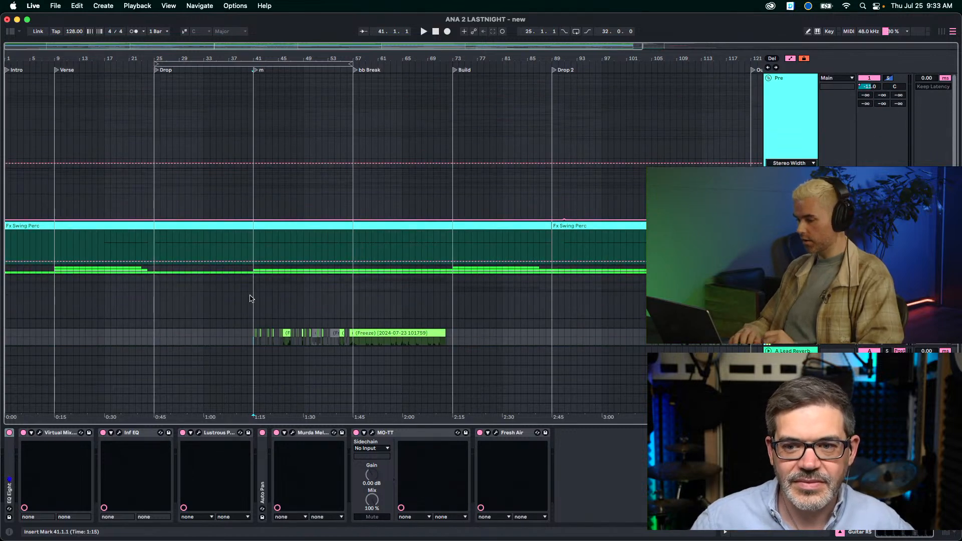
pyautogui.click(255, 274)
# Delete the empty 12 Audio resampling track below Main Lead.
pyautogui.scroll(-5, 254, 274)
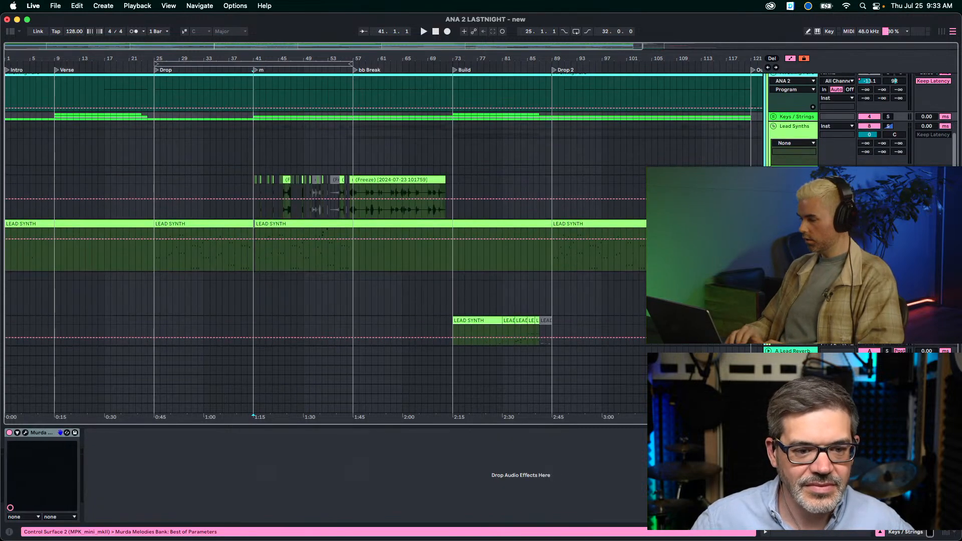
pyautogui.scroll(-4, 380, 209)
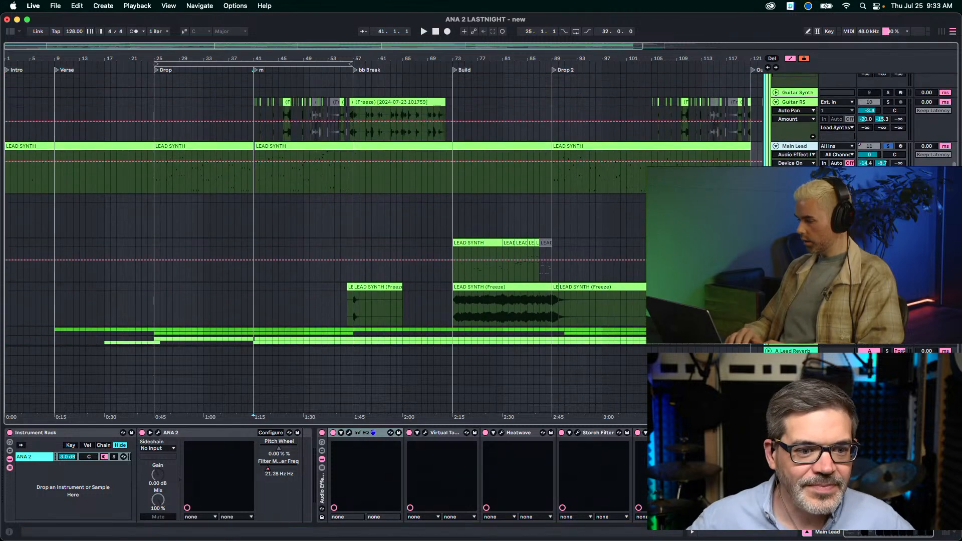
pyautogui.click(325, 215)
pyautogui.press('Delete')
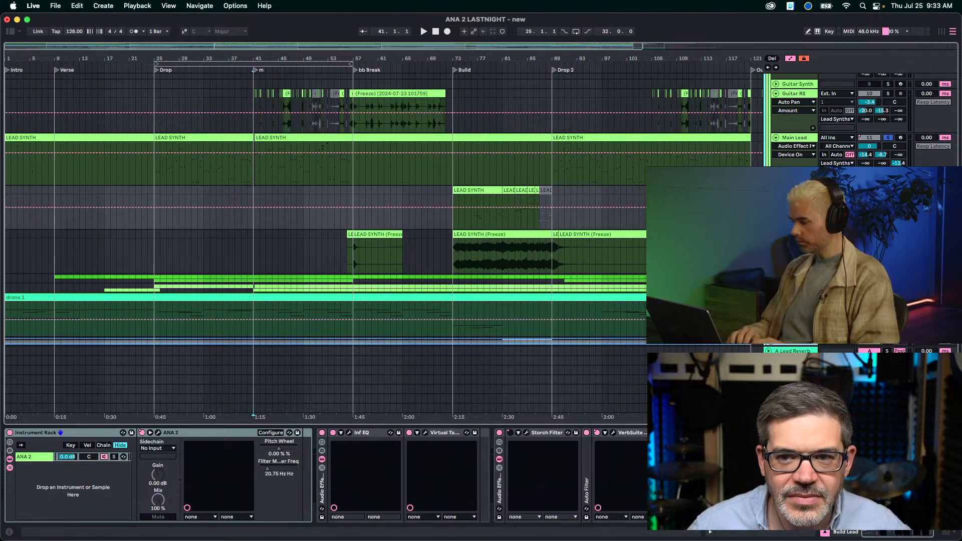
# Fold and reopen the Inst group, and collapse its FX Swing Perc track and Lead Synths group.
pyautogui.scroll(5, 325, 210)
pyautogui.click(770, 116)
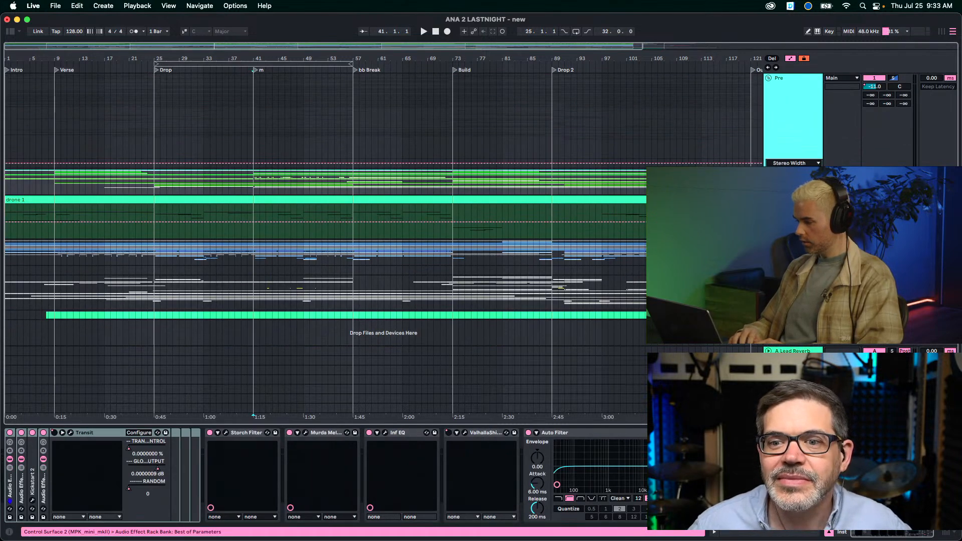
pyautogui.click(771, 172)
pyautogui.scroll(-8, 383, 210)
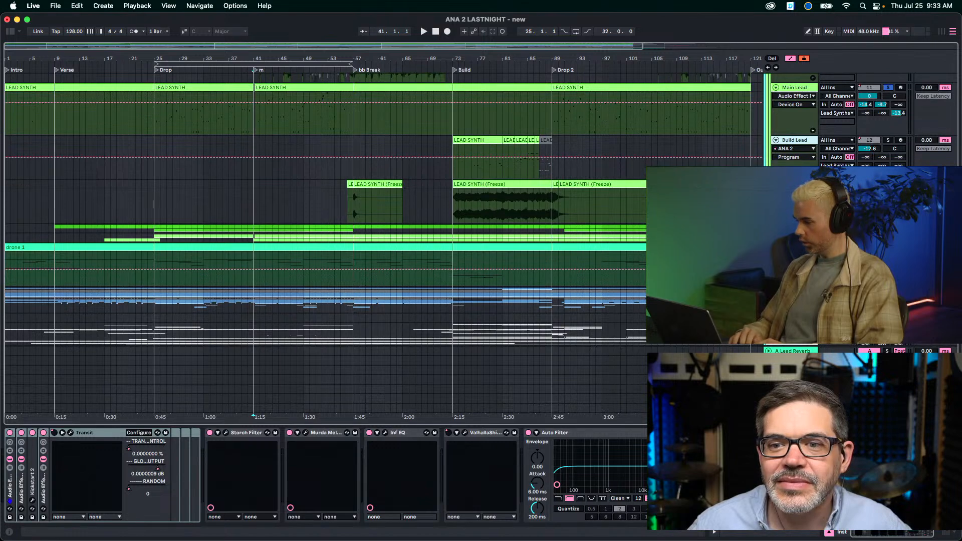
pyautogui.scroll(6, 326, 210)
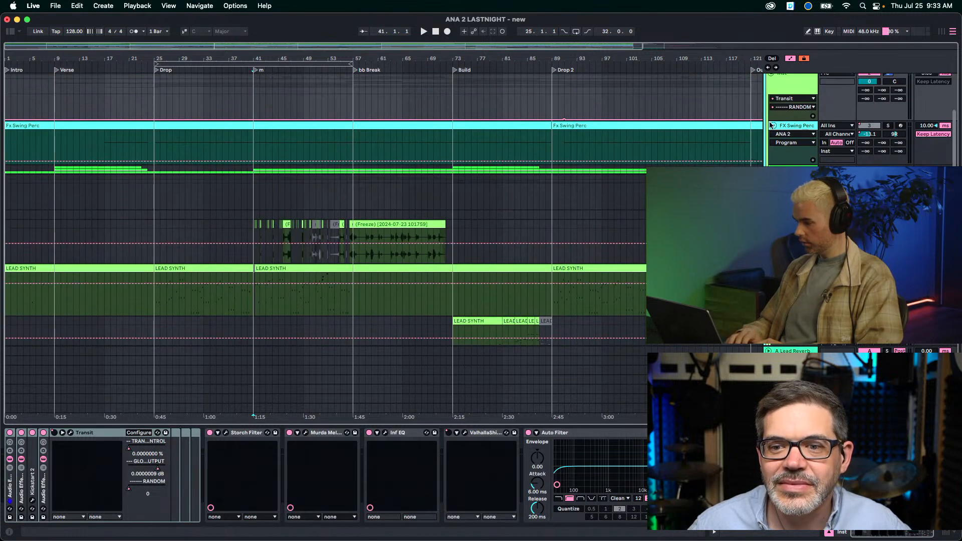
pyautogui.click(773, 126)
pyautogui.click(773, 144)
# Bring up the Bass G group's tracks and select the SUB track's section from bar 25 to bar 33.
pyautogui.scroll(-2, 773, 151)
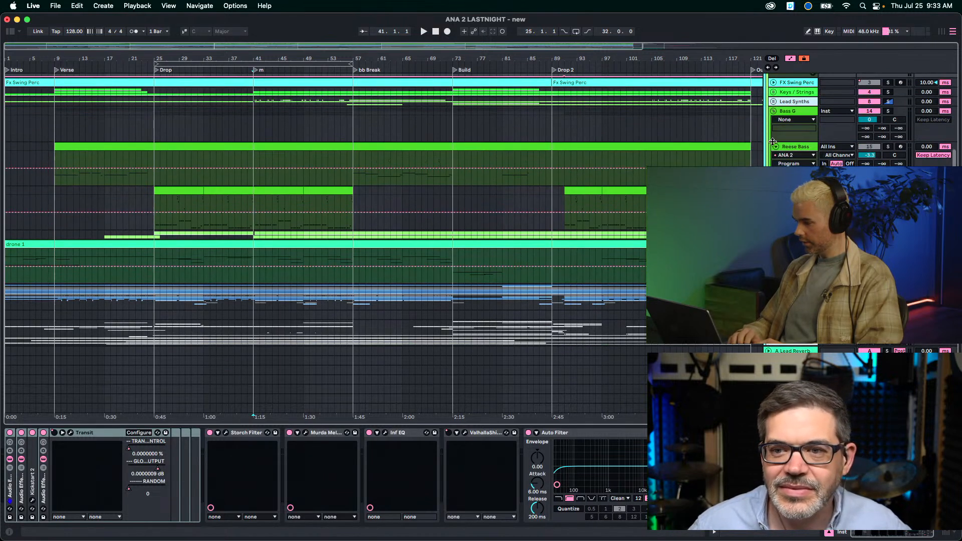
pyautogui.scroll(-2, 800, 143)
pyautogui.scroll(2, 800, 143)
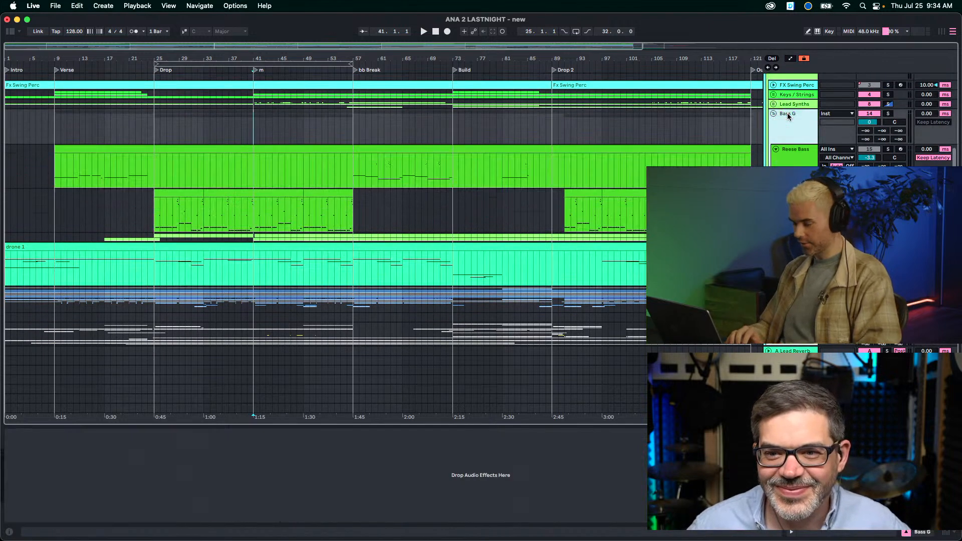
pyautogui.click(88, 216)
pyautogui.moveTo(155, 206); pyautogui.dragTo(203, 210)
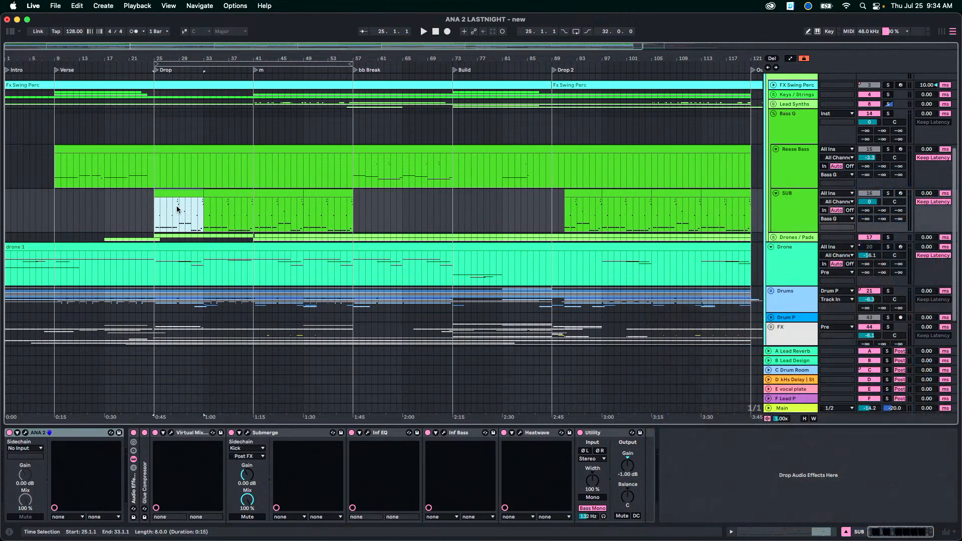
# Select the Reese Bass section from bar 9 to bar 57, solo that track and play it from bar 9.
pyautogui.click(785, 203)
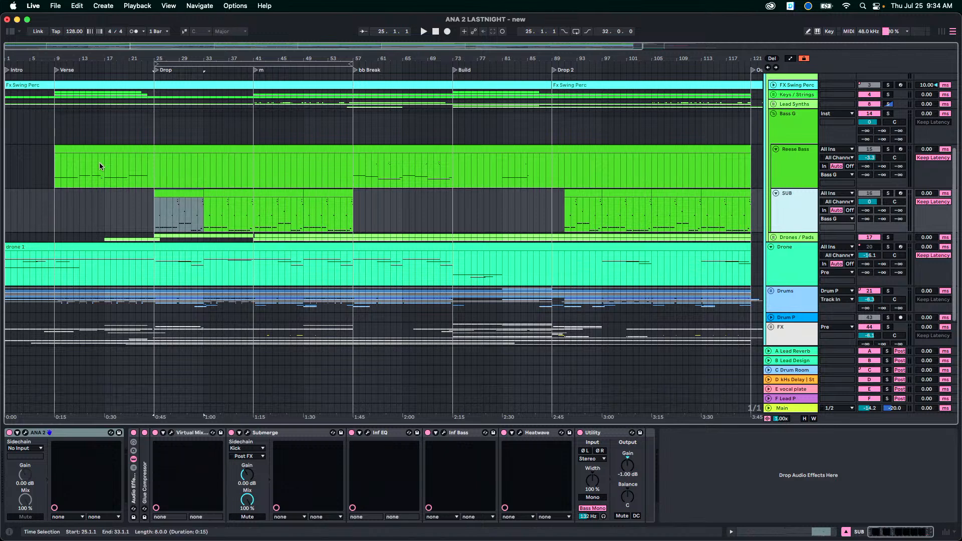
pyautogui.click(77, 146)
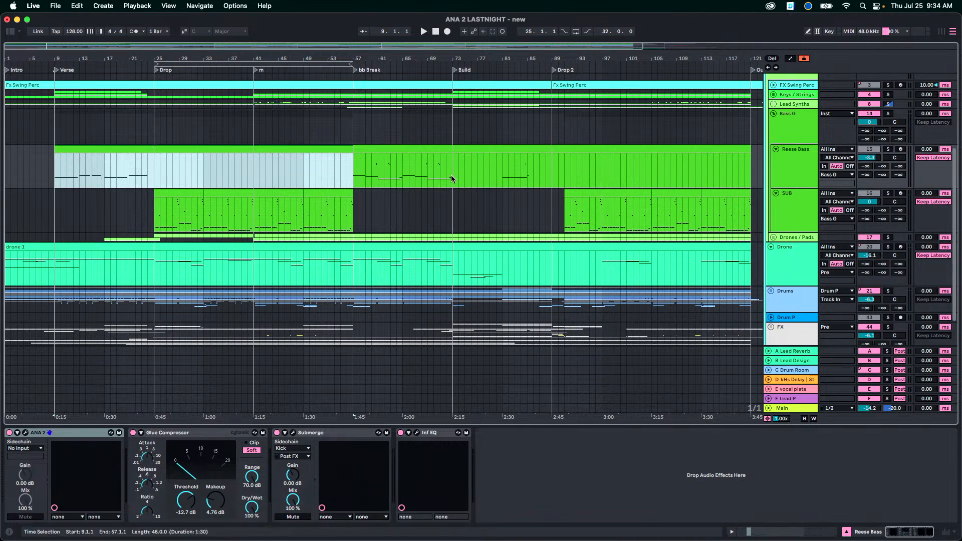
pyautogui.click(887, 149)
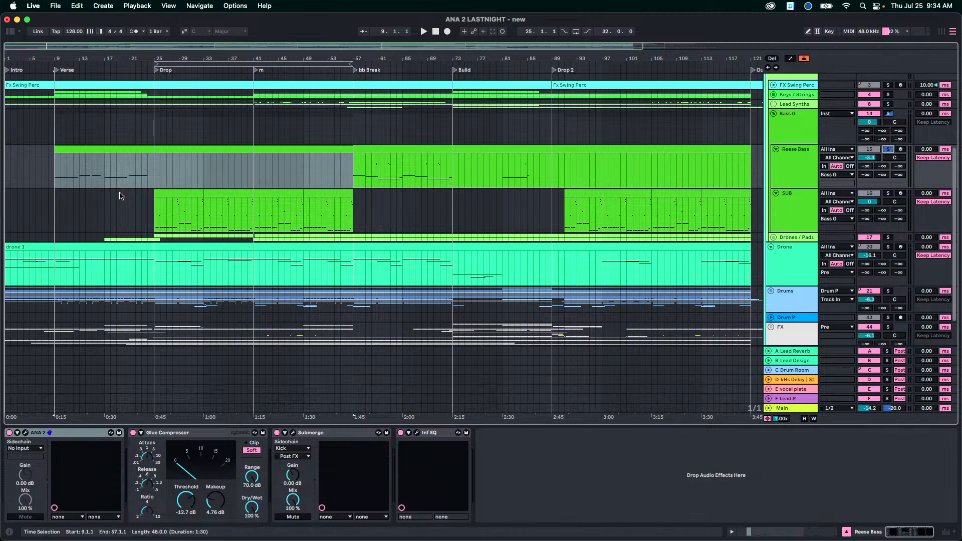
pyautogui.press('space')
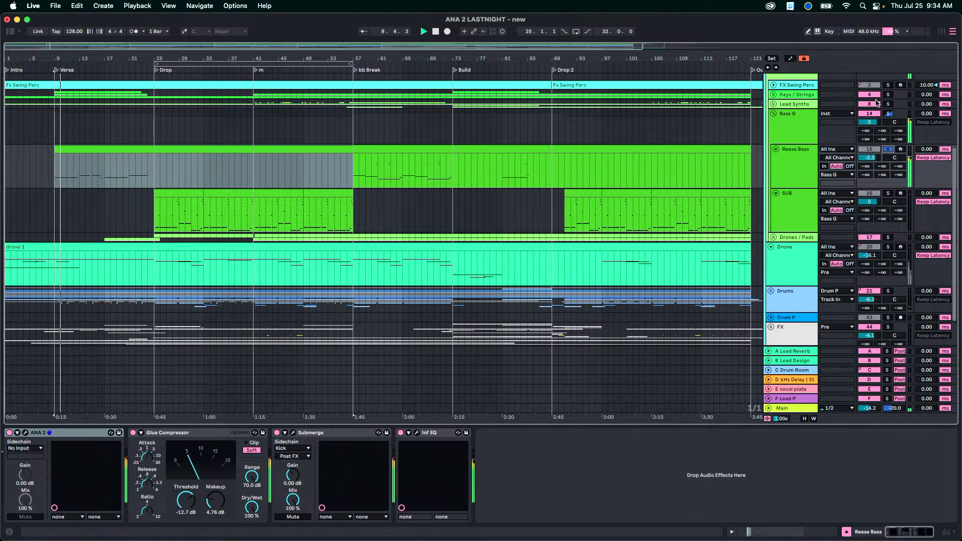
# Select the SUB track's section from bar 25 to bar 33, solo SUB in place of Reese Bass, and play it from bar 25.
pyautogui.click(164, 194)
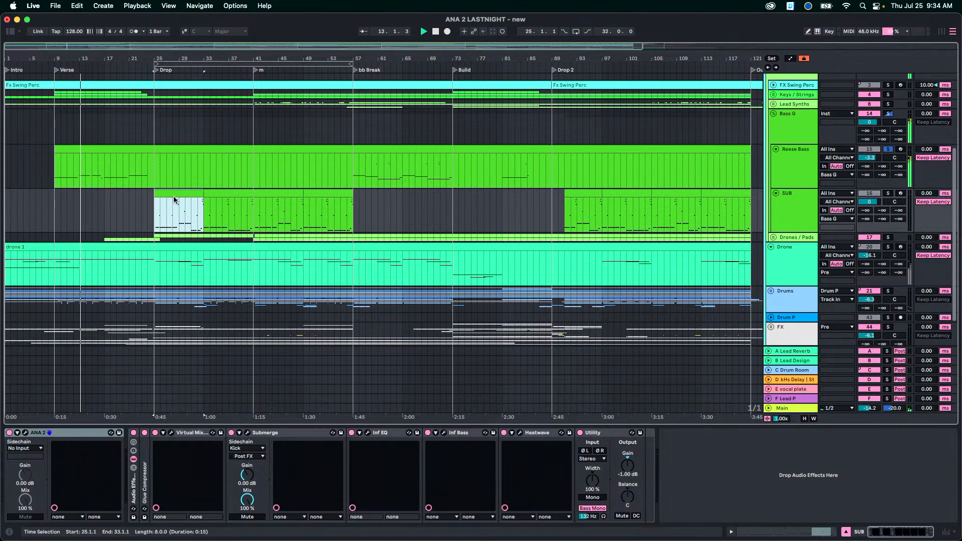
pyautogui.click(796, 200)
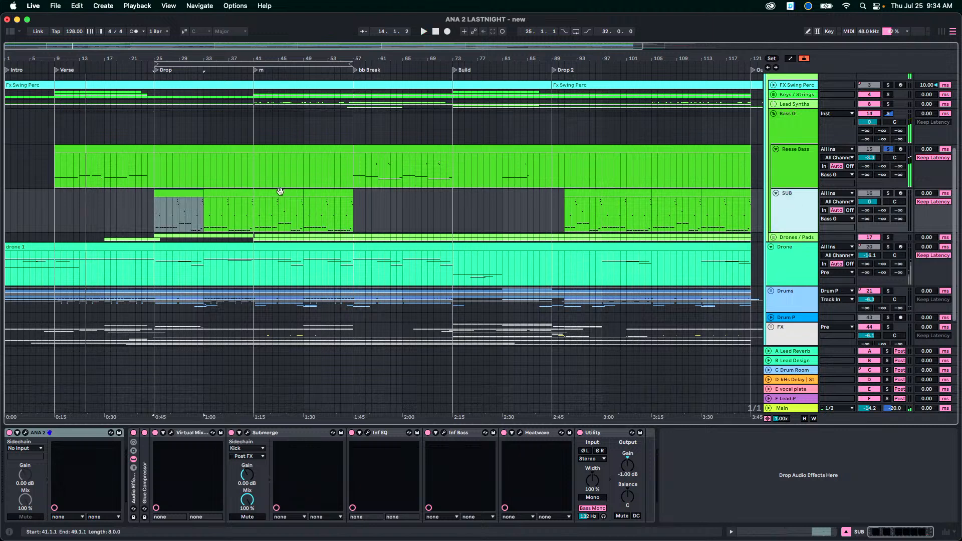
pyautogui.click(165, 200)
pyautogui.click(888, 193)
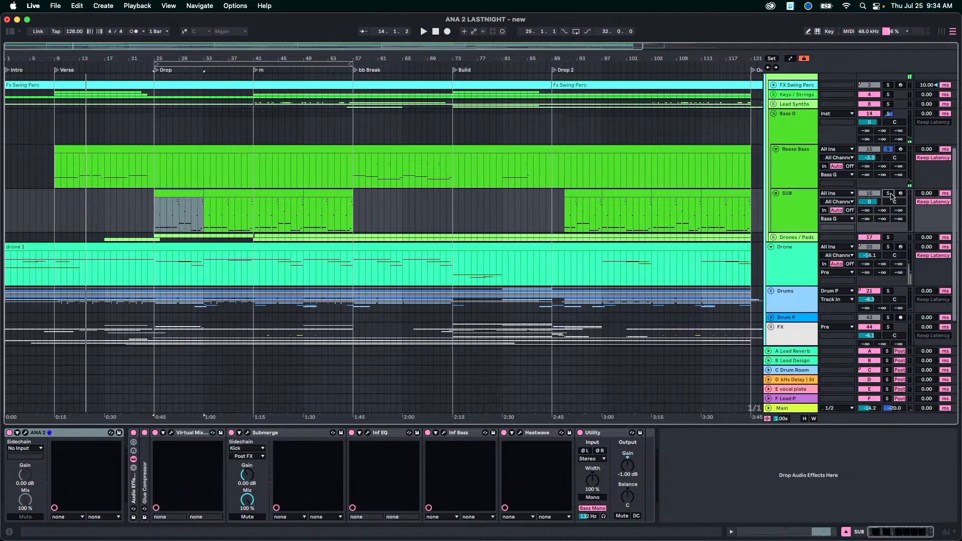
pyautogui.press('space')
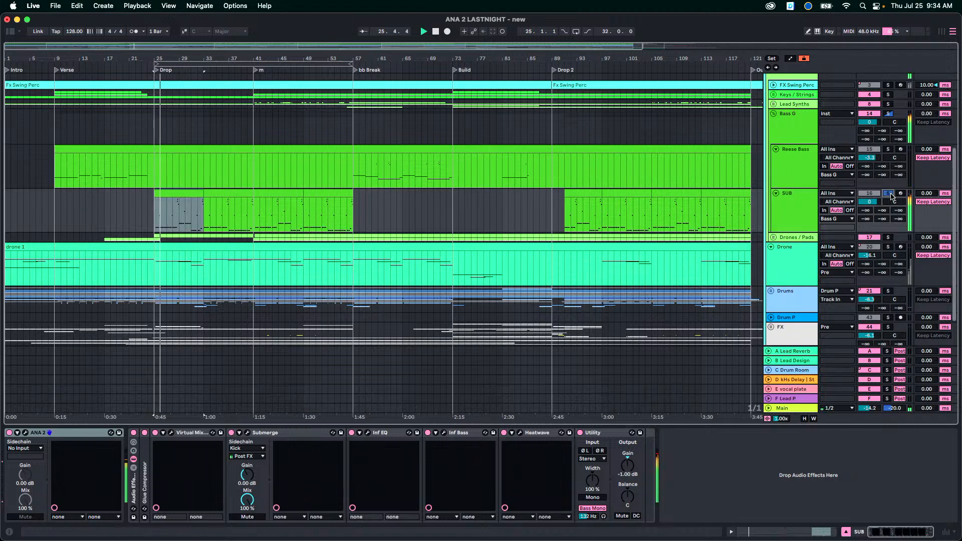
pyautogui.click(796, 168)
pyautogui.click(805, 215)
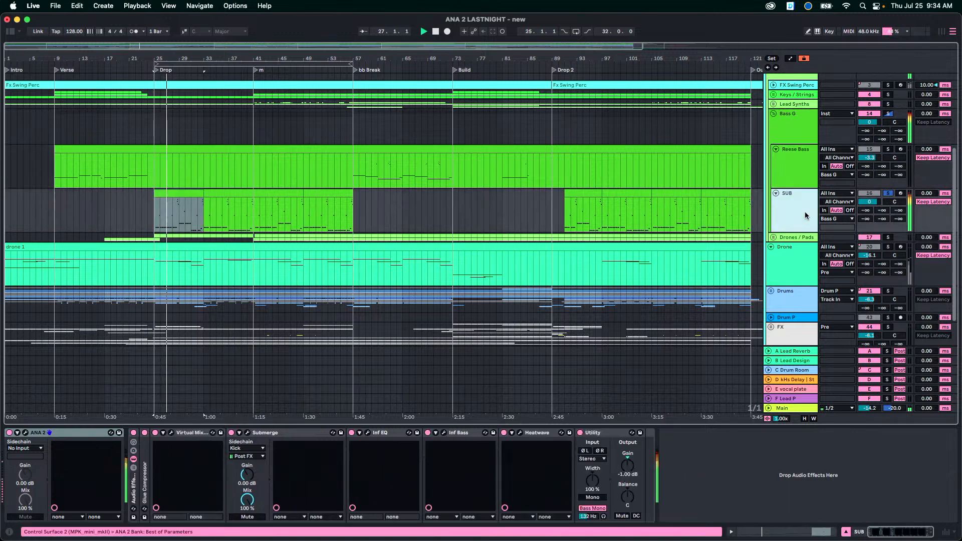
pyautogui.click(637, 326)
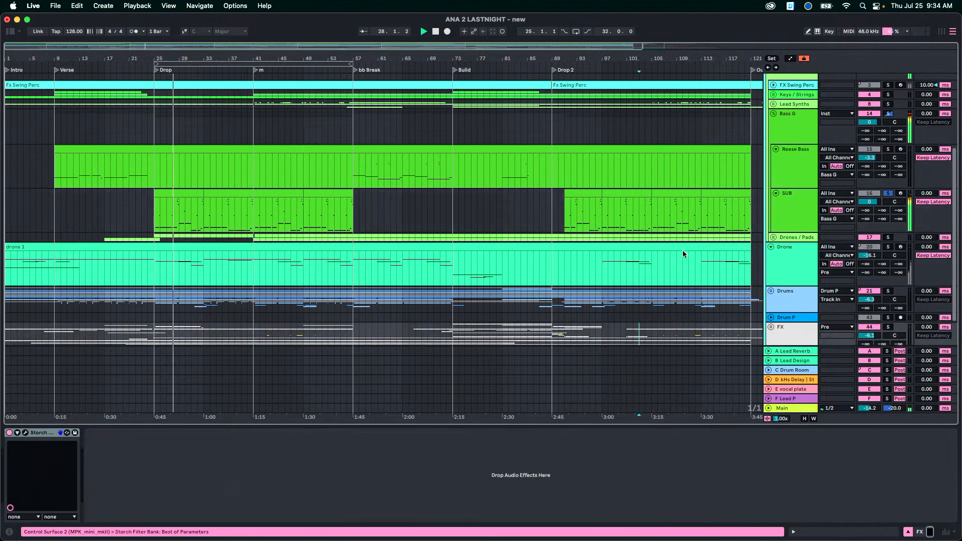
# Reselect the SUB section at bar 25, turn off its solo, and play the full mix from there.
pyautogui.click(170, 192)
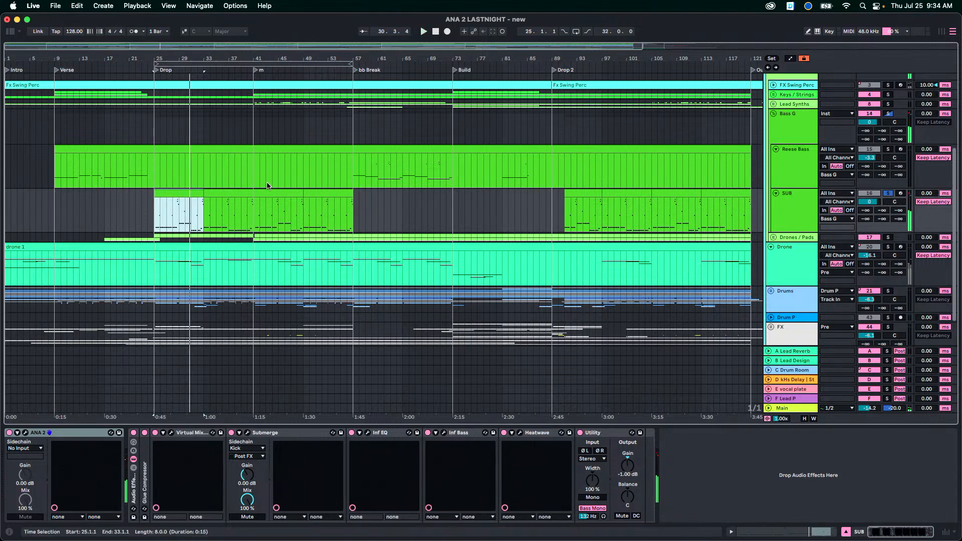
pyautogui.click(887, 193)
pyautogui.press('space')
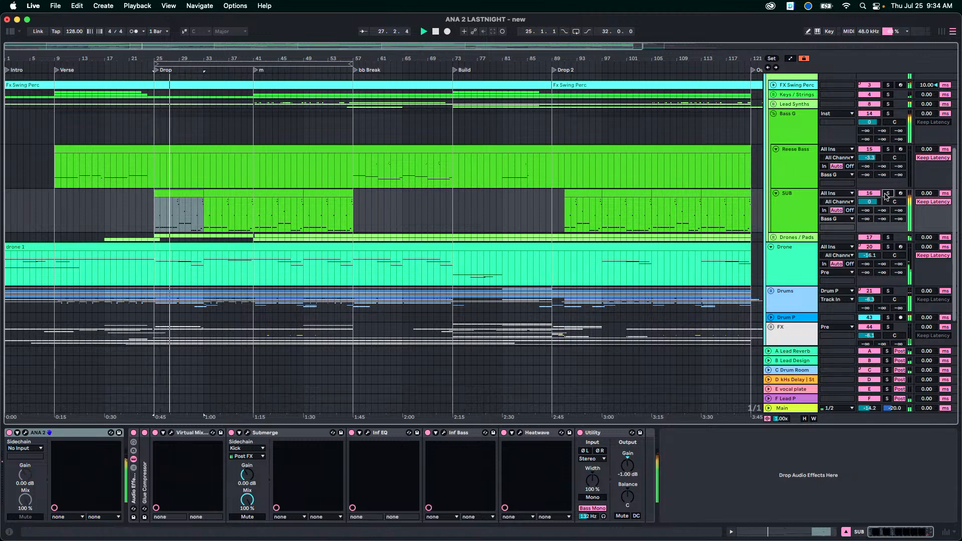
# Solo the SUB track and look through oscillators 1, 2 and 3 of its ANA 2 synth, finishing on oscillator 3.
pyautogui.click(886, 193)
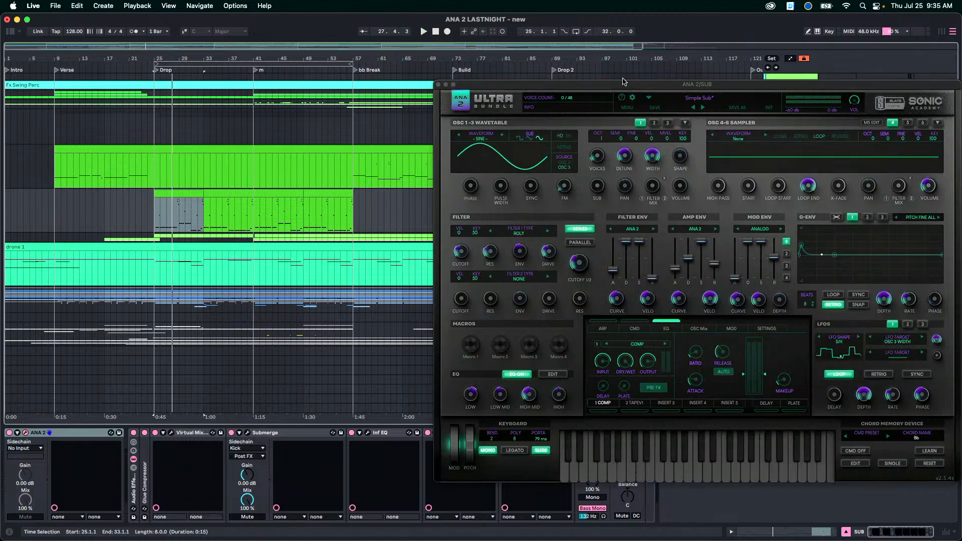
pyautogui.moveTo(622, 82); pyautogui.dragTo(195, 31)
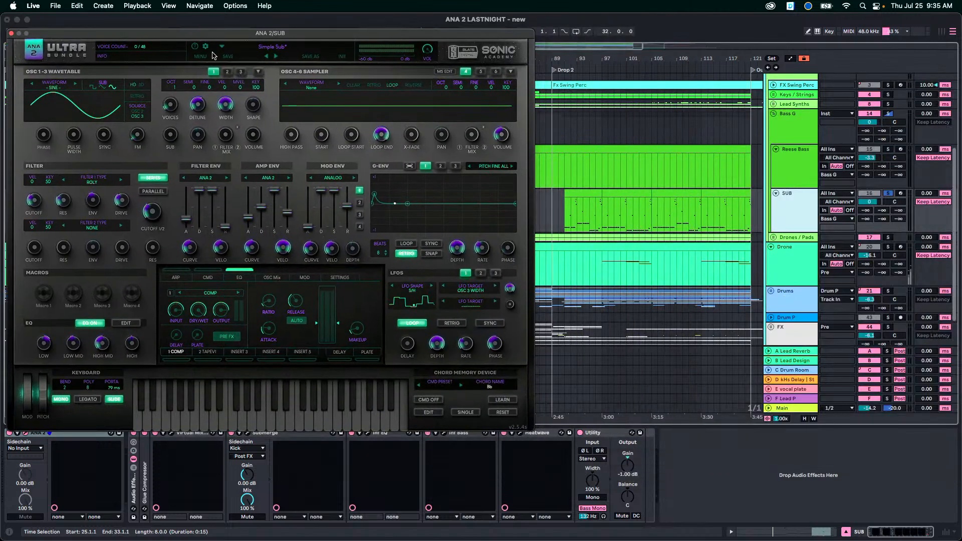
pyautogui.click(226, 71)
pyautogui.click(235, 72)
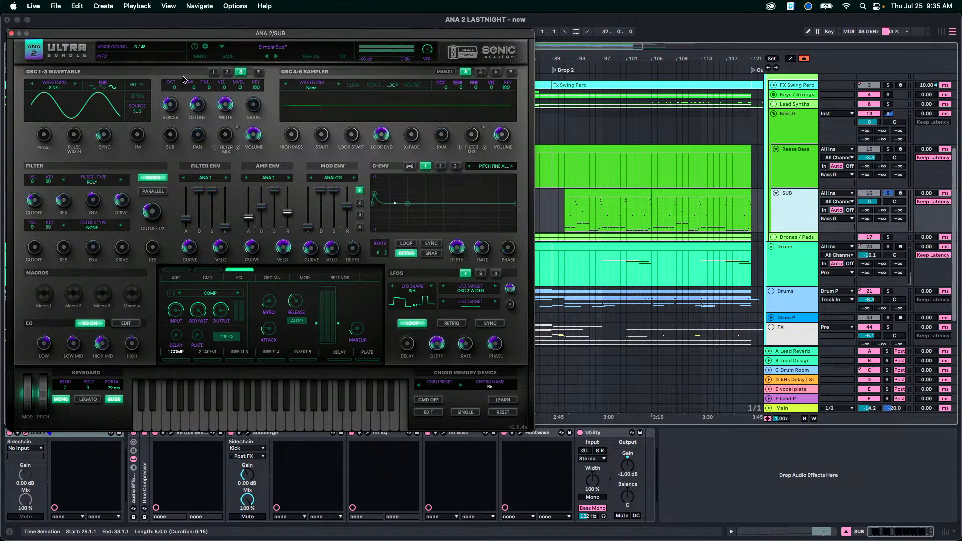
pyautogui.click(215, 72)
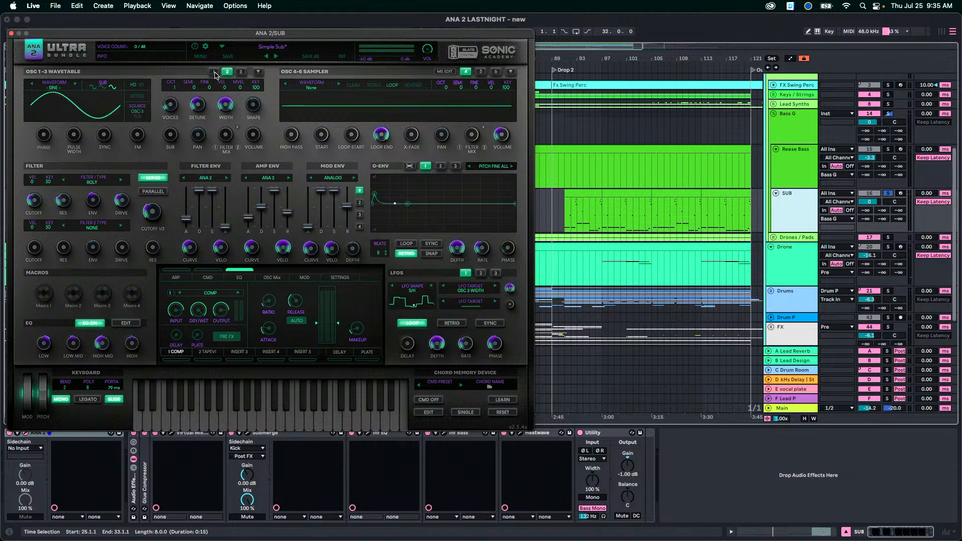
pyautogui.click(241, 72)
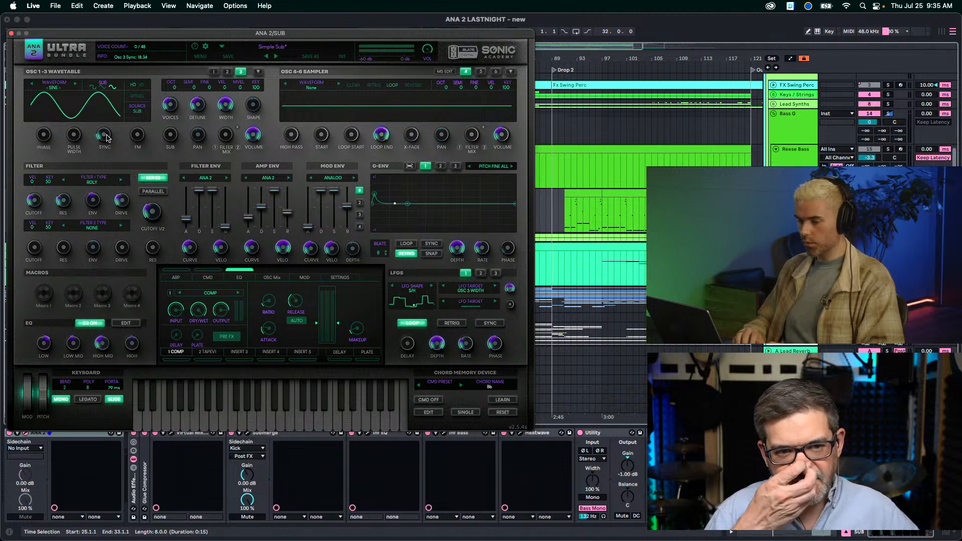
# Audition the sub bass during playback with oscillator 3's sync lowered to 0.
pyautogui.press('space')
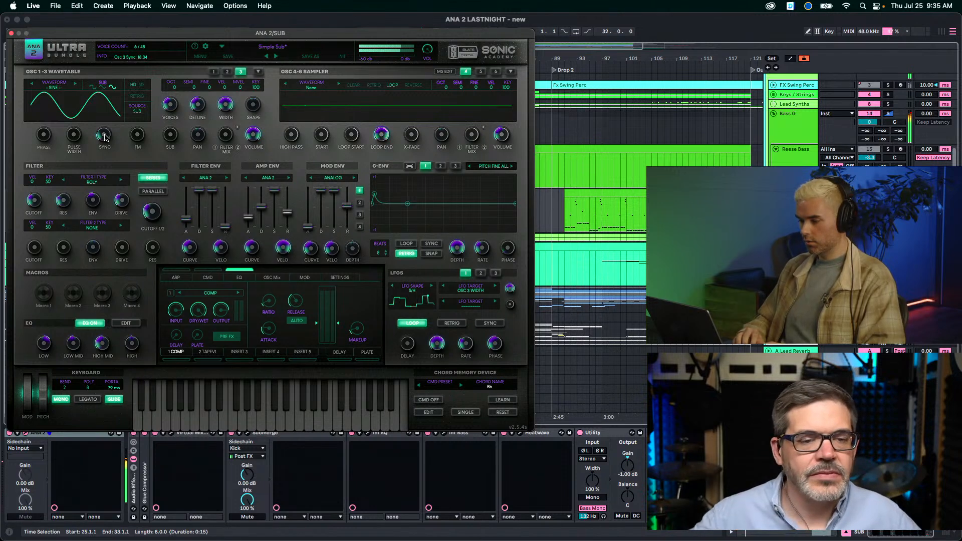
pyautogui.moveTo(105, 138); pyautogui.dragTo(113, 185)
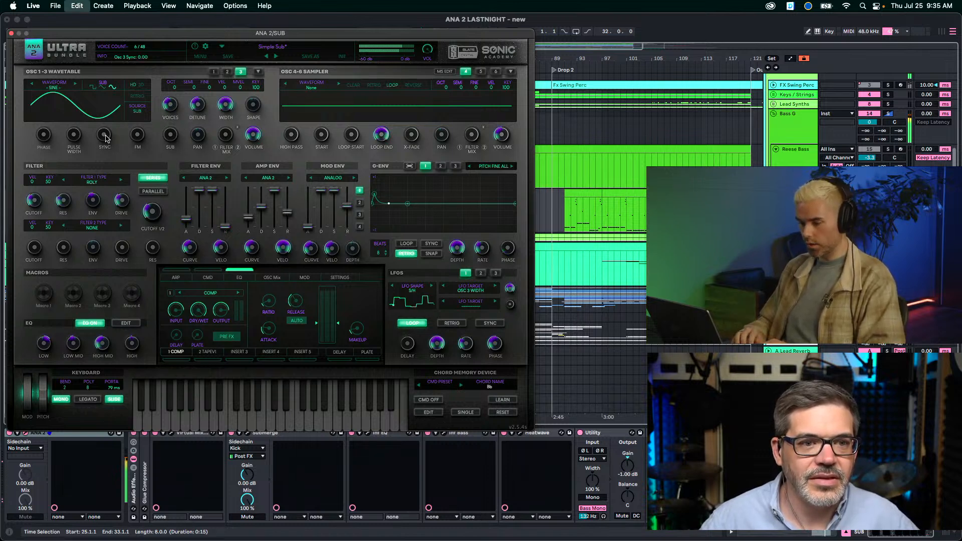
pyautogui.scroll(2, 105, 138)
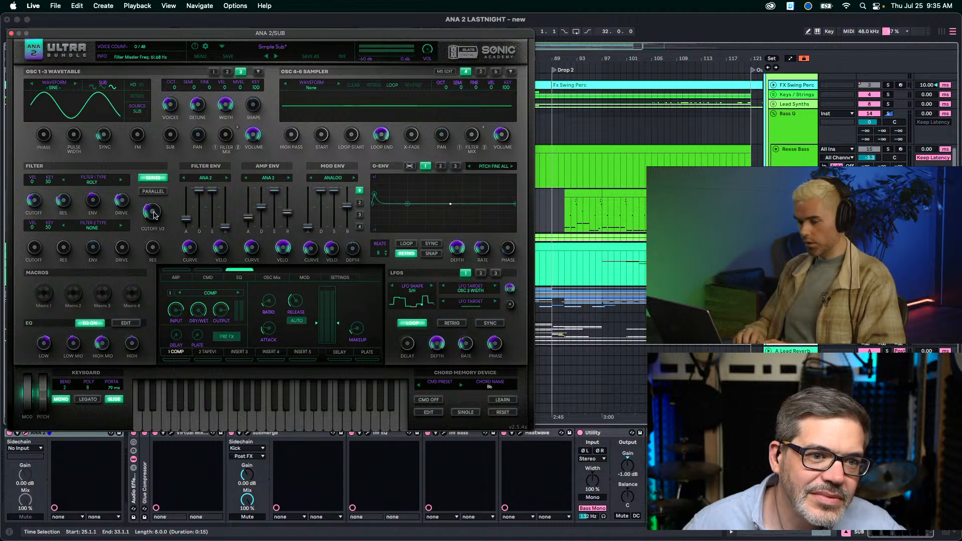
# Set the type of the sub synth's filter 1 to None, then restore its original type.
pyautogui.click(63, 181)
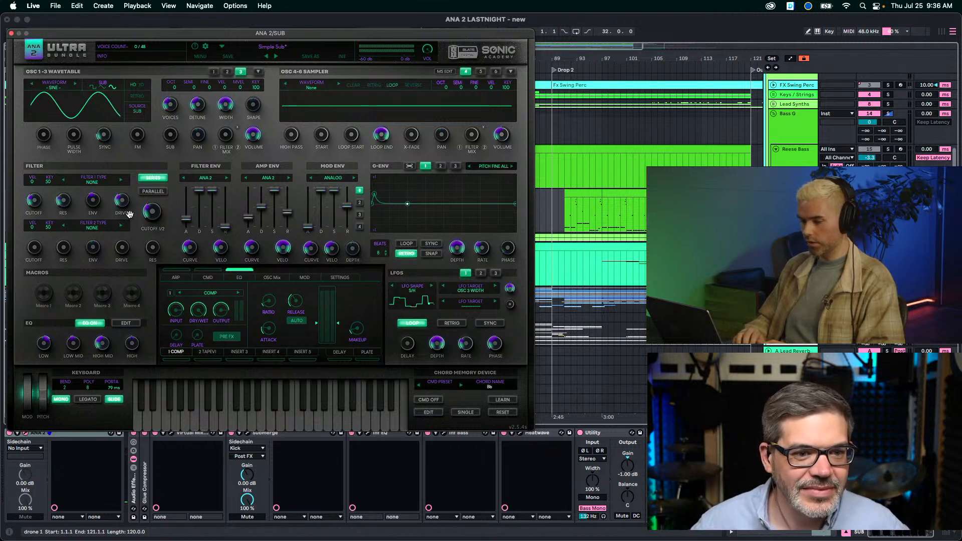
pyautogui.click(120, 180)
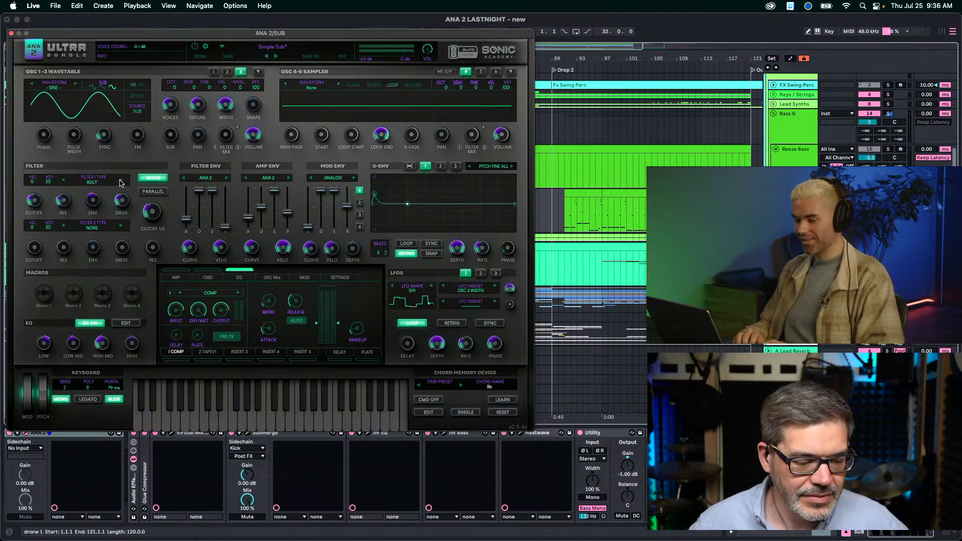
# Play the sub bass and sweep filter 1's drive between 0% and 100%, bringing it back down to a moderate amount.
pyautogui.press('space')
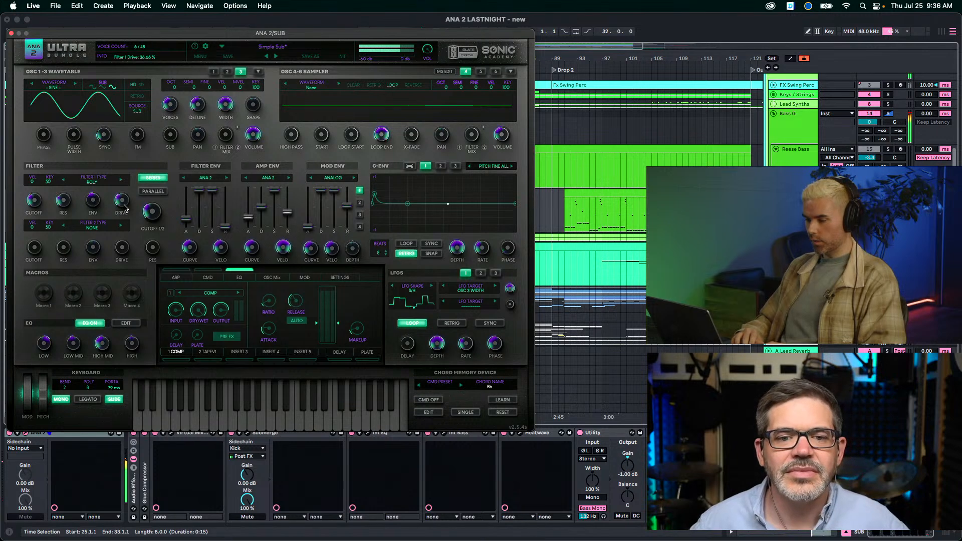
pyautogui.scroll(-2, 122, 205)
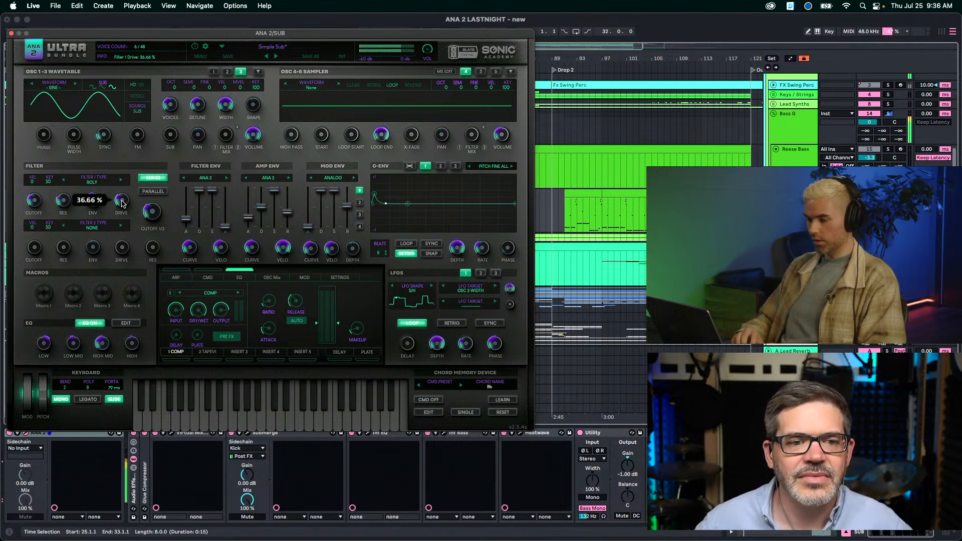
pyautogui.doubleClick(126, 201)
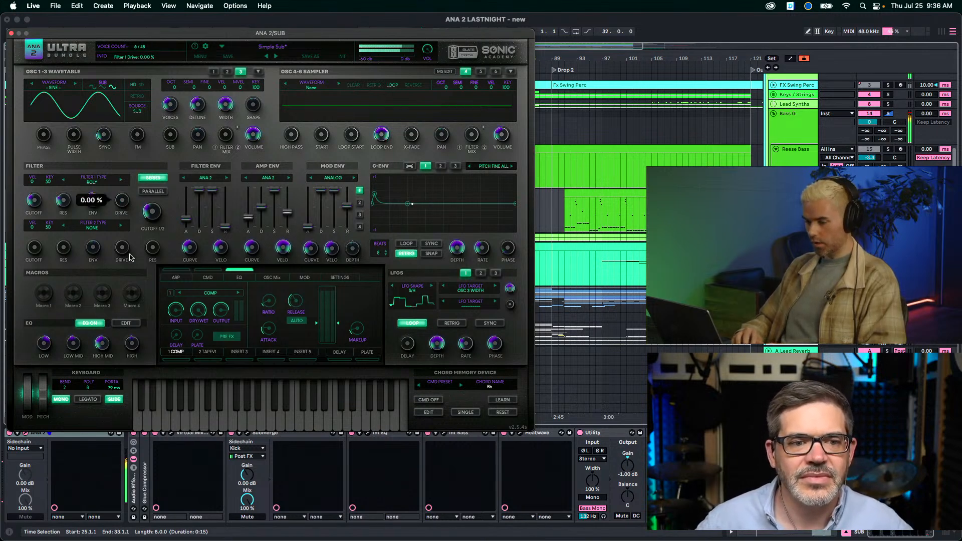
pyautogui.moveTo(125, 204); pyautogui.dragTo(119, 91)
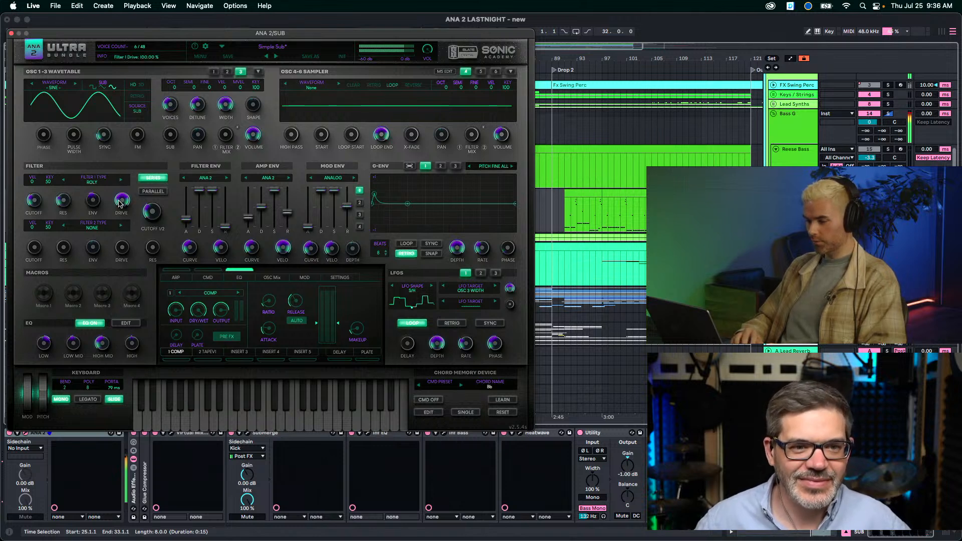
pyautogui.moveTo(121, 203); pyautogui.dragTo(120, 272)
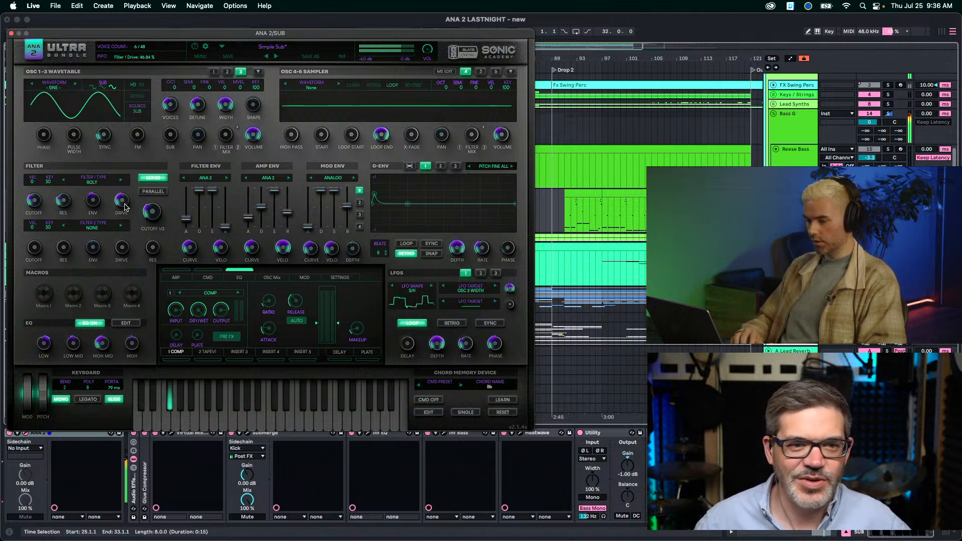
pyautogui.moveTo(125, 207); pyautogui.dragTo(125, 212)
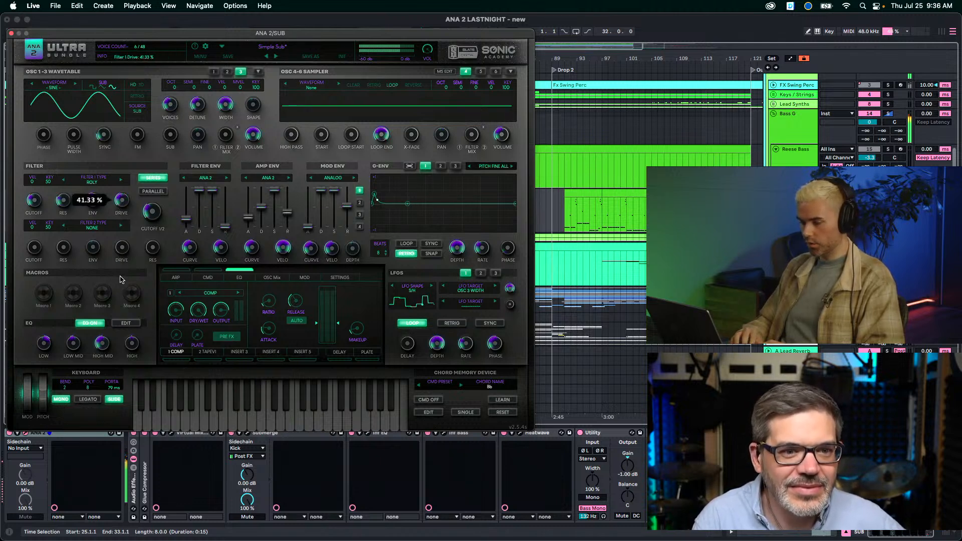
pyautogui.moveTo(129, 198); pyautogui.dragTo(124, 206)
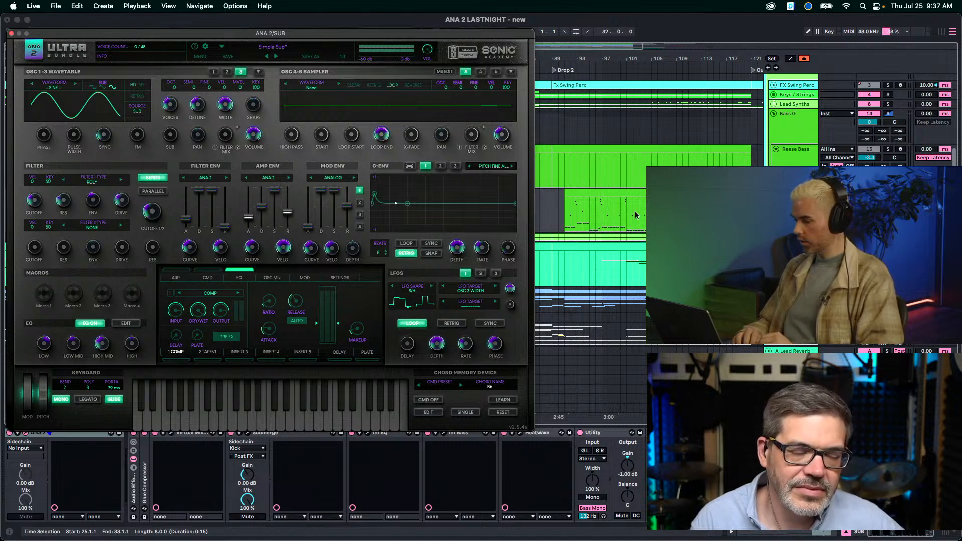
# Duplicate the SUB track with bars 91 to 97 of Drop 2 selected, and close the ANA 2 window.
pyautogui.click(567, 190)
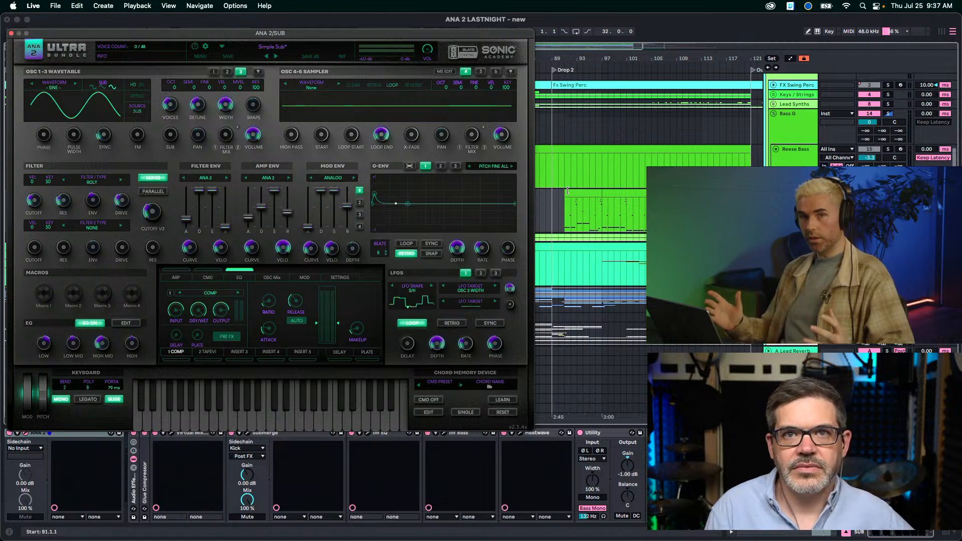
pyautogui.moveTo(568, 191); pyautogui.dragTo(602, 192)
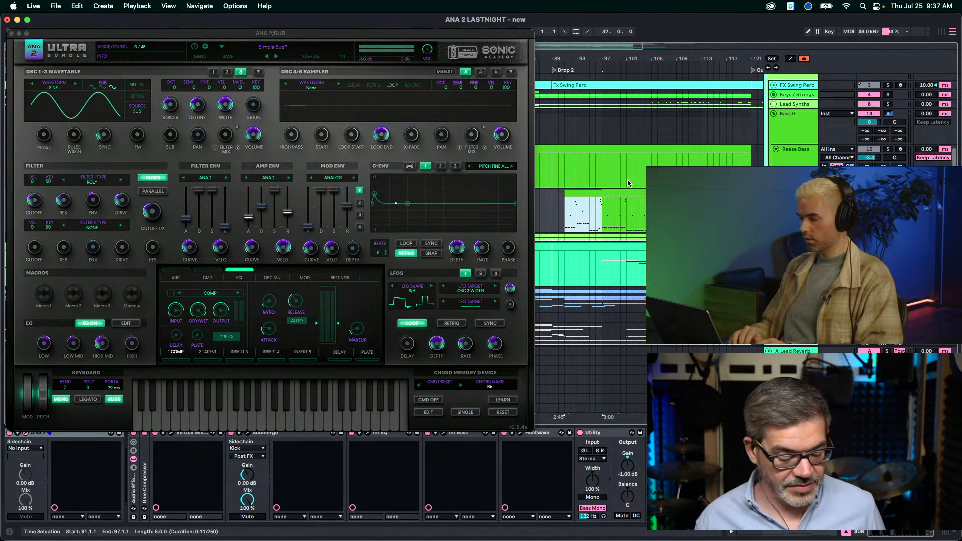
pyautogui.hscroll(1, 639, 216)
pyautogui.hscroll(-1, 639, 217)
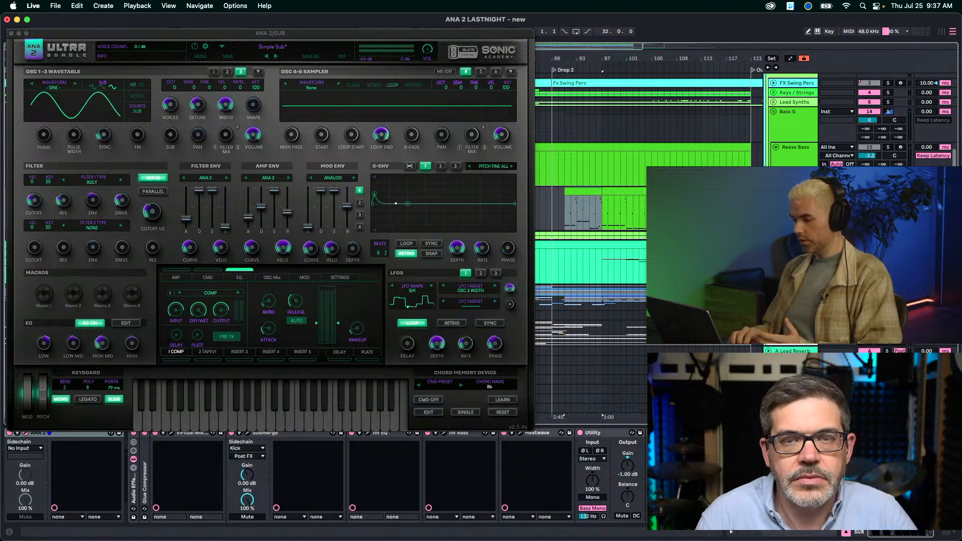
pyautogui.press('super+z')
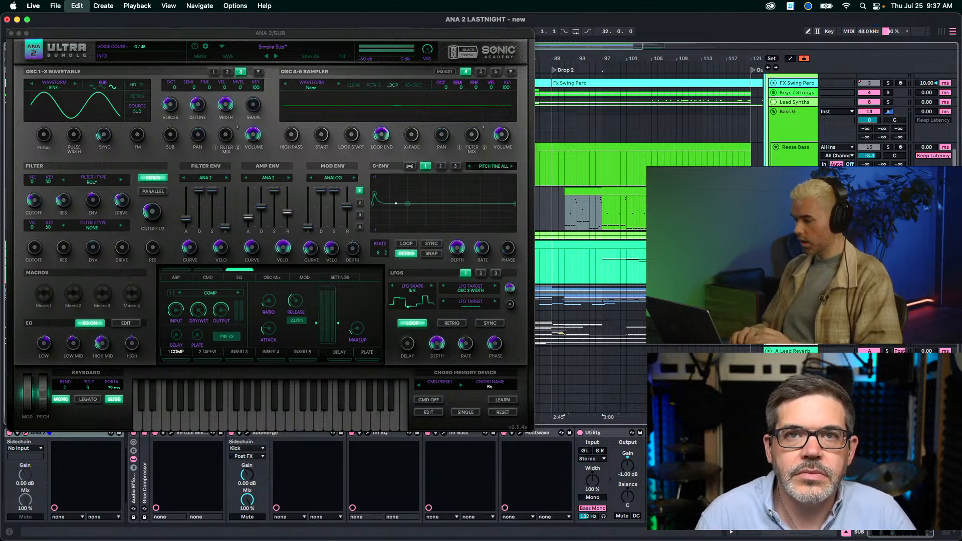
pyautogui.press('super+z')
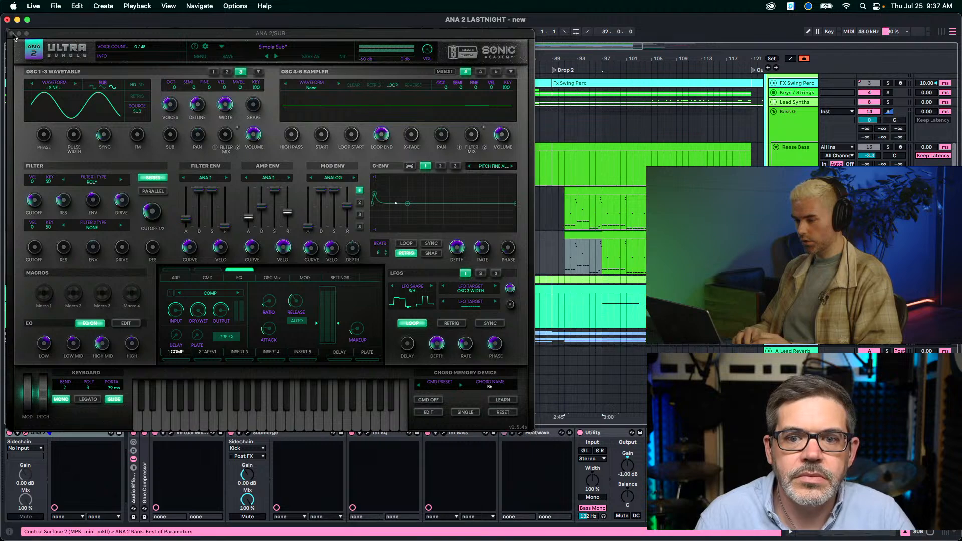
pyautogui.press('super+z')
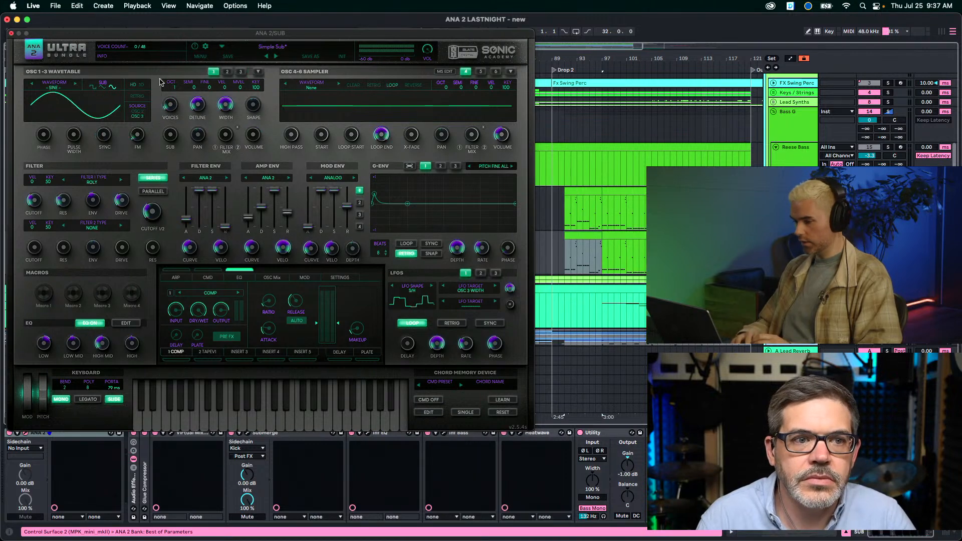
pyautogui.click(12, 34)
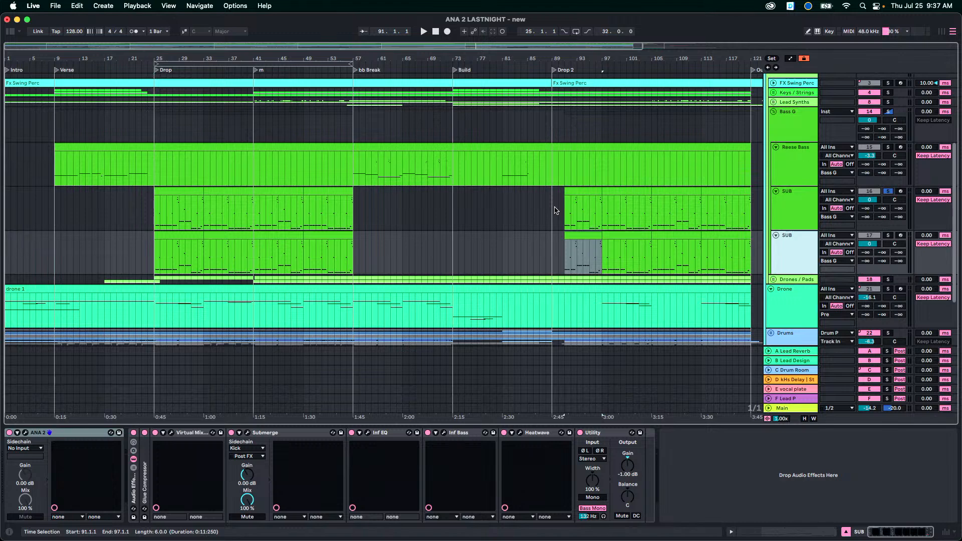
# Select bars 91 to 97 of the original SUB track in Drop 2, and the track itself.
pyautogui.click(584, 192)
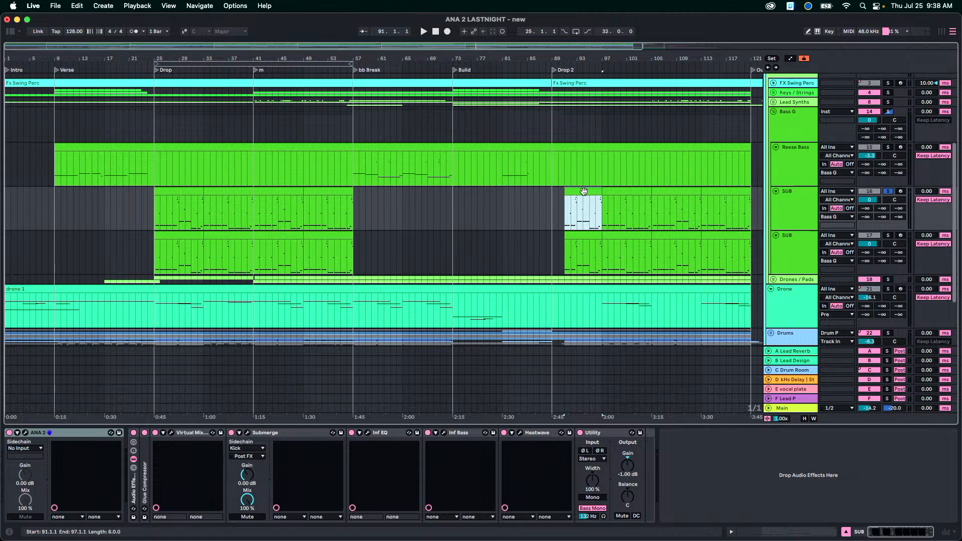
pyautogui.click(796, 211)
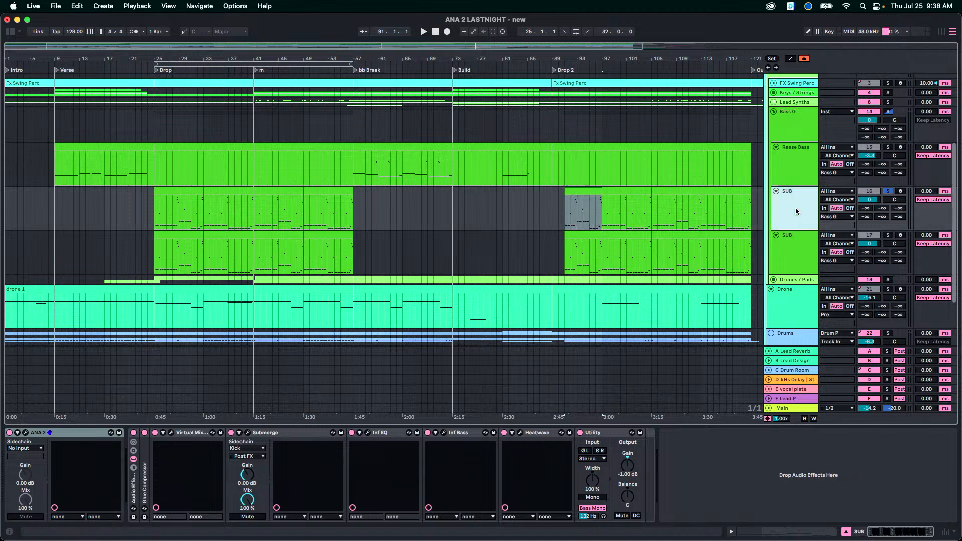
pyautogui.click(594, 192)
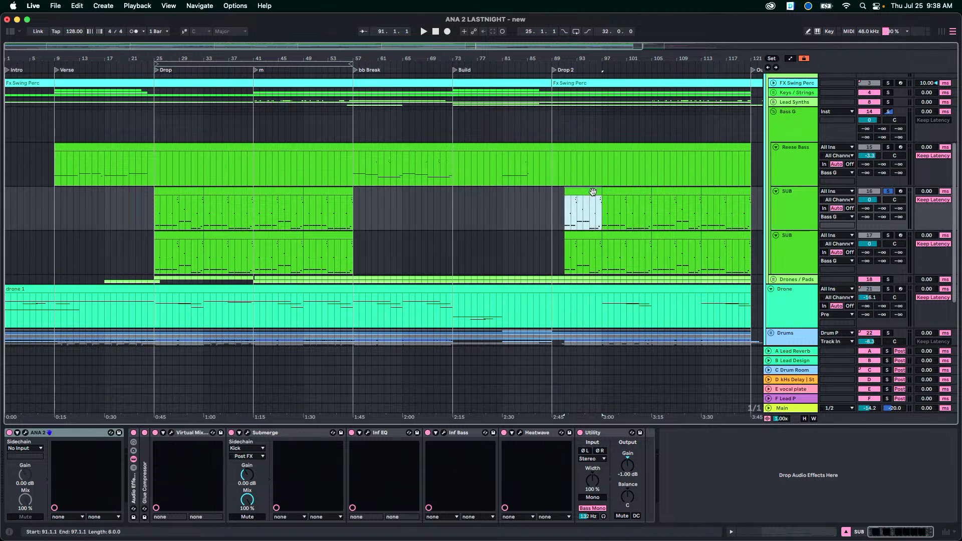
pyautogui.click(793, 208)
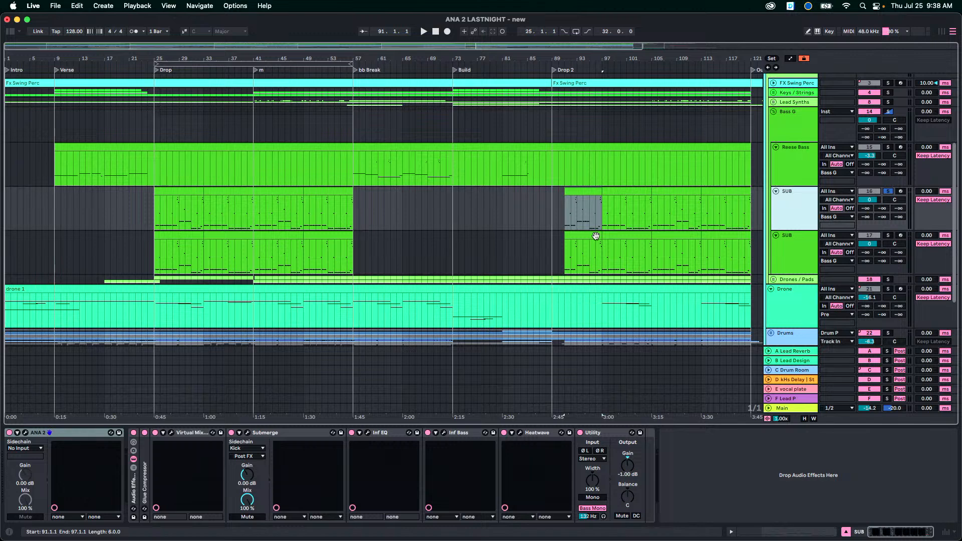
# Mark the empty stretch from bar 89 to bar 91 on the duplicate SUB track, at the start of Drop 2.
pyautogui.click(552, 234)
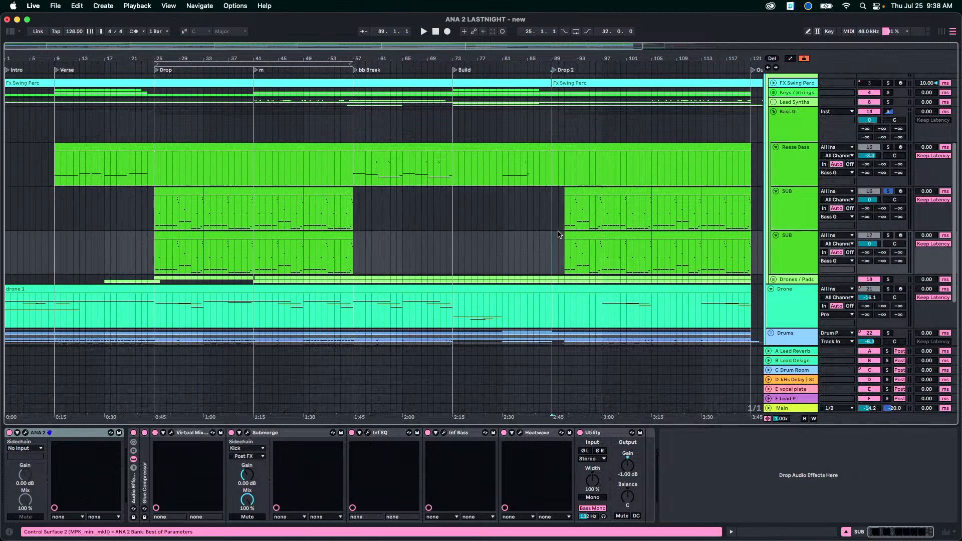
pyautogui.click(559, 234)
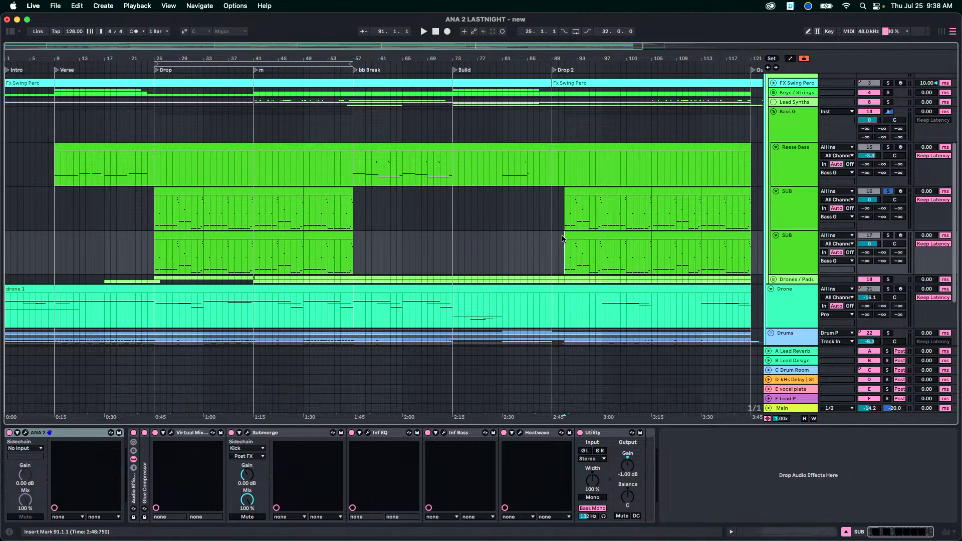
pyautogui.click(553, 239)
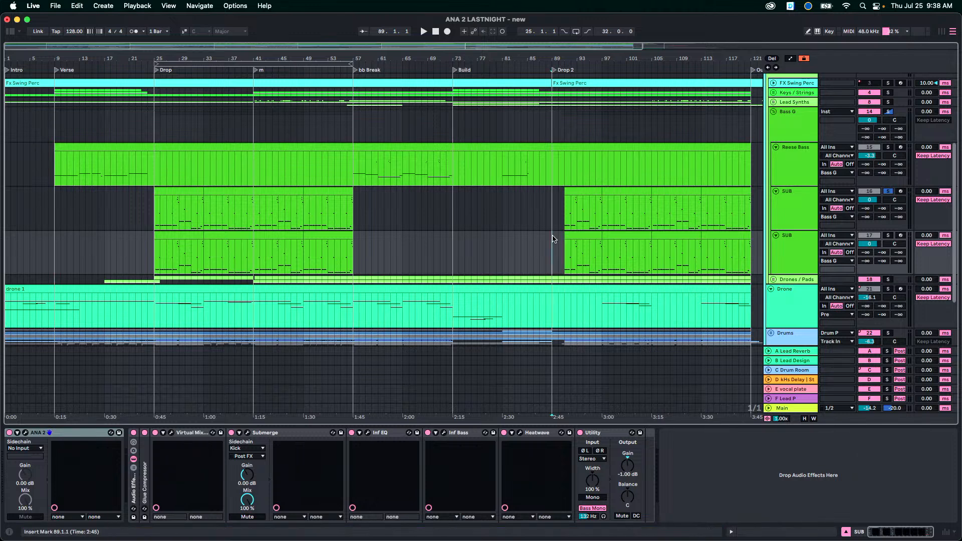
pyautogui.moveTo(553, 238); pyautogui.dragTo(563, 235)
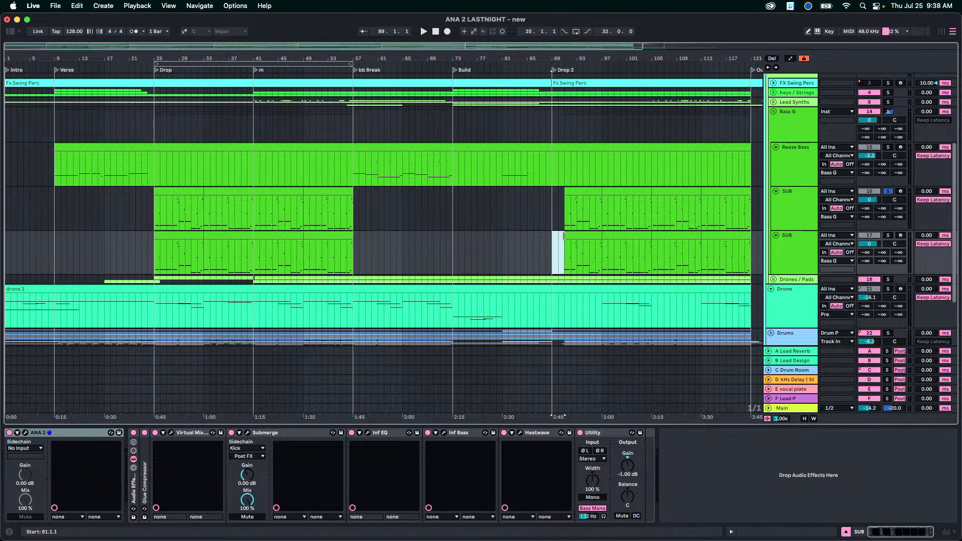
pyautogui.click(551, 211)
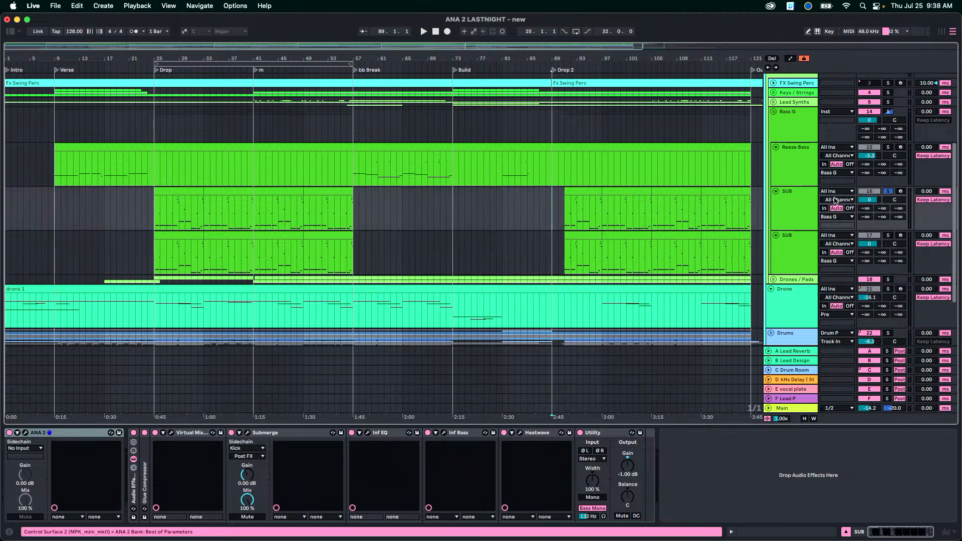
# Delete the duplicate SUB track below the original one.
pyautogui.click(797, 216)
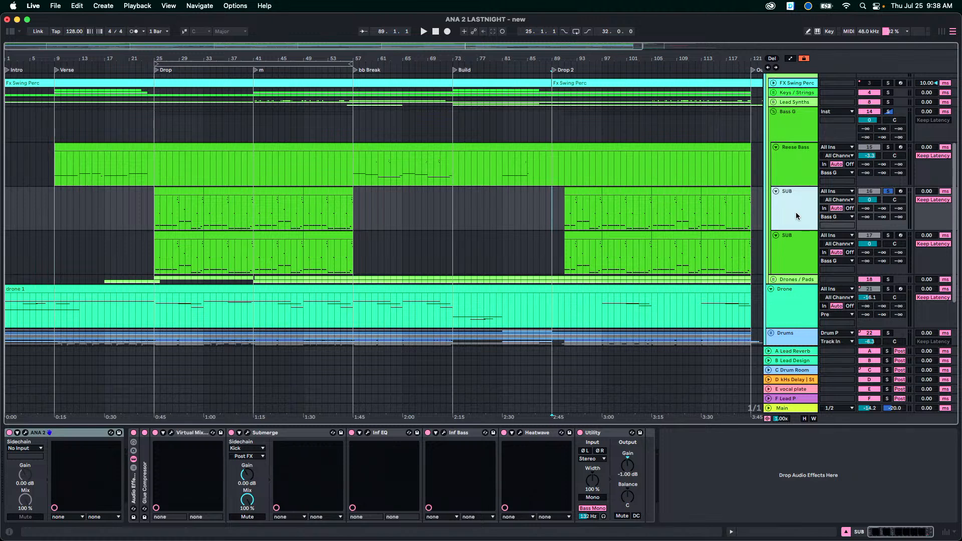
pyautogui.click(789, 273)
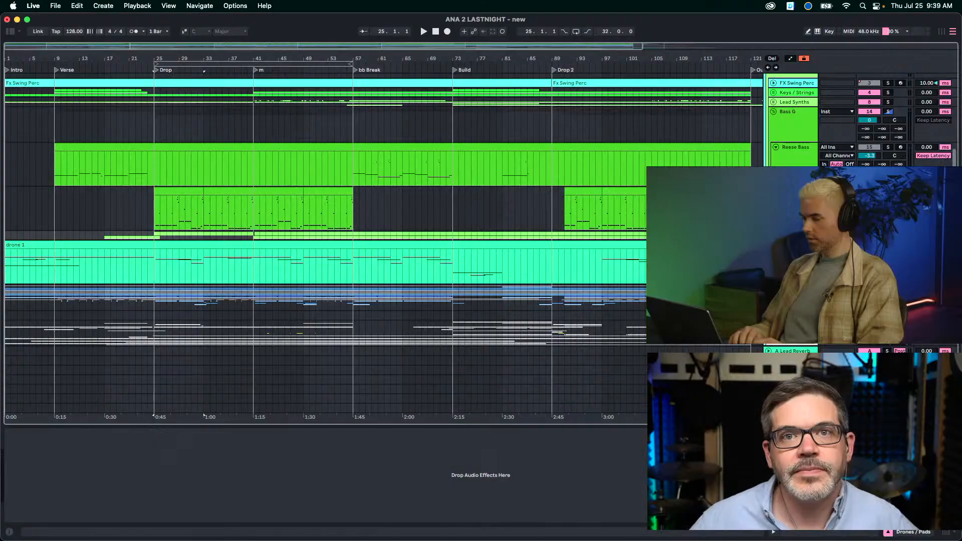
# Select the SUB clip spanning bars 25 to 33 at the start of the first Drop.
pyautogui.click(179, 212)
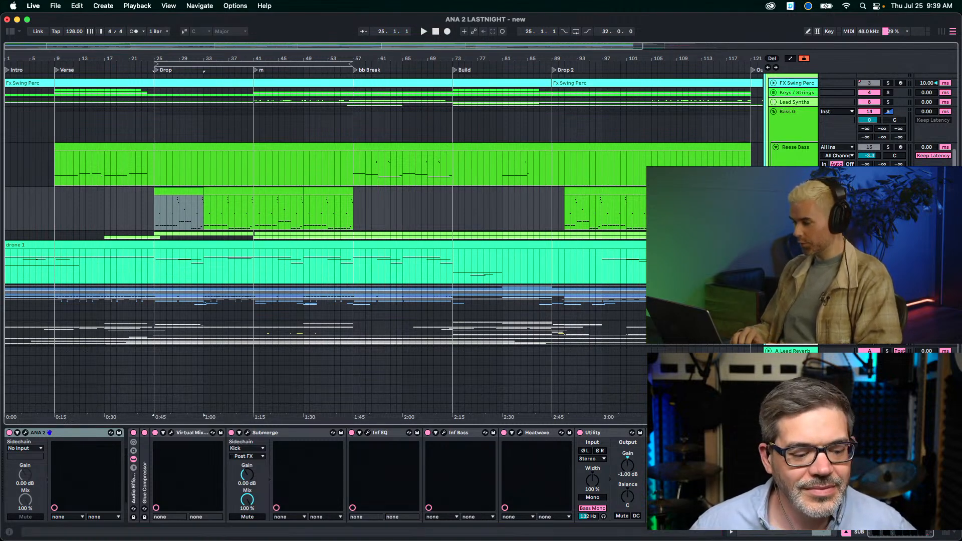
pyautogui.press('a')
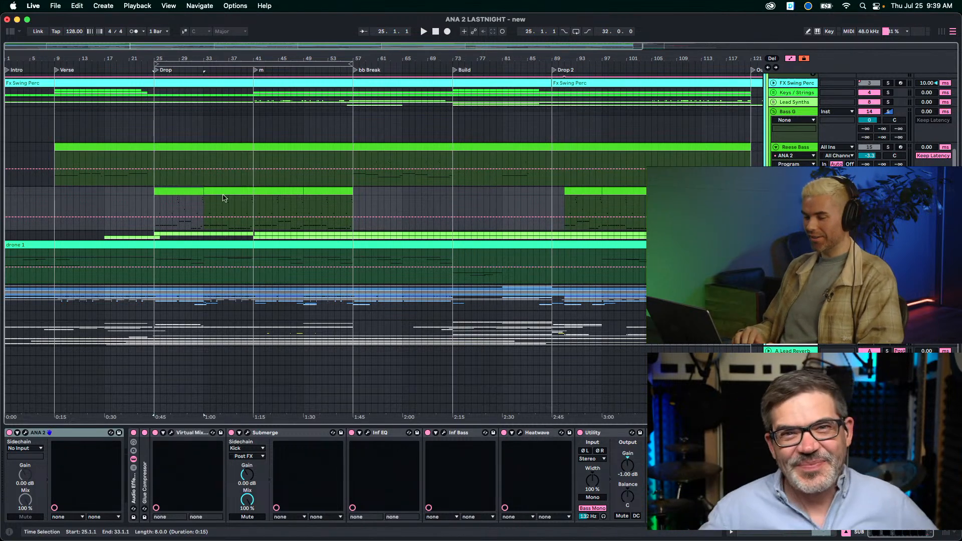
pyautogui.press('a')
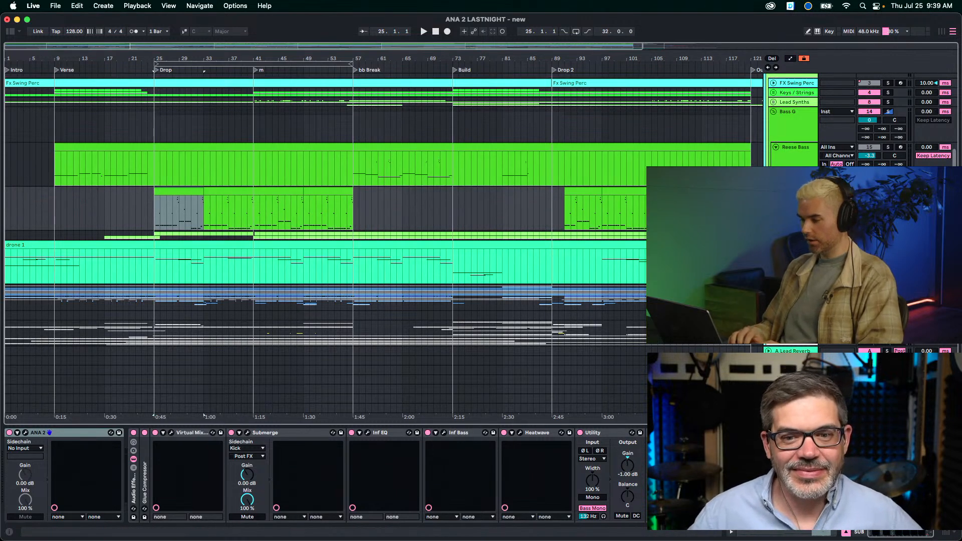
pyautogui.click(553, 202)
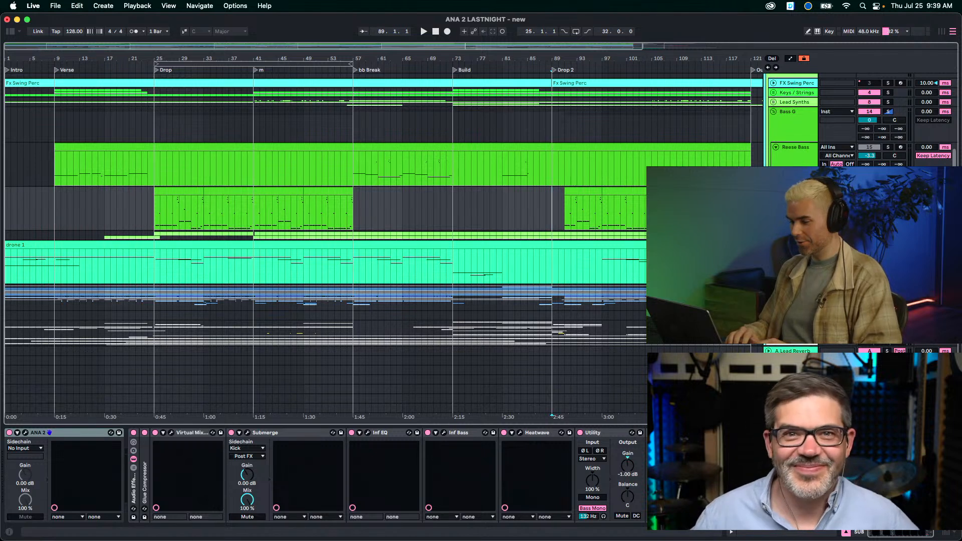
pyautogui.click(167, 200)
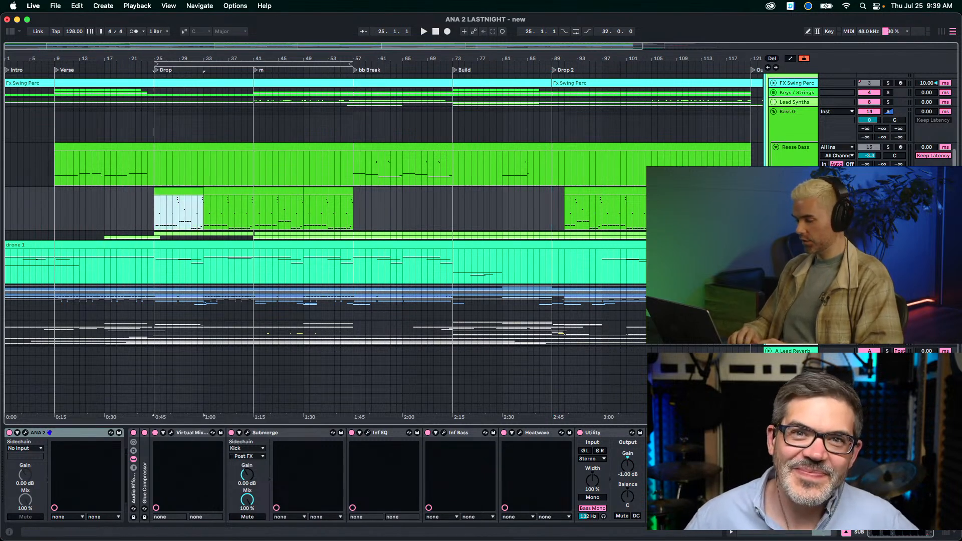
# Play the SUB track from bar 25 with its audio effect rack bypassed, and open the ANA 2 instrument window in full view.
pyautogui.press('0')
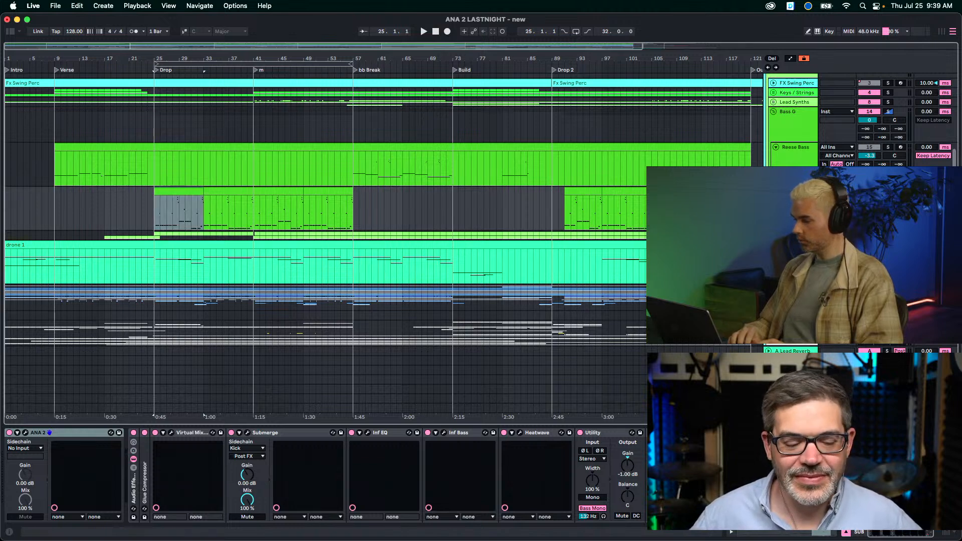
pyautogui.press('0')
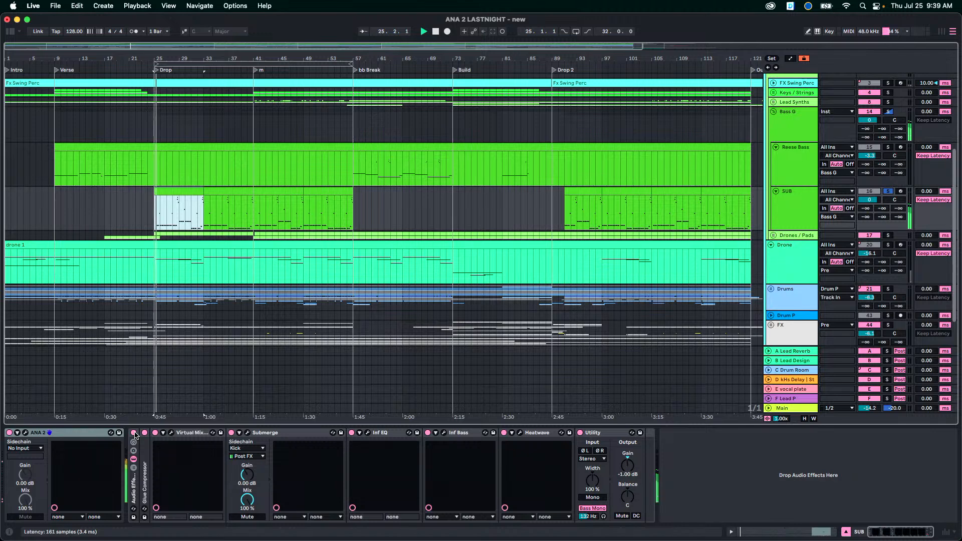
pyautogui.press('0')
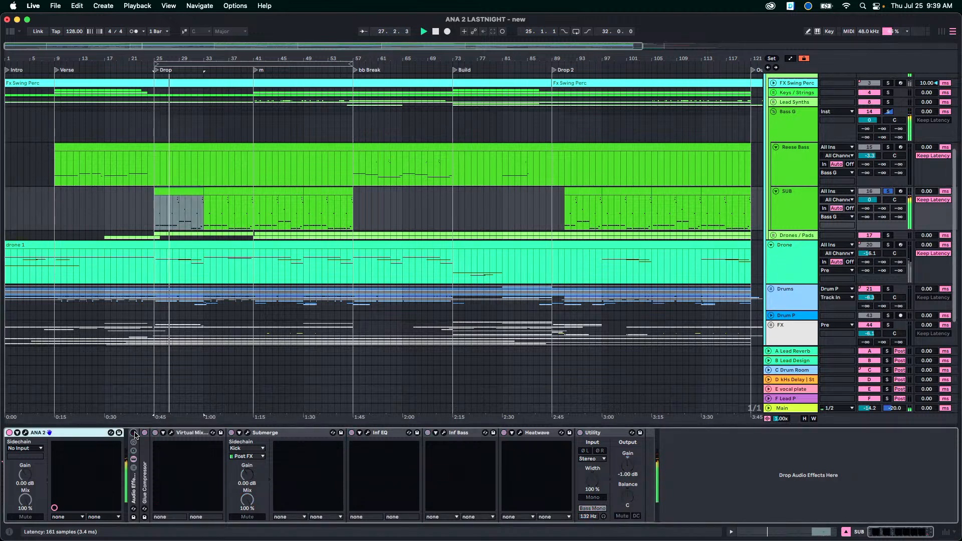
pyautogui.click(25, 432)
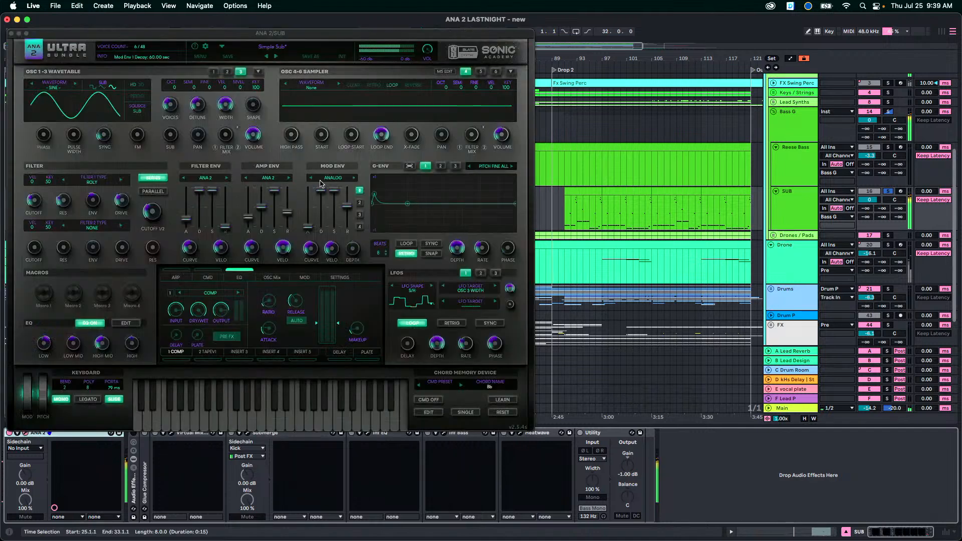
pyautogui.moveTo(339, 35); pyautogui.dragTo(337, 13)
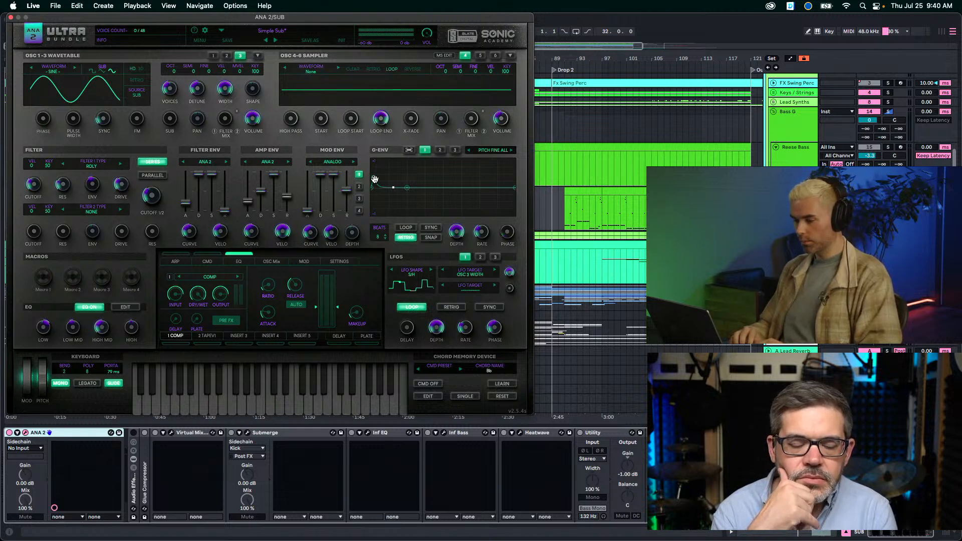
# Exaggerate and widen the initial spike of graph envelope 1 on fine pitch, and bring it back to a short, small blip.
pyautogui.moveTo(374, 179); pyautogui.dragTo(376, 153)
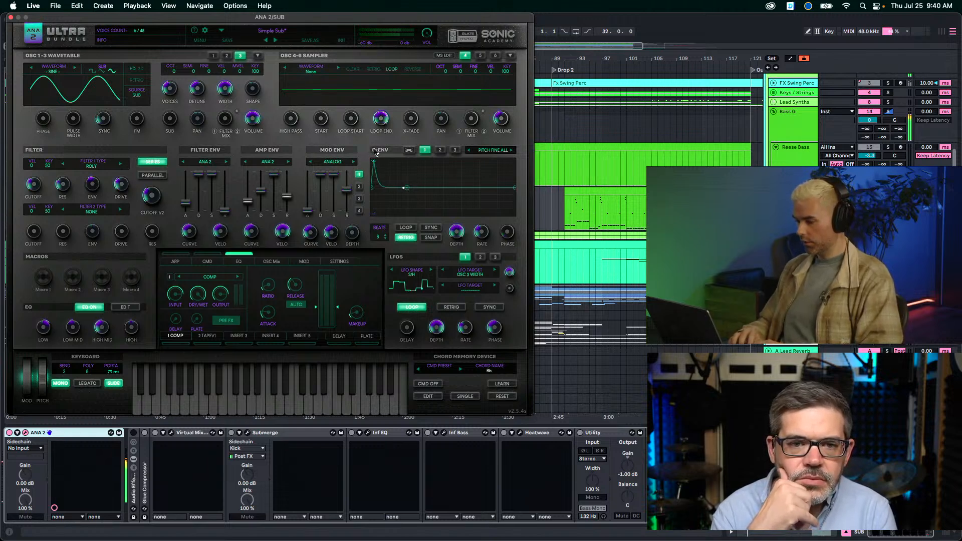
pyautogui.moveTo(385, 188); pyautogui.dragTo(388, 159)
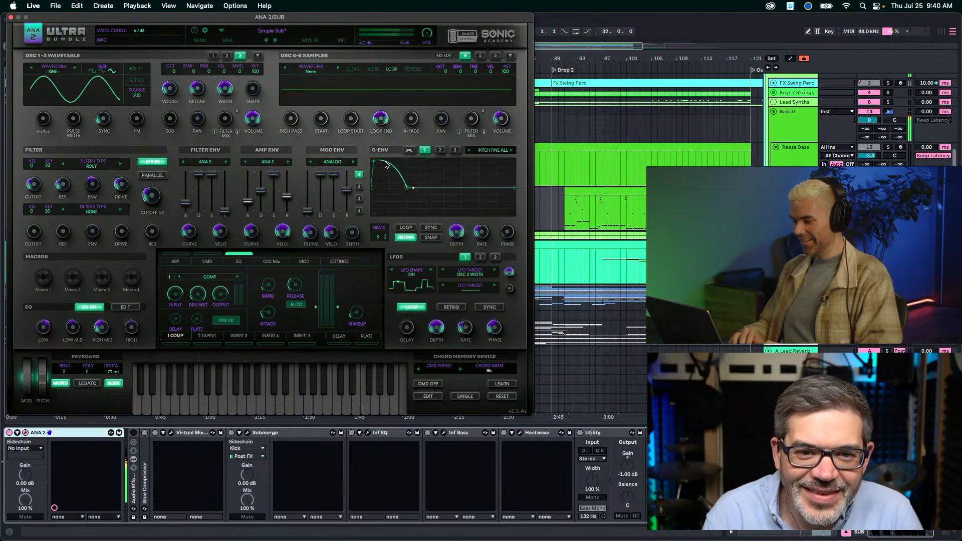
pyautogui.moveTo(387, 164)
pyautogui.mouseDown()
pyautogui.moveTo(385, 177)
pyautogui.moveTo(375, 171)
pyautogui.moveTo(378, 192)
pyautogui.moveTo(374, 174)
pyautogui.mouseUp()
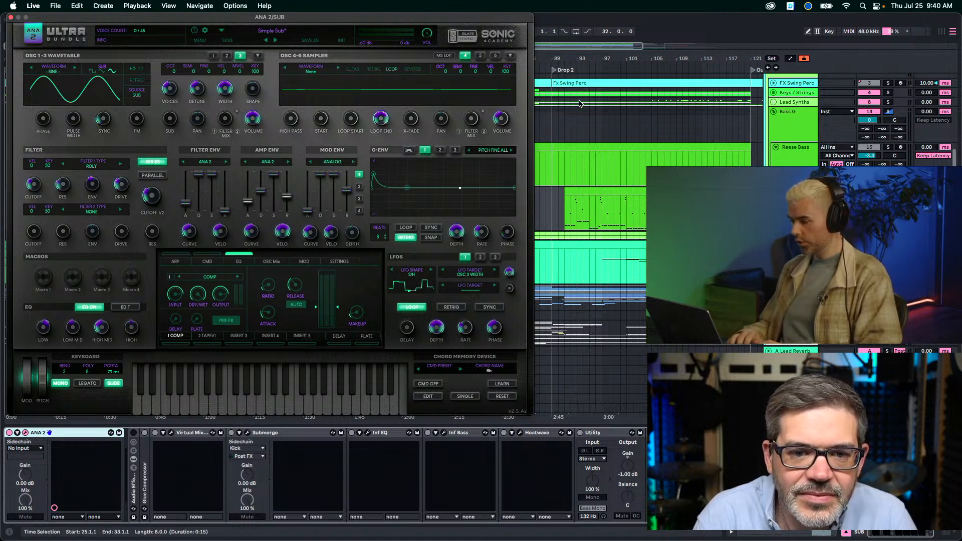
# Audition the SUB track's high notes in Drop 2, starting from bar 92.4.1.
pyautogui.click(579, 103)
pyautogui.scroll(5, 611, 193)
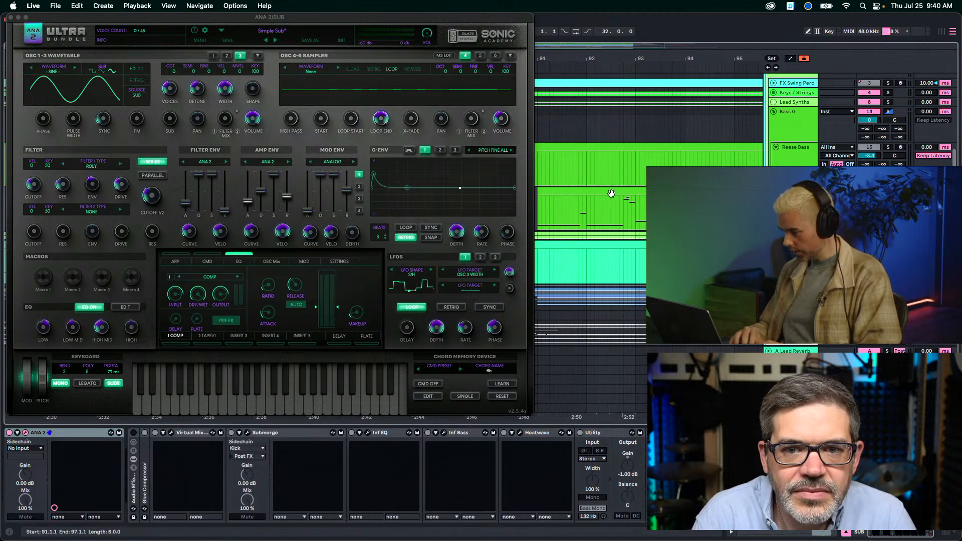
pyautogui.click(623, 210)
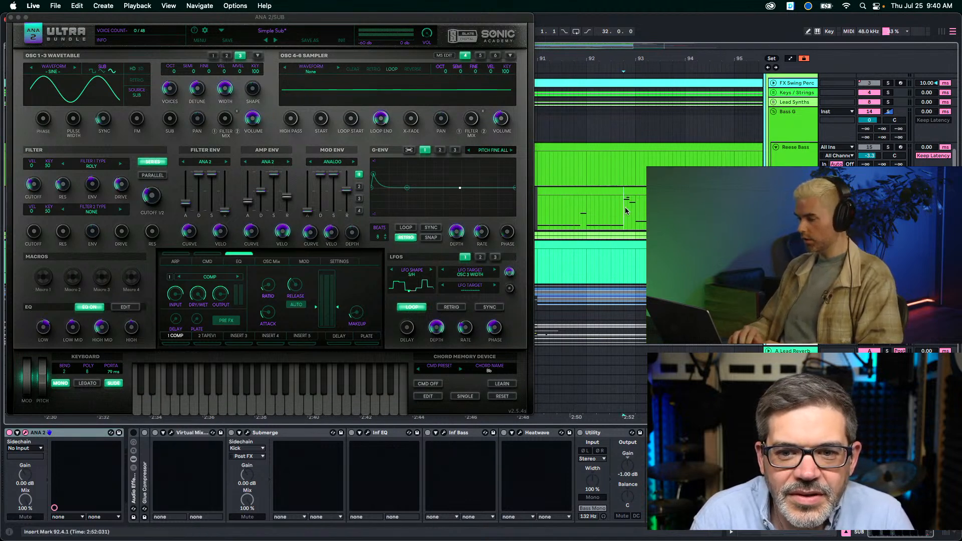
pyautogui.press('space')
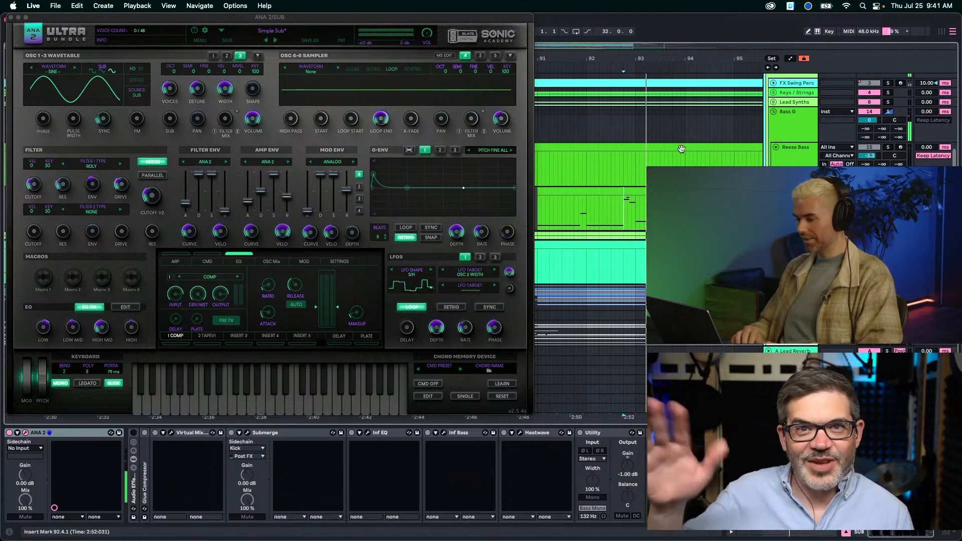
# Audition the SUB track in the second half of the first Drop, starting from bar 44.3.3.
pyautogui.press('-')
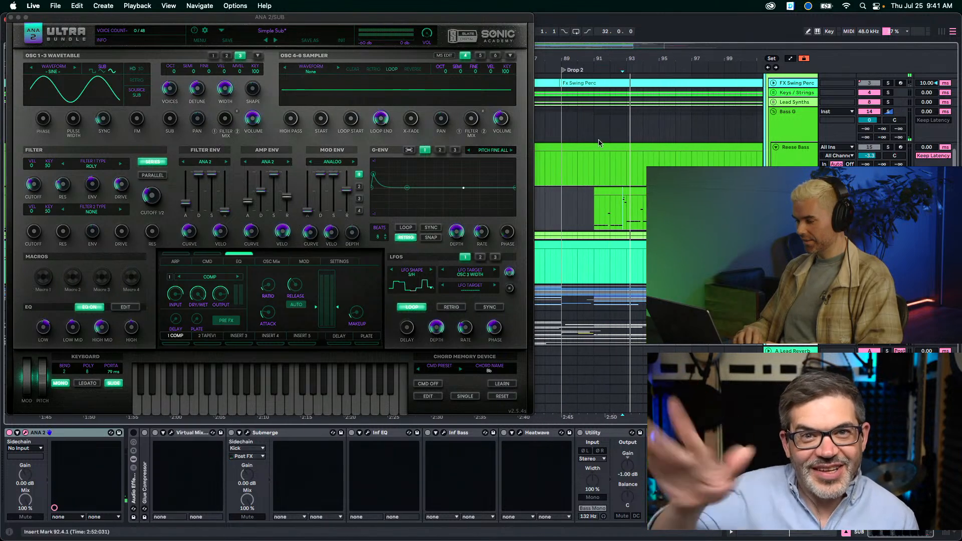
pyautogui.hscroll(-15, 572, 182)
pyautogui.click(573, 182)
pyautogui.press('Left')
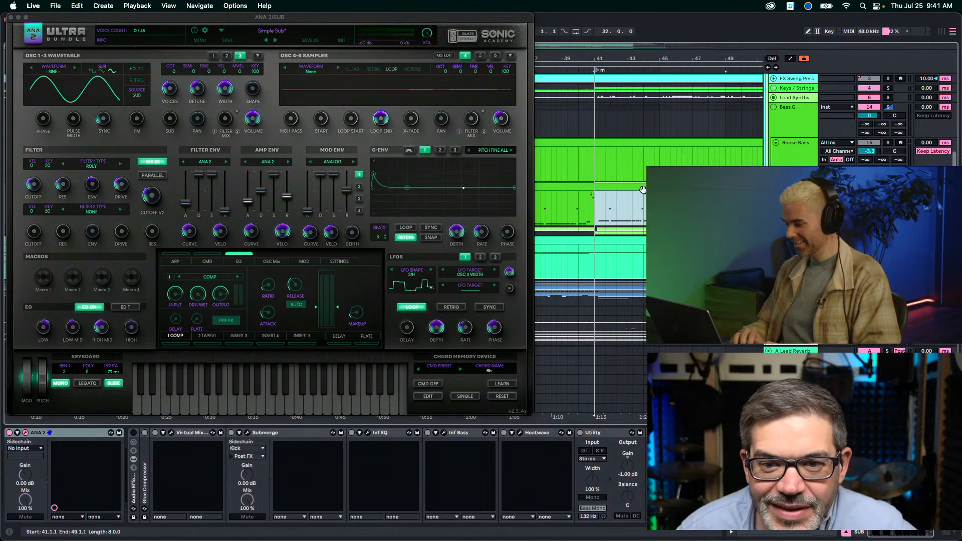
pyautogui.click(610, 215)
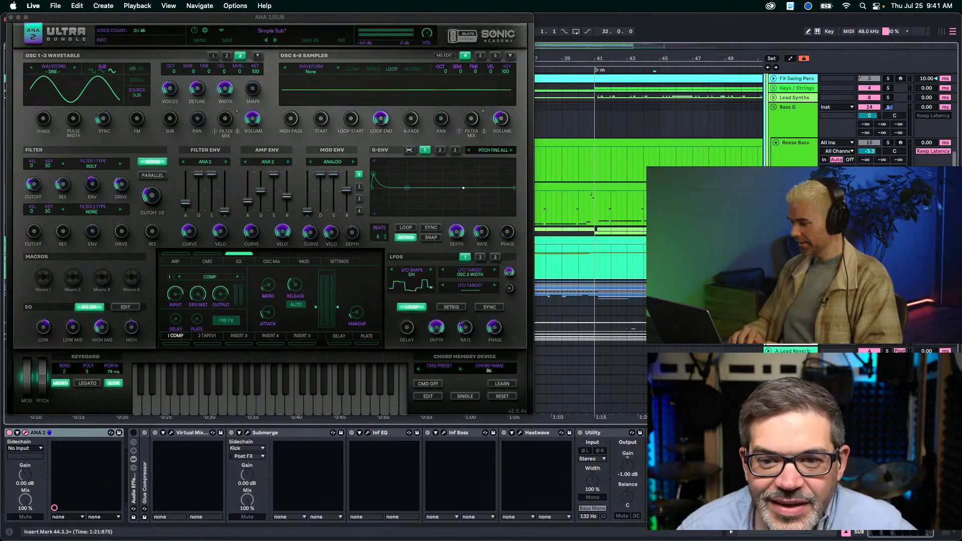
pyautogui.moveTo(653, 58); pyautogui.dragTo(652, 75)
pyautogui.press('space')
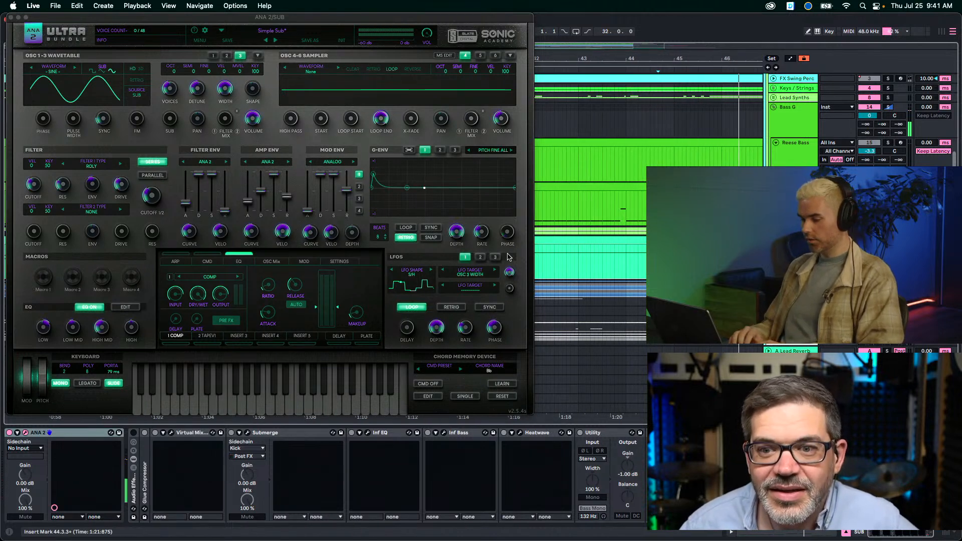
# Re-enable the SUB effect rack and bypass Virtual Mix Rack, Inf EQ, Inf Bass, Heatwave and Utility inside it.
pyautogui.click(134, 432)
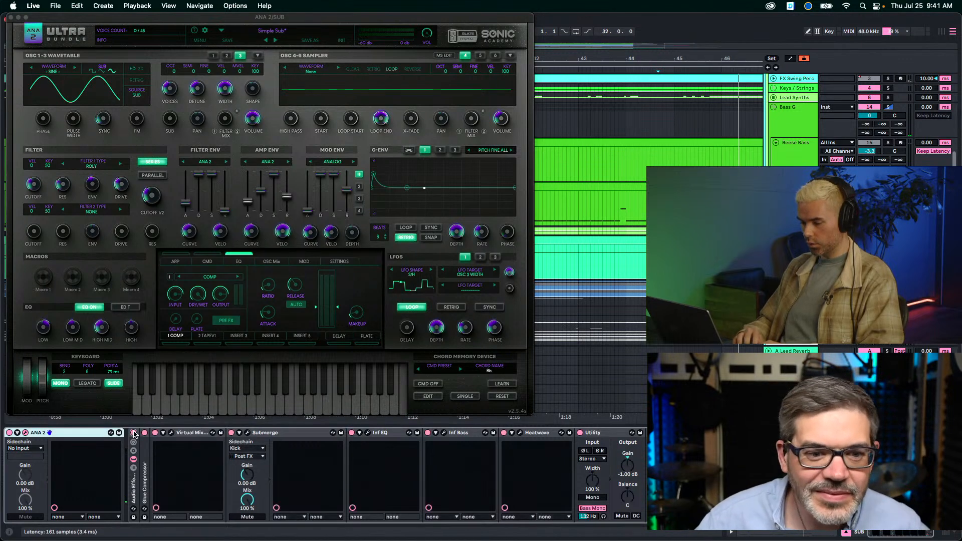
pyautogui.click(159, 434)
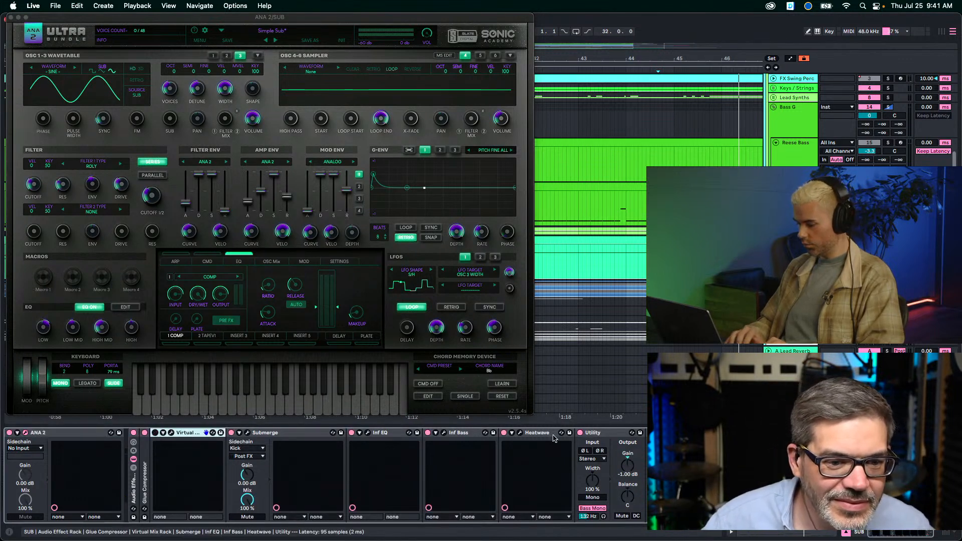
pyautogui.click(378, 434)
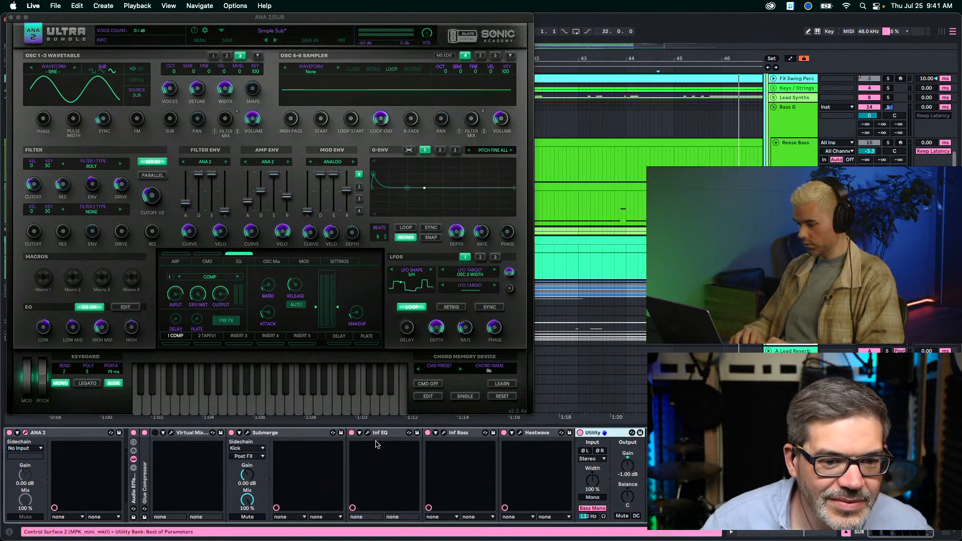
pyautogui.click(351, 435)
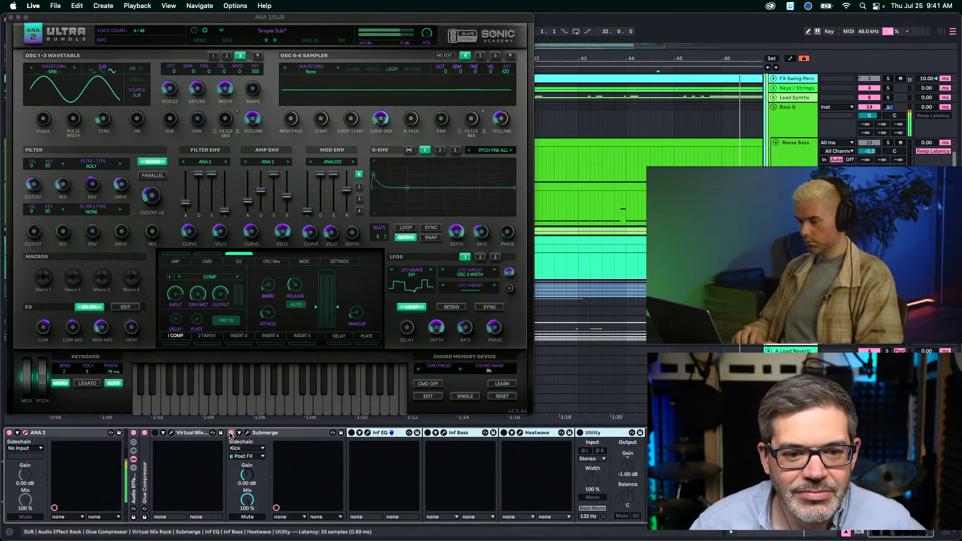
# Play the sub from bar 44.4.1, switch Virtual Mix Rack back on and open its plug-in window.
pyautogui.click(661, 205)
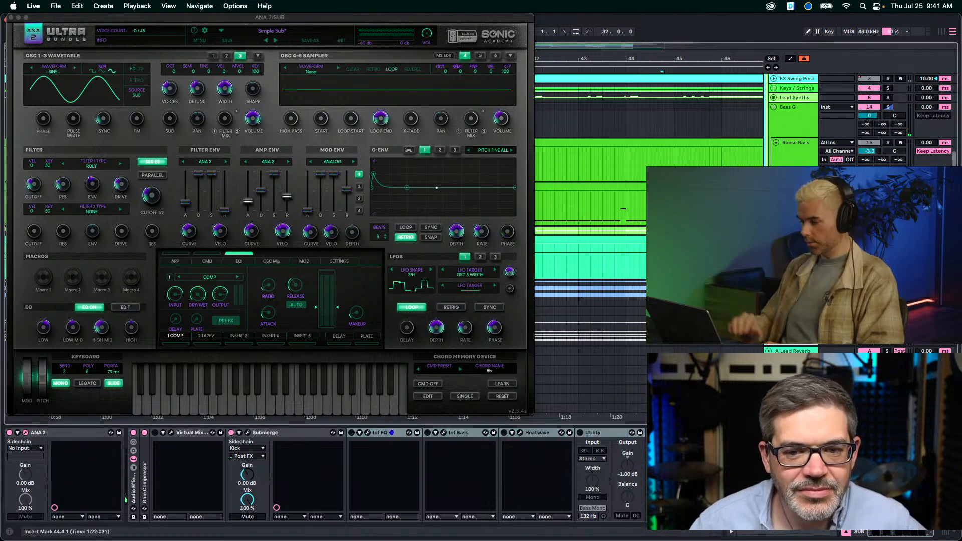
pyautogui.press('space')
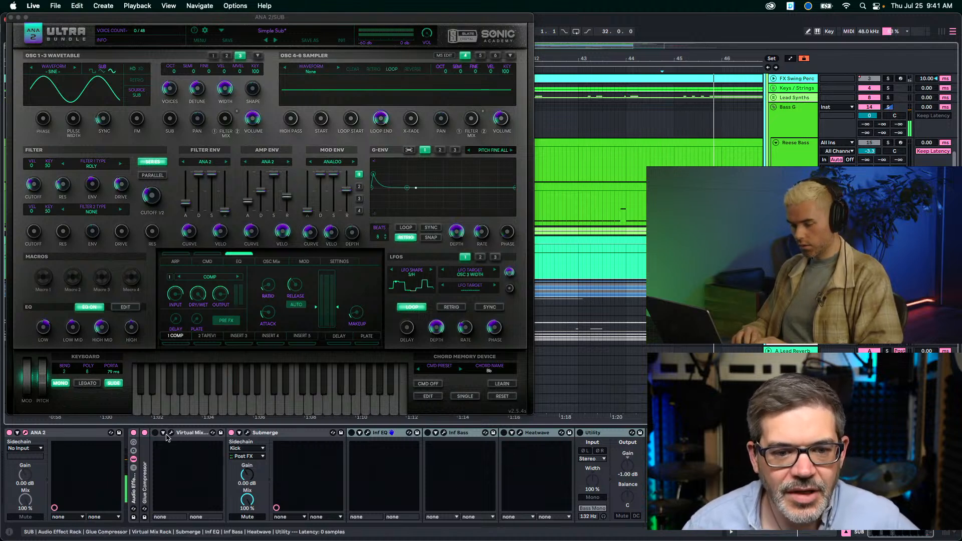
pyautogui.click(193, 434)
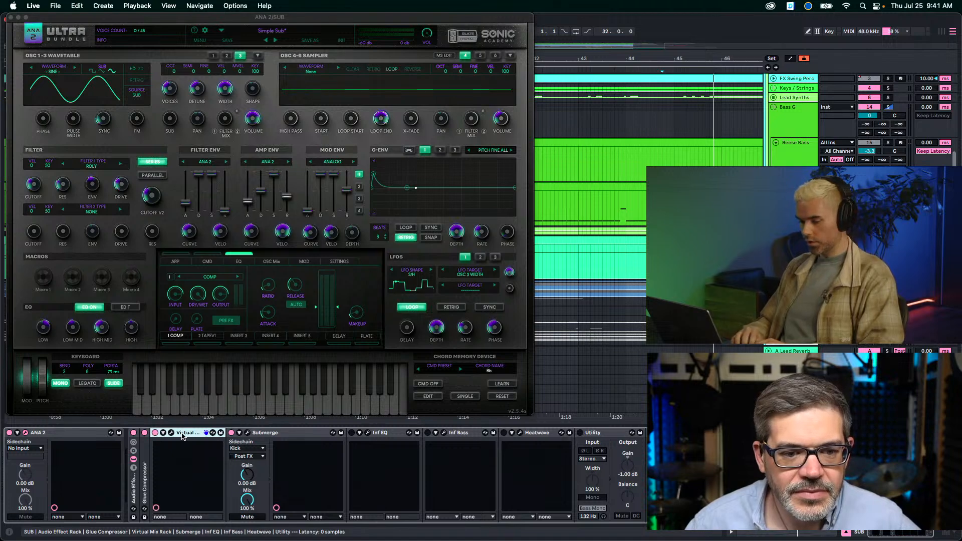
pyautogui.click(172, 434)
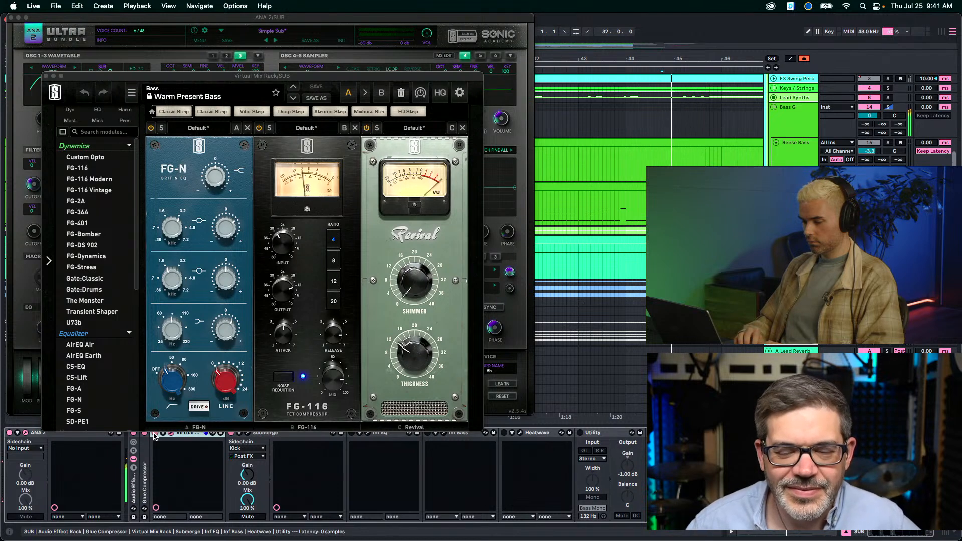
# Close the Virtual Mix Rack and ANA 2 windows and select the Submerge device in the SUB chain.
pyautogui.click(47, 76)
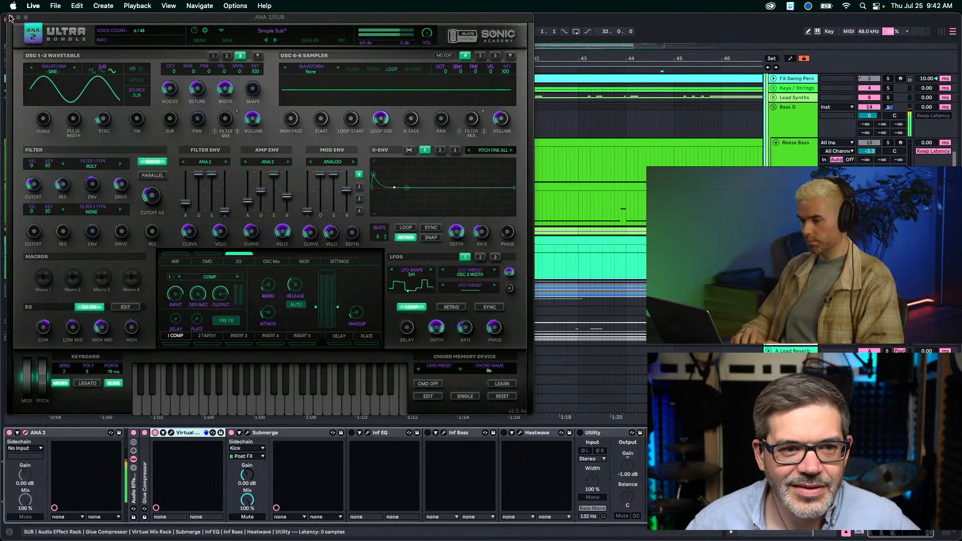
pyautogui.click(9, 17)
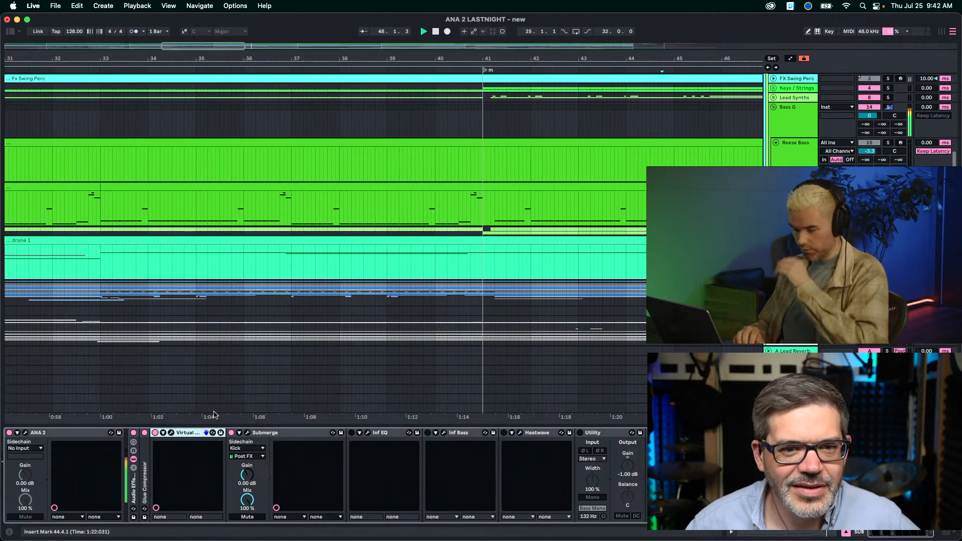
pyautogui.click(289, 433)
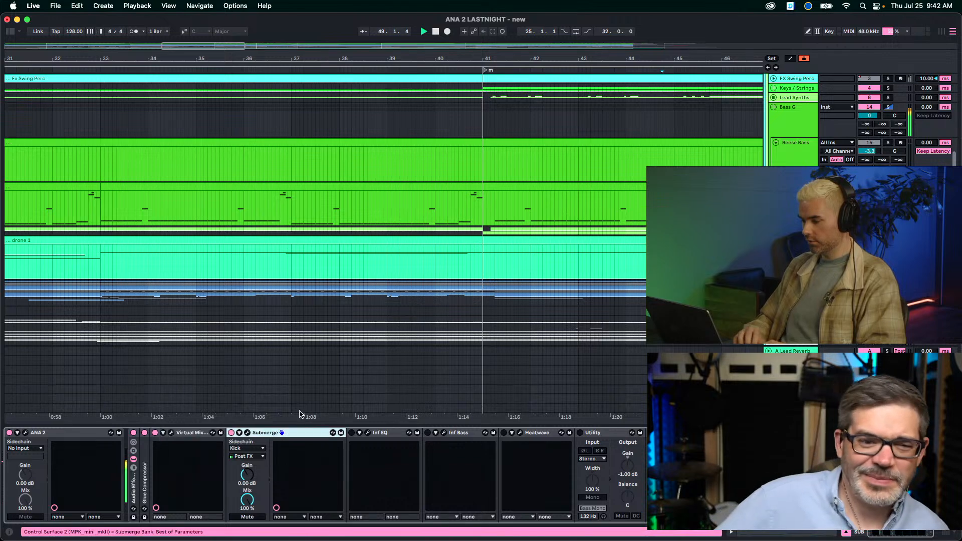
# Inspect the MIDI notes of the SUB clips at bars 41 to 49 and 25 to 33 during playback, and select the SUB track.
pyautogui.moveTo(435, 58); pyautogui.dragTo(431, 30)
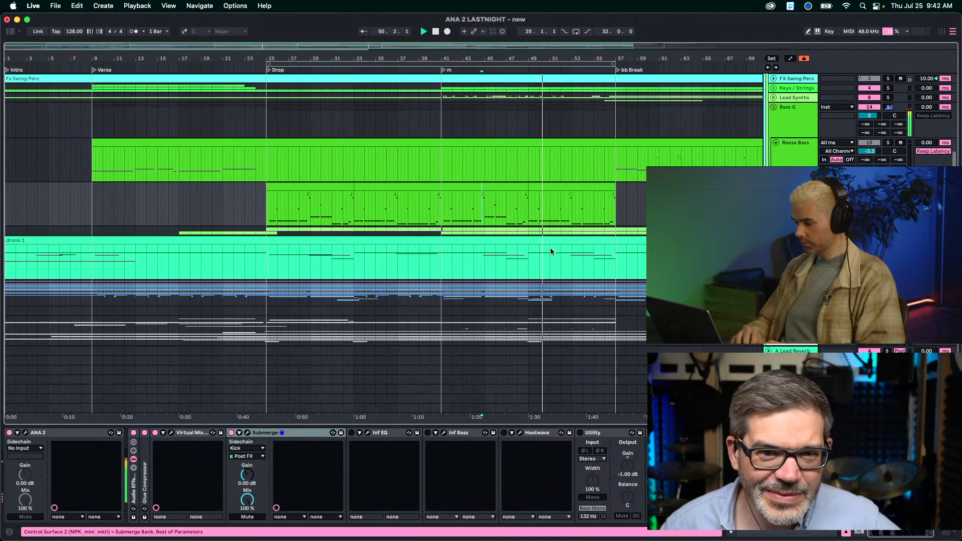
pyautogui.doubleClick(517, 188)
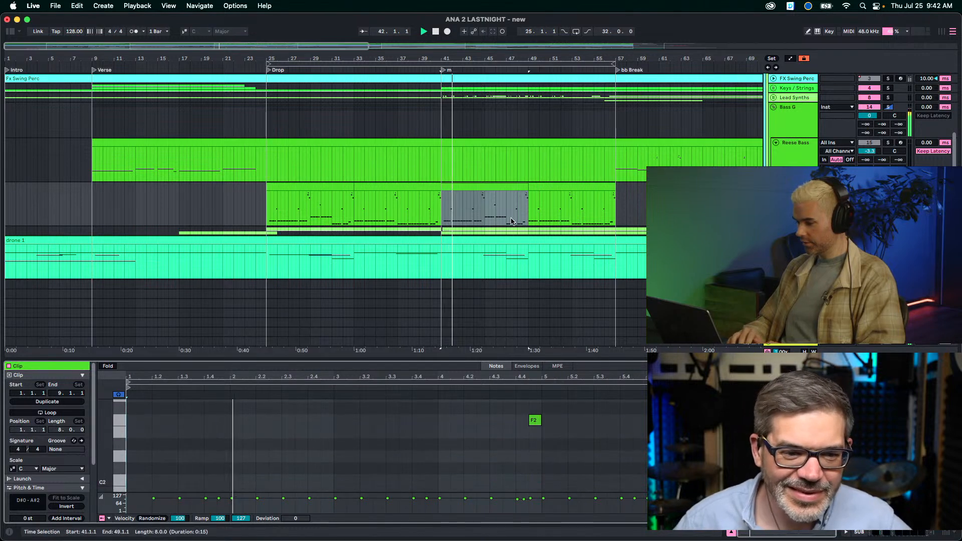
pyautogui.click(507, 218)
pyautogui.press('space')
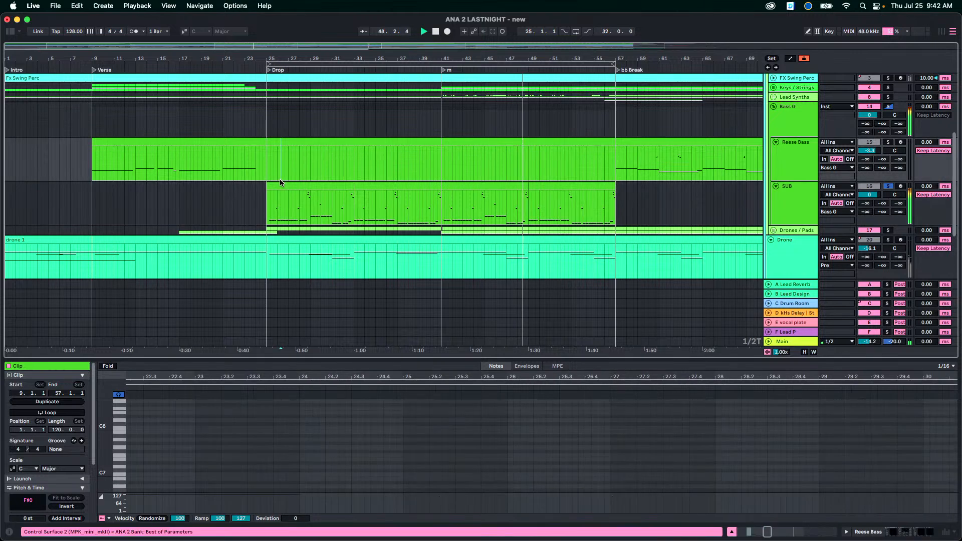
pyautogui.click(279, 185)
pyautogui.click(803, 207)
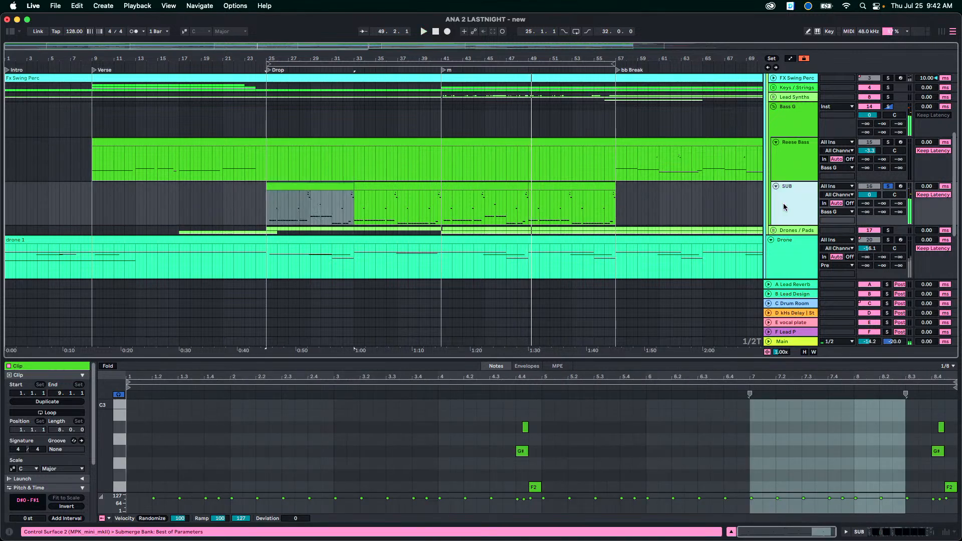
# Open Submerge from the SUB track's device chain and, during playback, sweep Morph up to 50.5 before settling it at 27.5.
pyautogui.doubleClick(797, 203)
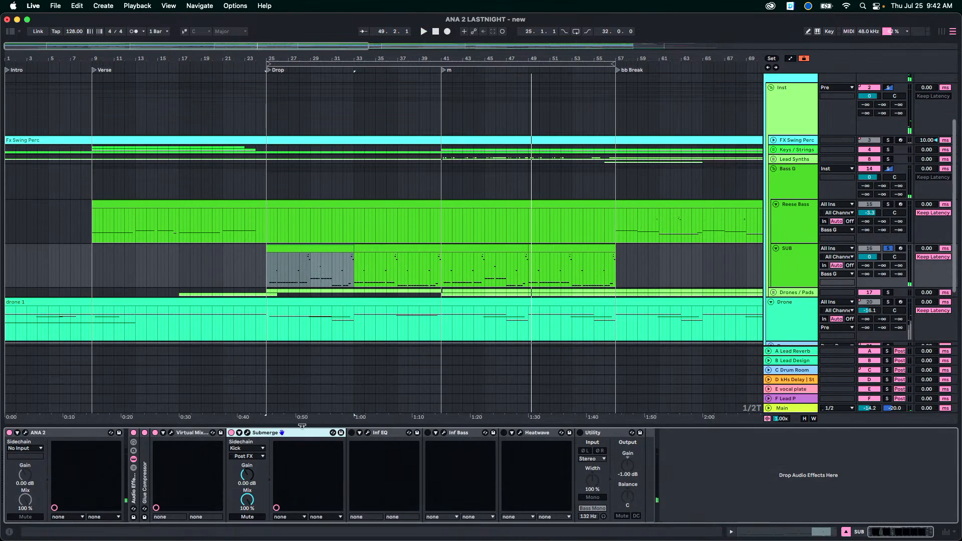
pyautogui.click(247, 432)
pyautogui.press('space')
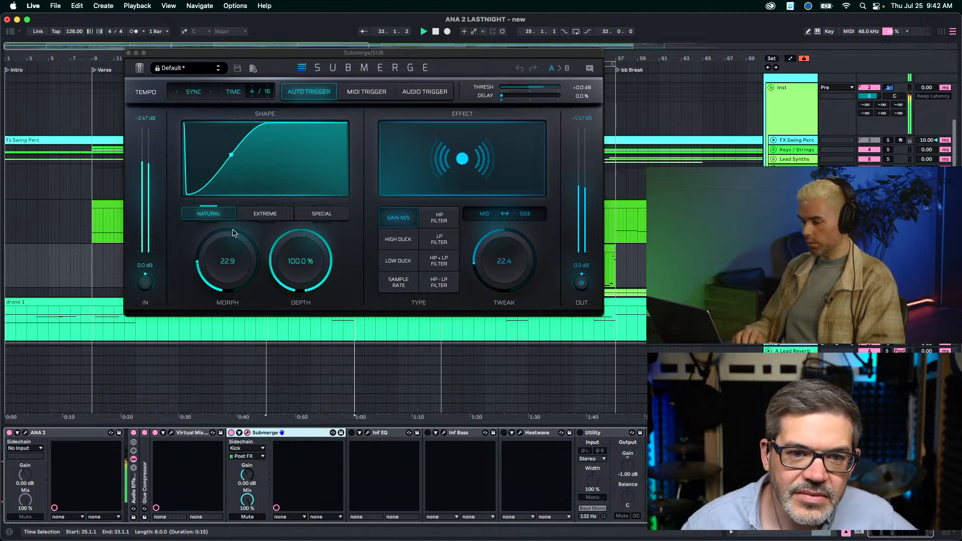
pyautogui.click(226, 248)
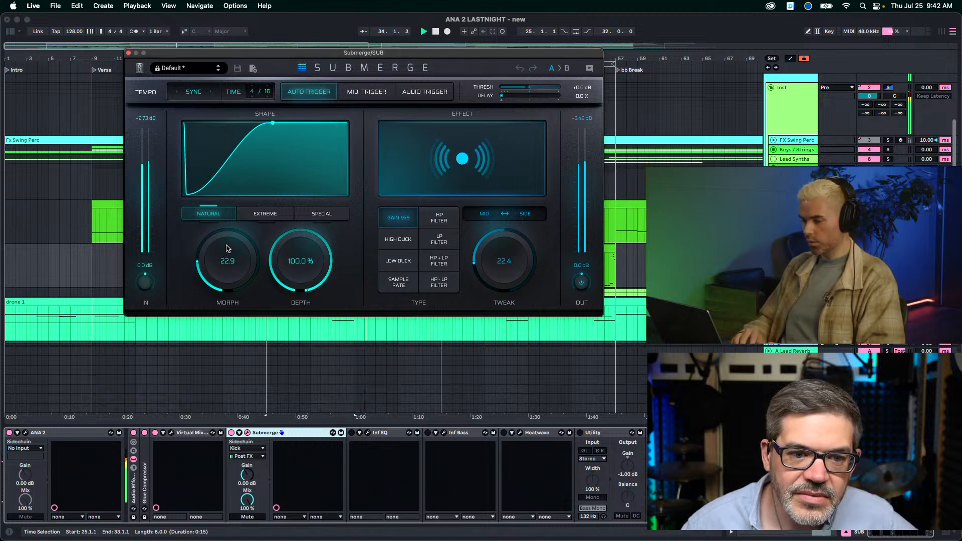
pyautogui.moveTo(227, 248); pyautogui.dragTo(214, 180)
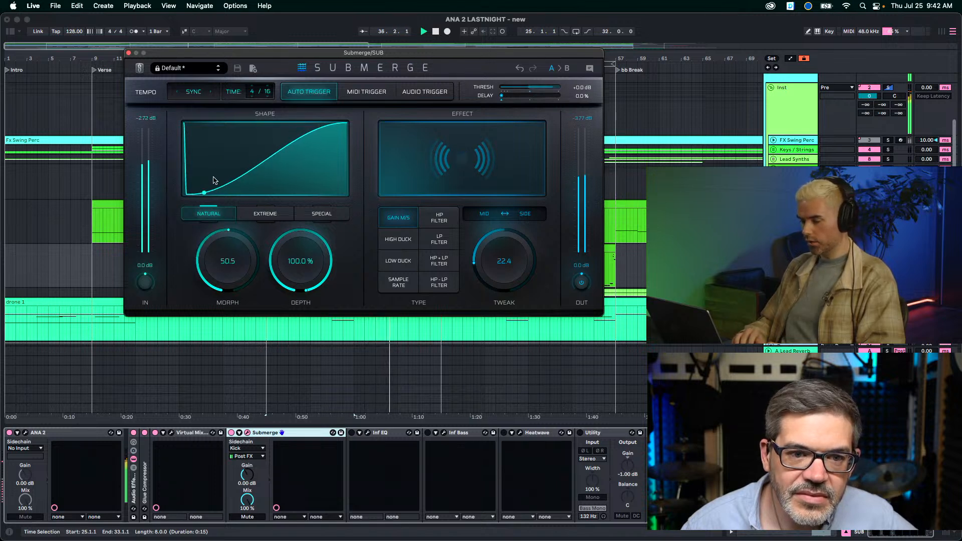
pyautogui.moveTo(238, 250)
pyautogui.mouseDown()
pyautogui.moveTo(232, 296)
pyautogui.moveTo(234, 266)
pyautogui.mouseUp()
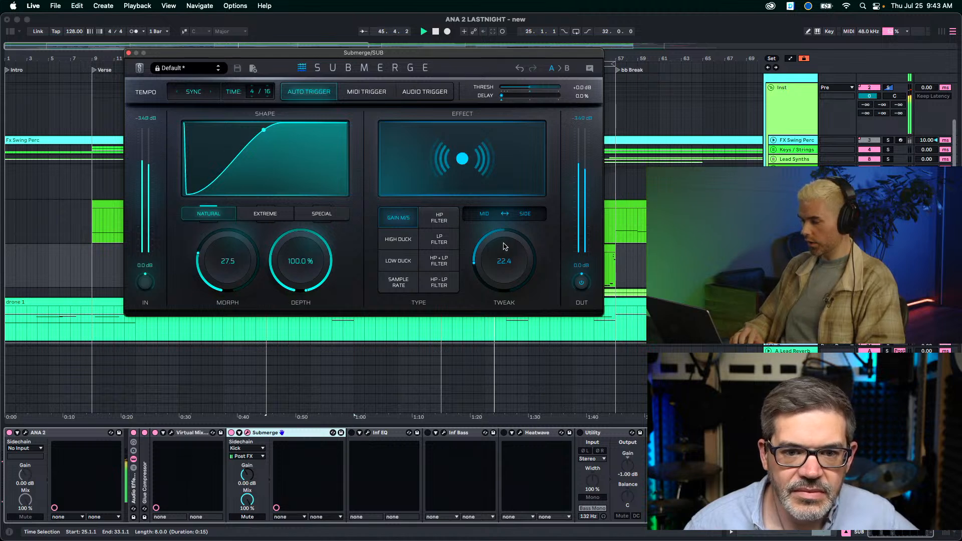
# Audition Submerge's Tweak around 50 and 20.3, settle it at 24.8, and close the Submerge window.
pyautogui.moveTo(504, 246); pyautogui.dragTo(504, 208)
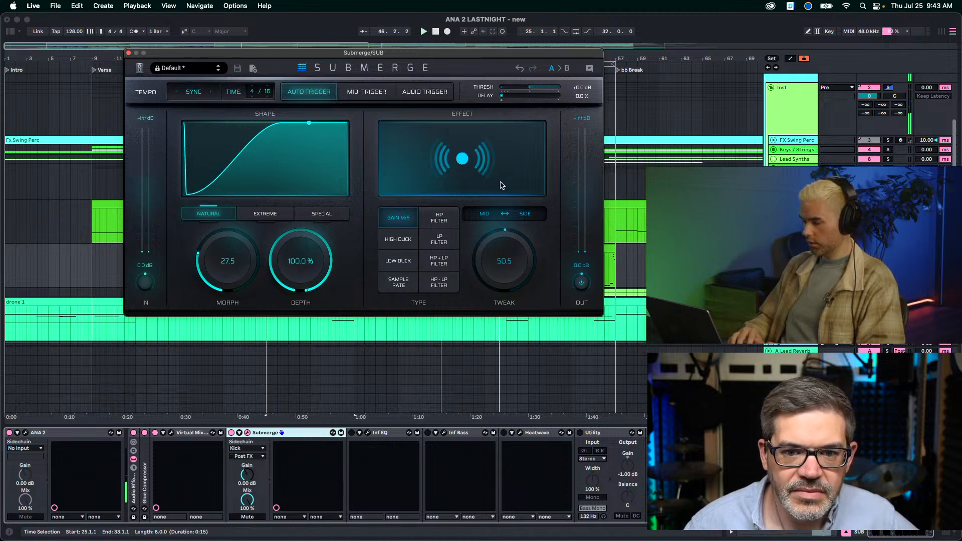
pyautogui.press('space')
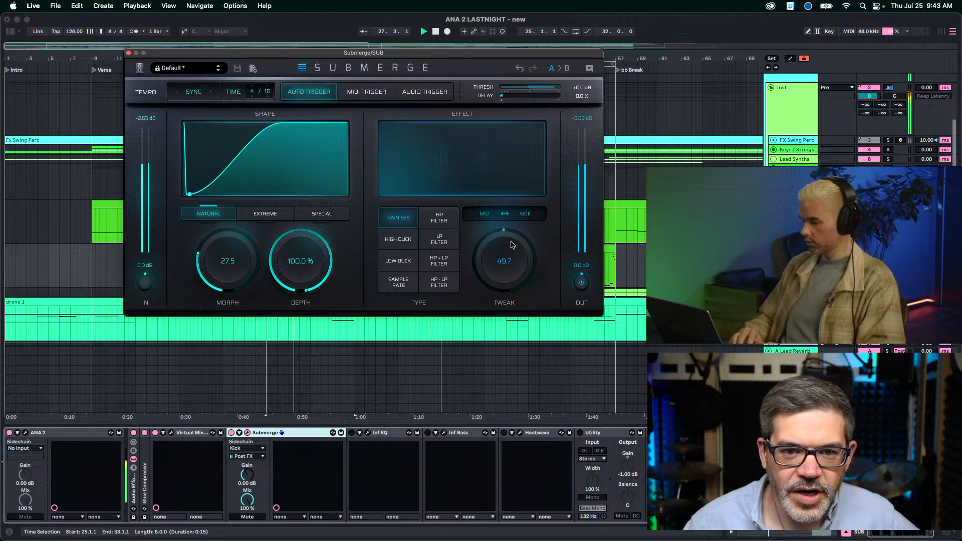
pyautogui.moveTo(505, 260); pyautogui.dragTo(500, 293)
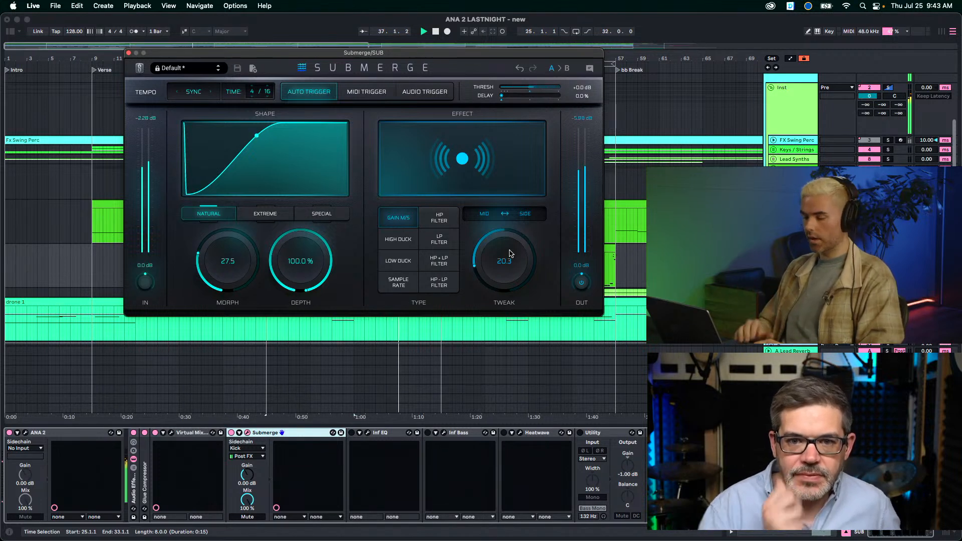
pyautogui.moveTo(510, 254); pyautogui.dragTo(508, 243)
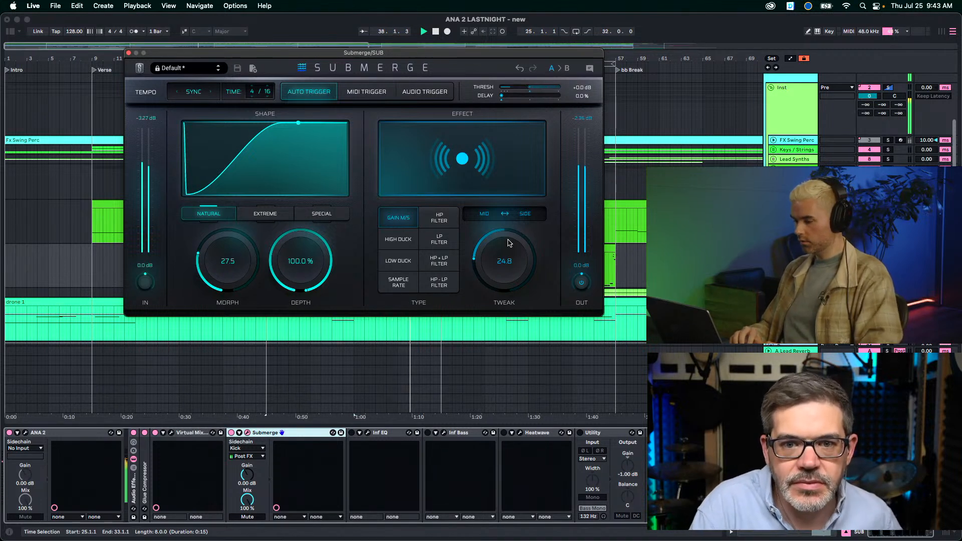
pyautogui.press('space')
pyautogui.press('space')
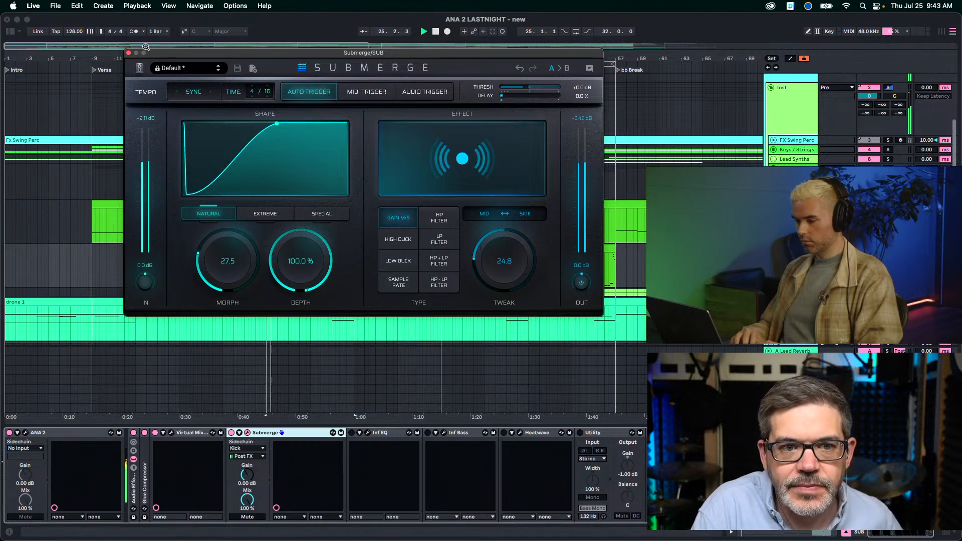
pyautogui.click(128, 52)
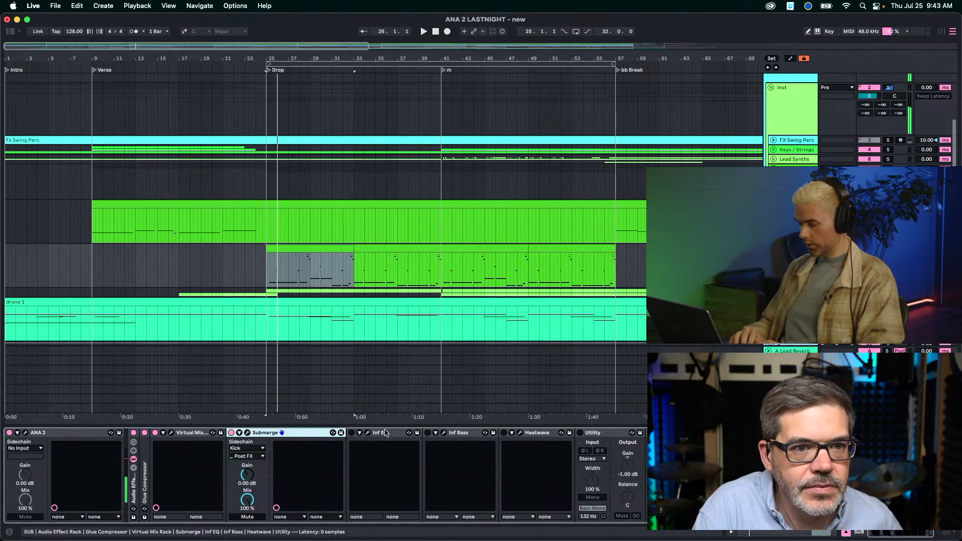
# Open the Inf EQ plug-in window in the SUB chain, switch the device on and reposition its window to show the whole curve.
pyautogui.click(385, 432)
pyautogui.rightClick(351, 434)
pyautogui.click(369, 436)
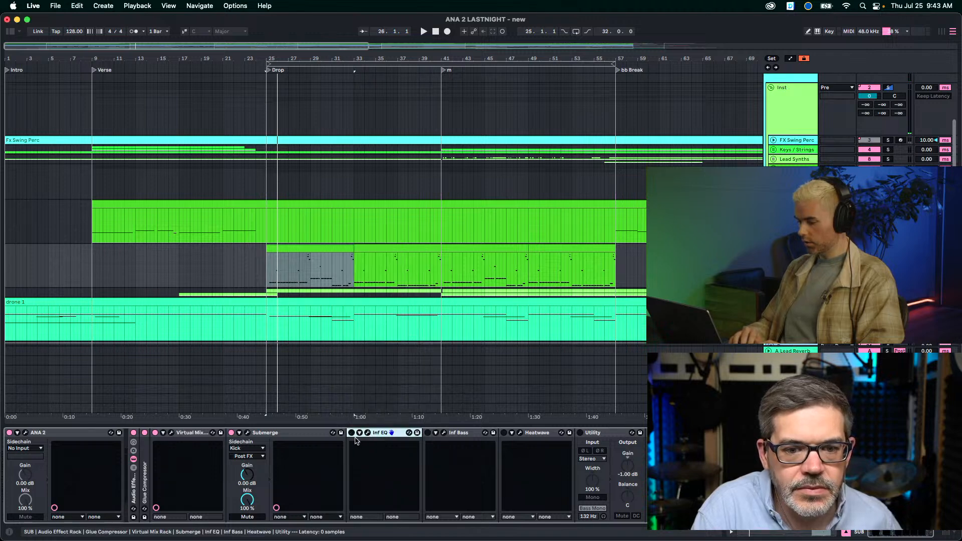
pyautogui.click(367, 433)
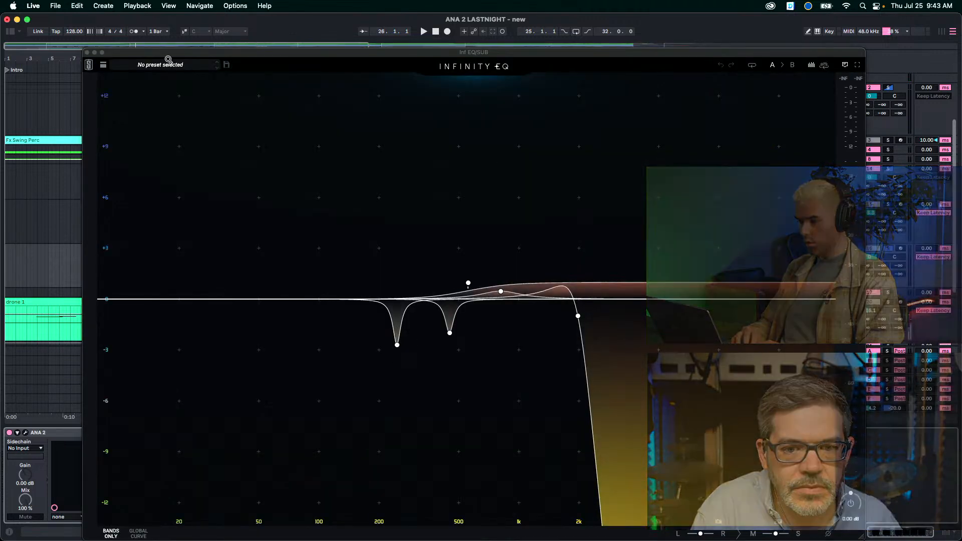
pyautogui.moveTo(168, 59); pyautogui.dragTo(535, 287)
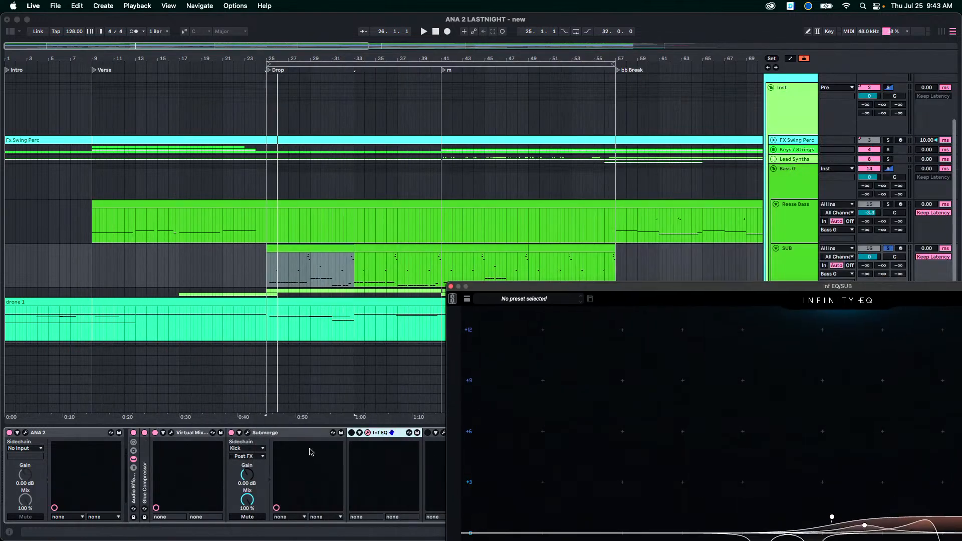
pyautogui.click(351, 433)
pyautogui.moveTo(597, 287); pyautogui.dragTo(148, 22)
# Inspect the two narrow cut bands in Infinity EQ, starting with the 246 Hz one, then play the sub and hide the plug-in window.
pyautogui.click(314, 314)
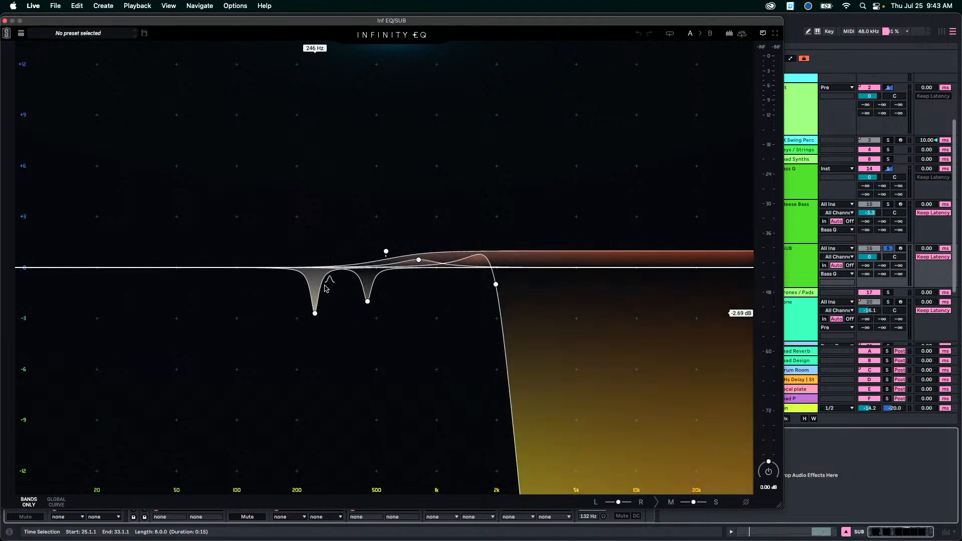
pyautogui.moveTo(320, 320)
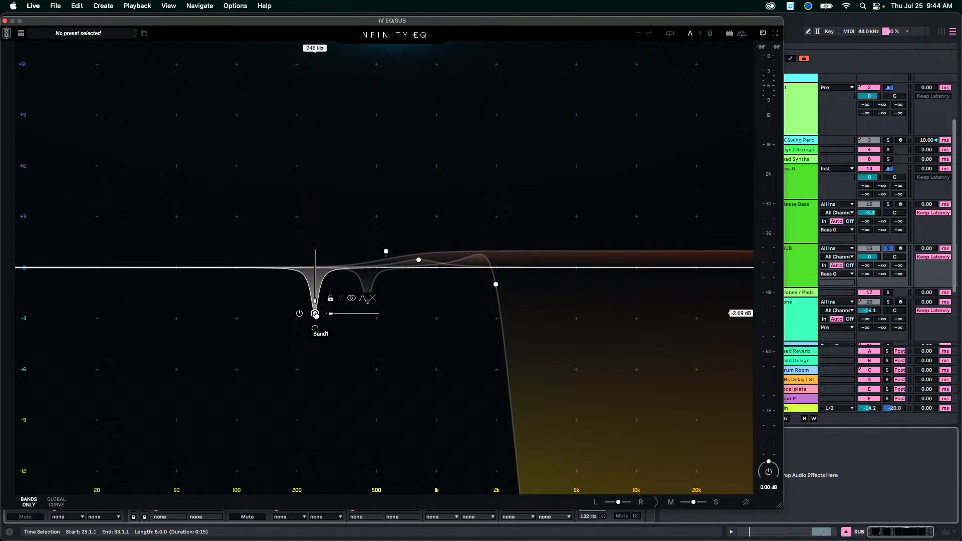
pyautogui.click(367, 301)
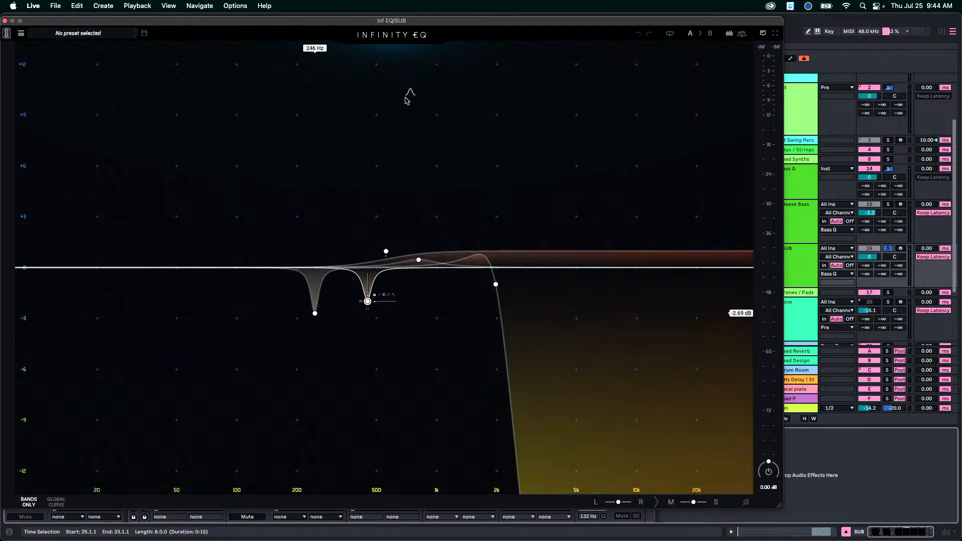
pyautogui.press('space')
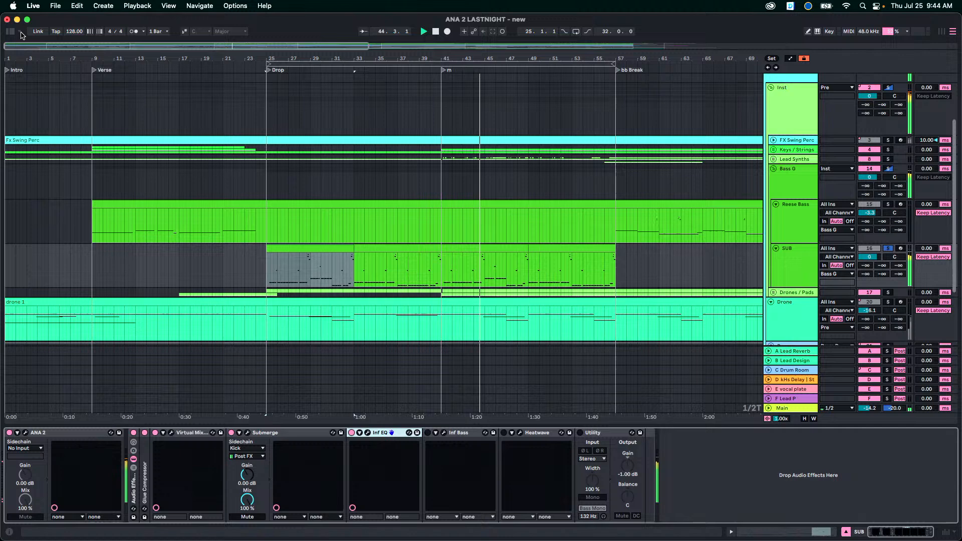
pyautogui.press('super+alt+p')
# Switch on Inf Bass in the SUB chain and compare the sub with it bypassed and active during playback from bar 25.
pyautogui.click(464, 433)
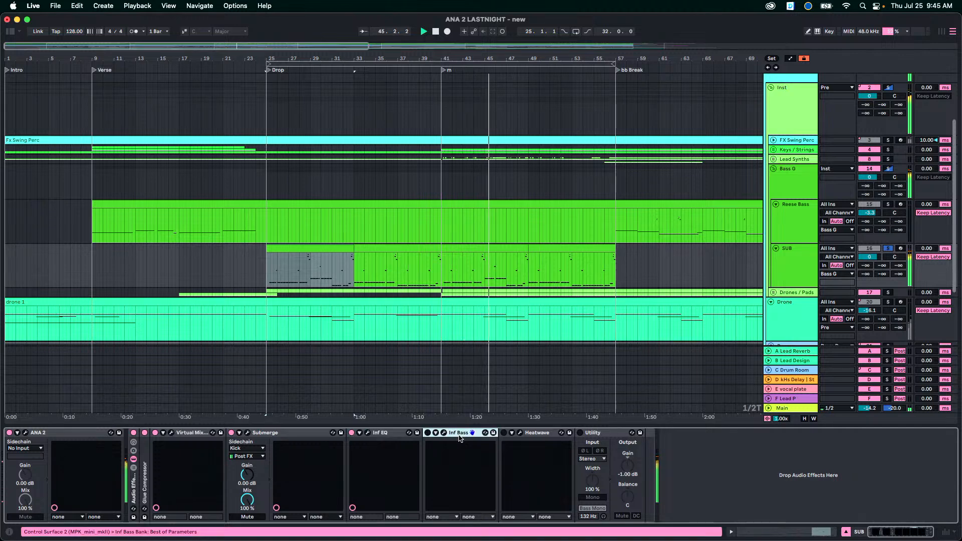
pyautogui.click(304, 250)
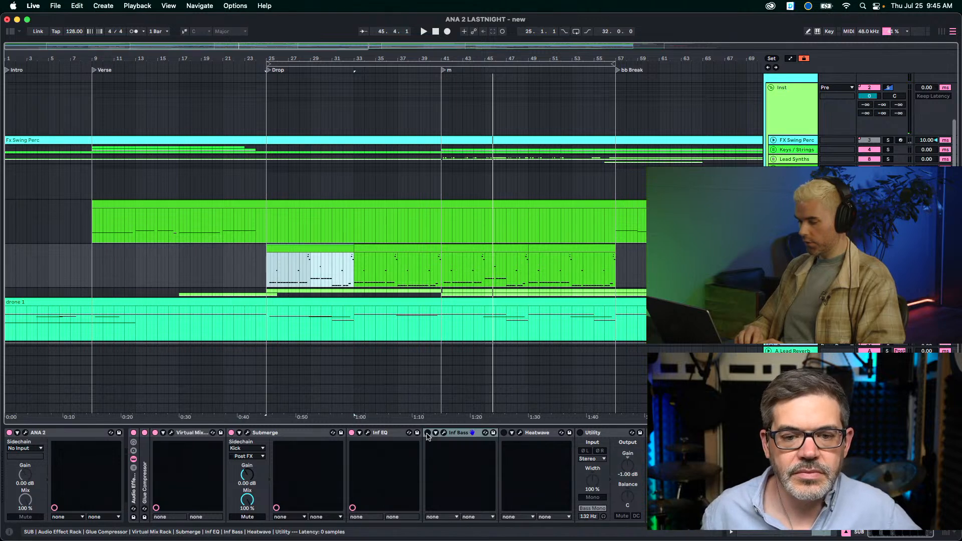
pyautogui.click(446, 435)
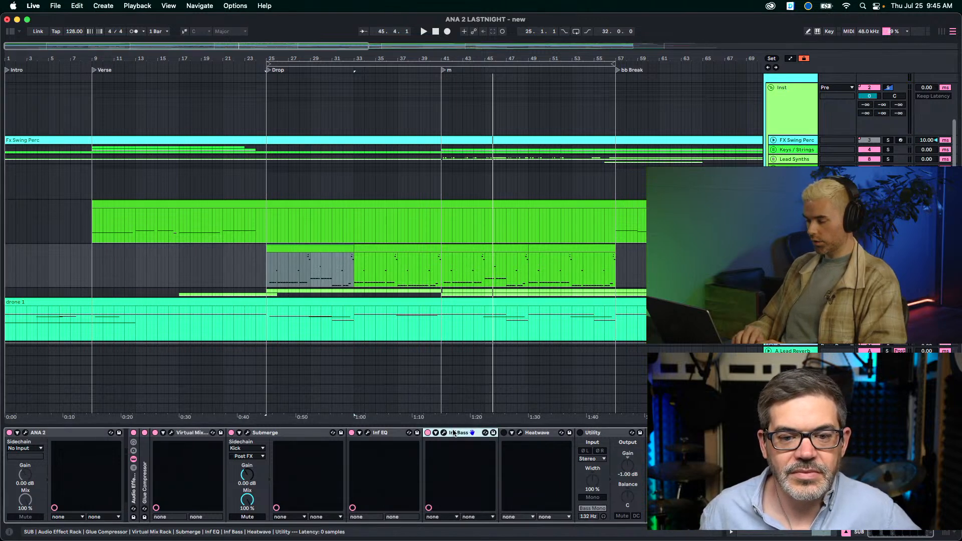
pyautogui.press('space')
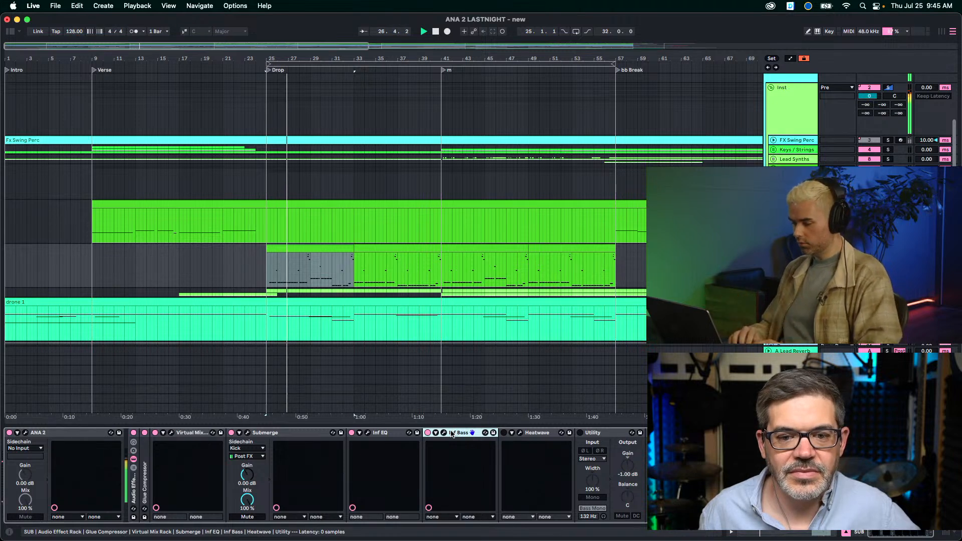
pyautogui.click(427, 433)
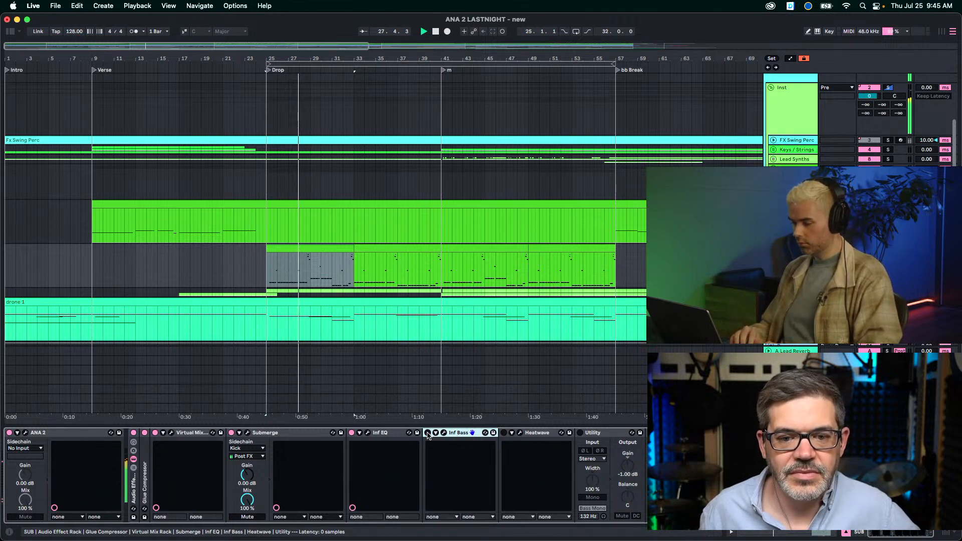
pyautogui.click(427, 433)
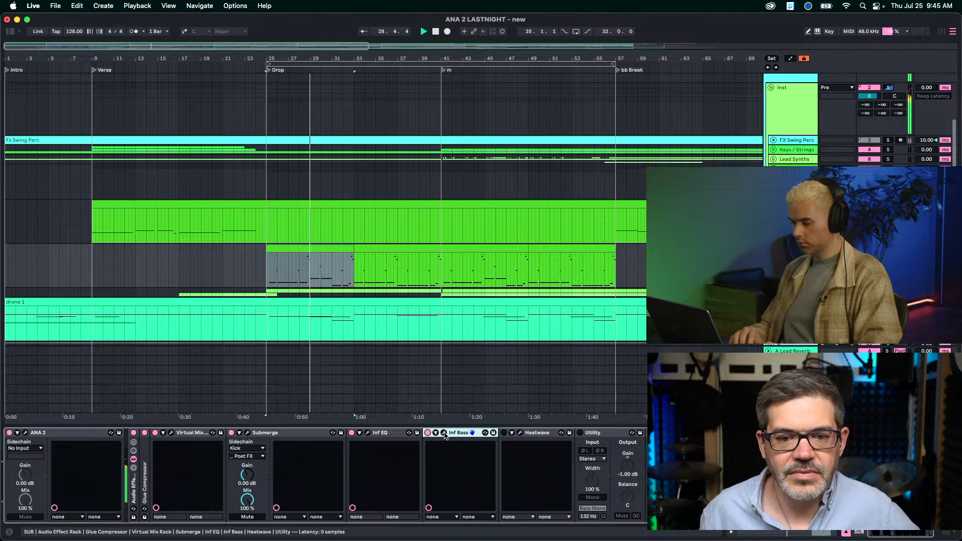
# Open the Inf Bass window, try its Output Gain control while auditioning the sub, and close the window.
pyautogui.click(443, 432)
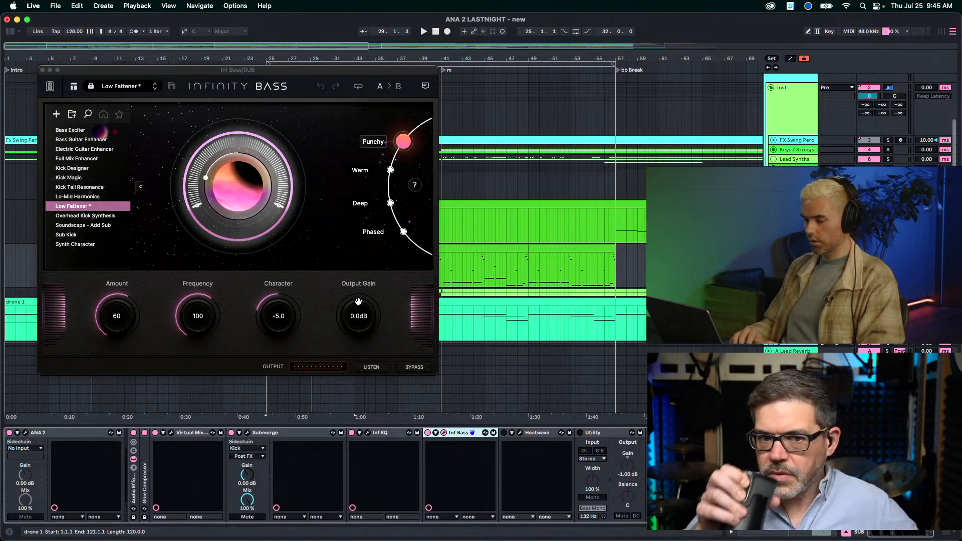
pyautogui.moveTo(358, 301); pyautogui.dragTo(354, 318)
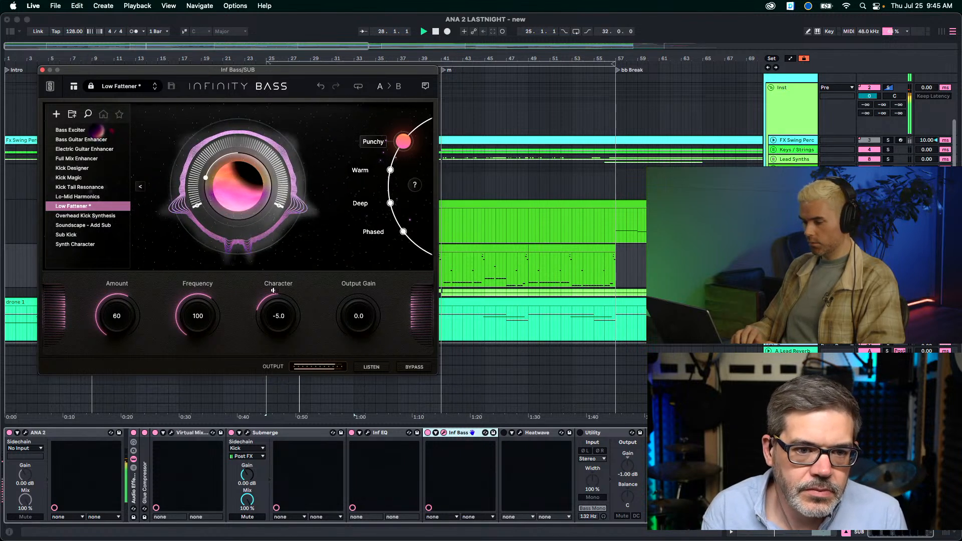
pyautogui.press('space')
pyautogui.click(42, 70)
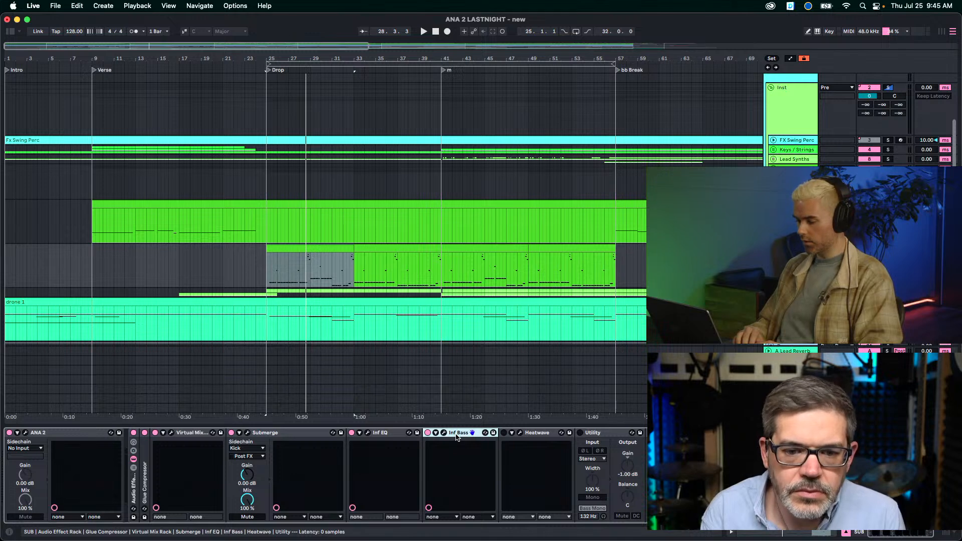
# Switch on Heatwave in the SUB chain, open its plug-in window and audition the sub from bar 25.
pyautogui.click(548, 435)
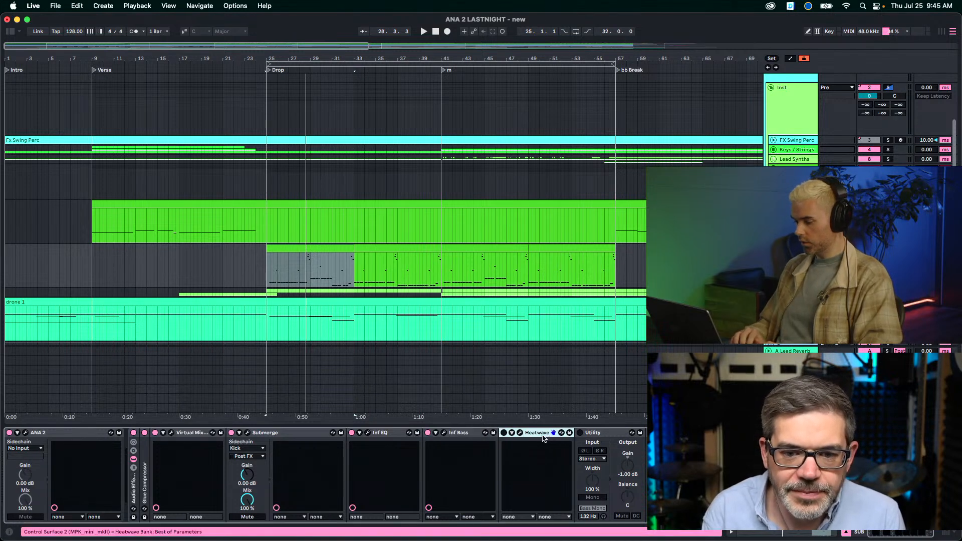
pyautogui.press('space')
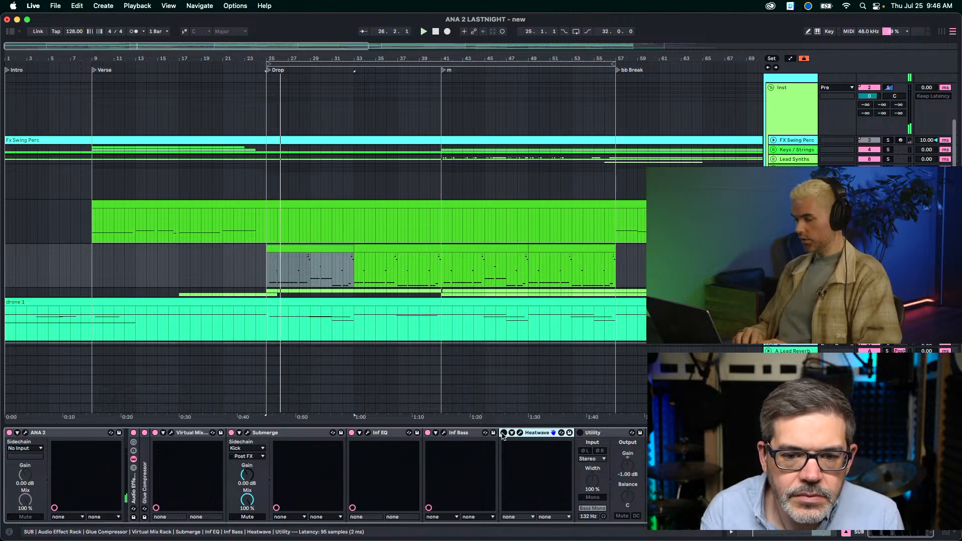
pyautogui.click(519, 433)
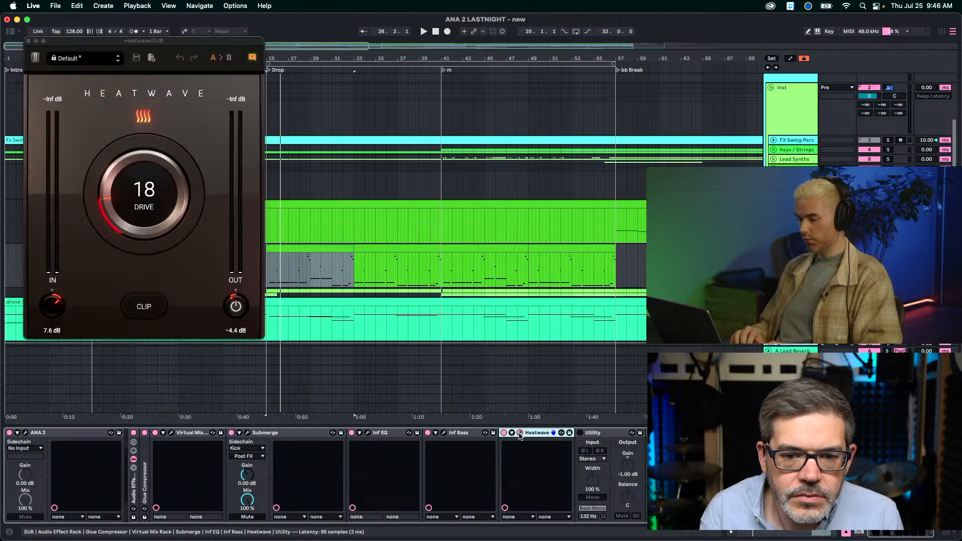
pyautogui.press('space')
pyautogui.press('space')
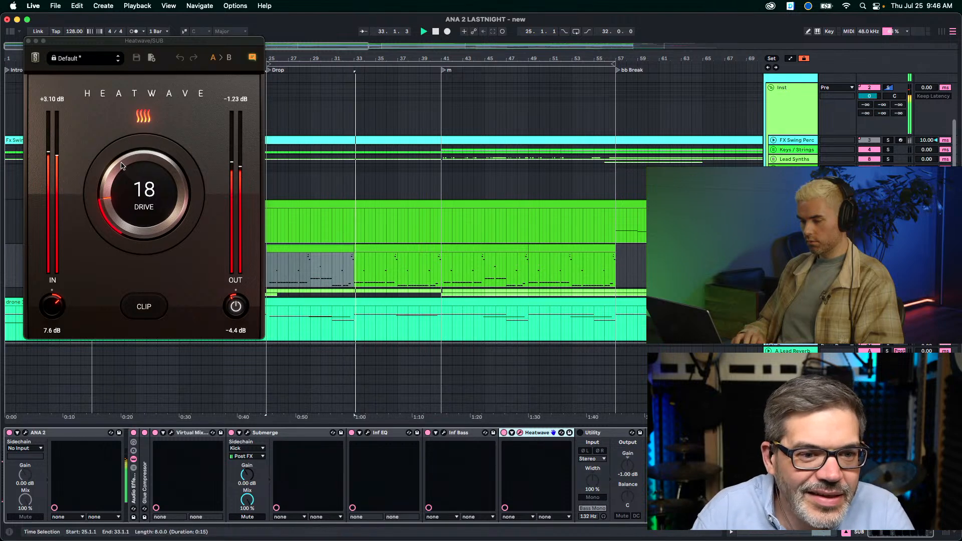
pyautogui.press('space')
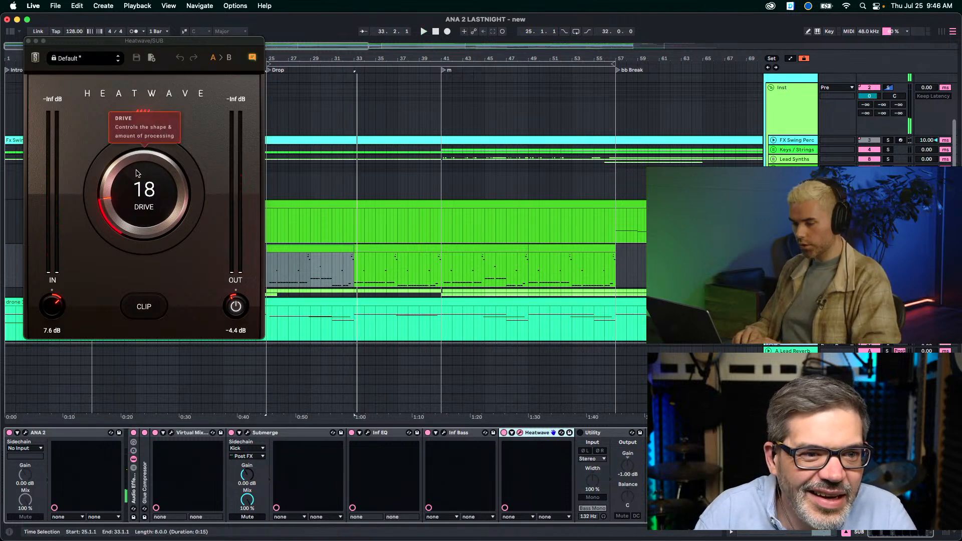
# Raise Heatwave's Drive to 100 while the sub plays, then ease it back to 97.
pyautogui.click(132, 205)
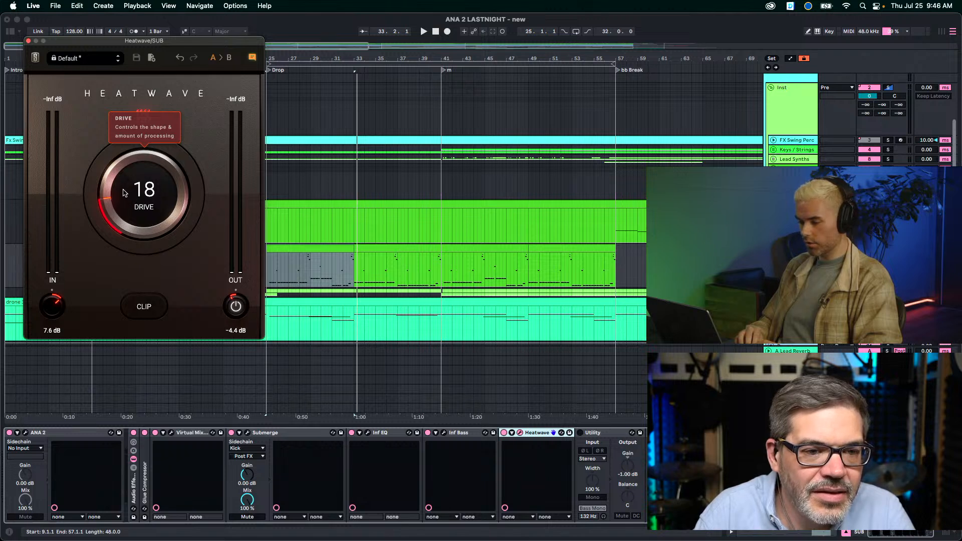
pyautogui.press('space')
pyautogui.moveTo(122, 195); pyautogui.dragTo(115, 24)
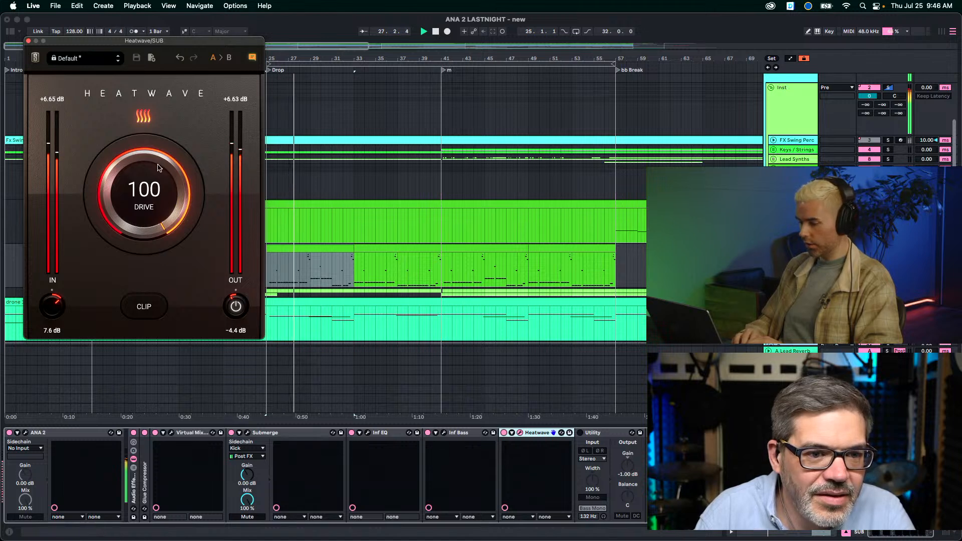
pyautogui.moveTo(152, 160); pyautogui.dragTo(151, 164)
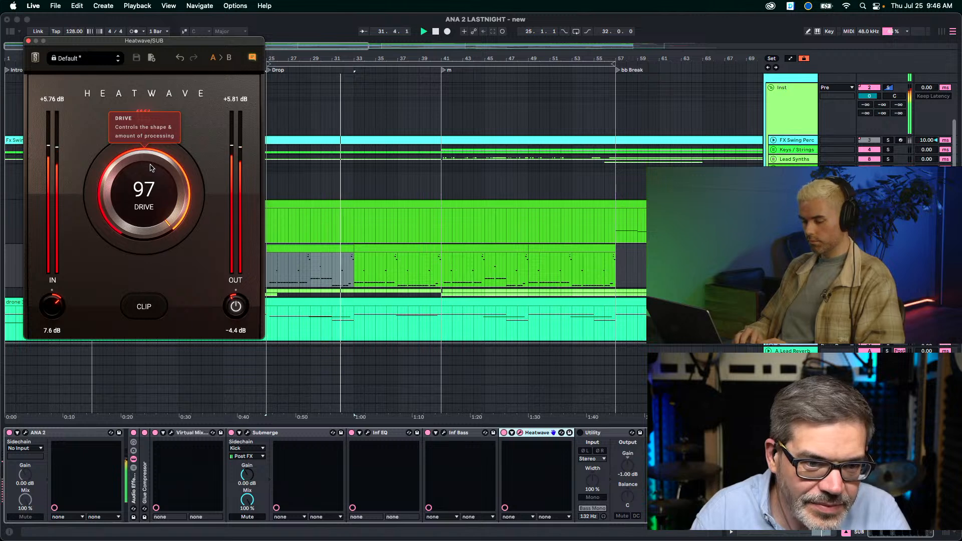
# Undo the last Drive change, then try Heatwave's Drive at 100 while auditioning the sub.
pyautogui.press('super+z')
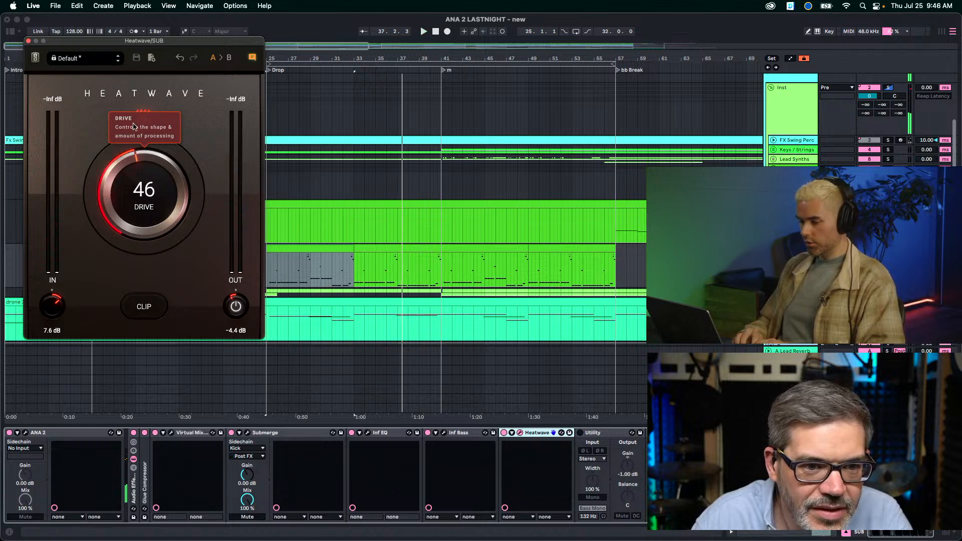
pyautogui.moveTo(134, 127); pyautogui.dragTo(145, 3)
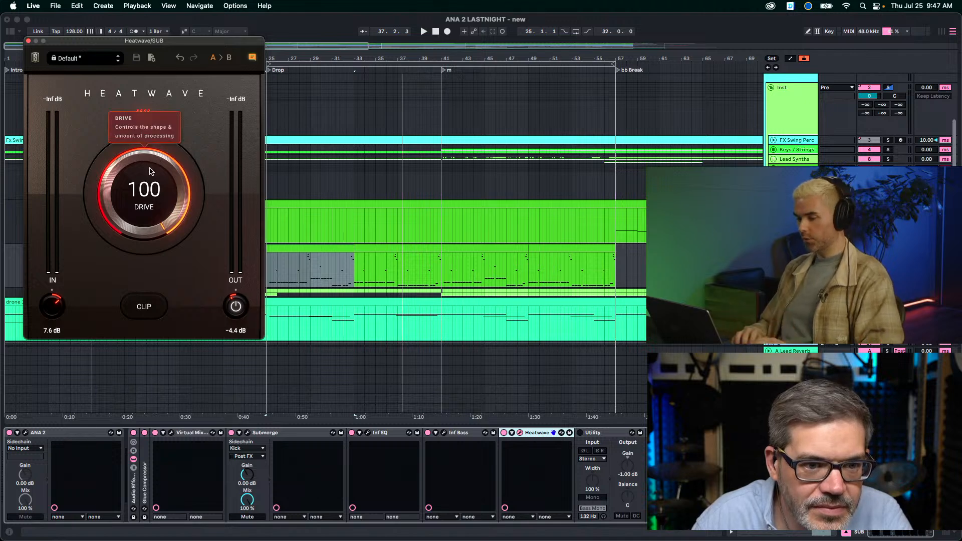
pyautogui.press('space')
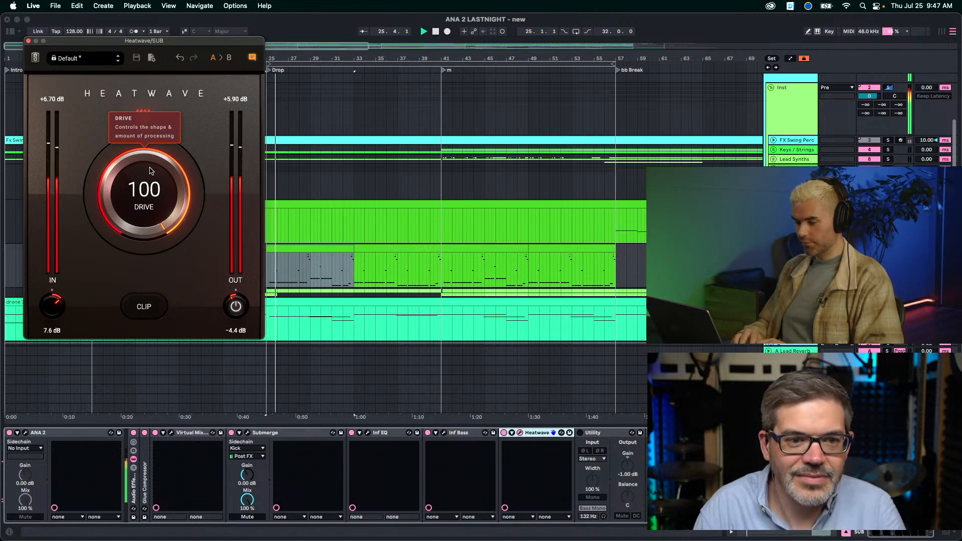
# Lower Heatwave's Drive to 20 and compare the sub with the effect bypassed and active.
pyautogui.moveTo(150, 171); pyautogui.dragTo(154, 201)
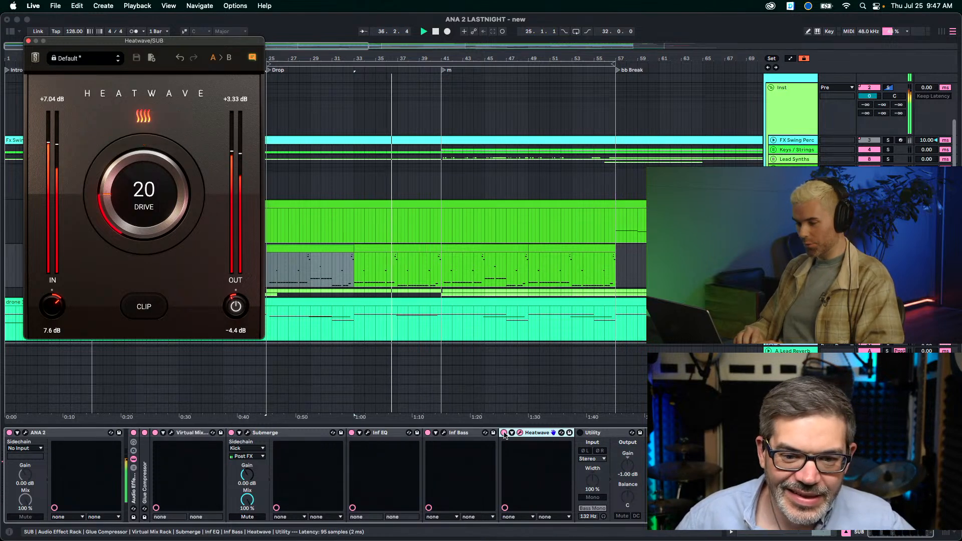
pyautogui.click(504, 432)
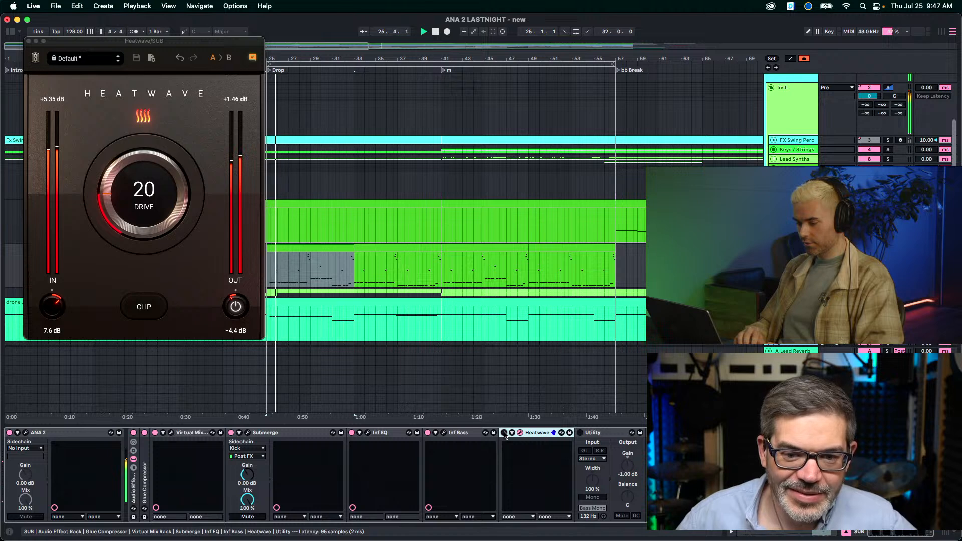
pyautogui.click(504, 432)
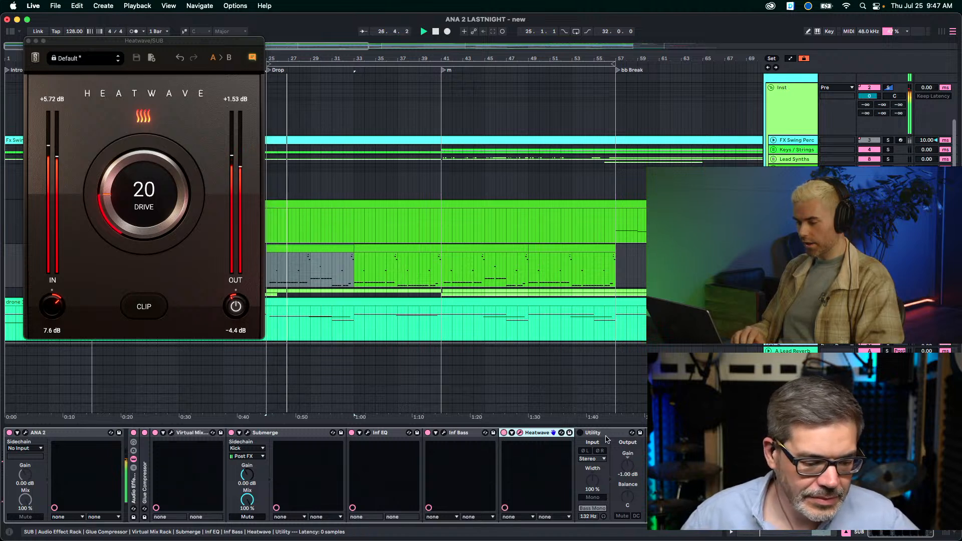
# Switch on Utility in the SUB chain, enable its Bass Mono while the sub plays, and close the Heatwave window.
pyautogui.click(612, 433)
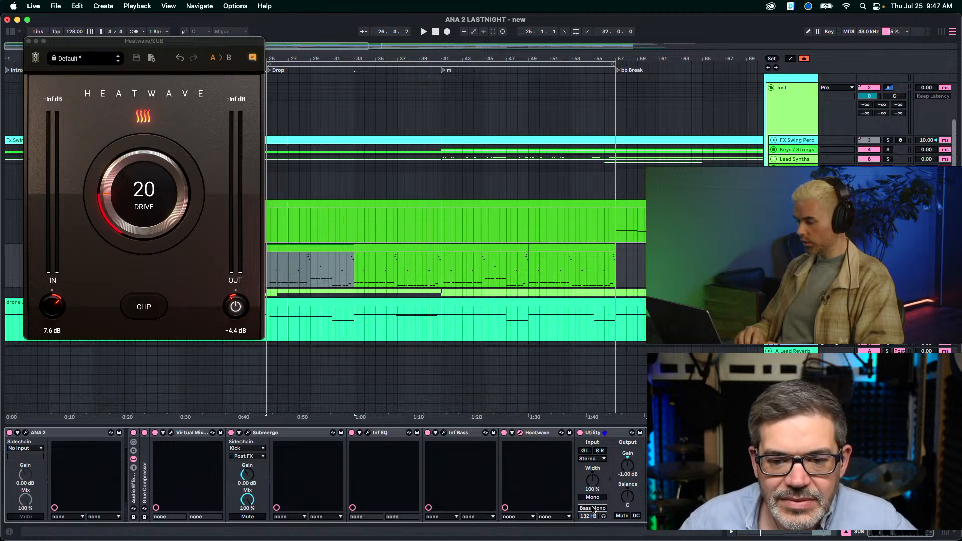
pyautogui.press('space')
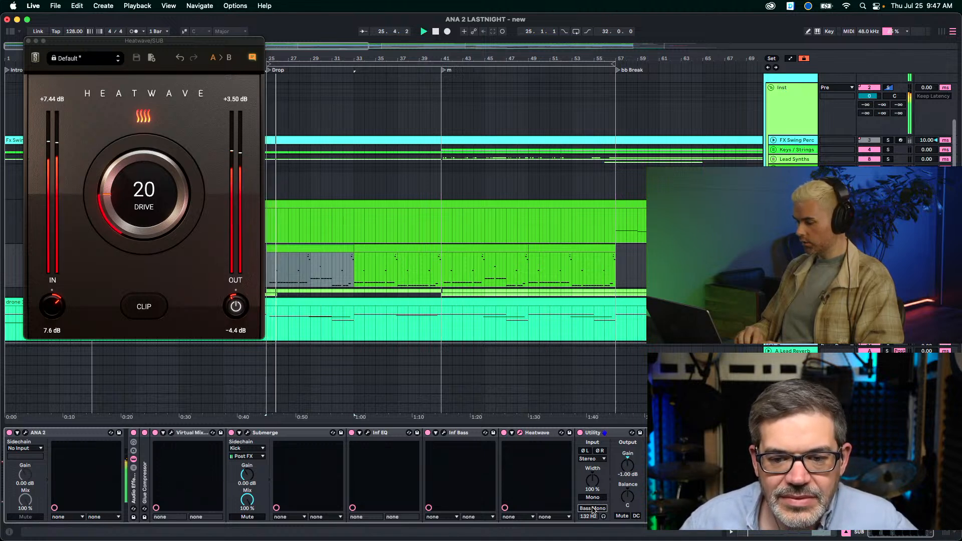
pyautogui.click(592, 509)
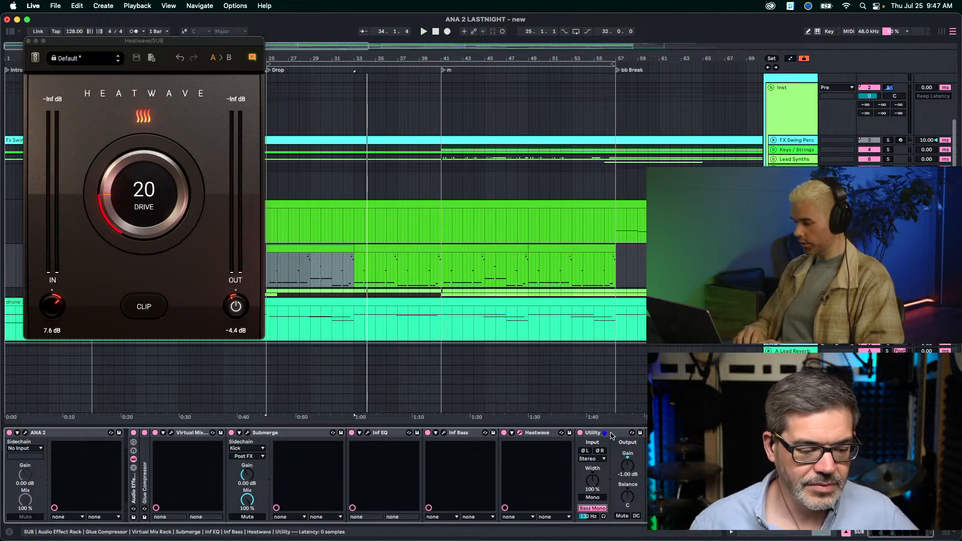
pyautogui.scroll(-3, 11, 72)
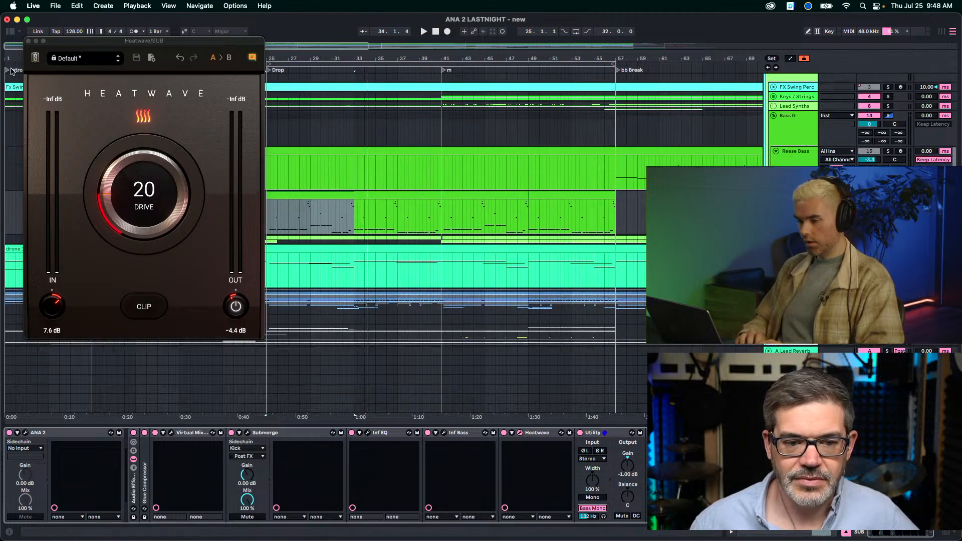
pyautogui.click(29, 41)
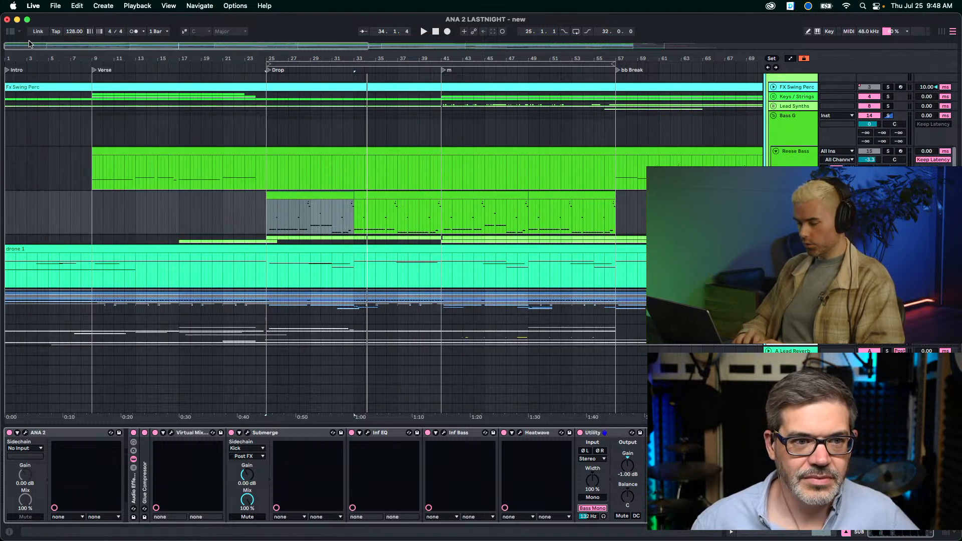
# Find the Kick track, place the playback start at bar 25 and audition the kick with the sub.
pyautogui.click(280, 433)
pyautogui.scroll(-2, 347, 226)
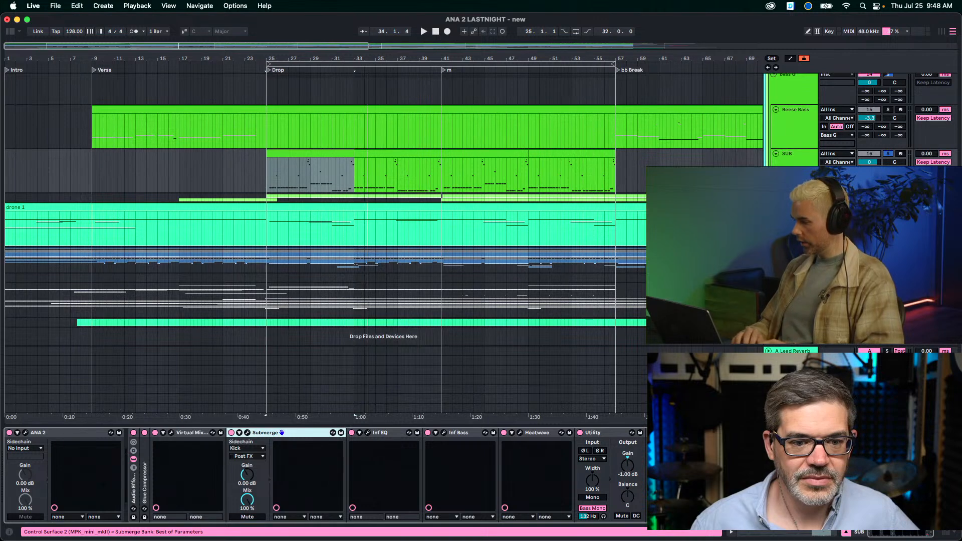
pyautogui.scroll(-3, 271, 257)
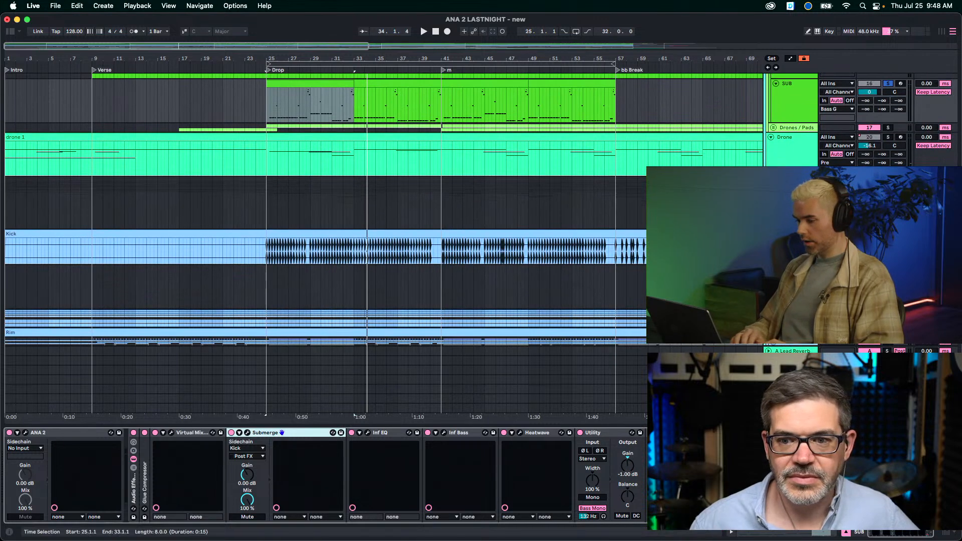
pyautogui.click(265, 252)
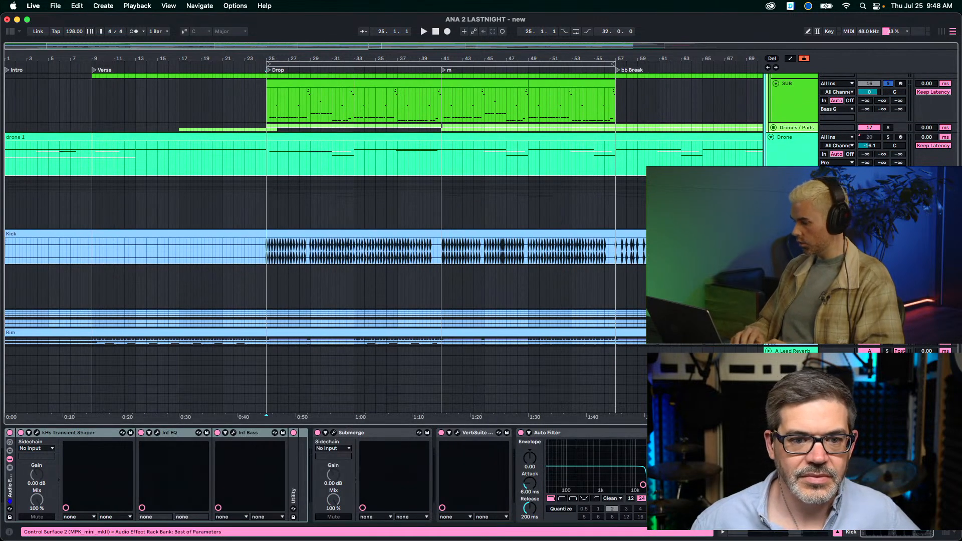
pyautogui.scroll(3, 608, 195)
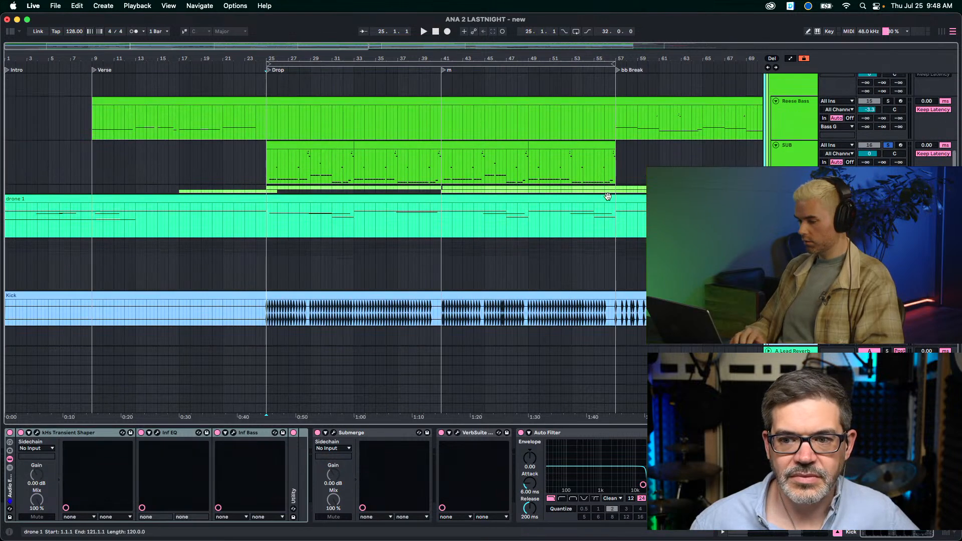
pyautogui.press('space')
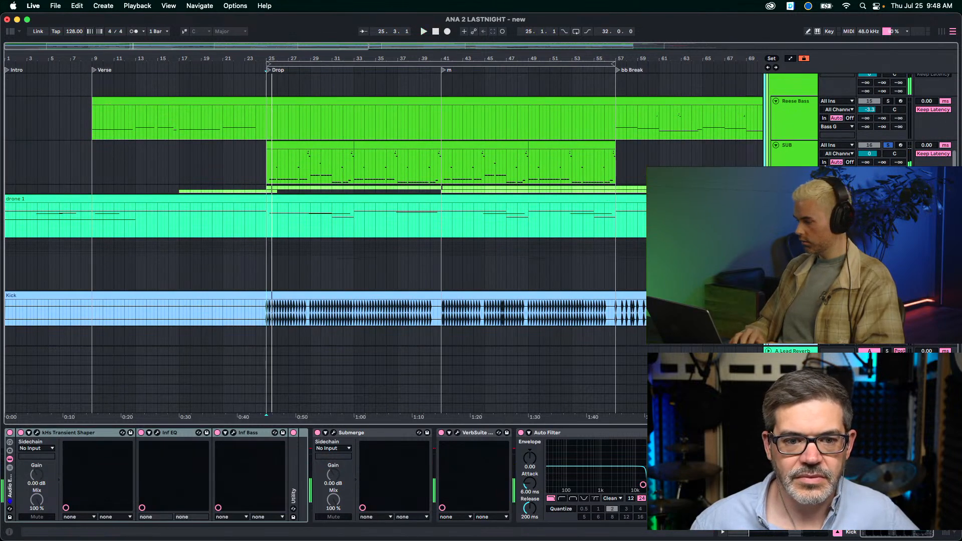
pyautogui.press('space')
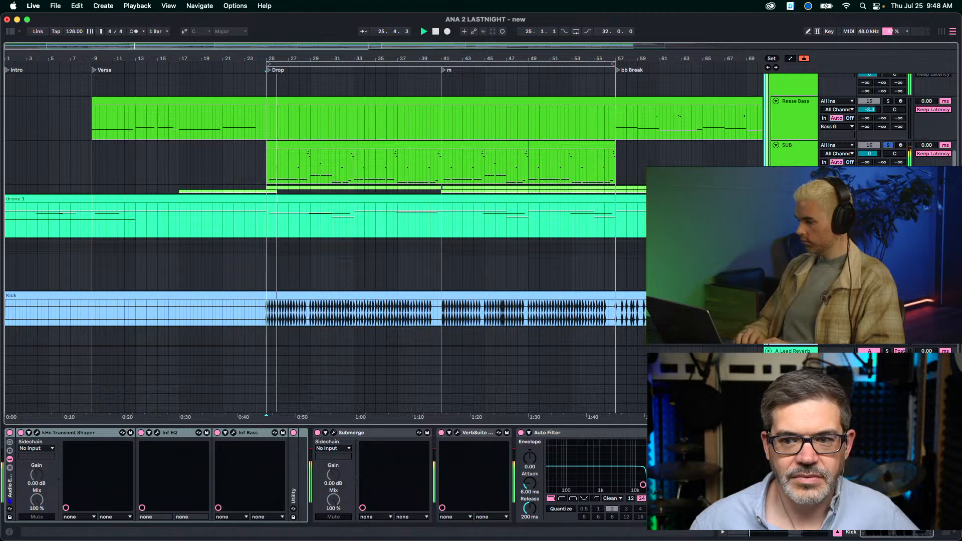
# Compare the kick and sub together with the SUB chain's Submerge bypassed and active, playing from bar 25.
pyautogui.doubleClick(793, 145)
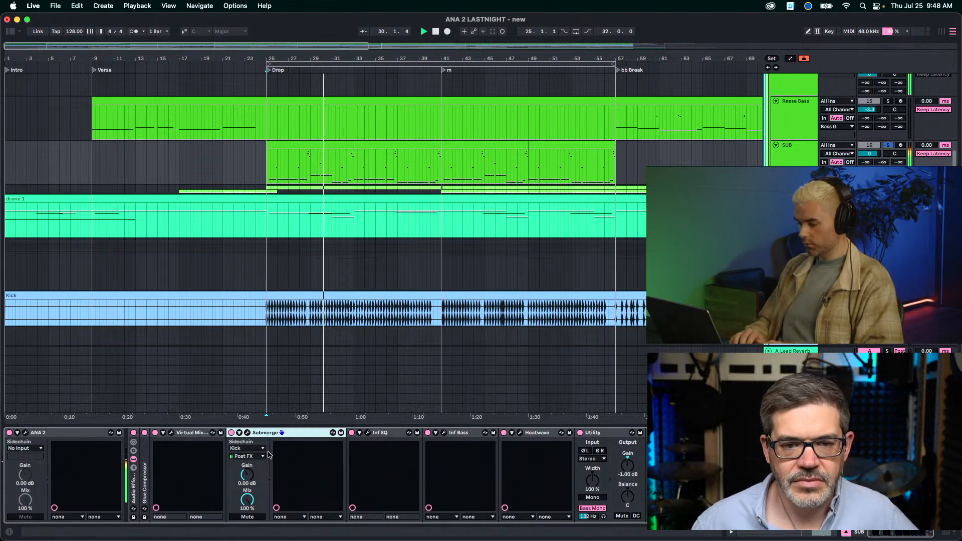
pyautogui.click(231, 432)
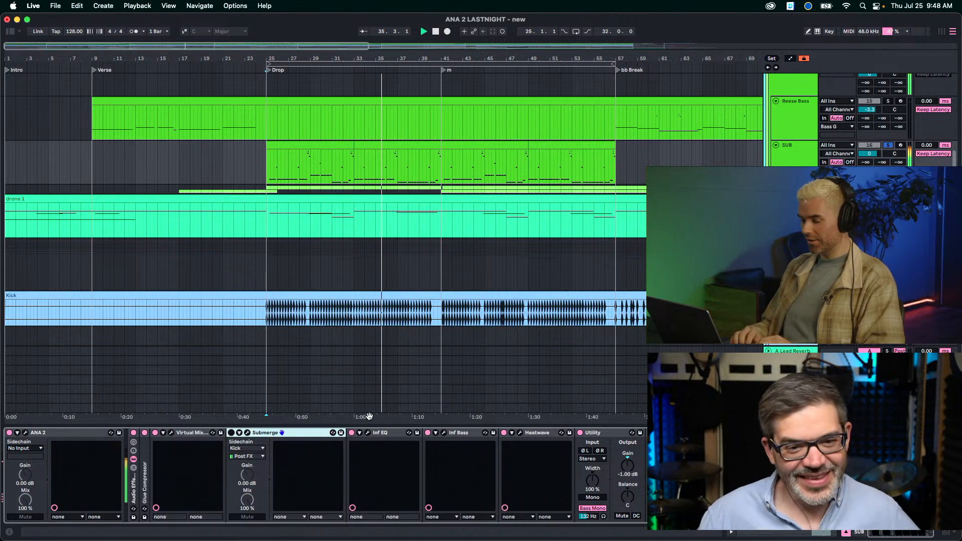
pyautogui.click(266, 314)
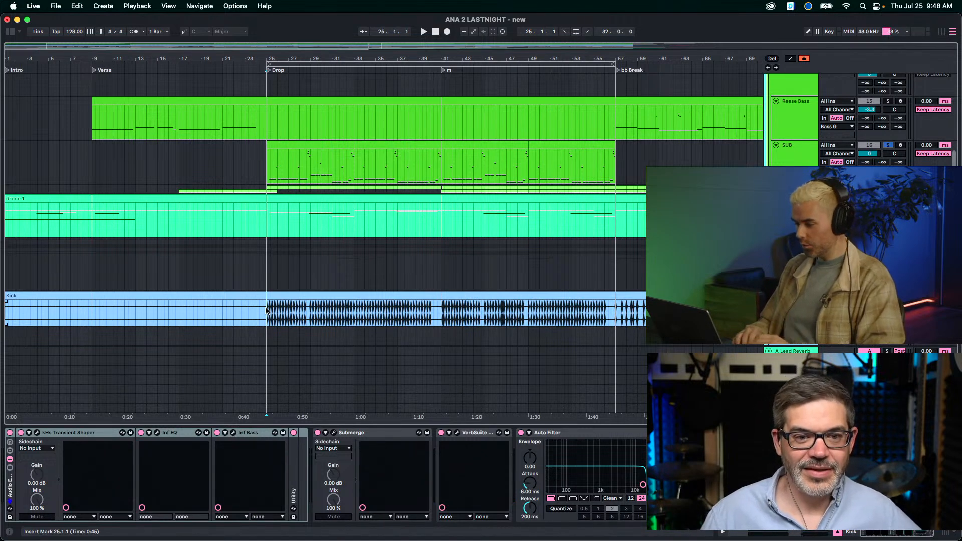
pyautogui.press('space')
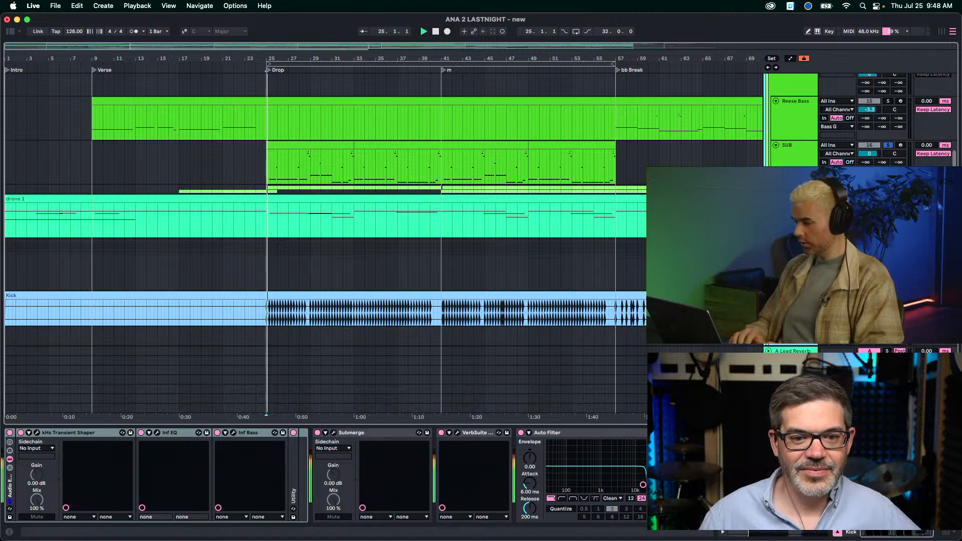
pyautogui.click(800, 154)
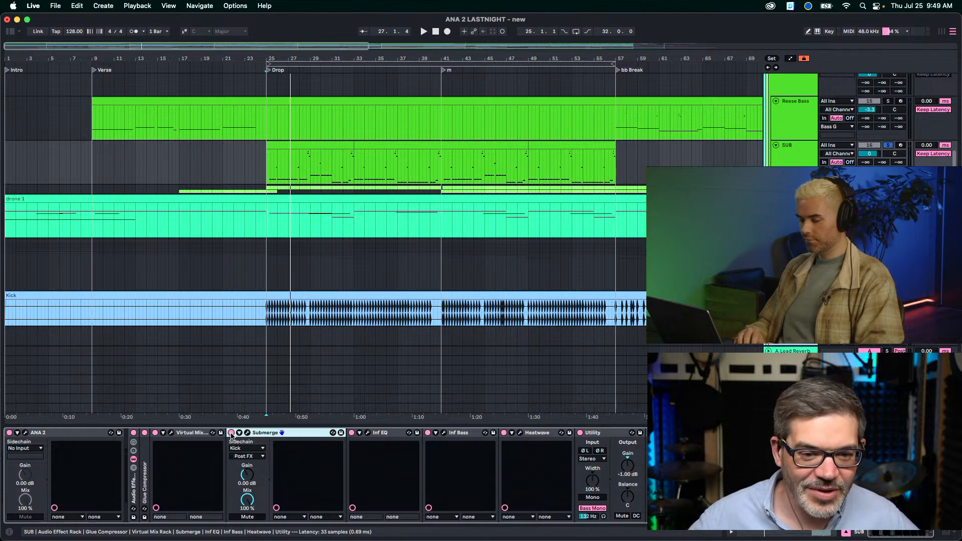
pyautogui.press('space')
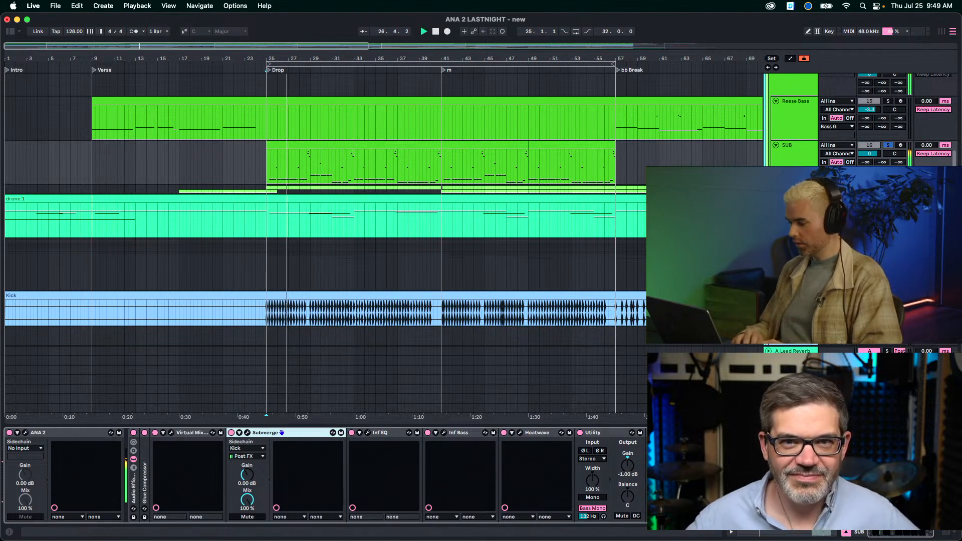
# Show the Kick track's device chain, fold its Submerge device and take the SUB track out of solo.
pyautogui.click(792, 301)
pyautogui.scroll(-2, 322, 404)
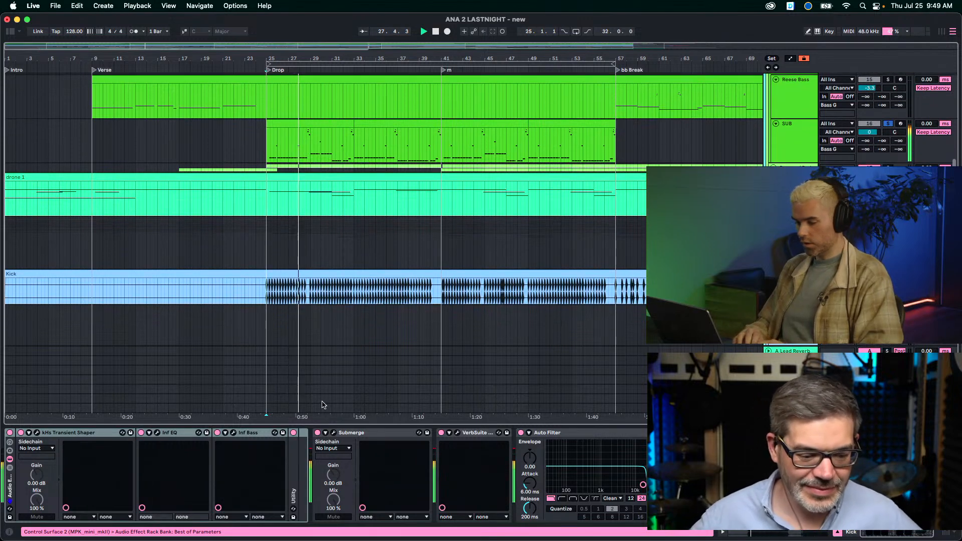
pyautogui.doubleClick(369, 432)
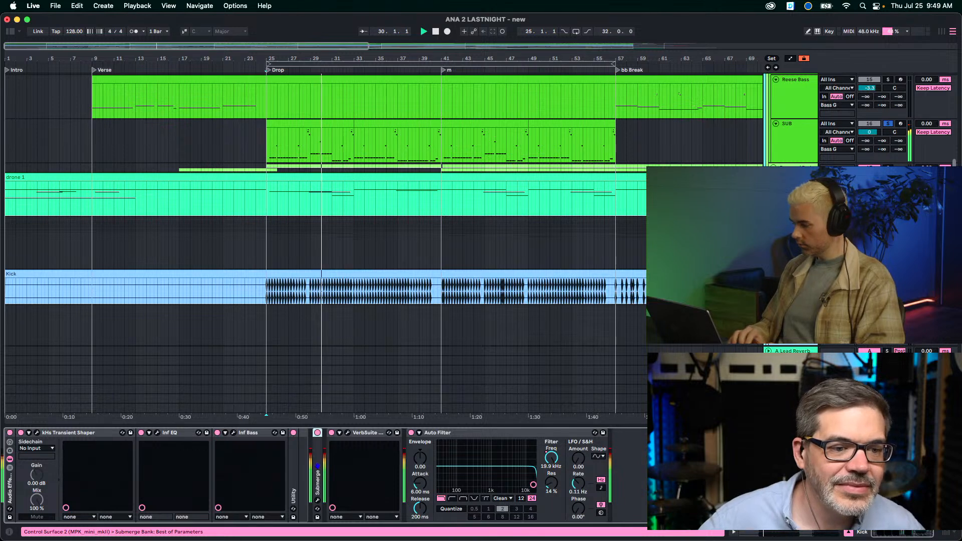
pyautogui.click(887, 123)
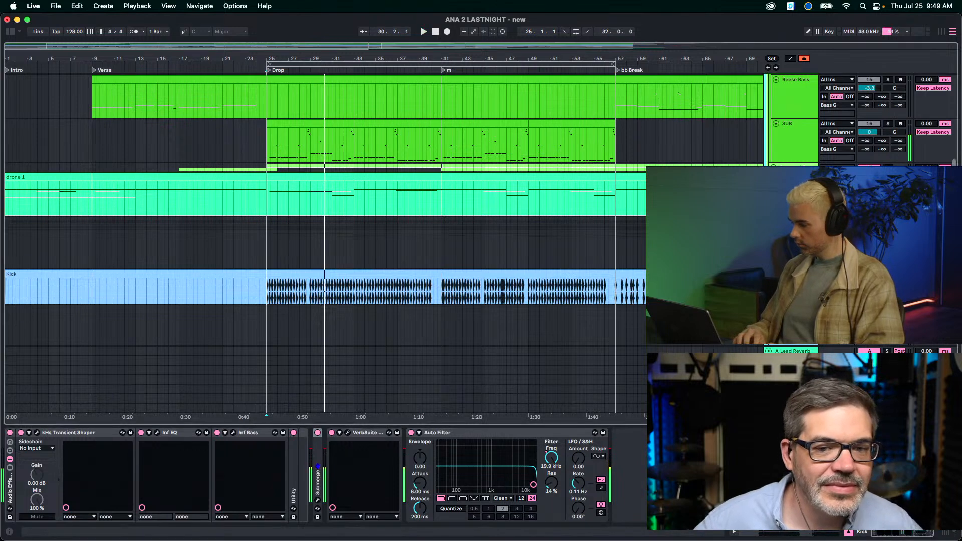
# Switch off the Kick's audio effect rack, VerbSuite Classics and Auto Filter, and audition the dry kick from bar 25.
pyautogui.click(481, 433)
pyautogui.click(60, 431)
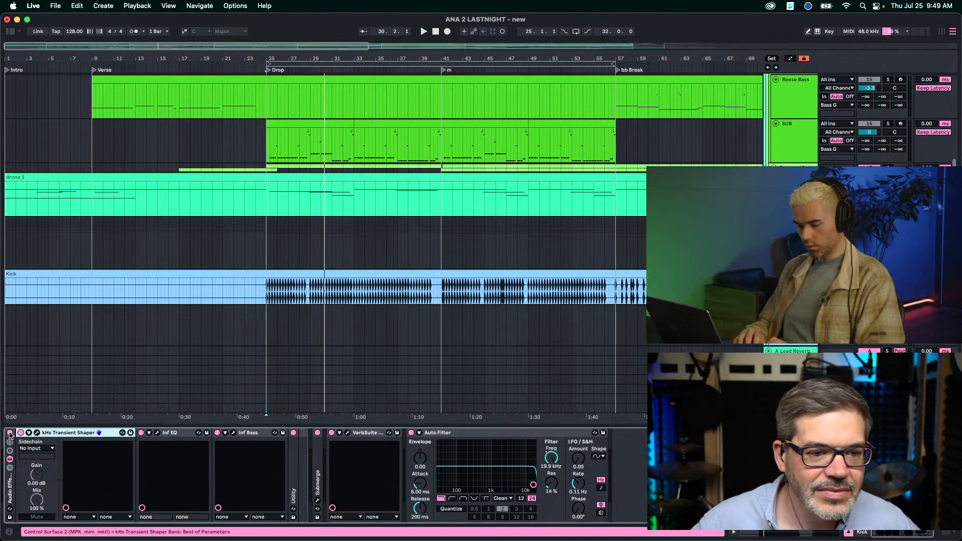
pyautogui.click(363, 433)
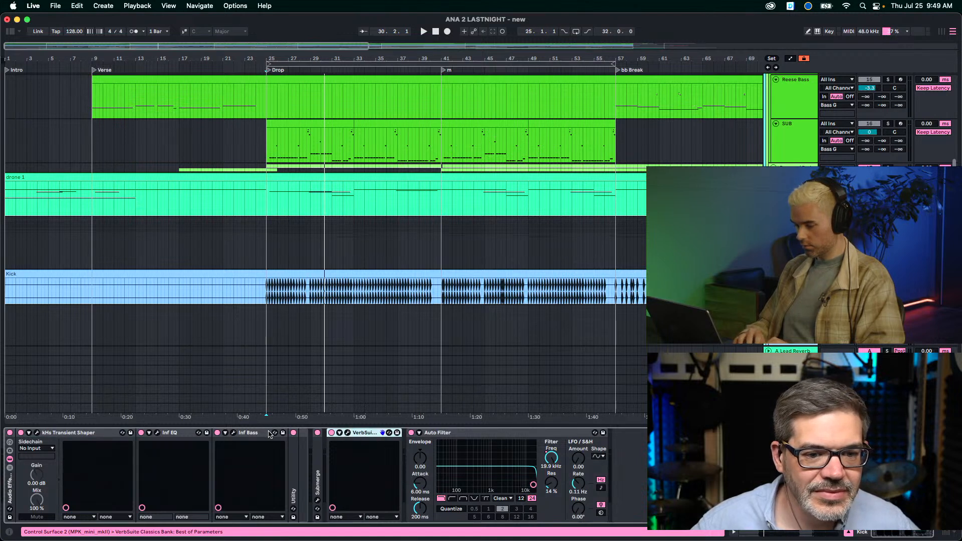
pyautogui.click(9, 433)
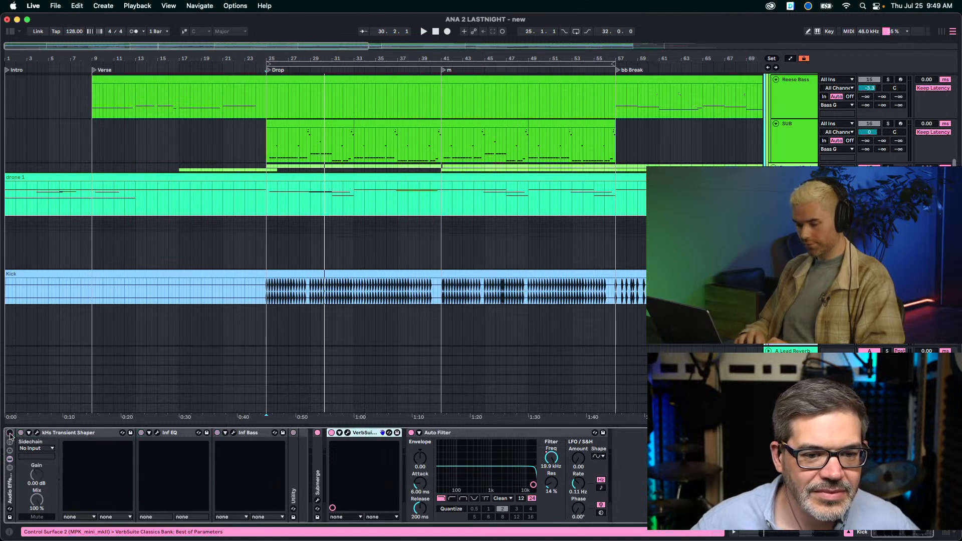
pyautogui.click(462, 434)
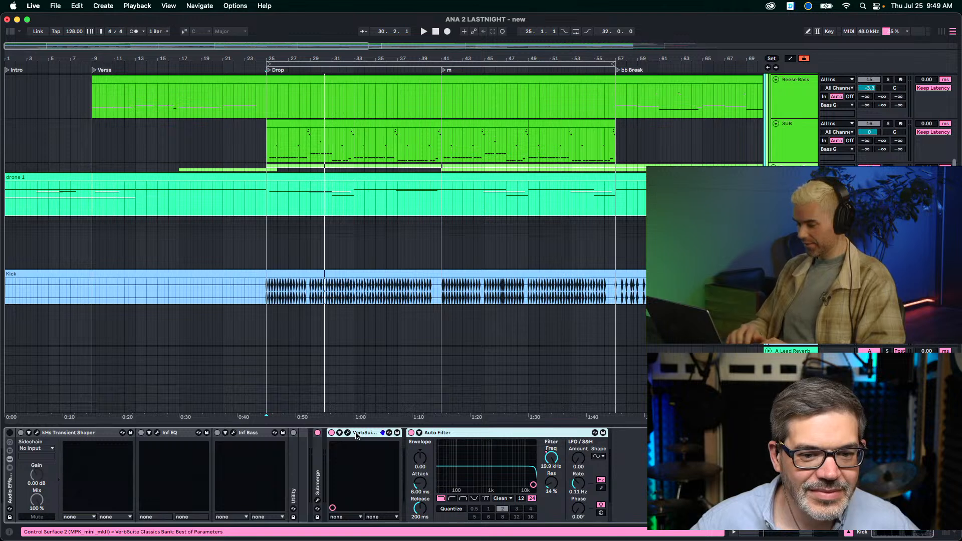
pyautogui.press('super+0')
pyautogui.press('space')
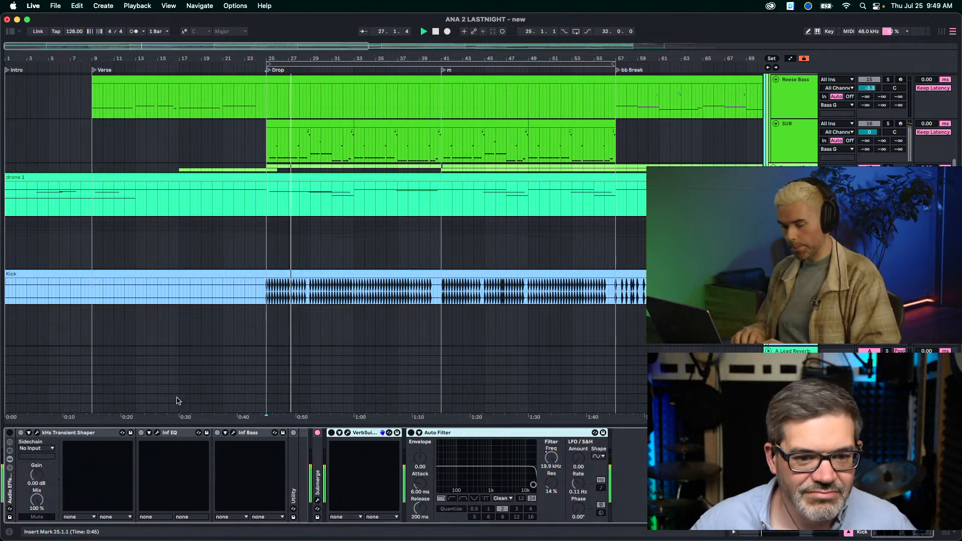
pyautogui.click(264, 292)
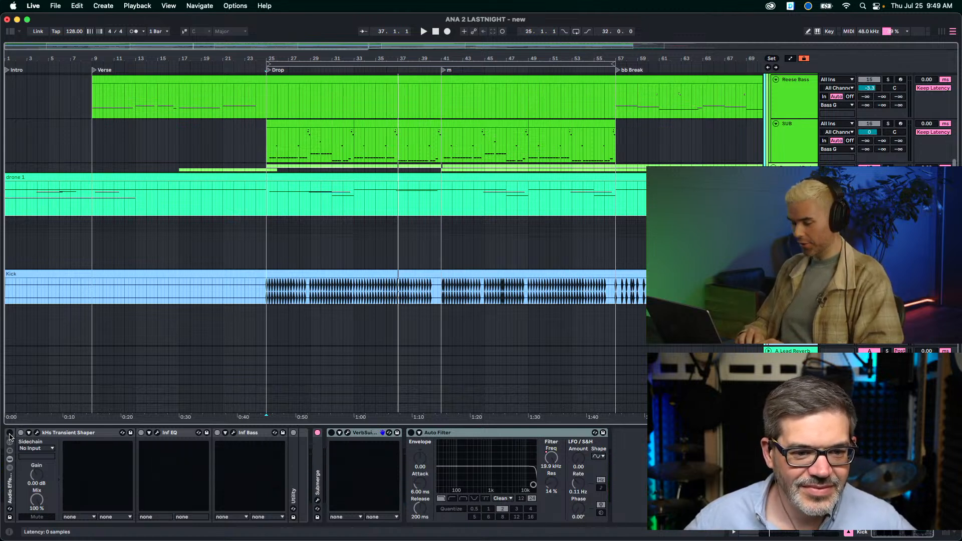
# Switch the Kick's audio effect rack back on with Inf EQ and Inf Bass off, and audition kHs Transient Shaper from bar 25.
pyautogui.click(10, 433)
pyautogui.press('space')
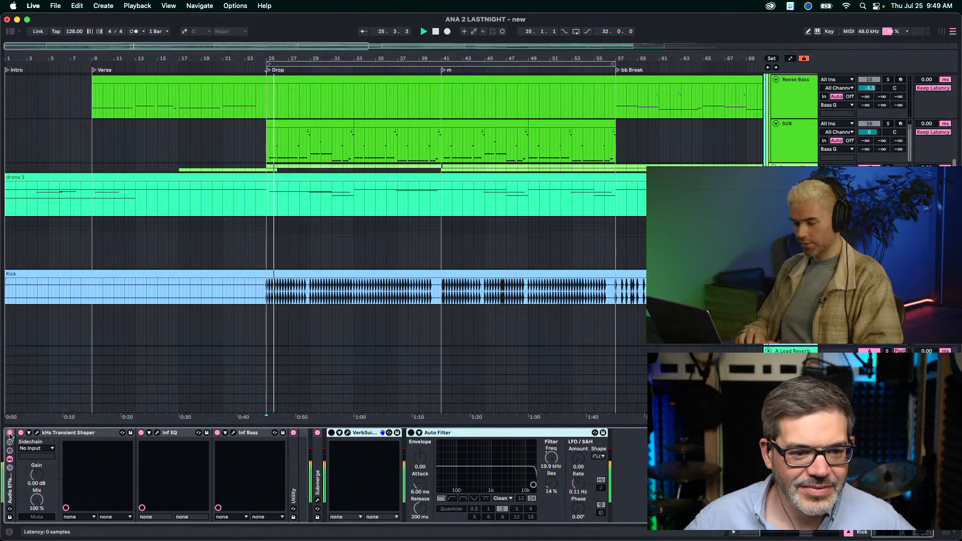
pyautogui.click(216, 435)
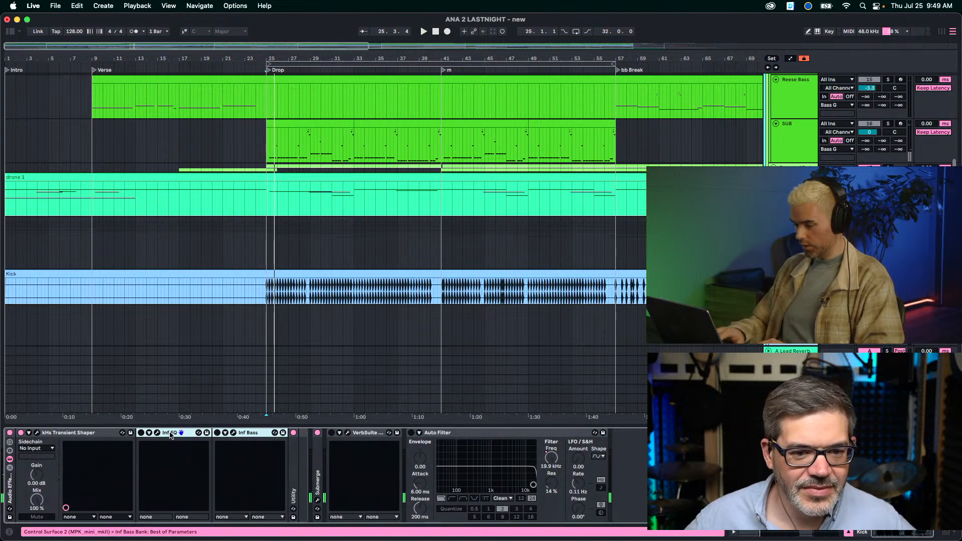
pyautogui.click(60, 432)
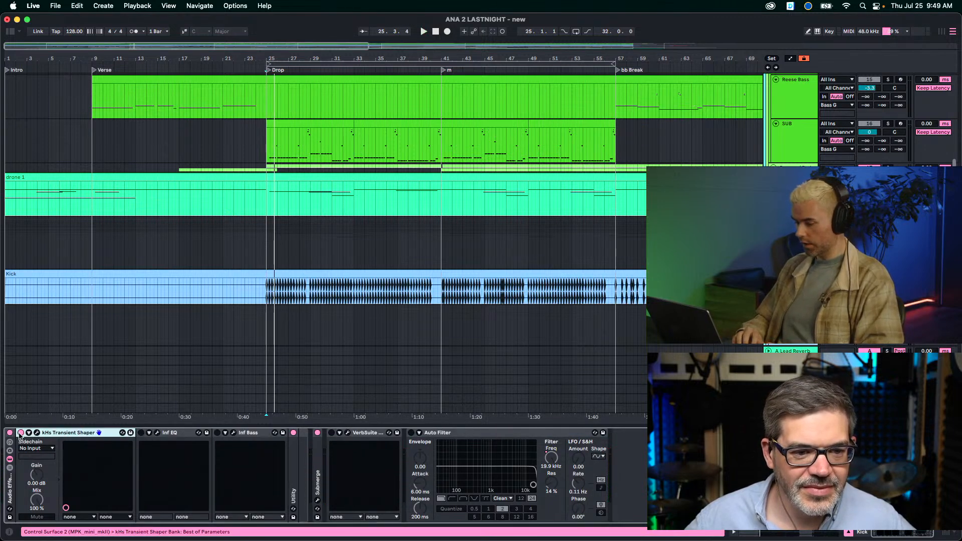
pyautogui.press('space')
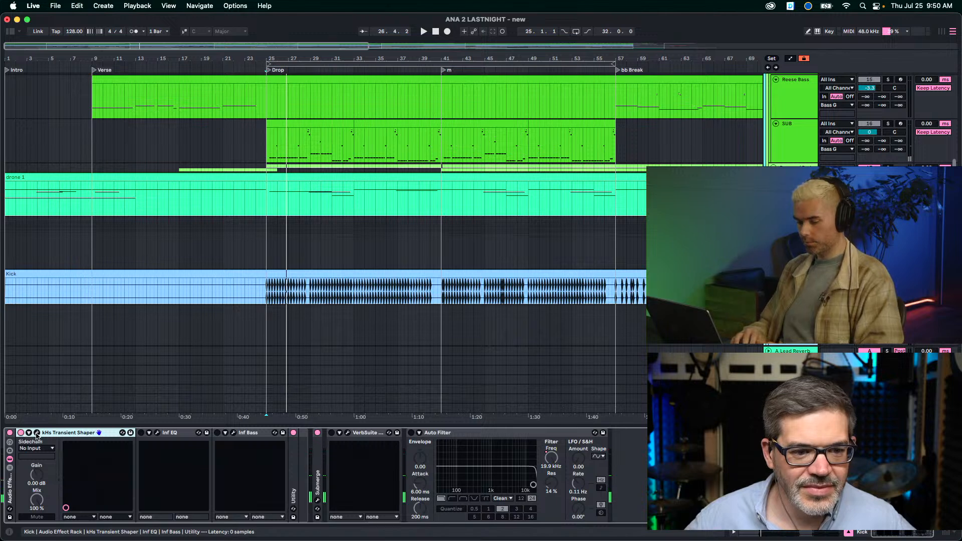
pyautogui.press('space')
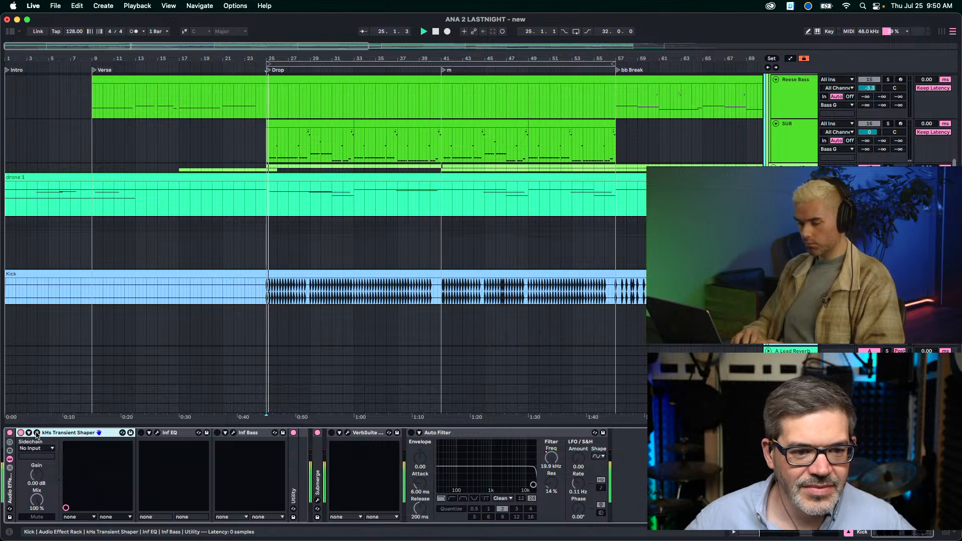
# Open the Kick's kHs Transient Shaper and try a much higher Sustain during playback before restoring it.
pyautogui.click(37, 433)
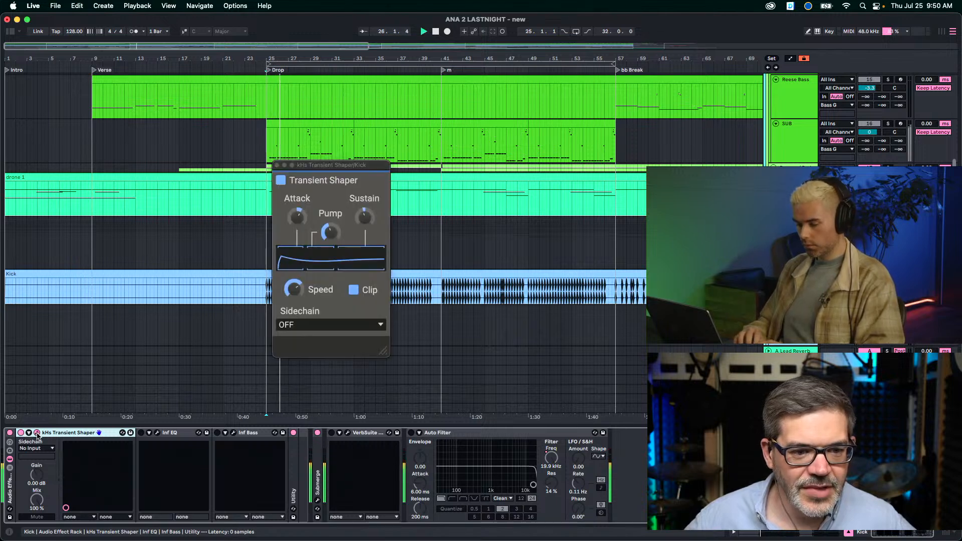
pyautogui.click(367, 220)
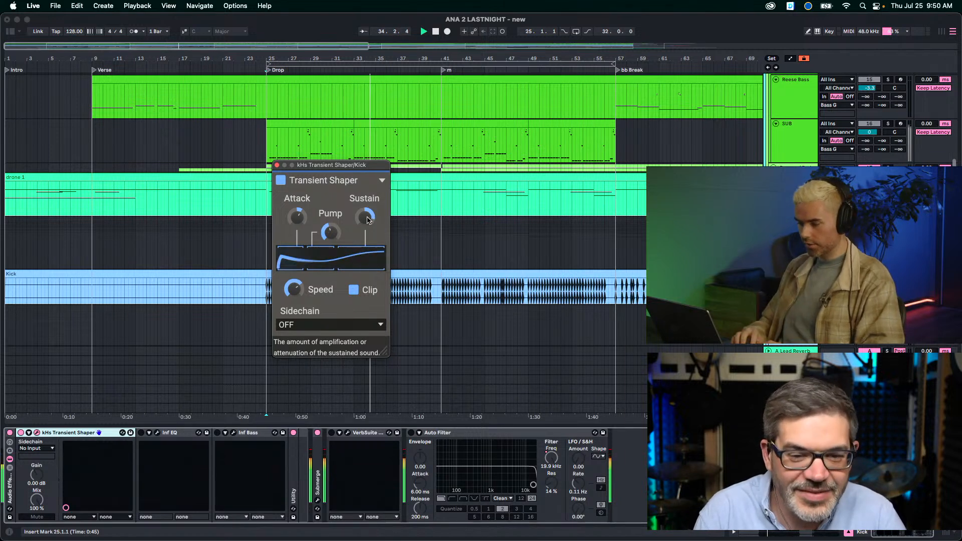
pyautogui.click(333, 233)
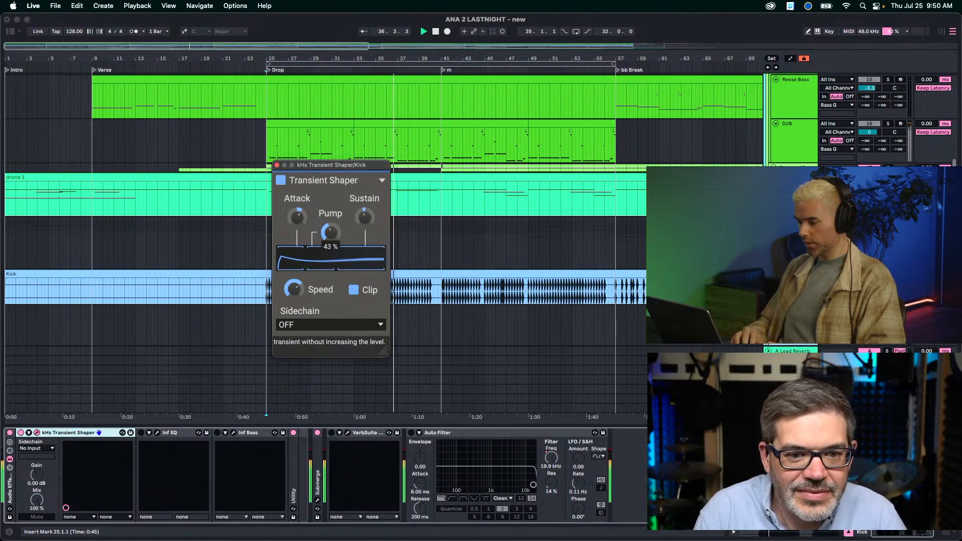
# Sweep the Transient Shaper's Pump to maximum and down to zero, restore its moderate amount and try the Speed control.
pyautogui.moveTo(333, 234)
pyautogui.mouseDown()
pyautogui.moveTo(334, 261)
pyautogui.moveTo(333, 234)
pyautogui.mouseUp()
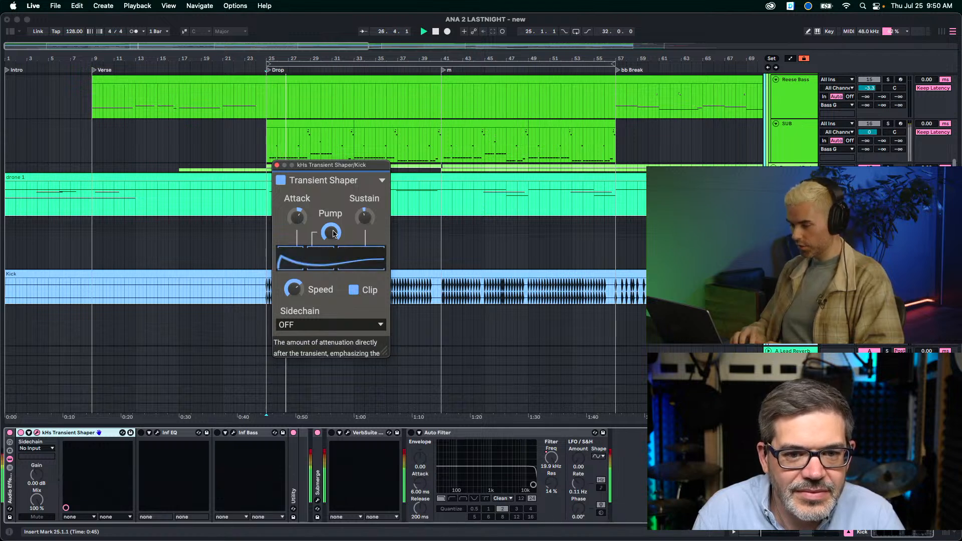
pyautogui.moveTo(333, 234); pyautogui.dragTo(330, 239)
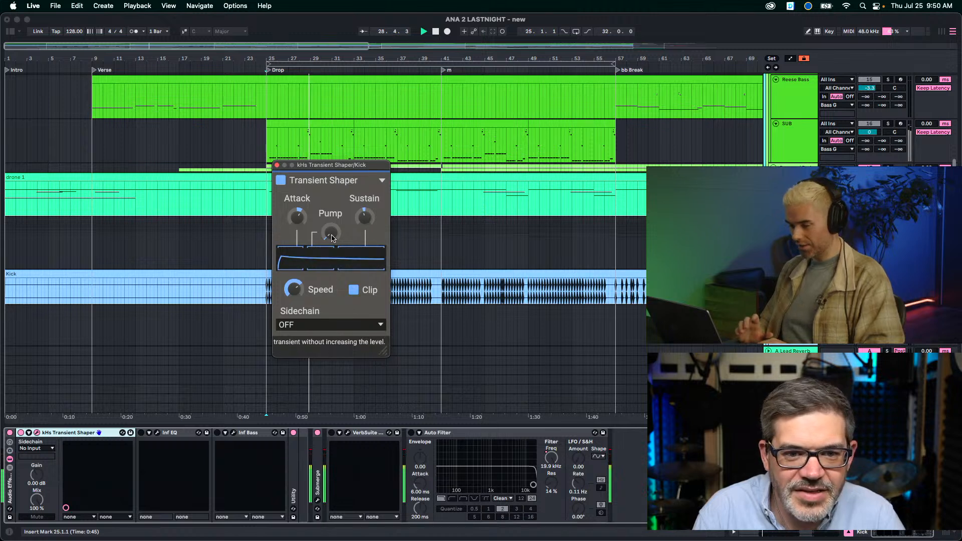
pyautogui.moveTo(332, 238); pyautogui.dragTo(331, 219)
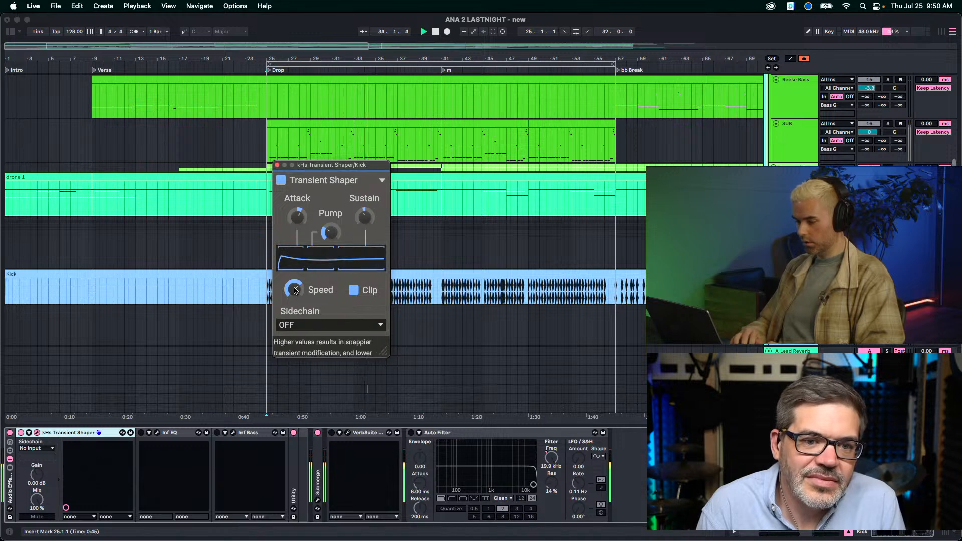
pyautogui.moveTo(295, 290)
pyautogui.mouseDown()
pyautogui.moveTo(295, 302)
pyautogui.moveTo(295, 258)
pyautogui.moveTo(296, 292)
pyautogui.mouseUp()
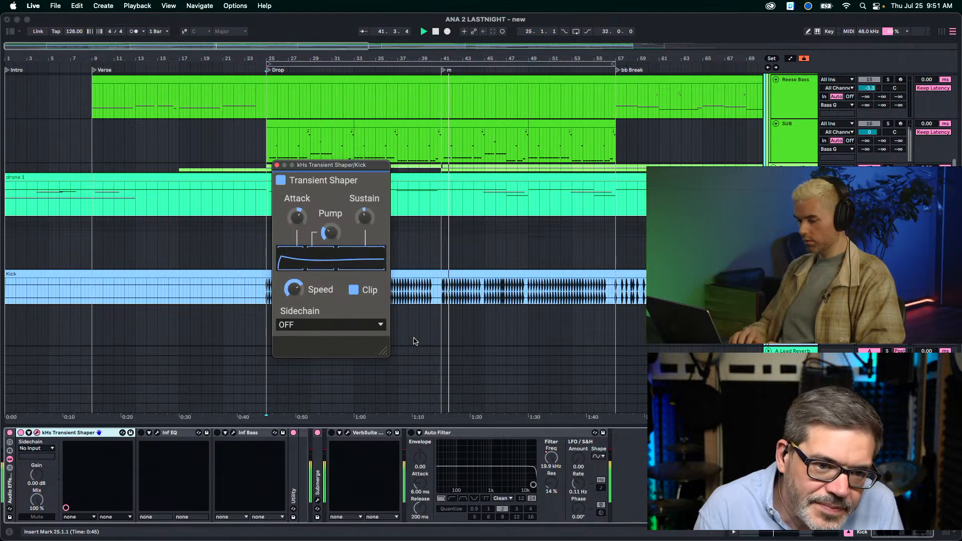
# Switch on the Kick's Inf EQ and inspect its low-end boost, the narrow 501 Hz cut and the 5.65 kHz band.
pyautogui.click(143, 435)
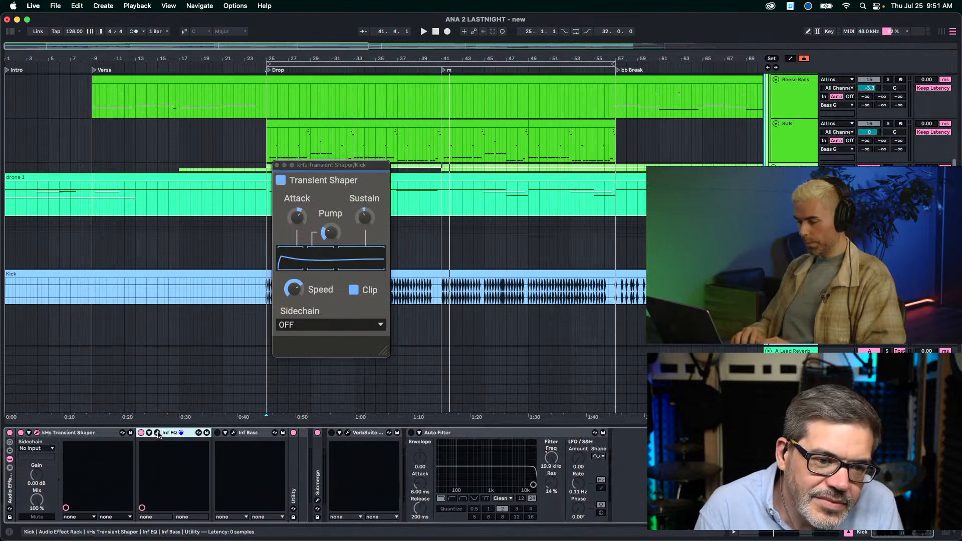
pyautogui.click(158, 433)
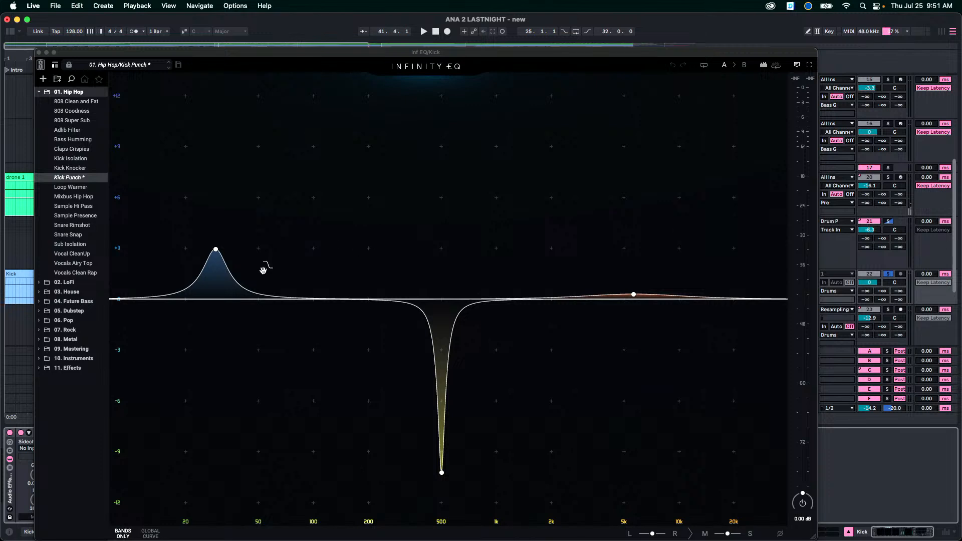
pyautogui.click(215, 249)
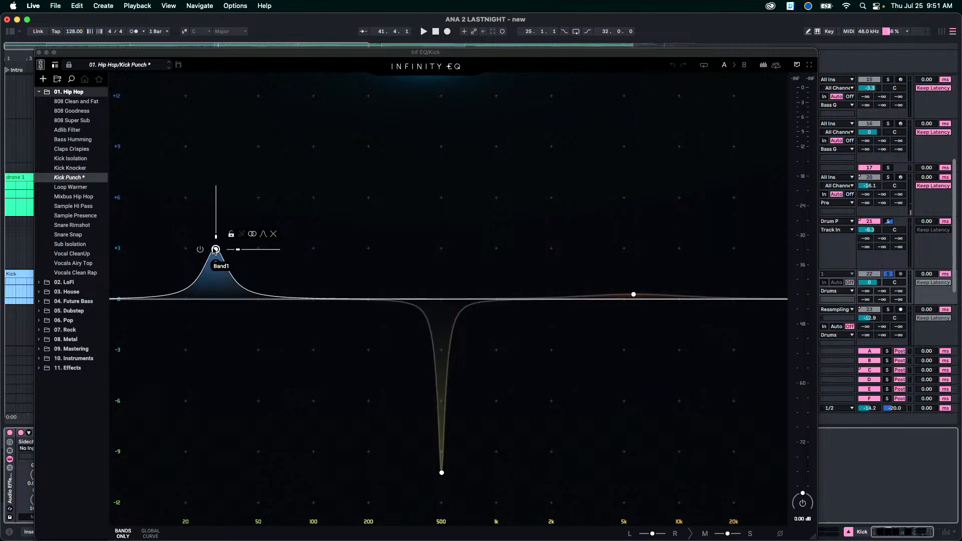
pyautogui.click(442, 473)
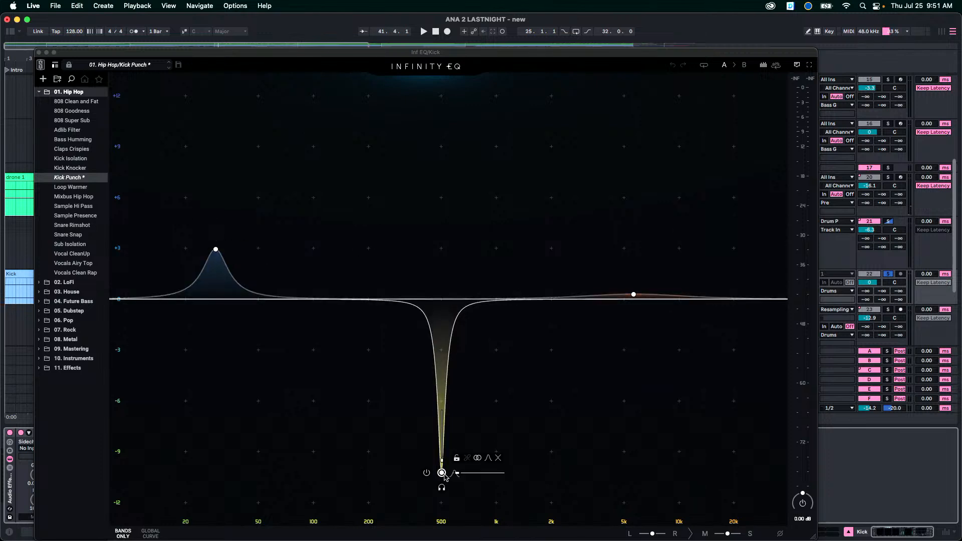
pyautogui.click(442, 472)
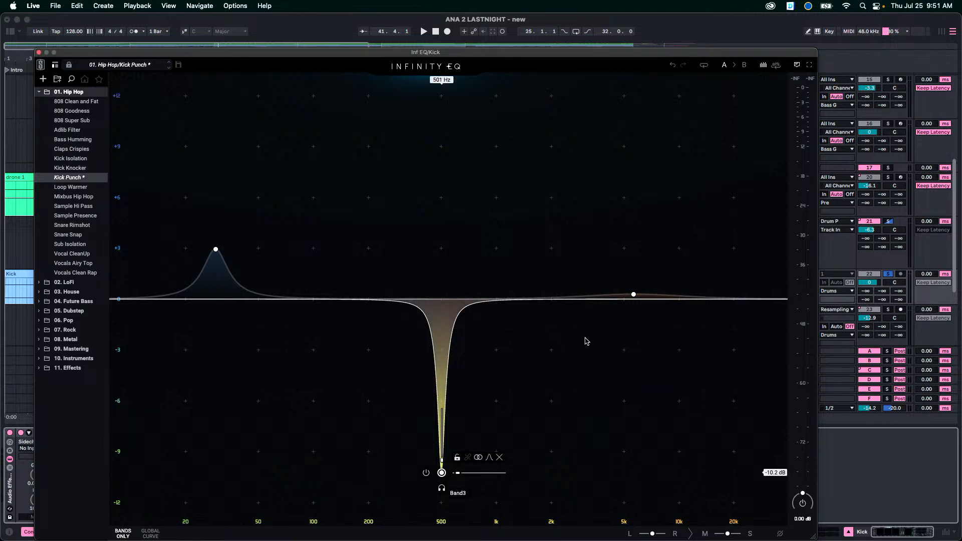
pyautogui.click(633, 294)
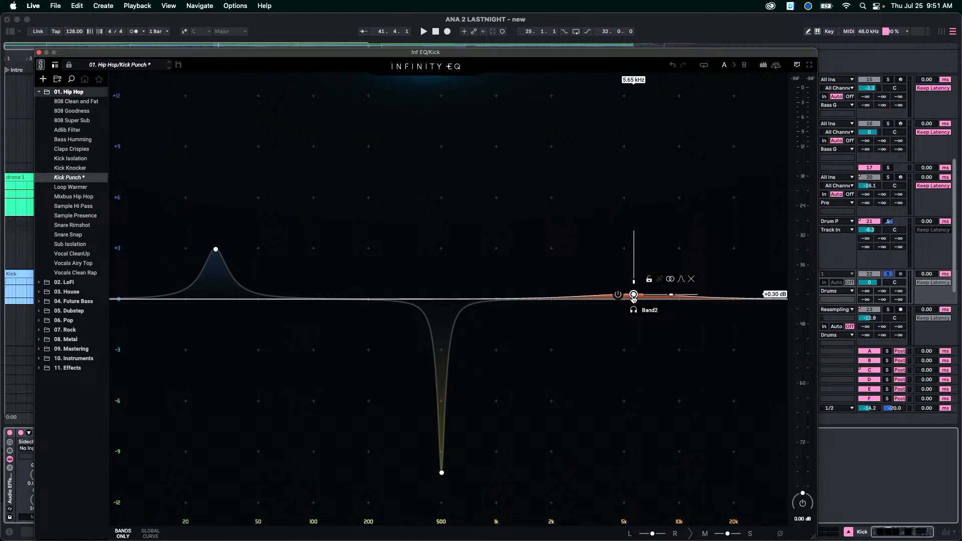
pyautogui.click(41, 53)
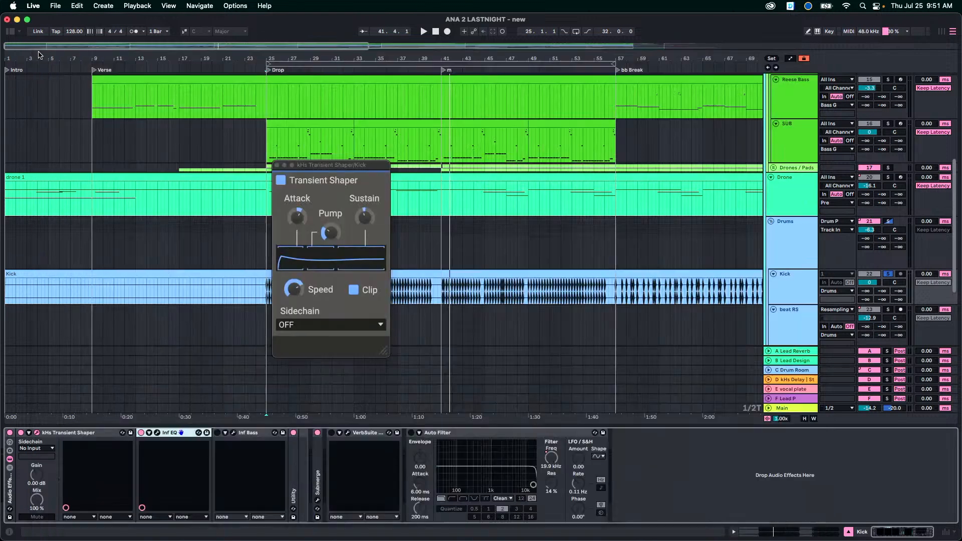
# Audition the kick with Inf EQ active from bar 25, and switch on Inf Bass during playback.
pyautogui.press('space')
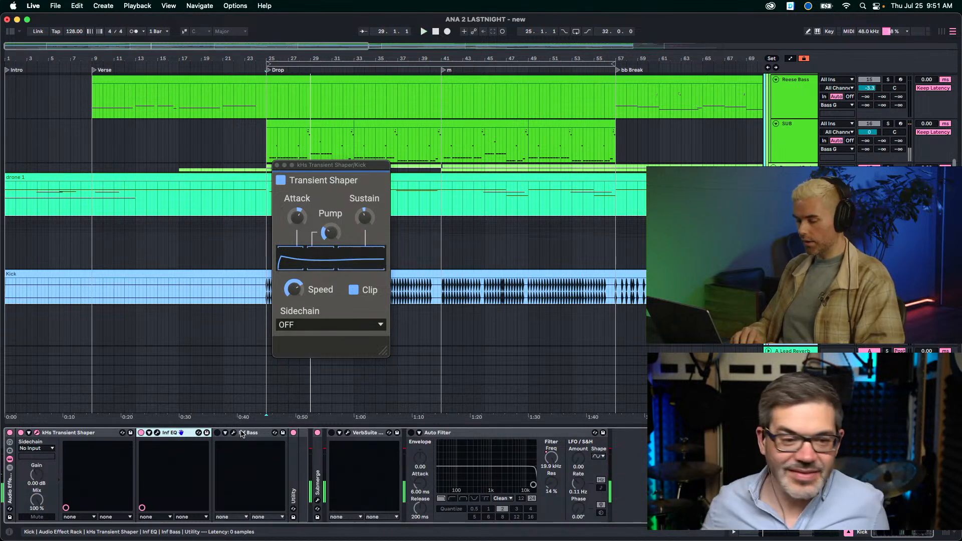
pyautogui.click(251, 434)
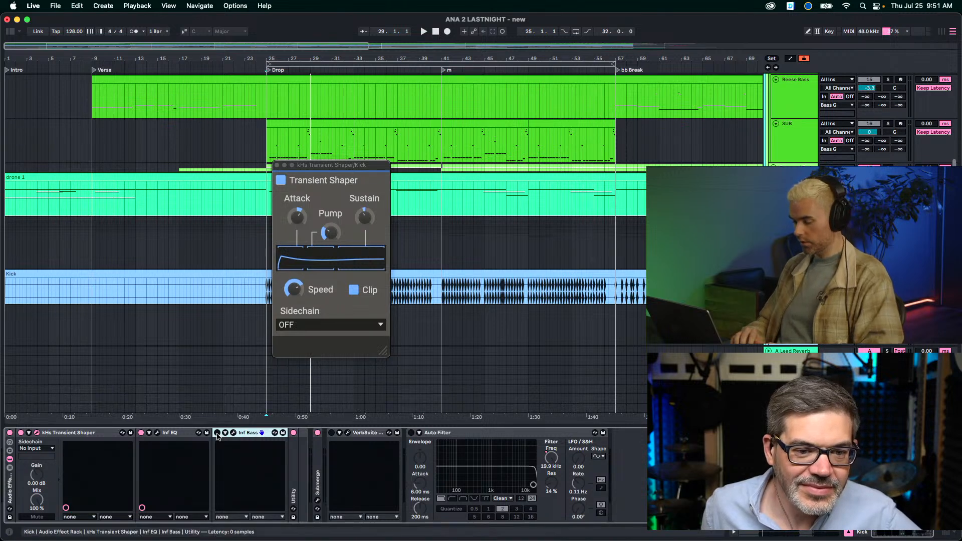
pyautogui.click(179, 433)
pyautogui.click(249, 435)
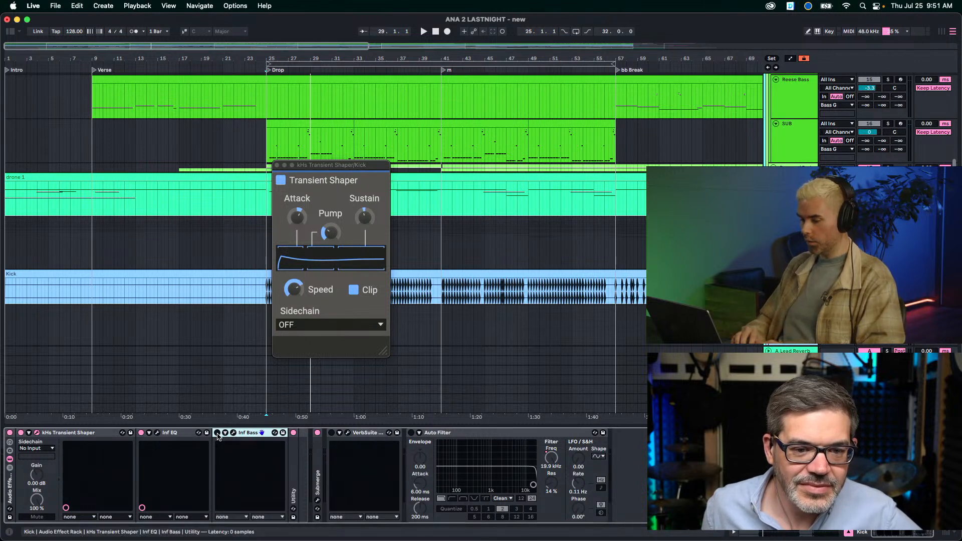
pyautogui.press('space')
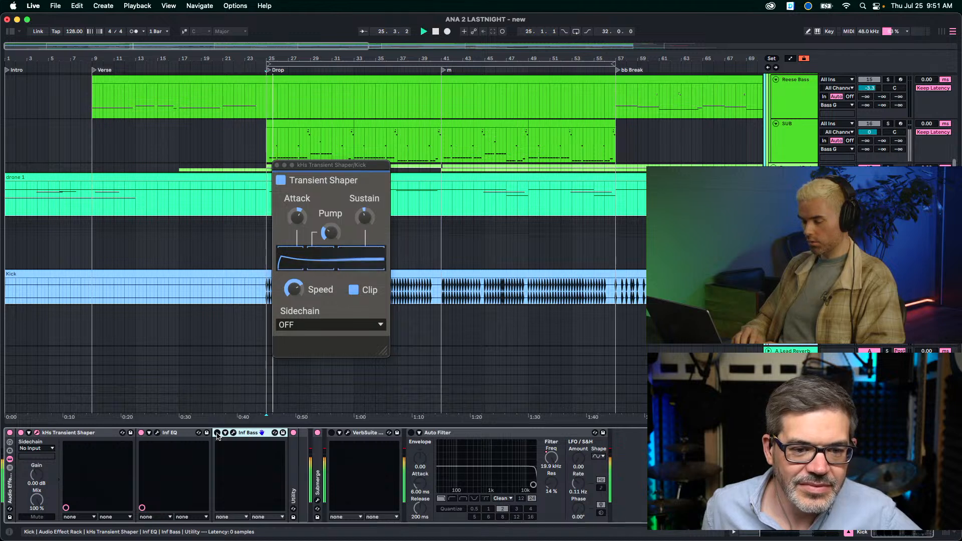
pyautogui.click(216, 432)
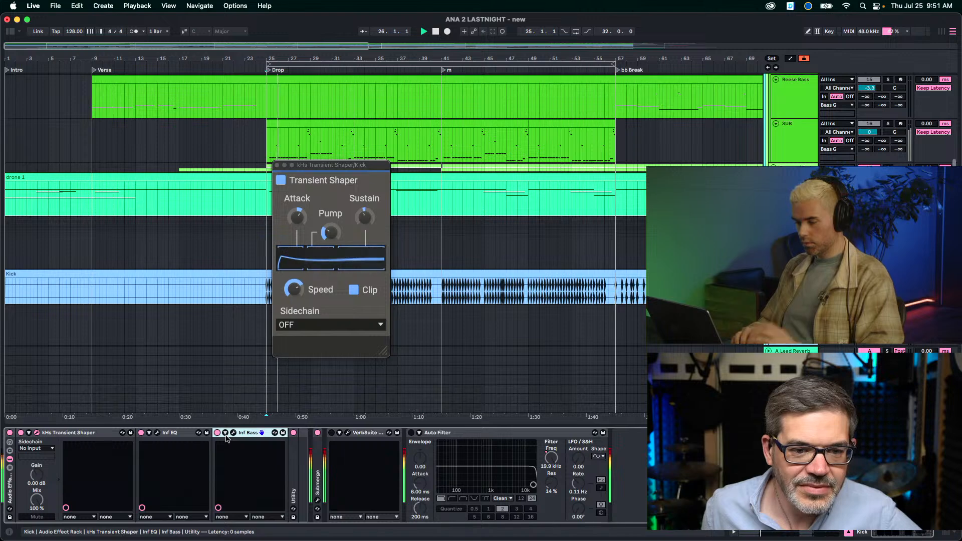
# Open the Kick's Inf Bass, try its Amount at 100%, bring it down to 20% and close the plug-in window.
pyautogui.click(233, 432)
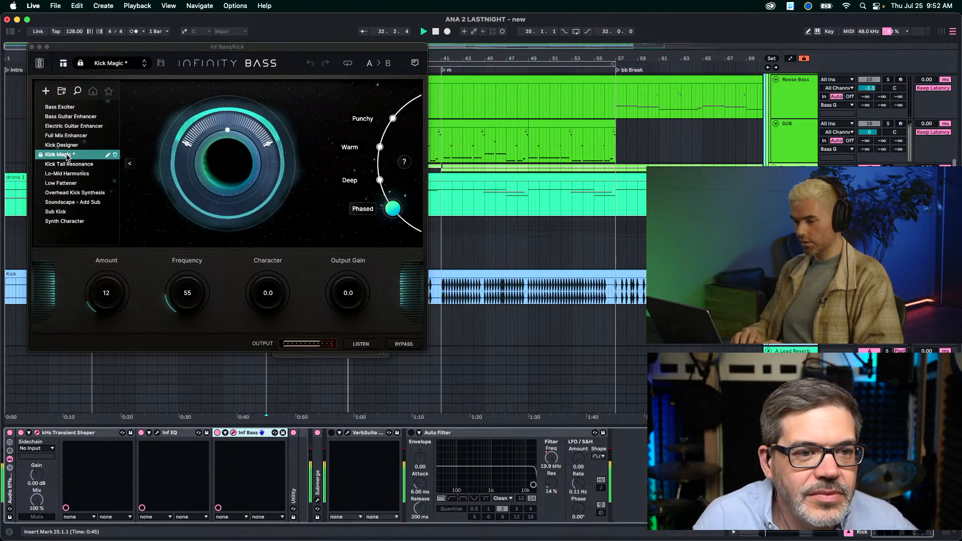
pyautogui.moveTo(106, 292); pyautogui.dragTo(74, 135)
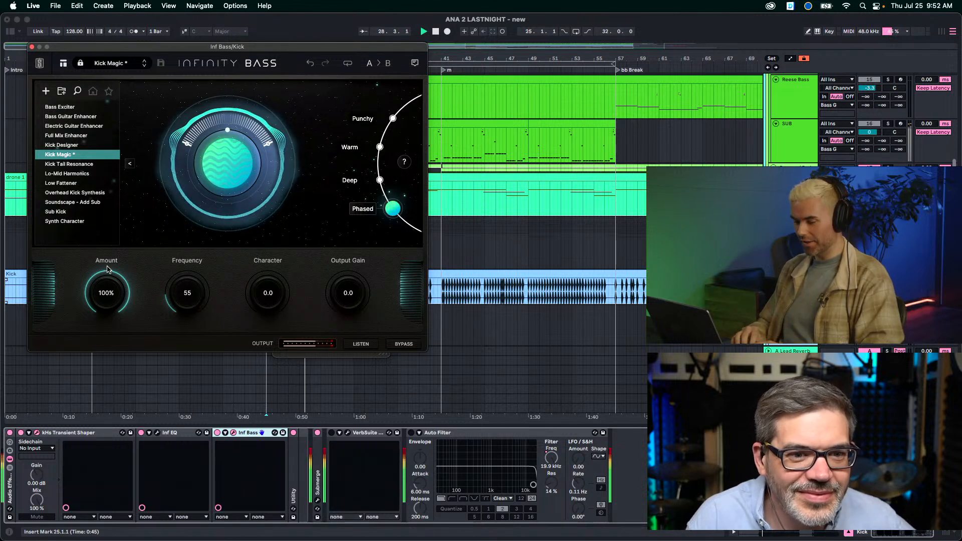
pyautogui.moveTo(106, 292); pyautogui.dragTo(107, 395)
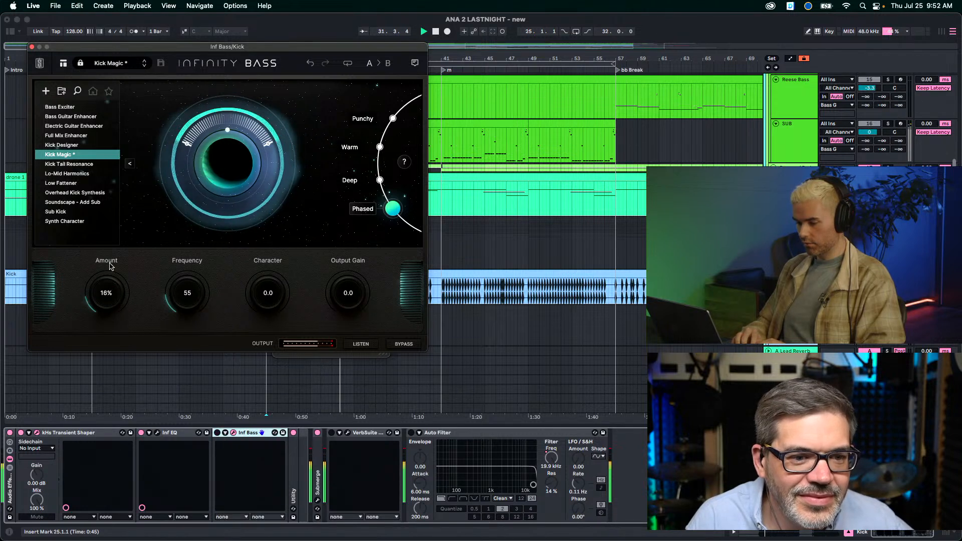
pyautogui.moveTo(109, 263); pyautogui.dragTo(105, 267)
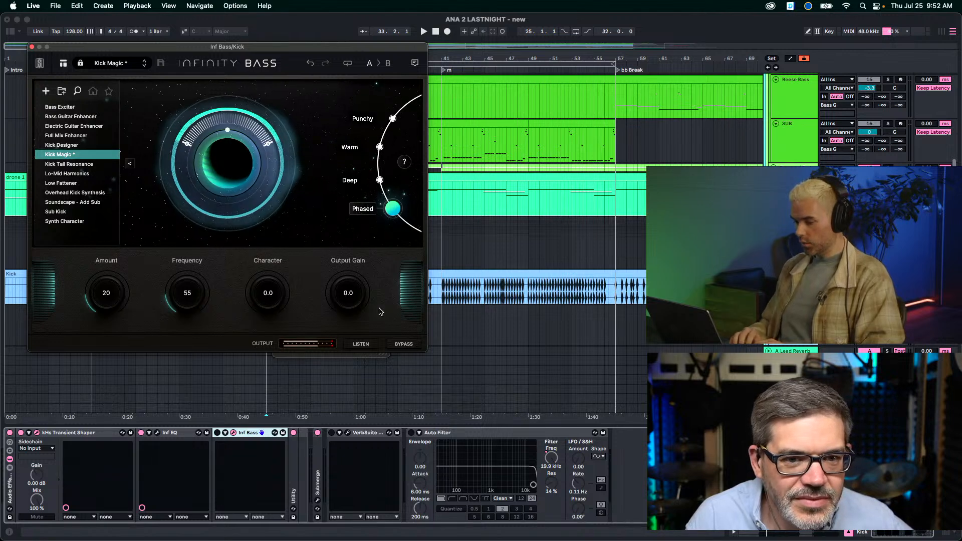
pyautogui.click(32, 47)
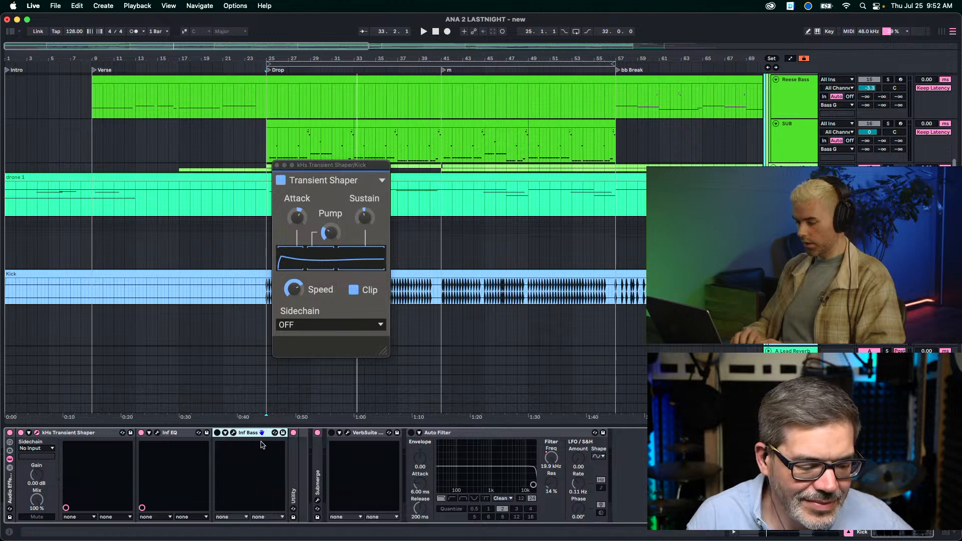
# Replay the kick from bar 25 with Inf Bass active and set its Amount to 12%, closing the plug-in window.
pyautogui.press('space')
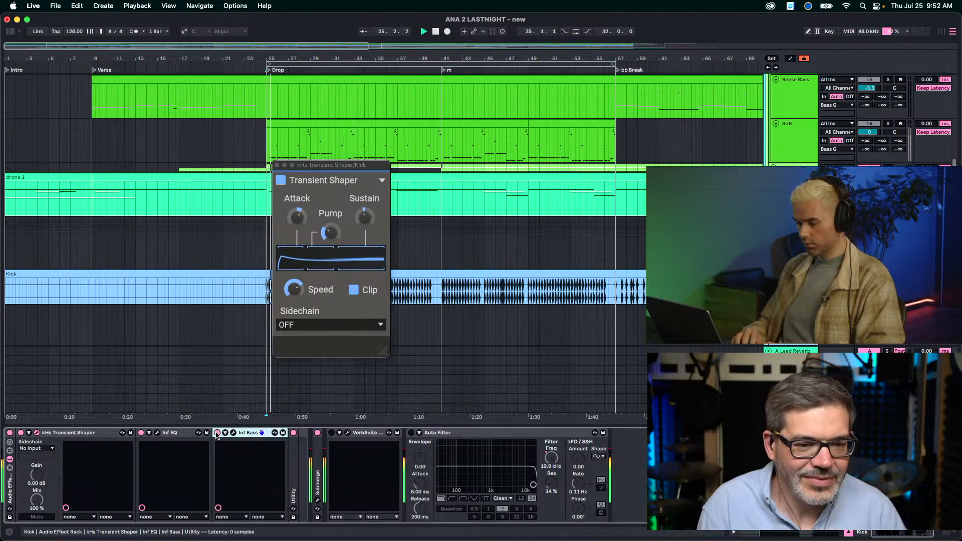
pyautogui.click(233, 433)
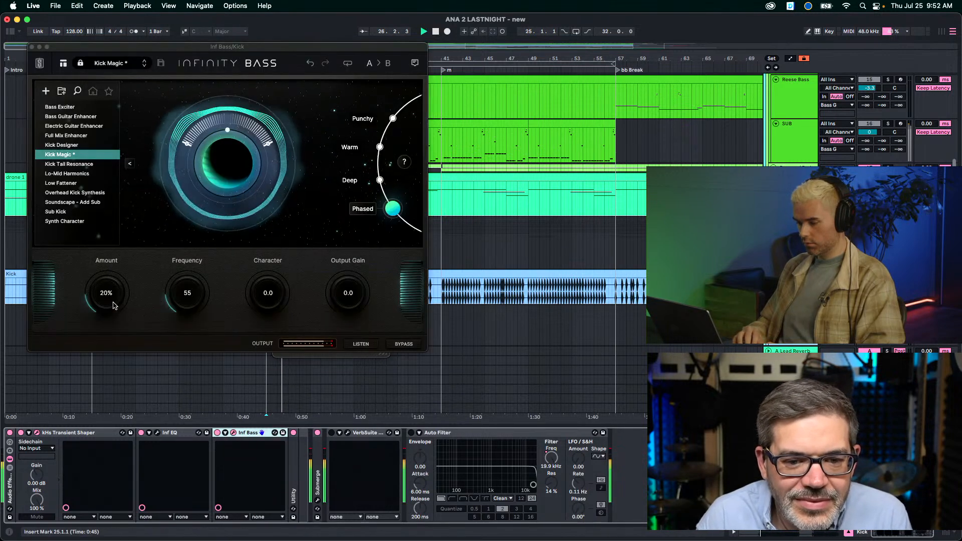
pyautogui.moveTo(114, 306)
pyautogui.mouseDown()
pyautogui.moveTo(113, 314)
pyautogui.moveTo(101, 306)
pyautogui.mouseUp()
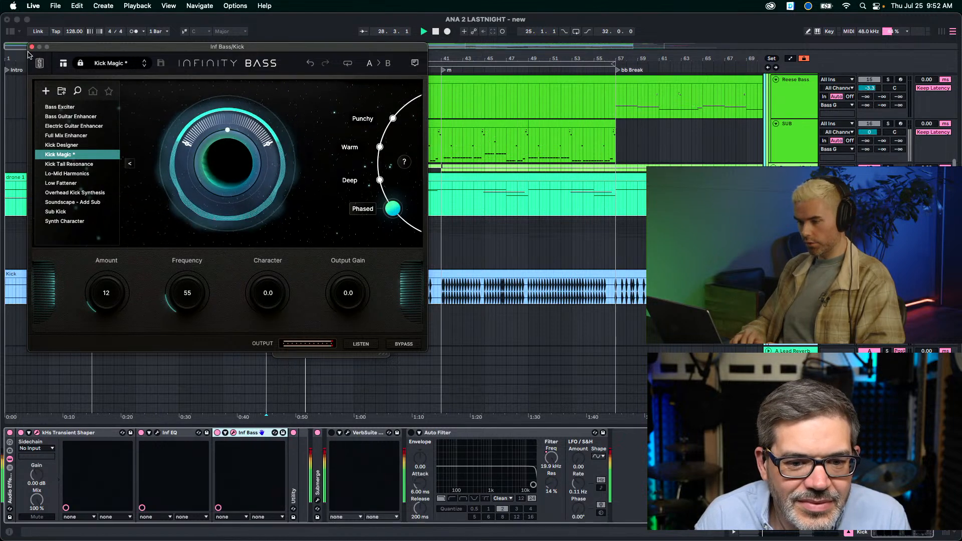
pyautogui.click(31, 46)
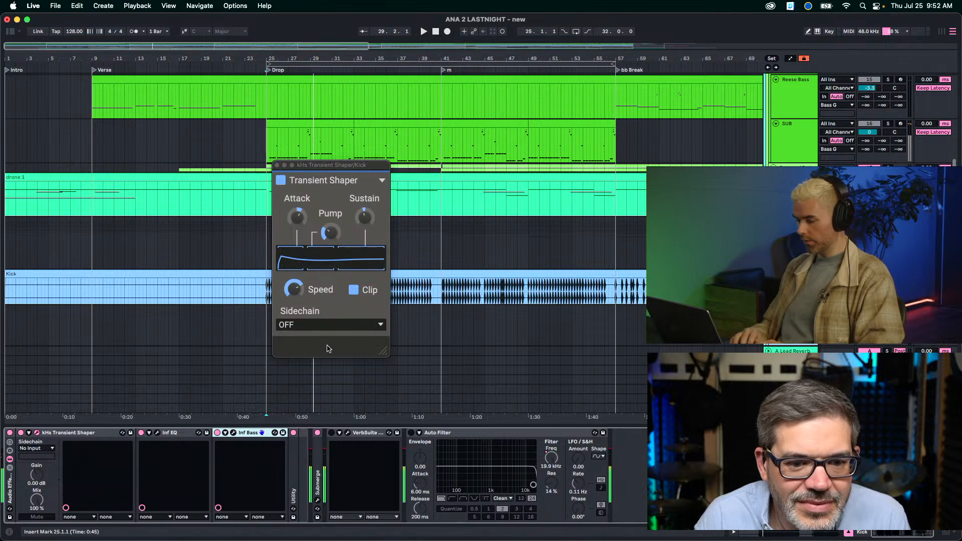
# Select the Kick's VerbSuite Classics device and close the Transient Shaper window.
pyautogui.click(369, 432)
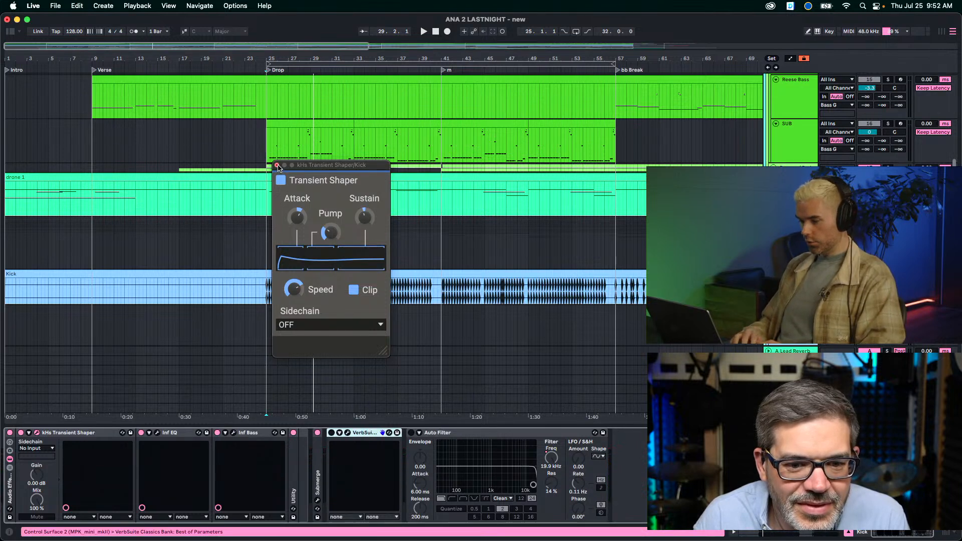
pyautogui.click(277, 165)
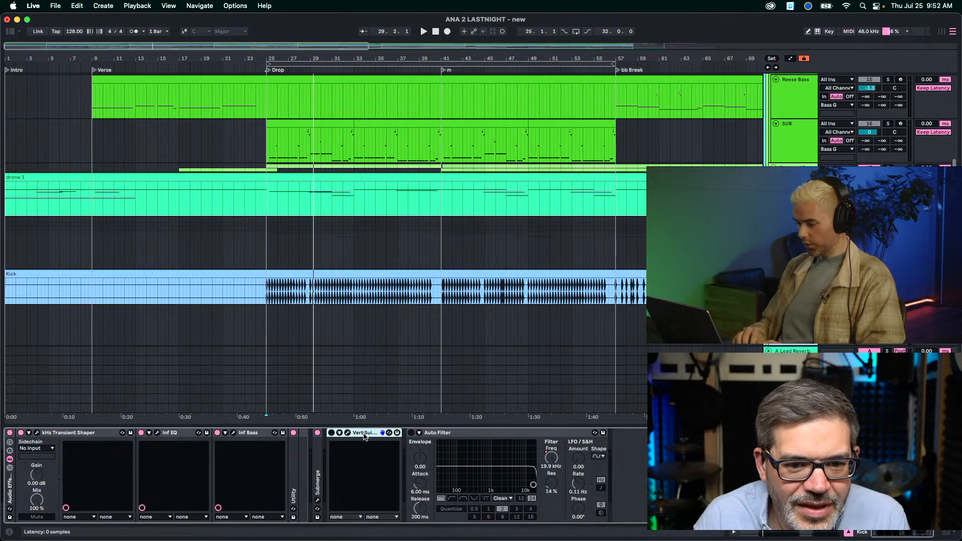
# Go to the Kick track in the arrangement and place the insert marker at bar 57, the start of bb Break.
pyautogui.scroll(-1, 490, 244)
pyautogui.hscroll(1, 489, 245)
pyautogui.scroll(-2, 490, 245)
pyautogui.hscroll(3, 490, 245)
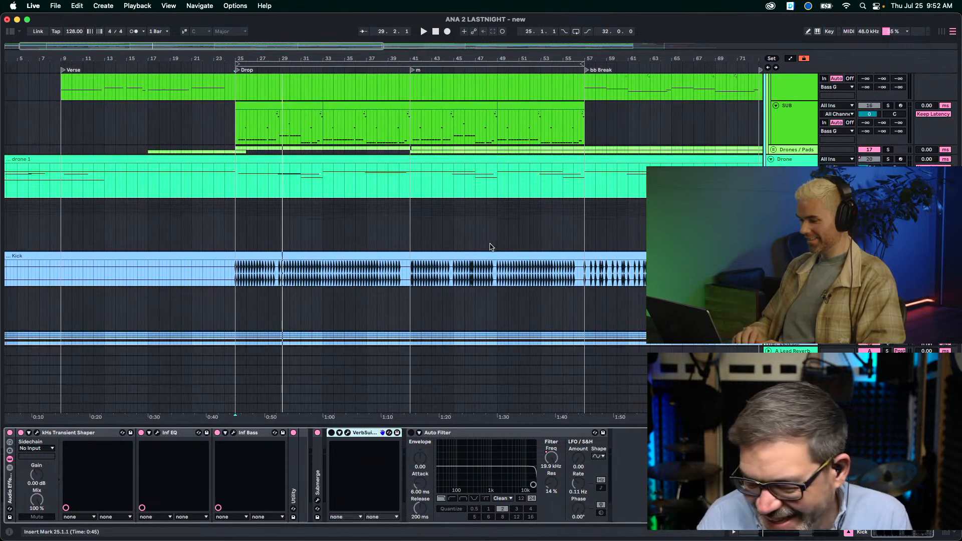
pyautogui.scroll(-3, 490, 245)
pyautogui.hscroll(1, 490, 244)
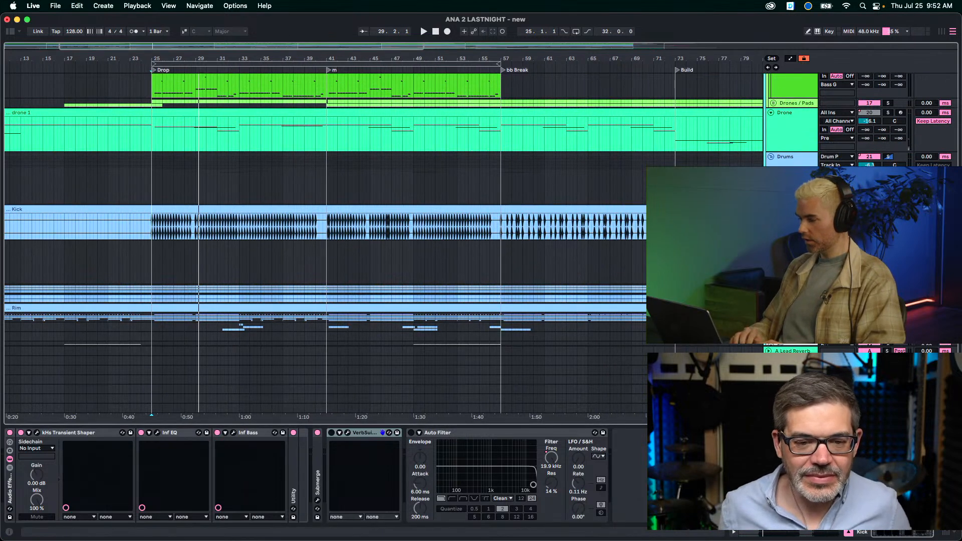
pyautogui.click(773, 210)
pyautogui.scroll(-2, 773, 212)
pyautogui.scroll(-1, 773, 212)
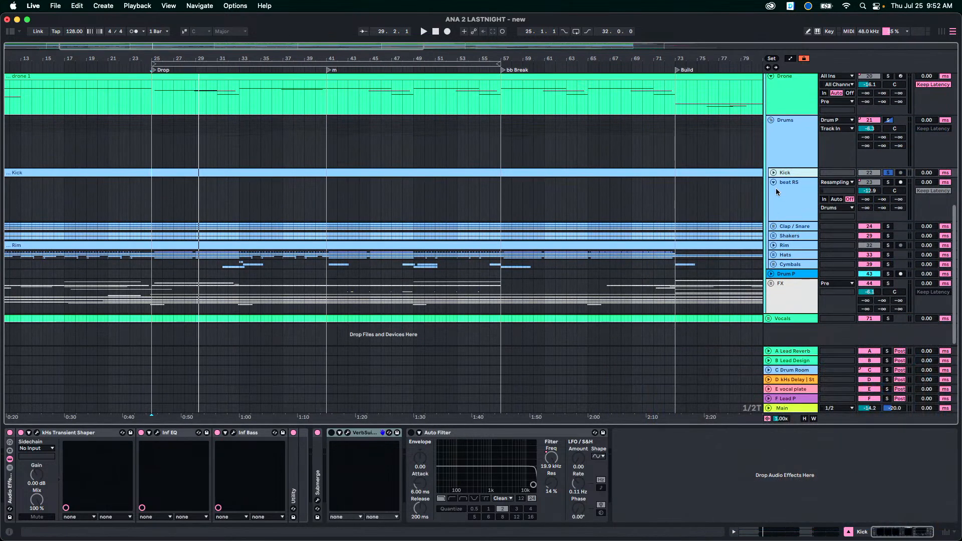
pyautogui.click(773, 173)
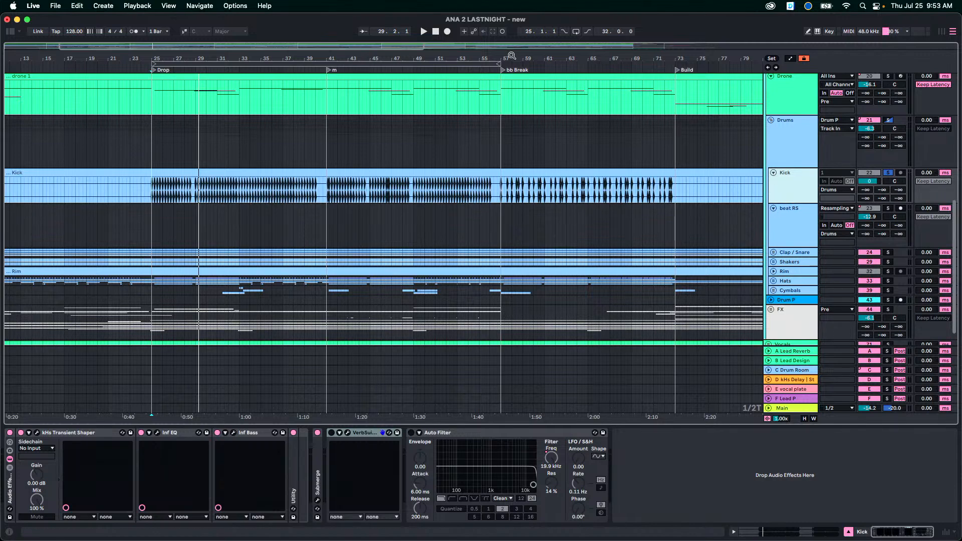
pyautogui.moveTo(511, 56); pyautogui.dragTo(489, 215)
pyautogui.click(457, 193)
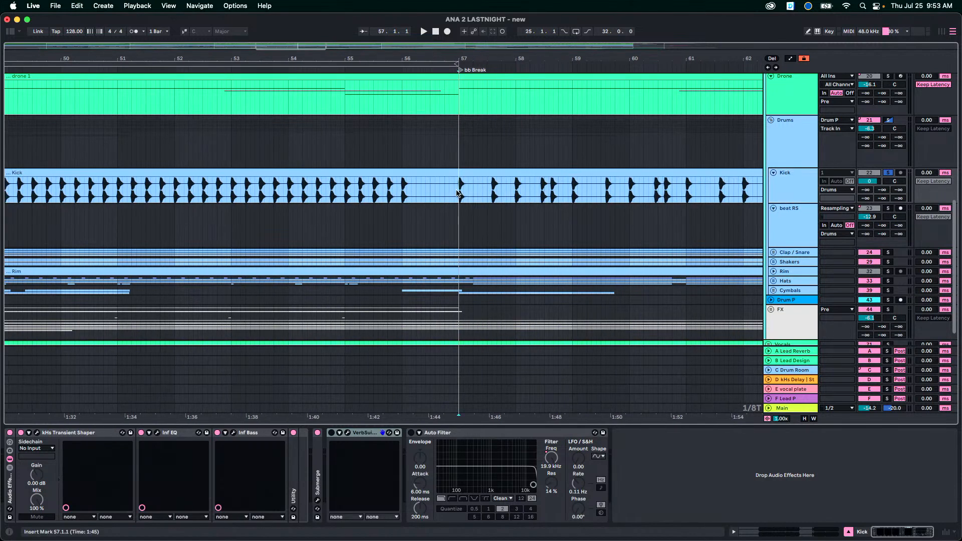
# Switch on the Kick's Auto Filter and VerbSuite Classics devices.
pyautogui.click(432, 434)
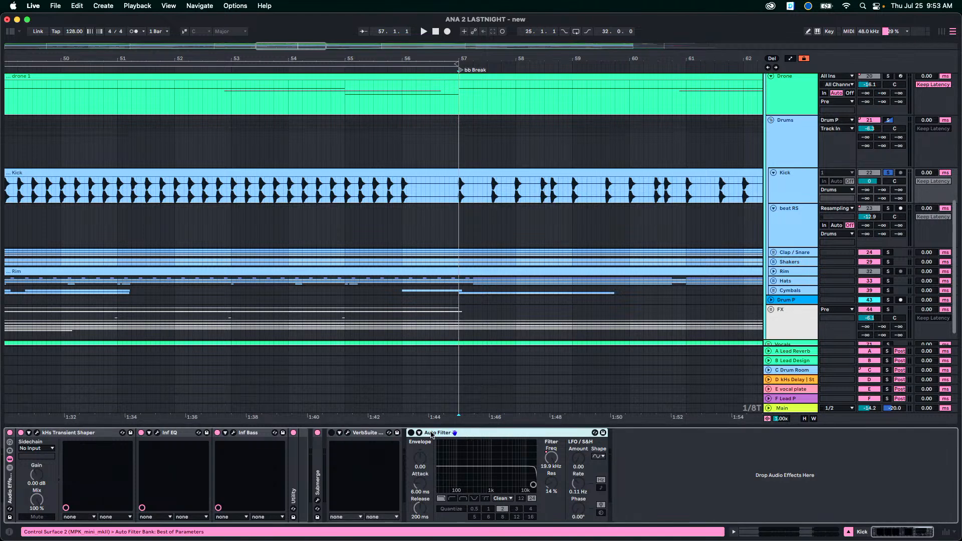
pyautogui.click(411, 433)
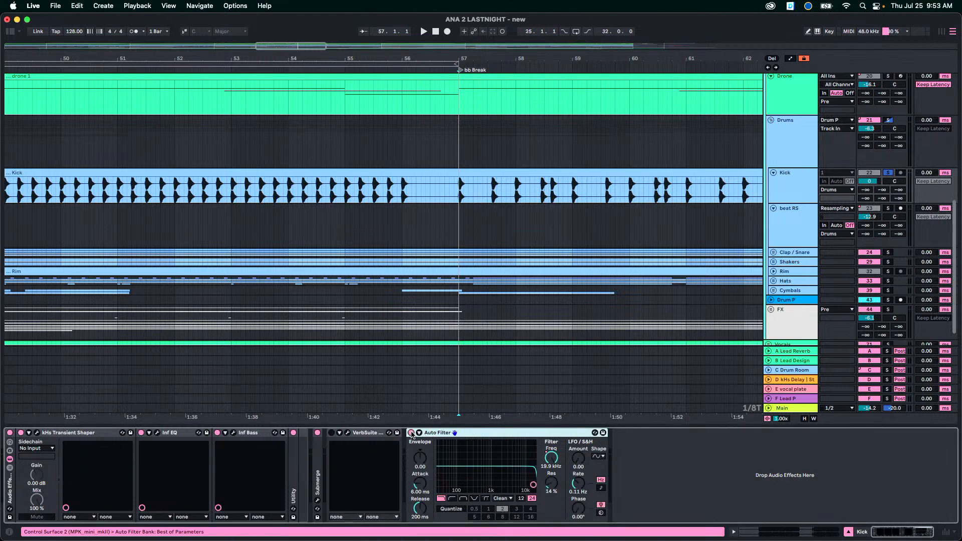
pyautogui.click(331, 432)
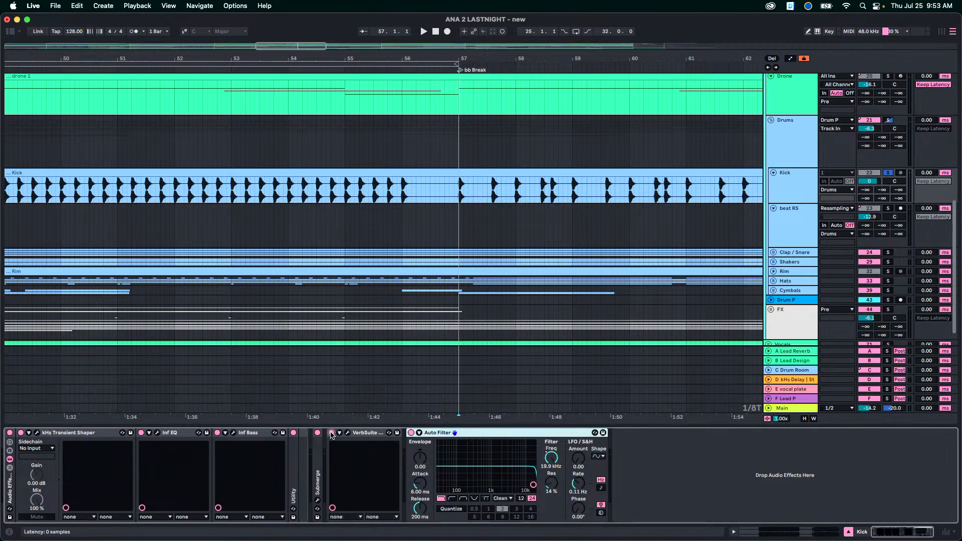
# View the Kick's VerbSuite Classics reverb settings and close the plug-in window.
pyautogui.click(364, 434)
pyautogui.click(347, 433)
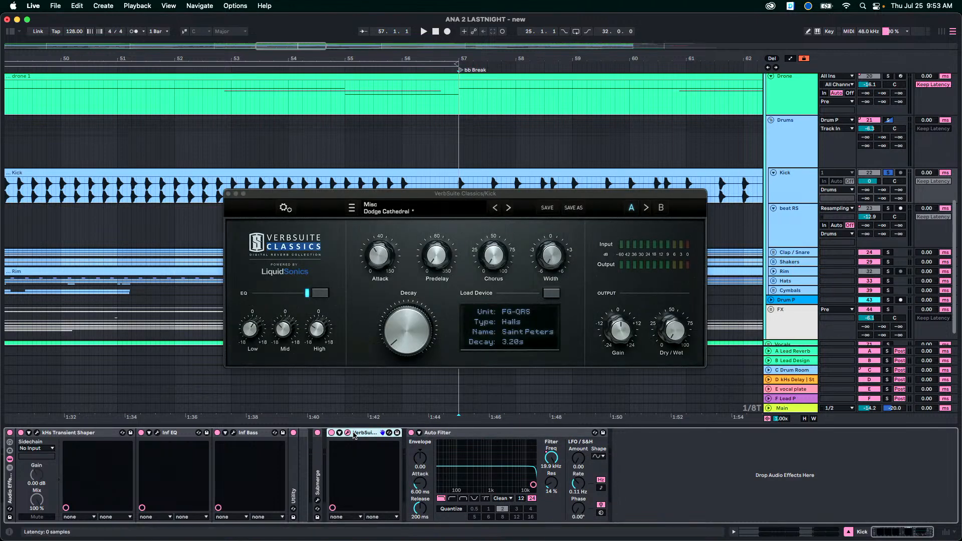
pyautogui.click(228, 193)
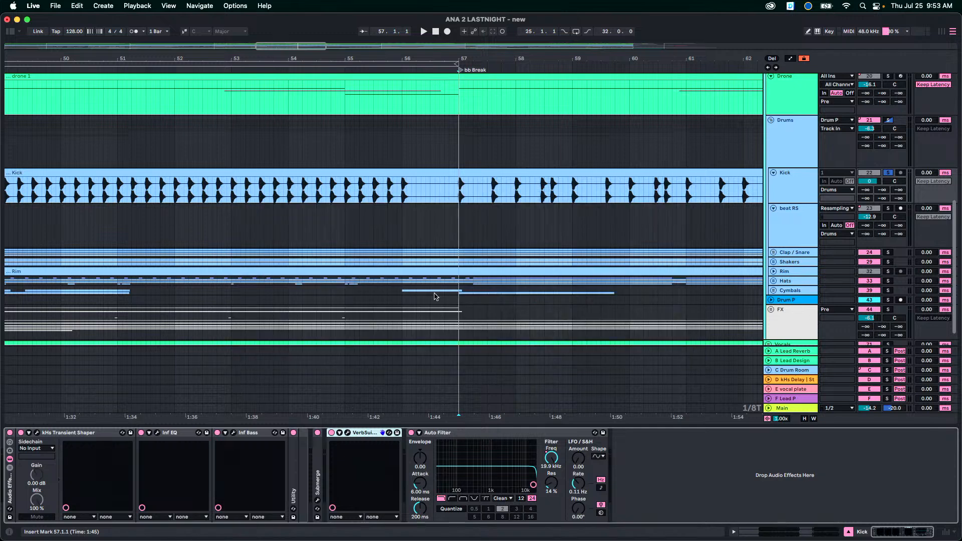
pyautogui.click(347, 433)
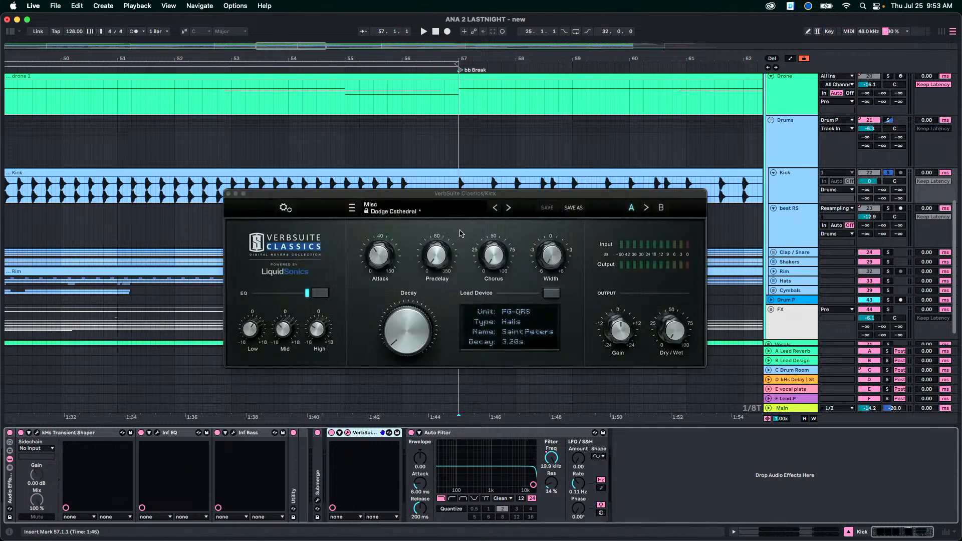
pyautogui.click(228, 193)
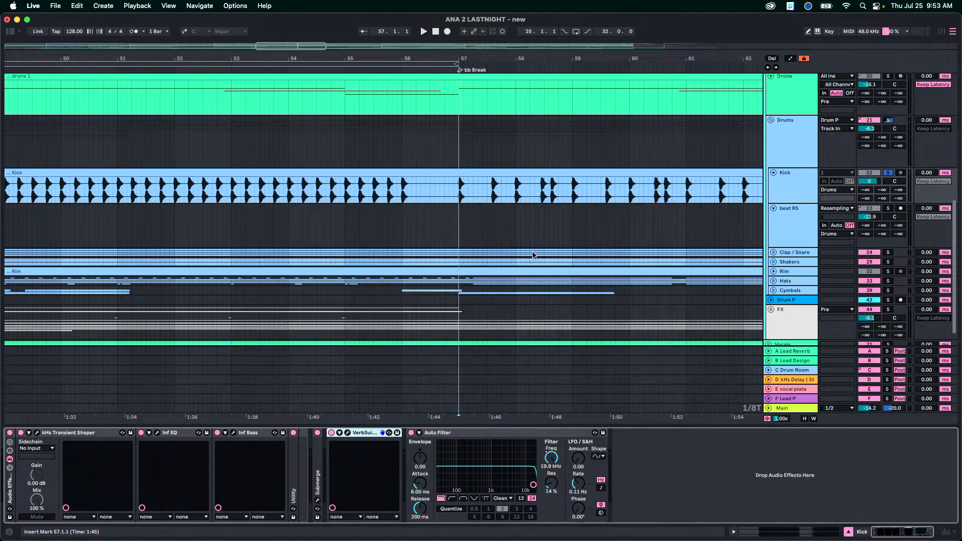
# Find the Kick's entry at Drop 2 and place the playback start just before bar 89.
pyautogui.click(322, 194)
pyautogui.click(420, 191)
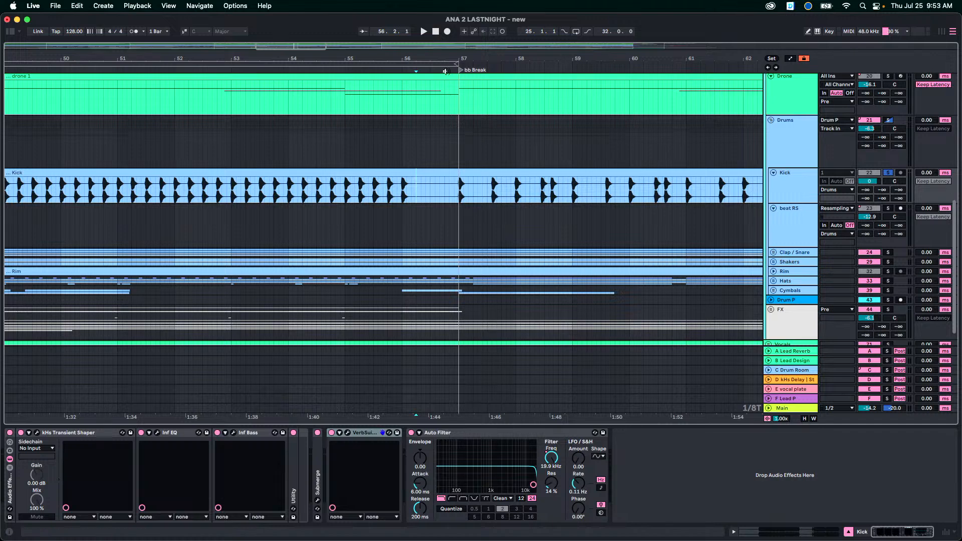
pyautogui.moveTo(426, 60); pyautogui.dragTo(536, 190)
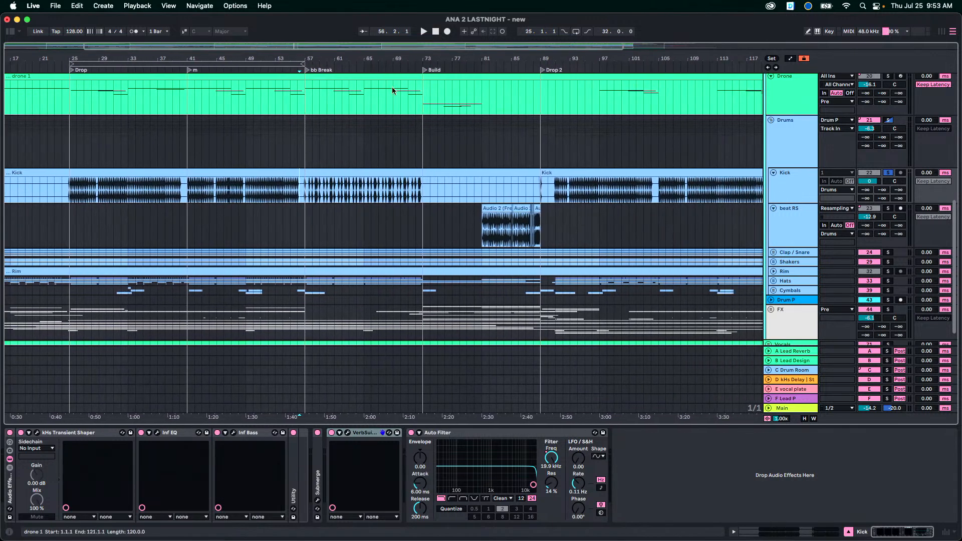
pyautogui.click(538, 190)
pyautogui.moveTo(550, 59); pyautogui.dragTo(551, 150)
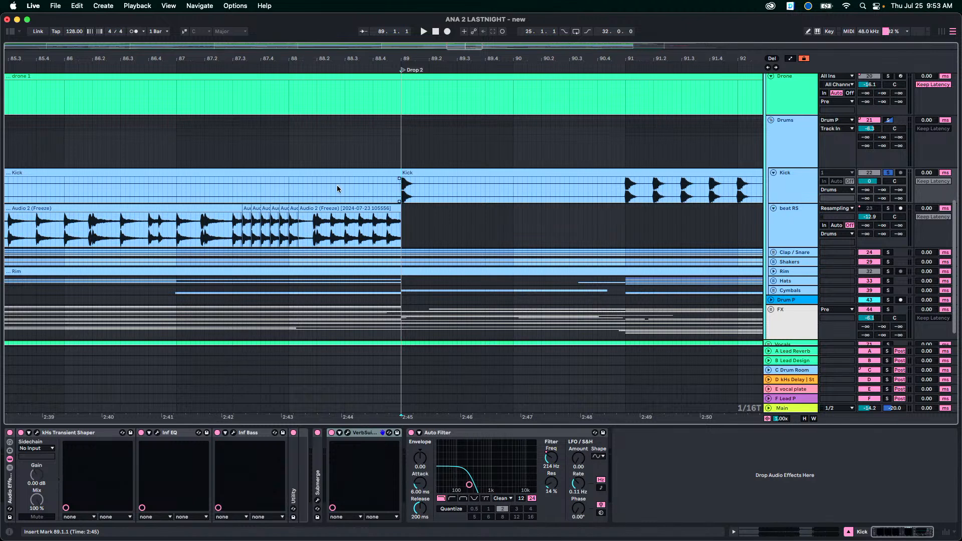
pyautogui.click(358, 188)
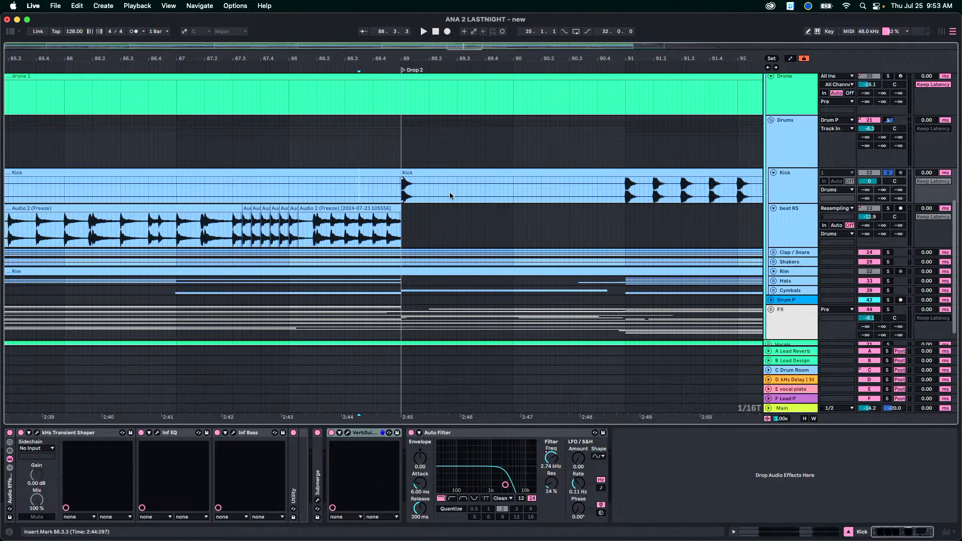
pyautogui.click(394, 189)
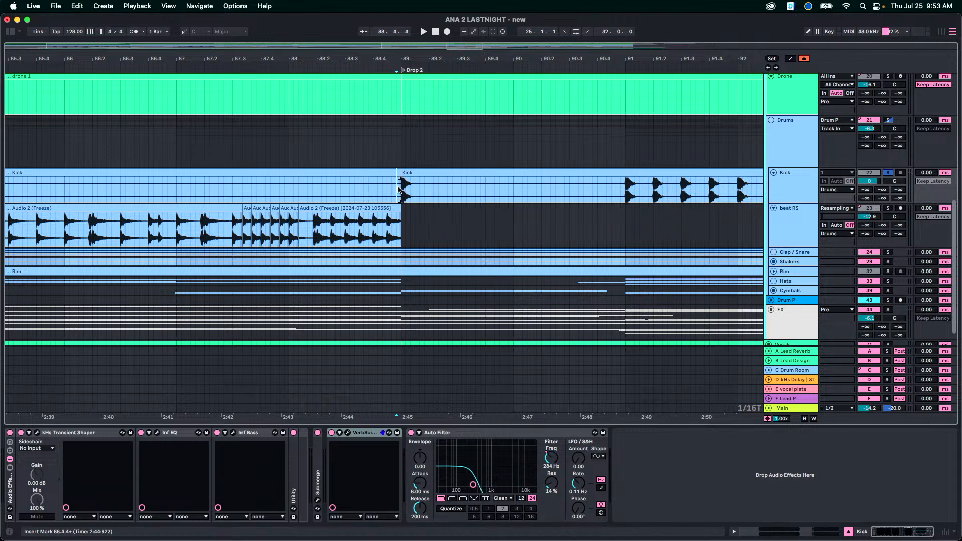
# Audition the kick through the start of Drop 2 with reverb and filter active, and place the marker at bar 89.
pyautogui.press('space')
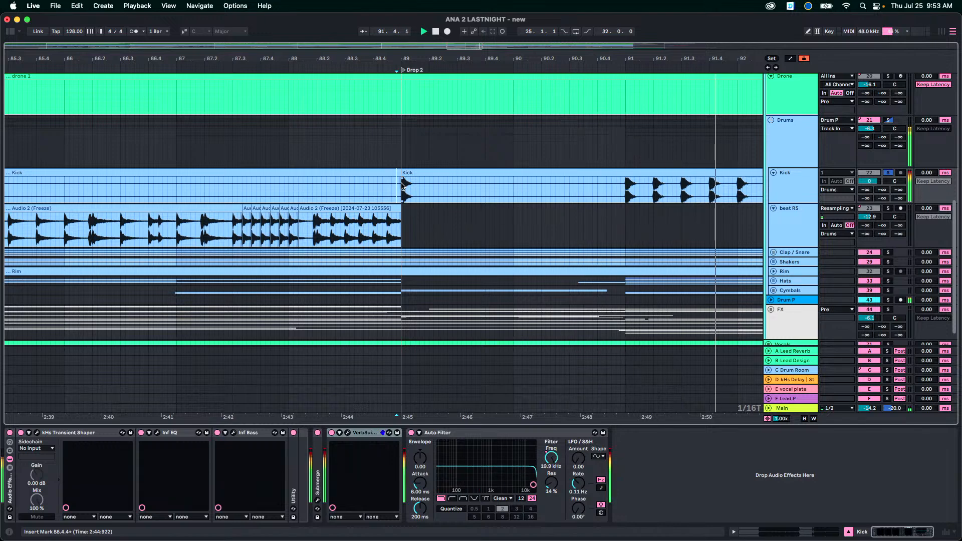
pyautogui.moveTo(409, 57); pyautogui.dragTo(409, 31)
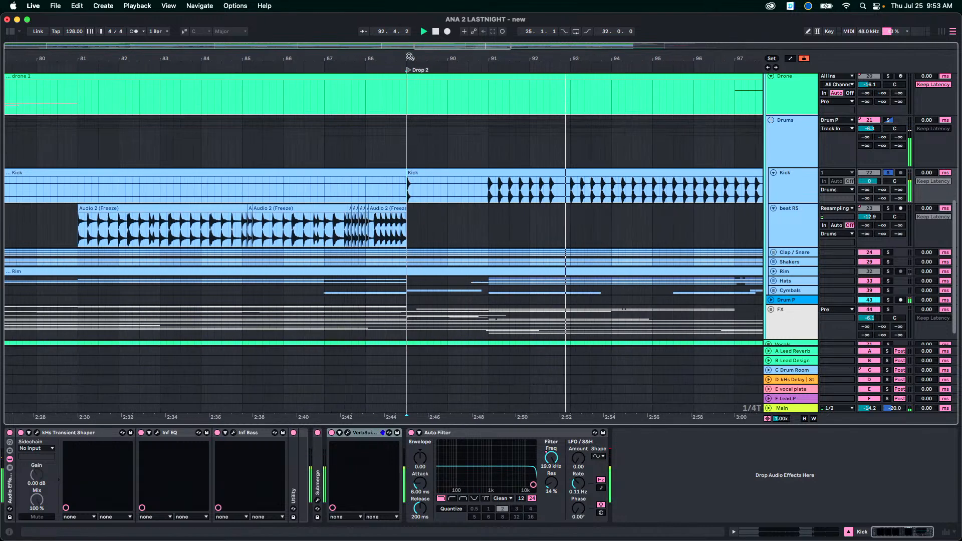
pyautogui.press('space')
pyautogui.press('space')
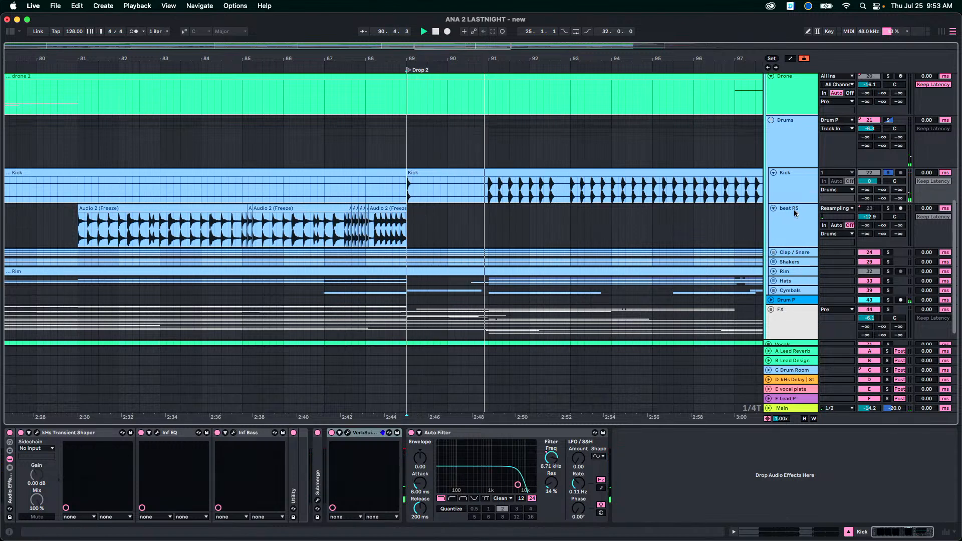
pyautogui.click(410, 189)
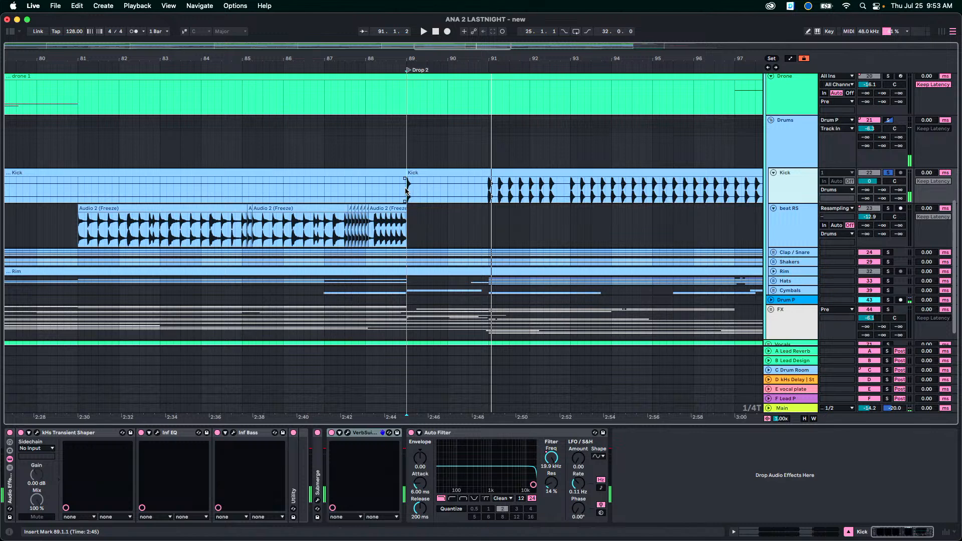
pyautogui.press('space')
# Open the Kick's VerbSuite Classics, display its Dry/Wet automation lane and examine the curve around Drop 2.
pyautogui.click(348, 434)
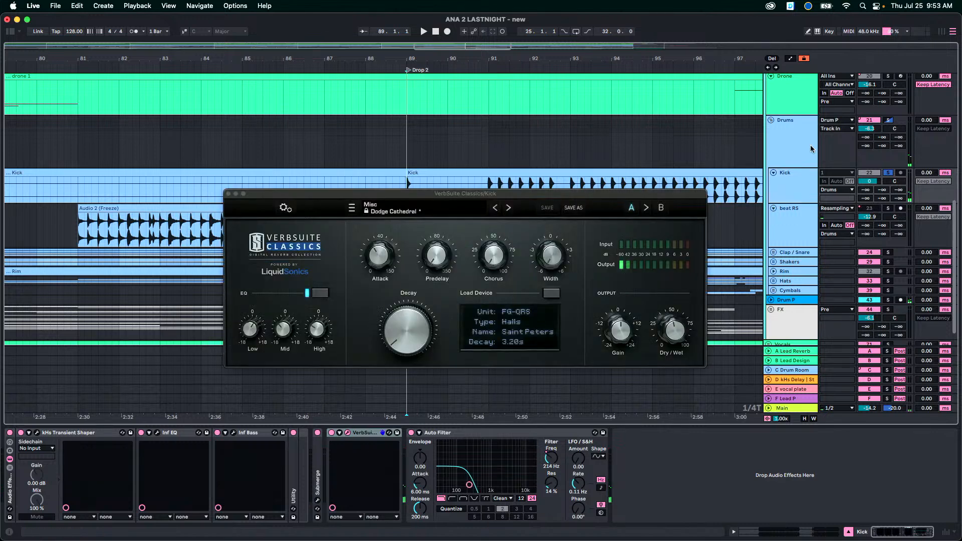
pyautogui.moveTo(535, 195); pyautogui.dragTo(534, 248)
pyautogui.press('a')
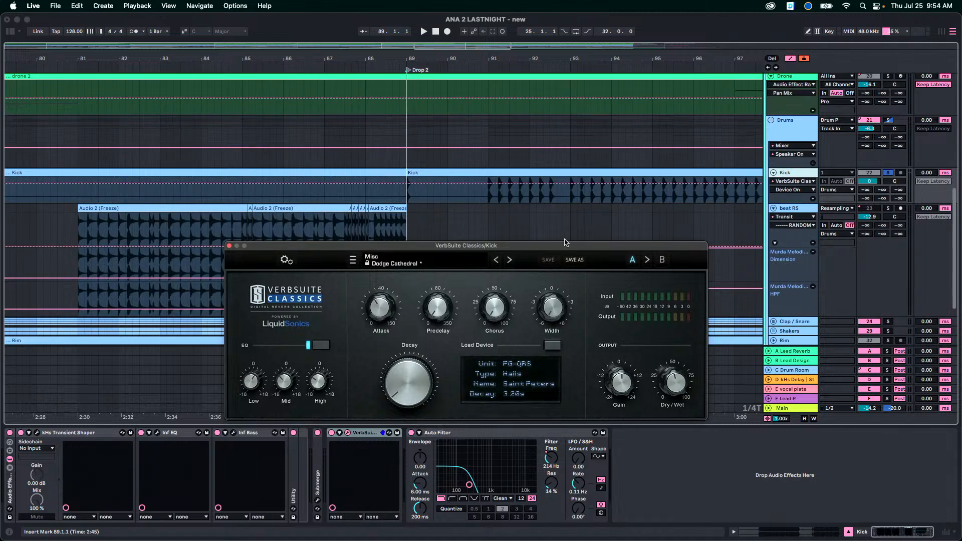
pyautogui.click(789, 190)
pyautogui.click(788, 277)
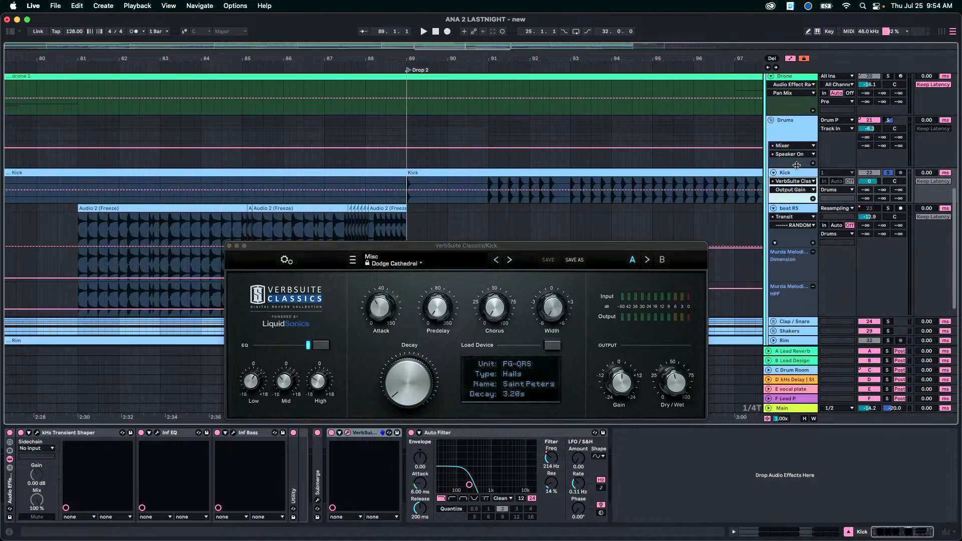
pyautogui.click(790, 190)
pyautogui.click(785, 283)
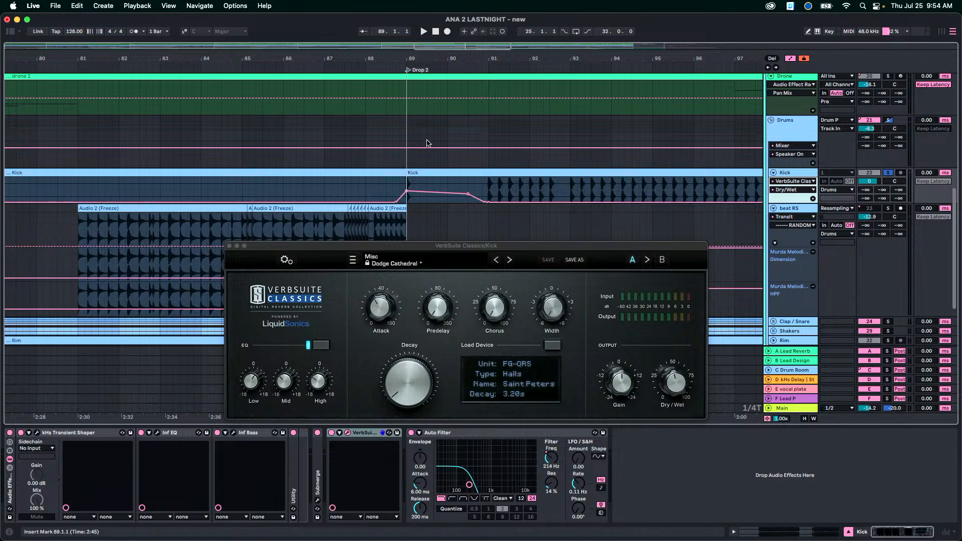
pyautogui.click(400, 183)
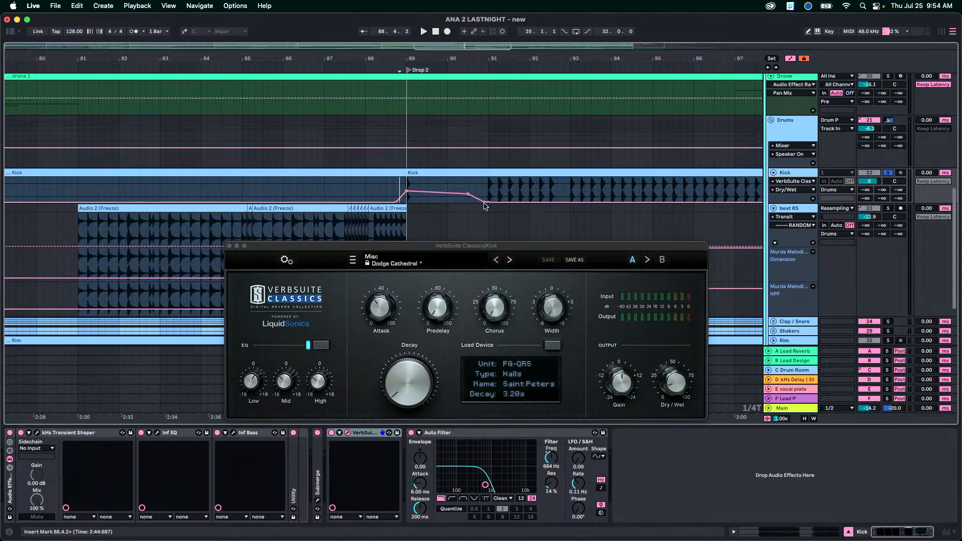
pyautogui.click(365, 185)
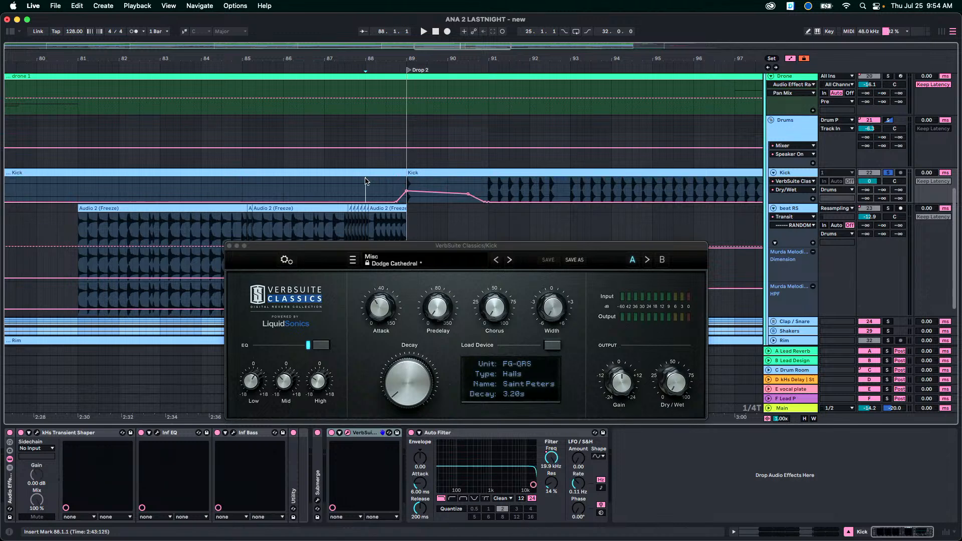
# Close the VerbSuite Classics window and select the first Audio 2 (Freeze) clip on beat RS, starting at bar 81.
pyautogui.click(229, 245)
pyautogui.scroll(-1, 231, 253)
pyautogui.hscroll(-1, 230, 253)
pyautogui.click(932, 214)
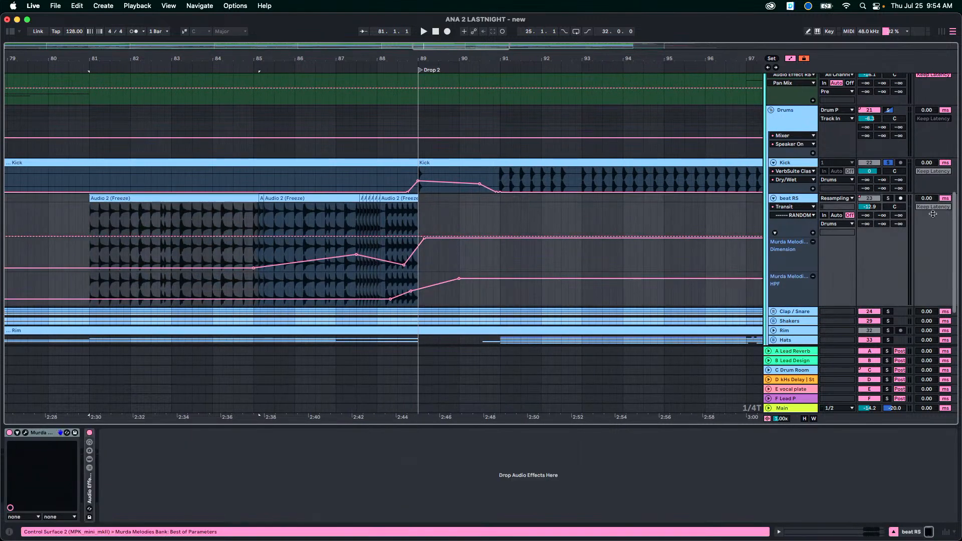
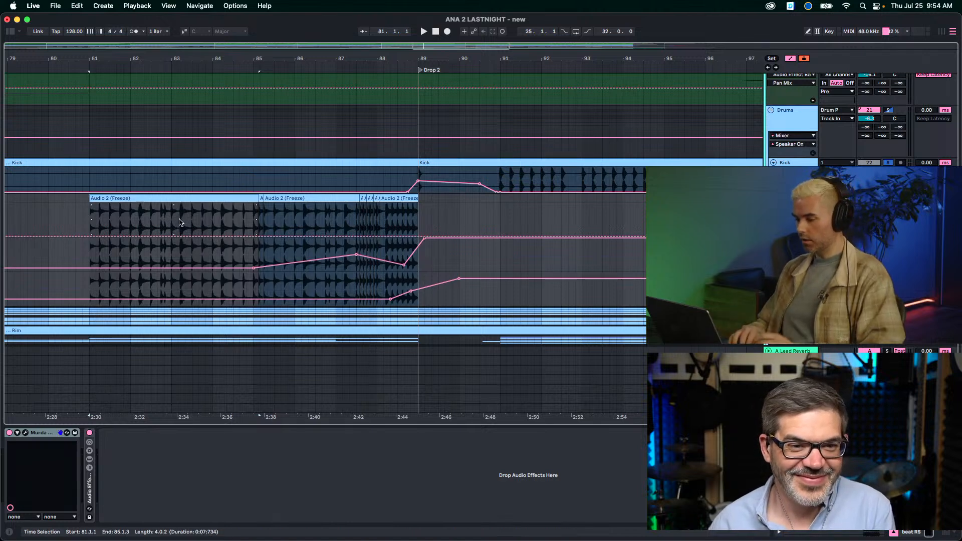
# Expand the Lead Synths group and select the frozen Guitar RS clip starting at bar 57.
pyautogui.scroll(-10, 218, 220)
pyautogui.hscroll(-1, 218, 220)
pyautogui.moveTo(339, 57); pyautogui.dragTo(362, 30)
pyautogui.scroll(-2, 500, 320)
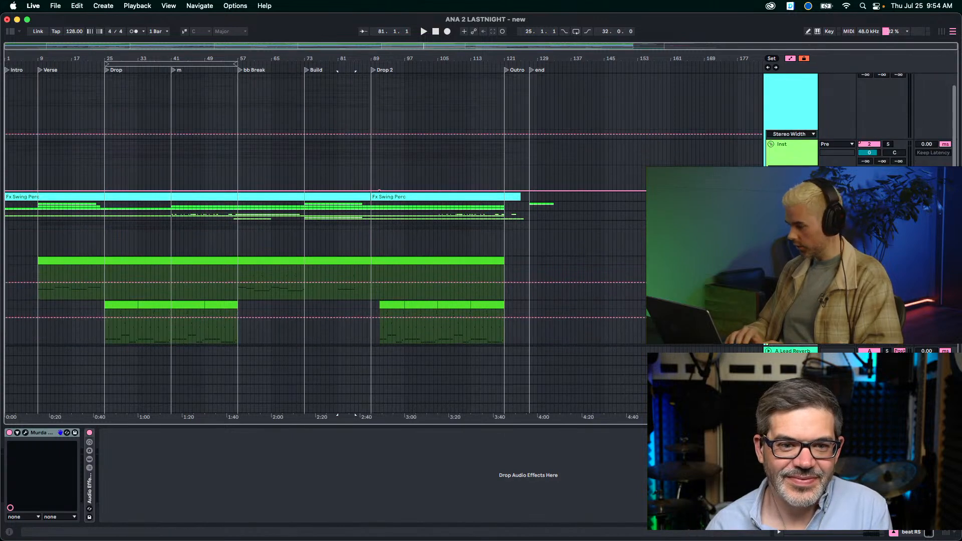
pyautogui.click(773, 216)
pyautogui.scroll(-2, 772, 215)
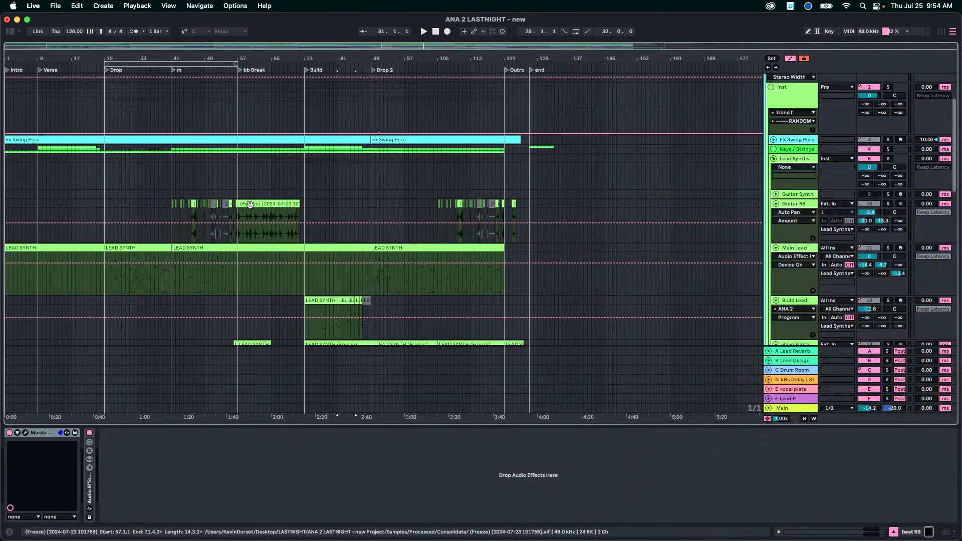
pyautogui.click(250, 204)
pyautogui.moveTo(177, 54); pyautogui.dragTo(176, 135)
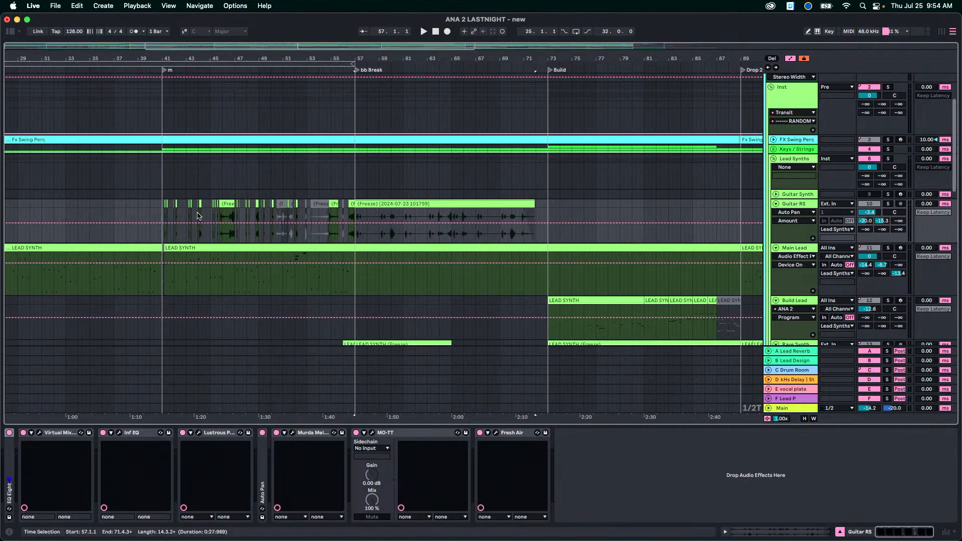
# Audition the Guitar RS slices from bar 41 in the full mix and return to the beat RS clips before Drop 2.
pyautogui.click(159, 208)
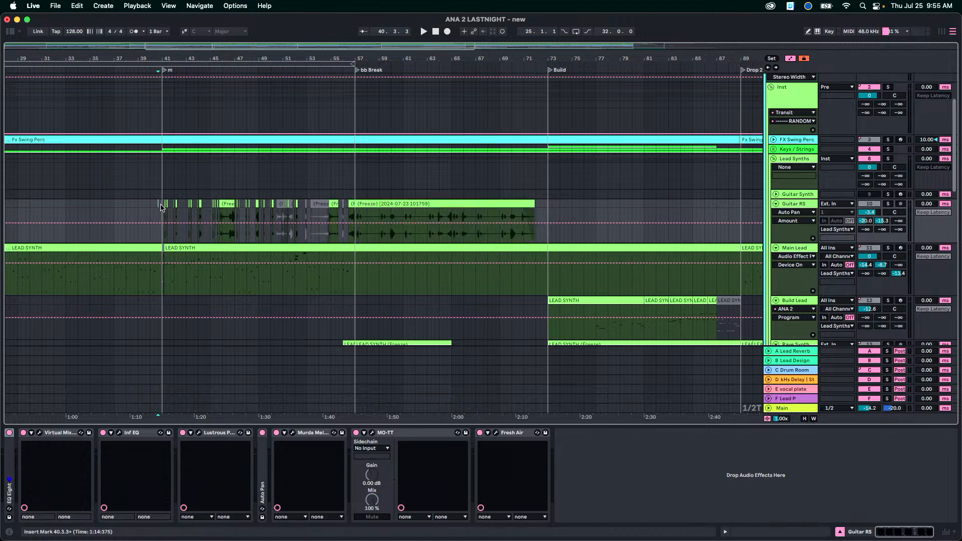
pyautogui.press('space')
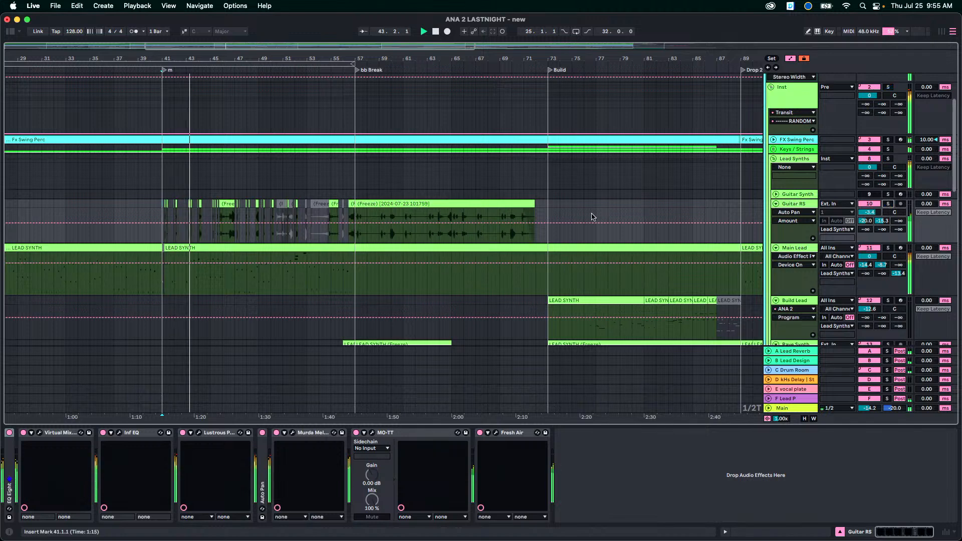
pyautogui.scroll(-10, 592, 216)
pyautogui.scroll(-10, 592, 216)
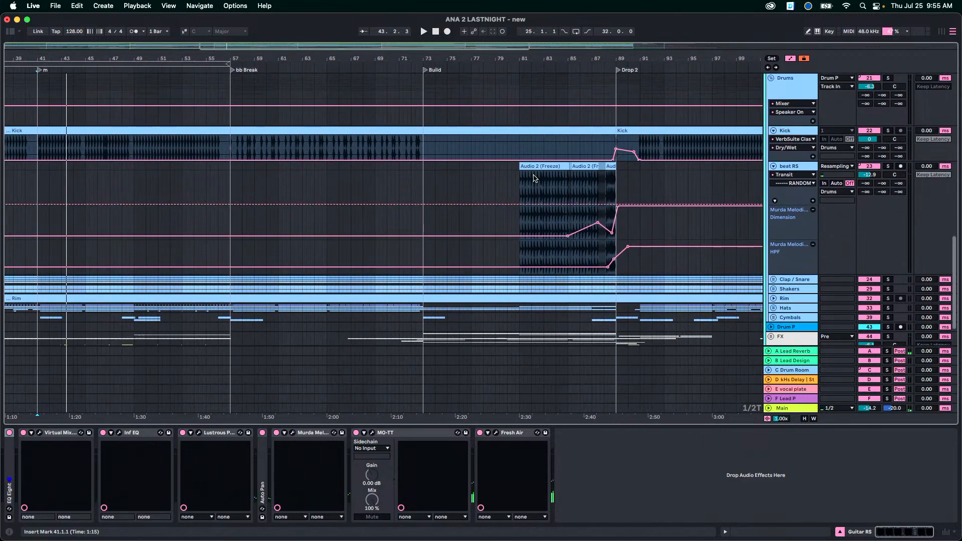
# Play the beat RS clips soloed from bar 81 into Drop 2, add the Kick to the solo there and clear both solos.
pyautogui.click(534, 167)
pyautogui.moveTo(544, 58); pyautogui.dragTo(395, 150)
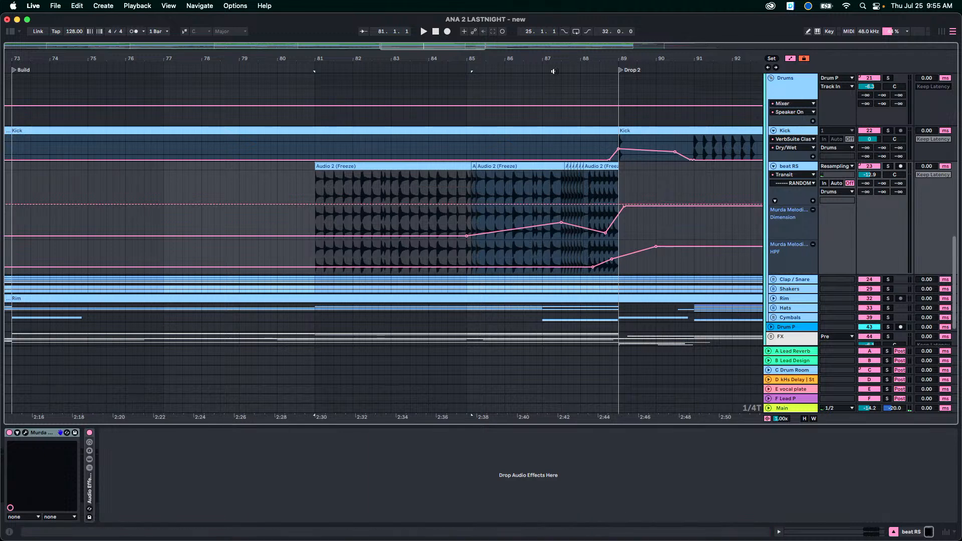
pyautogui.moveTo(565, 53); pyautogui.dragTo(564, 100)
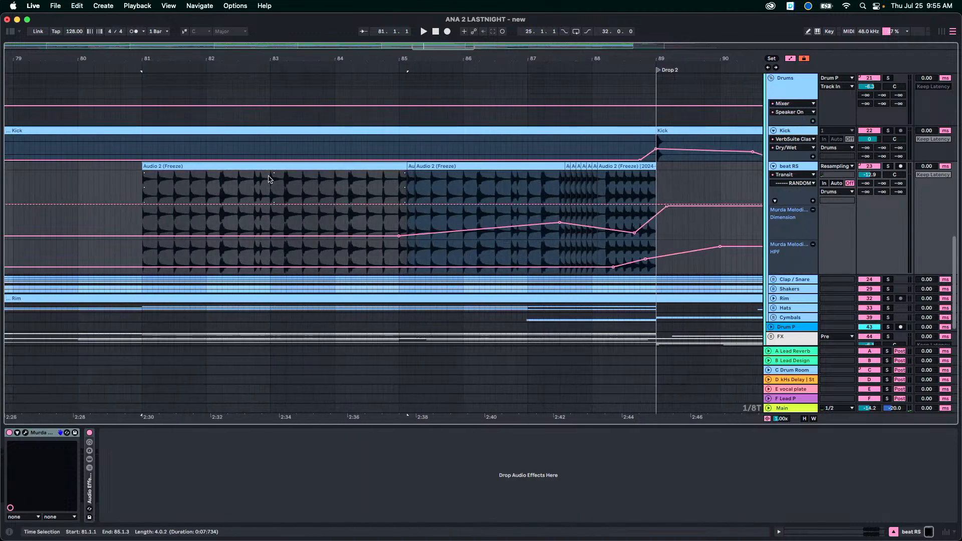
pyautogui.click(889, 165)
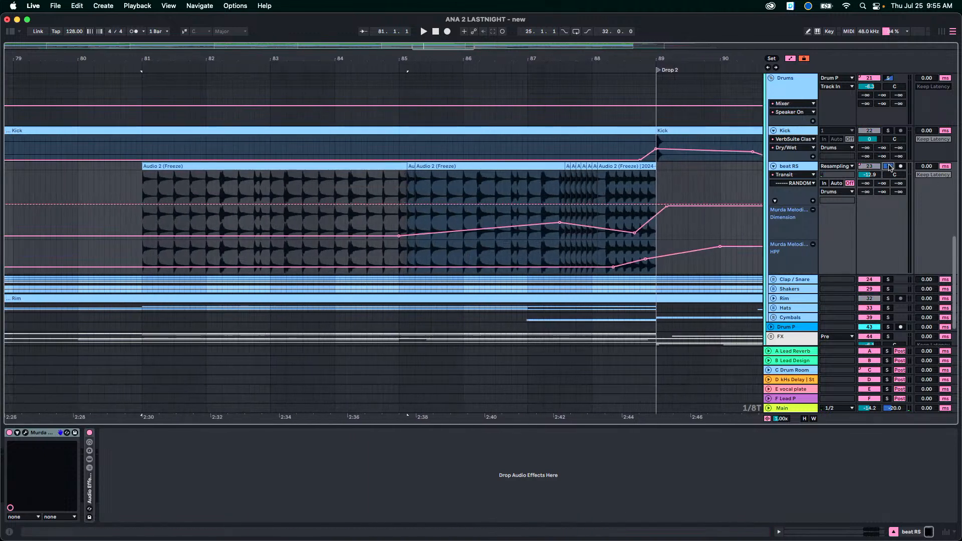
pyautogui.press('space')
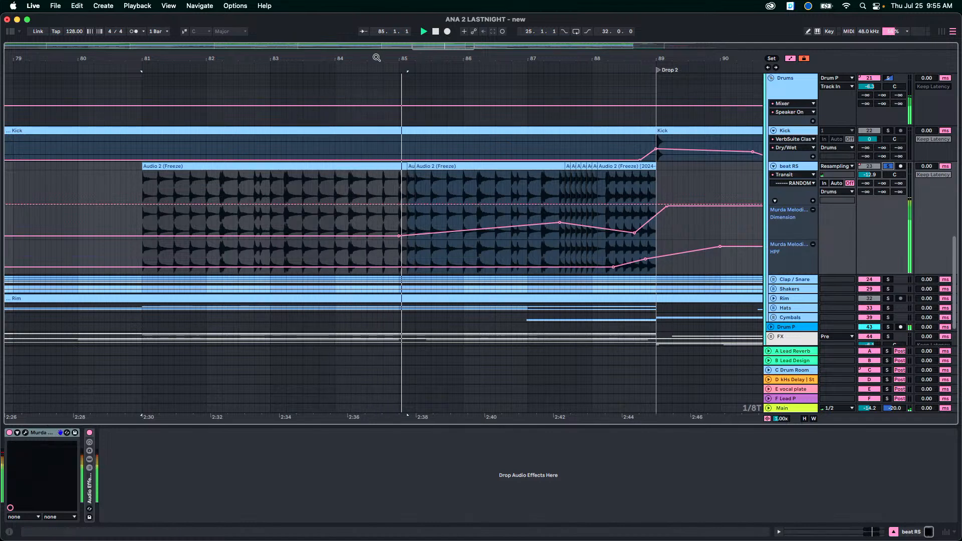
pyautogui.moveTo(368, 69); pyautogui.dragTo(376, 58)
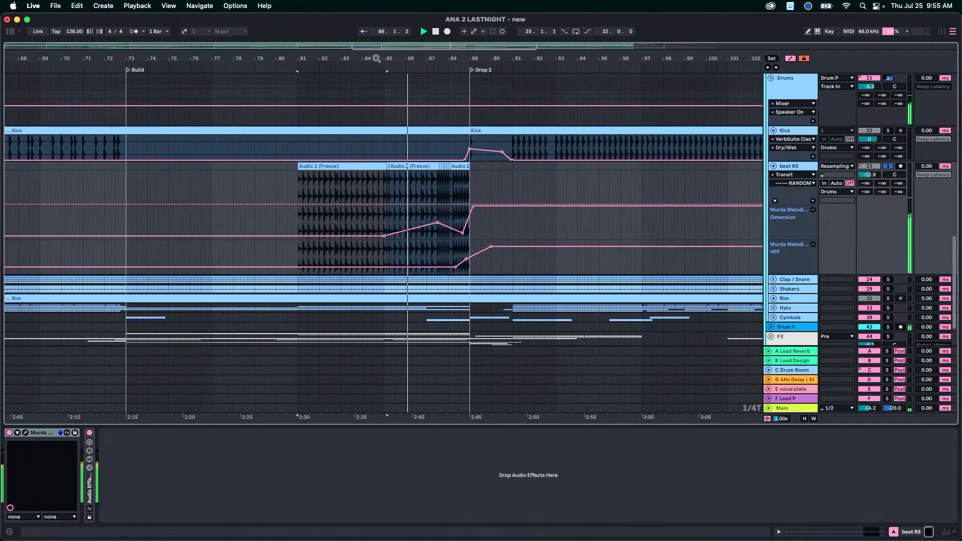
pyautogui.moveTo(461, 229)
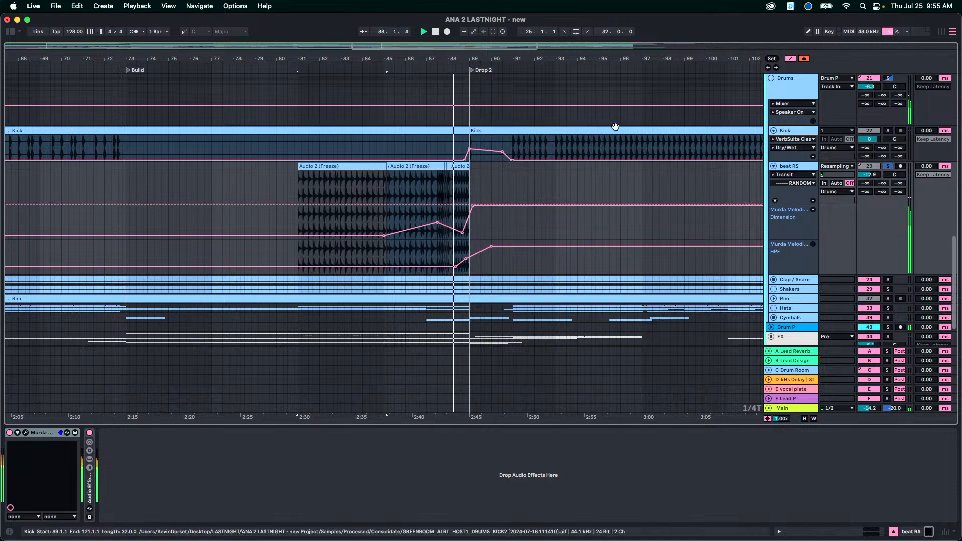
pyautogui.click(890, 130)
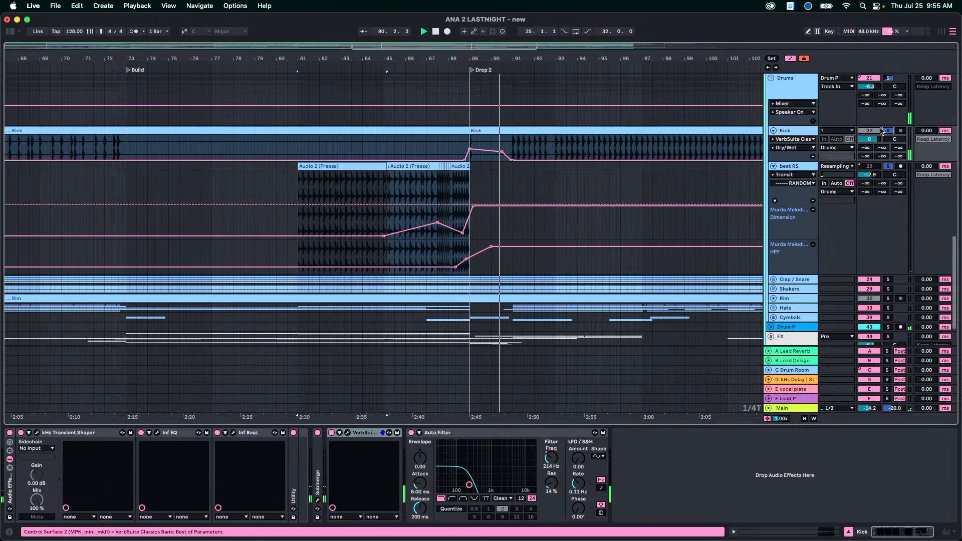
pyautogui.click(888, 131)
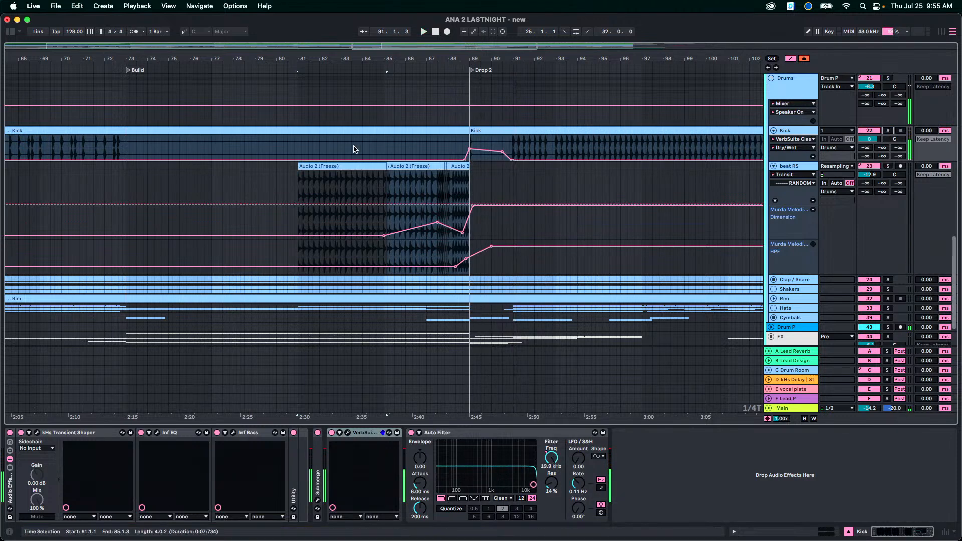
# Audition the full mix from bar 81 through Drop 2 and hide the automation lanes.
pyautogui.click(297, 146)
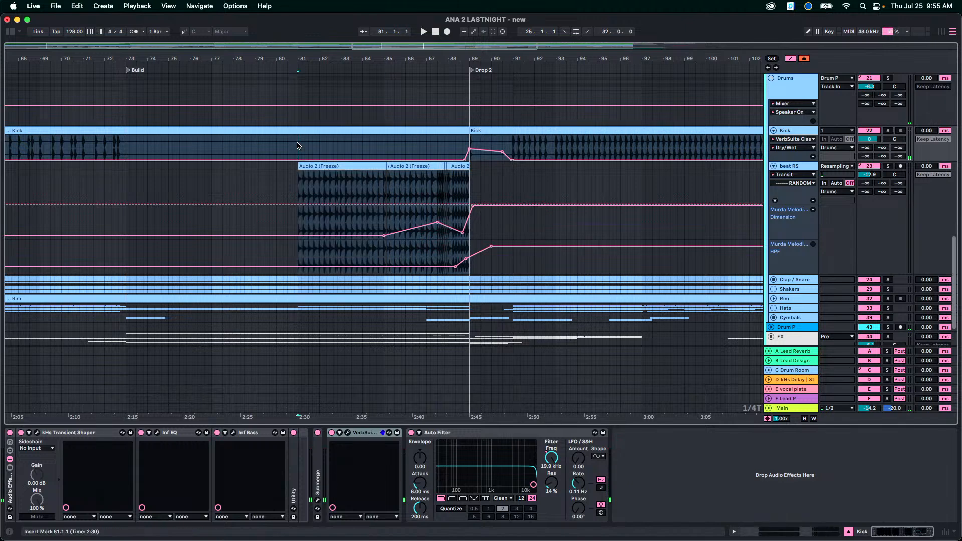
pyautogui.press('space')
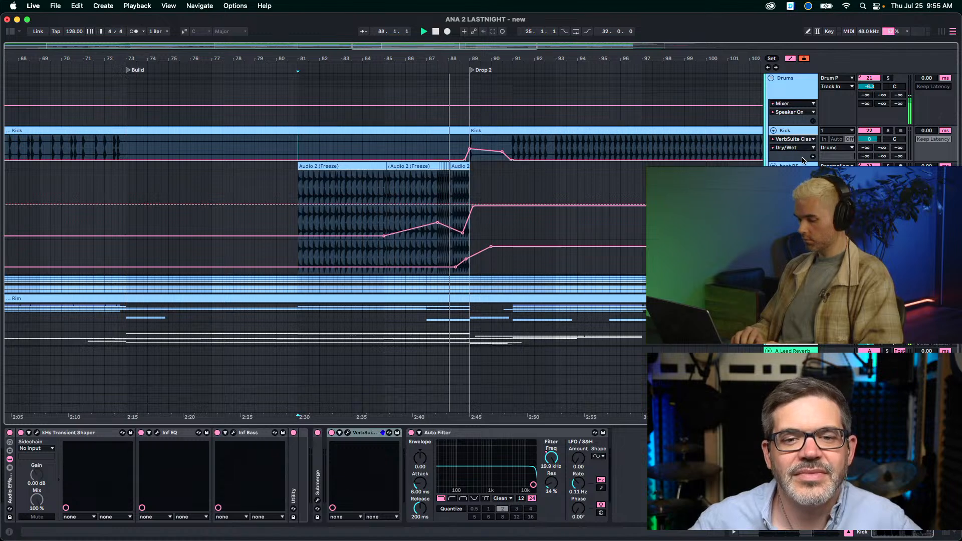
pyautogui.press('a')
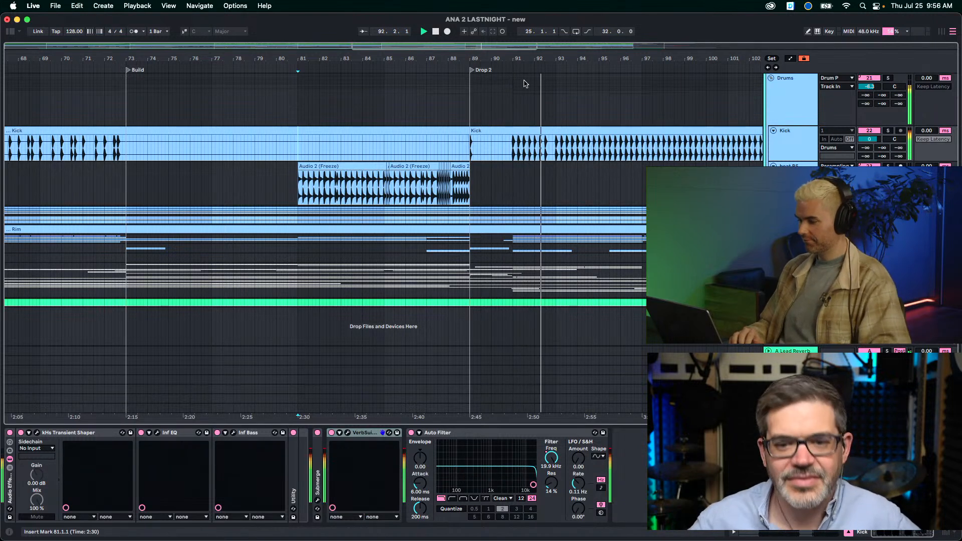
pyautogui.press('space')
# Select the first Audio 2 (Freeze) clip on beat RS and fit the whole arrangement's length in view.
pyautogui.moveTo(460, 60); pyautogui.dragTo(470, 94)
pyautogui.click(436, 163)
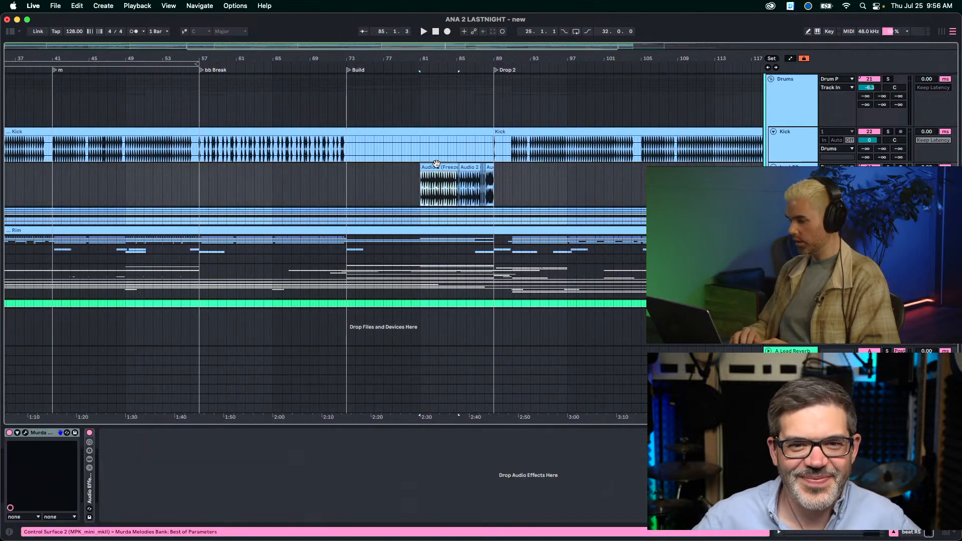
pyautogui.hscroll(-5, 531, 188)
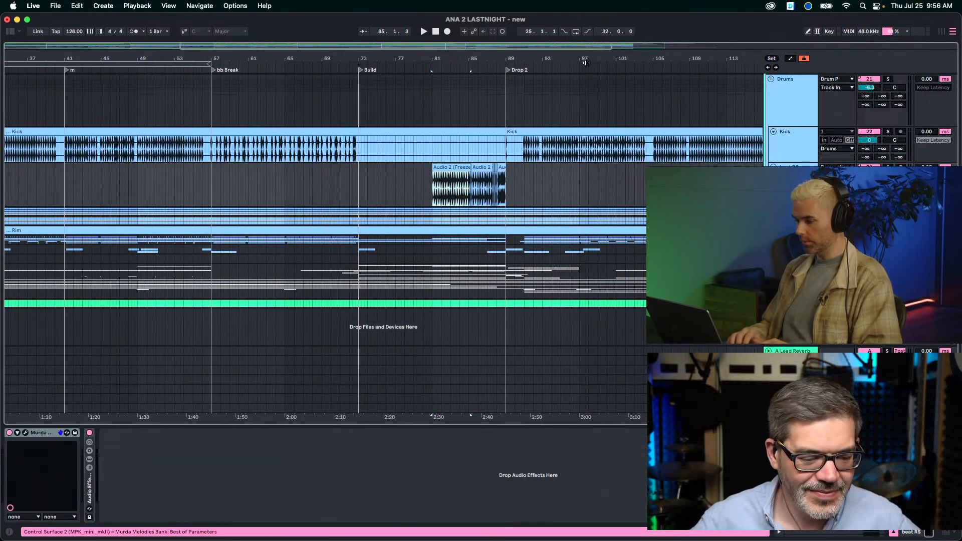
pyautogui.press('w')
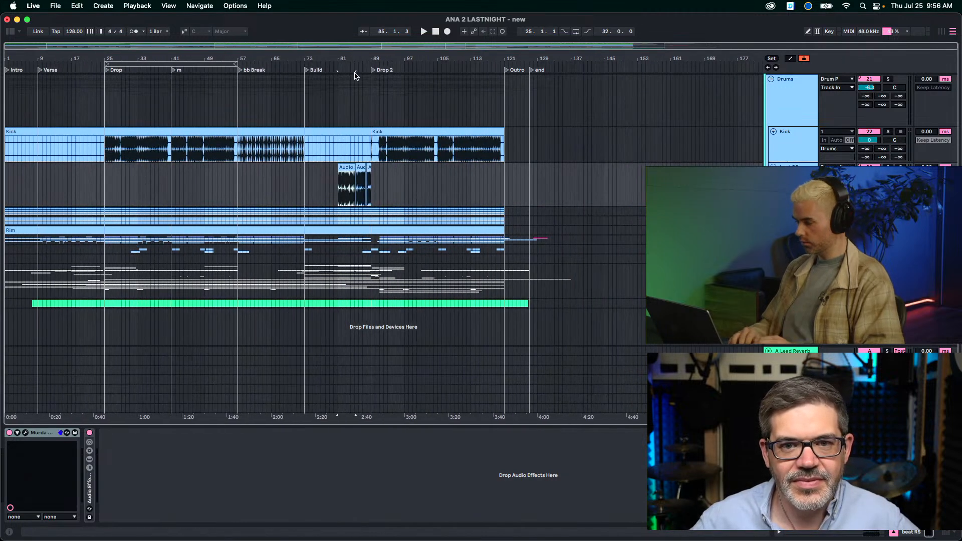
pyautogui.scroll(2, 389, 163)
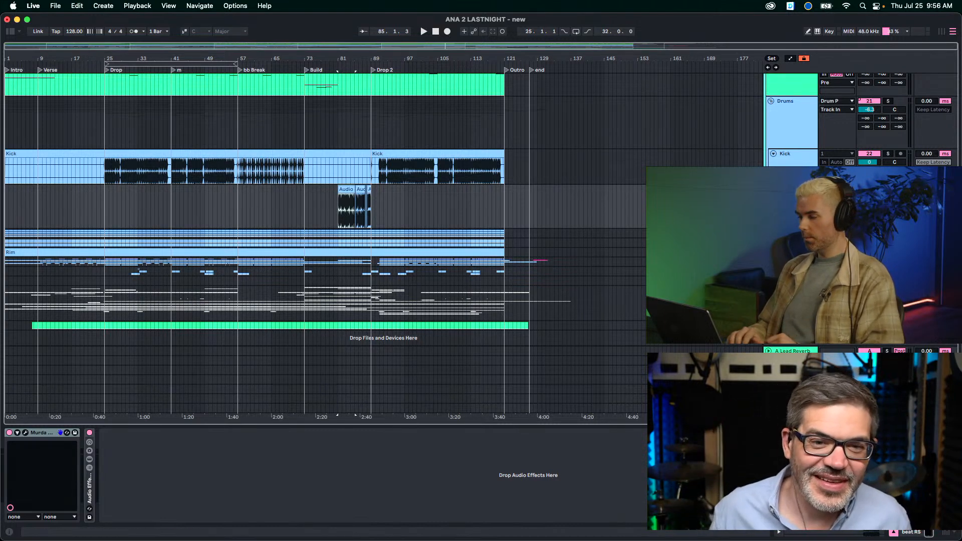
pyautogui.press('Up')
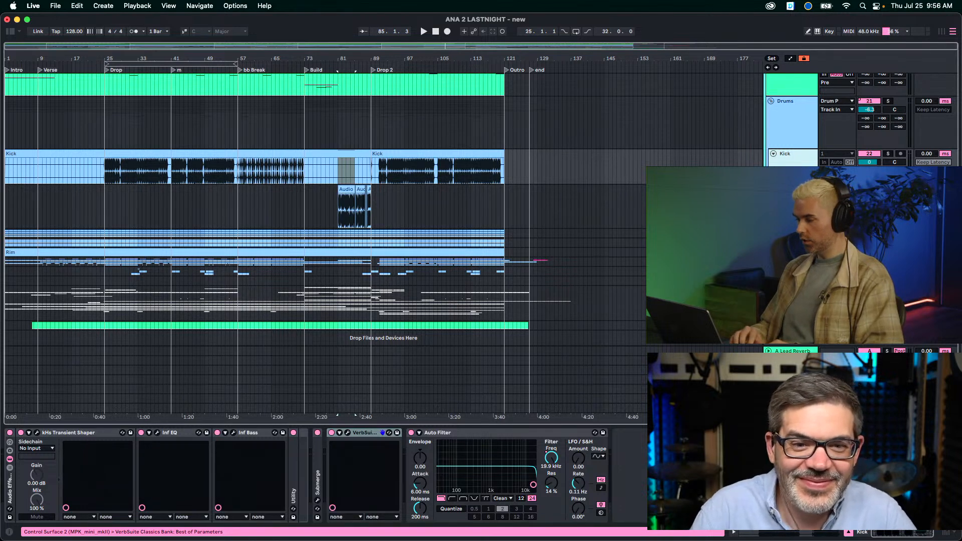
# Insert an audio track below beat RS and copy the frozen clip starting at bar 81 onto it.
pyautogui.rightClick(789, 193)
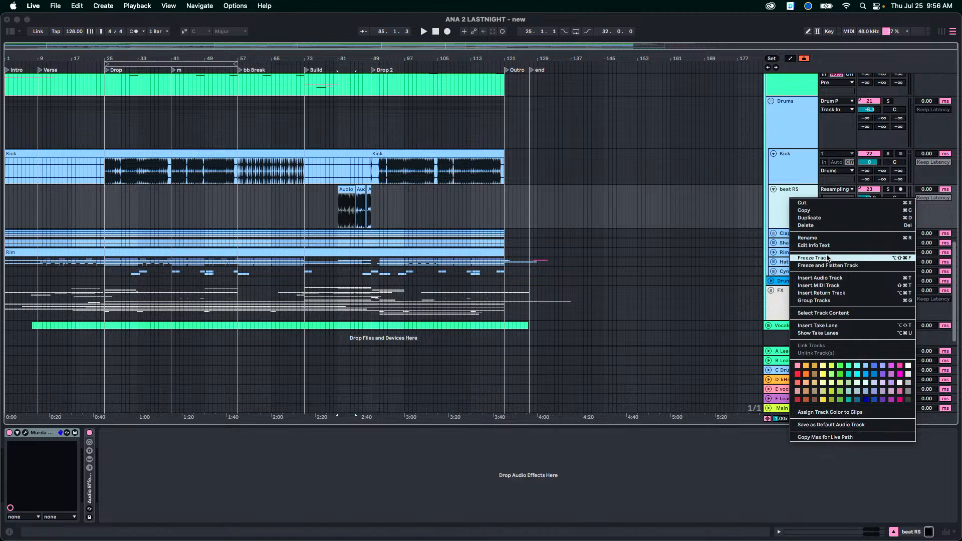
pyautogui.click(785, 224)
pyautogui.press('super+t')
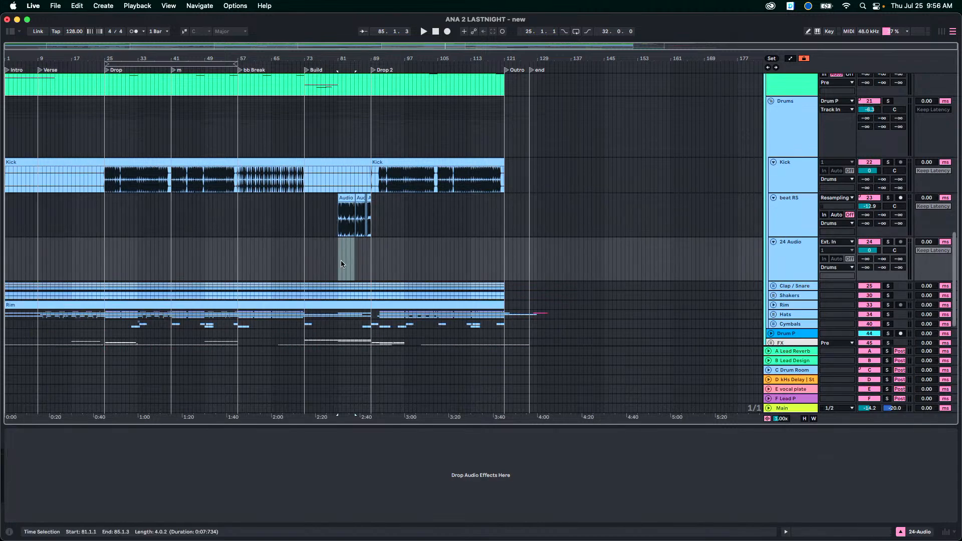
pyautogui.click(345, 219)
pyautogui.moveTo(345, 219); pyautogui.dragTo(348, 259)
pyautogui.click(345, 198)
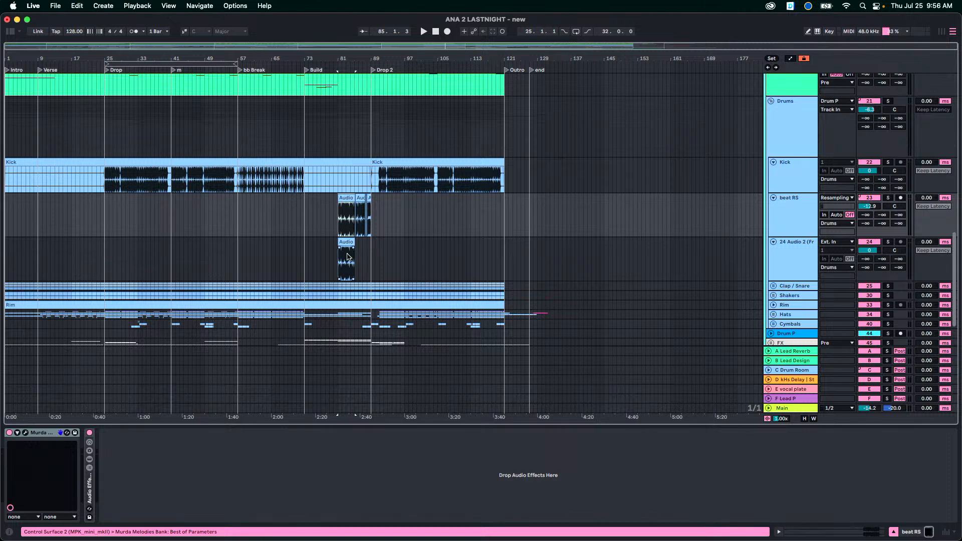
pyautogui.click(345, 241)
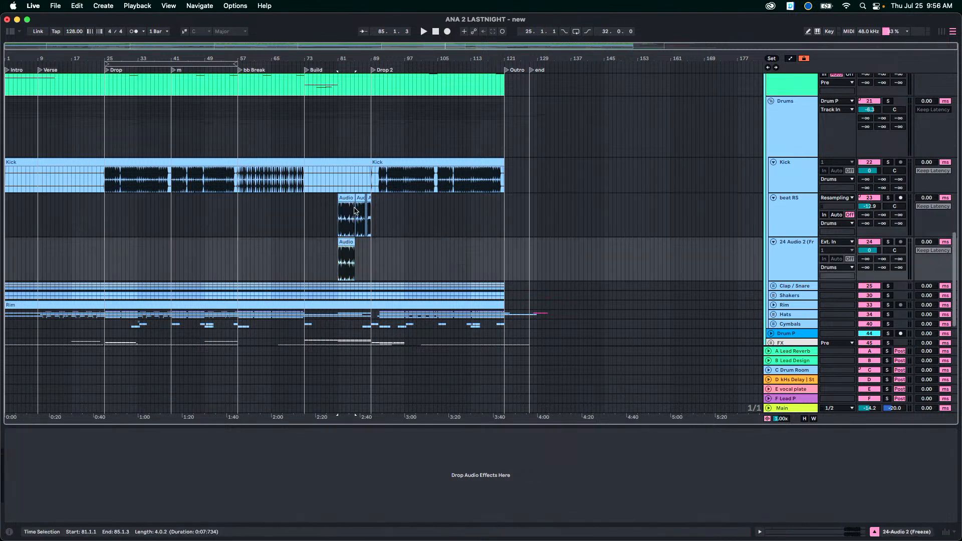
# Deactivate the beat RS track and compare its device chain with that of the copied clip's track.
pyautogui.click(790, 200)
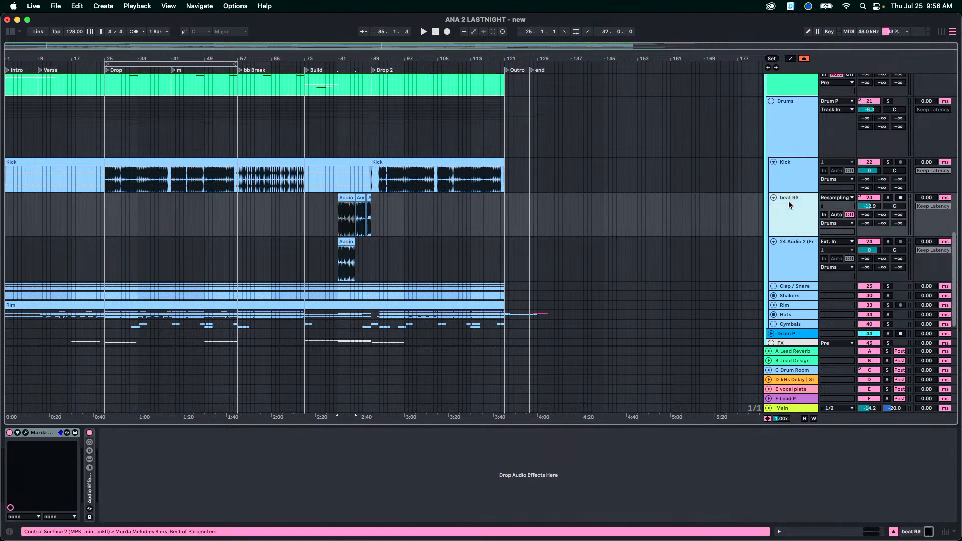
pyautogui.click(870, 201)
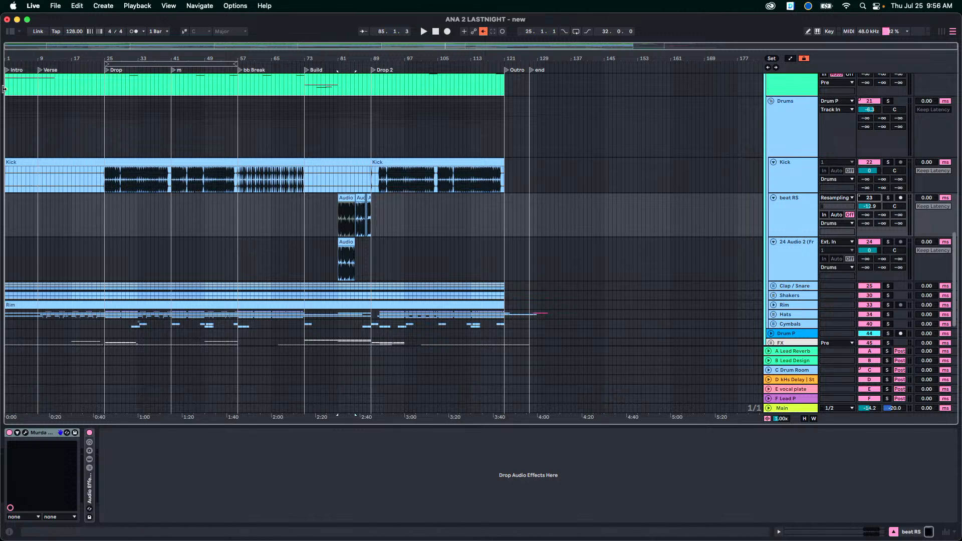
pyautogui.click(796, 256)
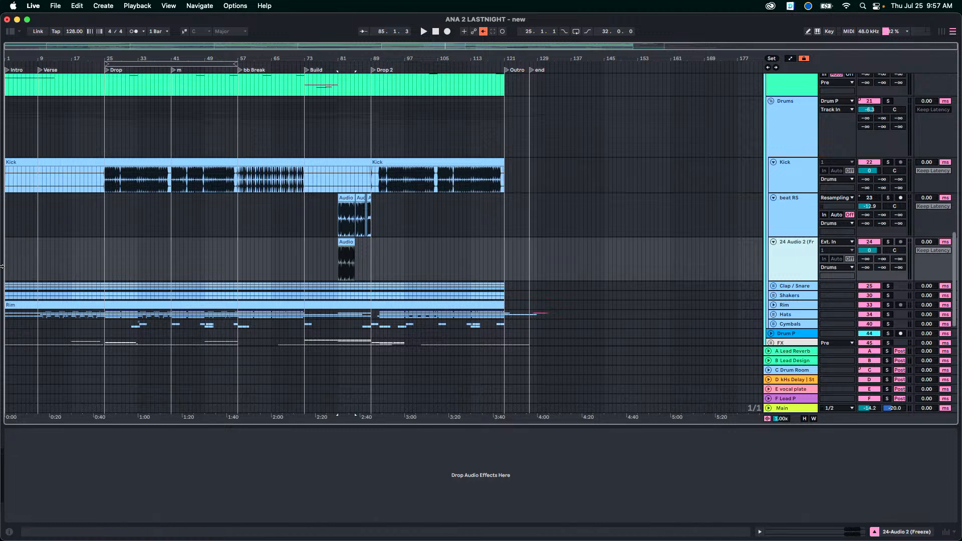
pyautogui.click(799, 219)
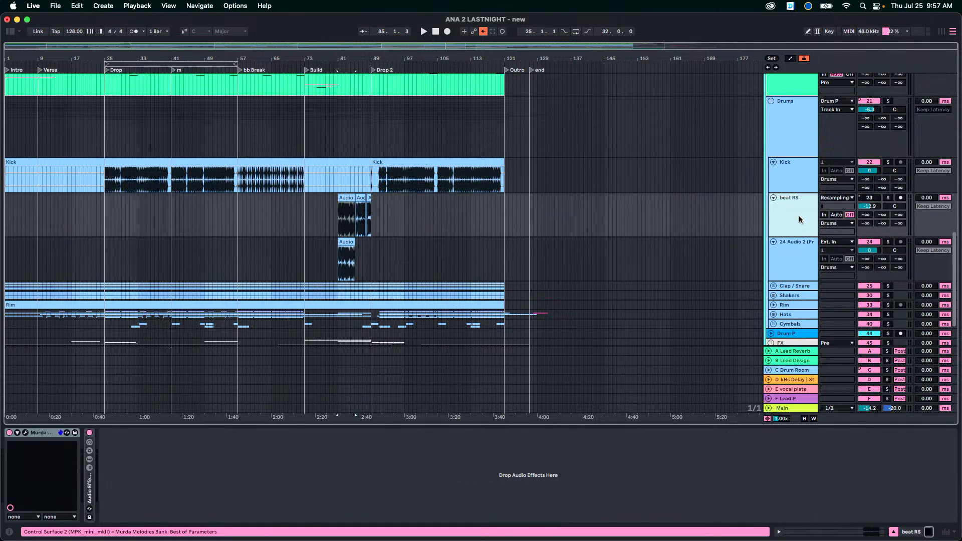
# Delete the added audio track holding the copied frozen clip and reselect beat RS.
pyautogui.click(786, 244)
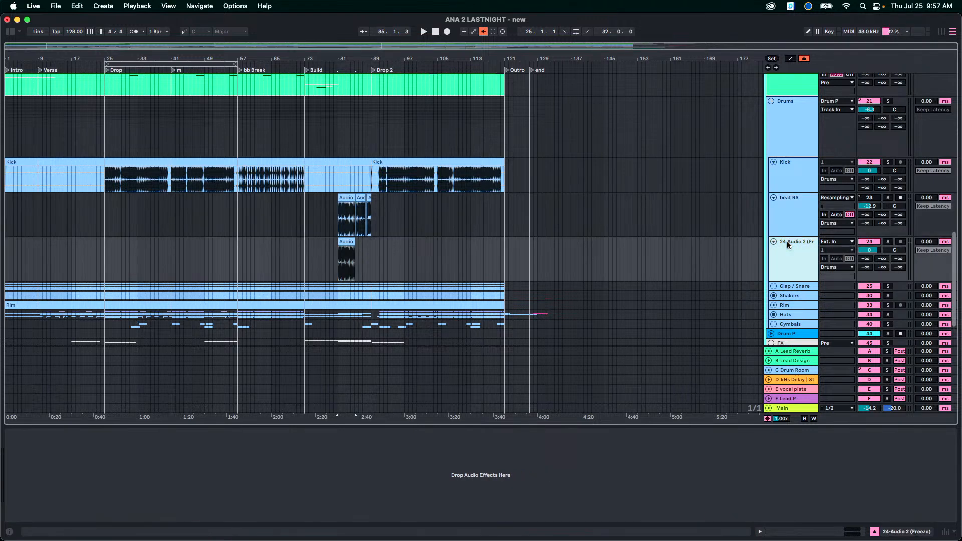
pyautogui.press('Delete')
pyautogui.click(792, 216)
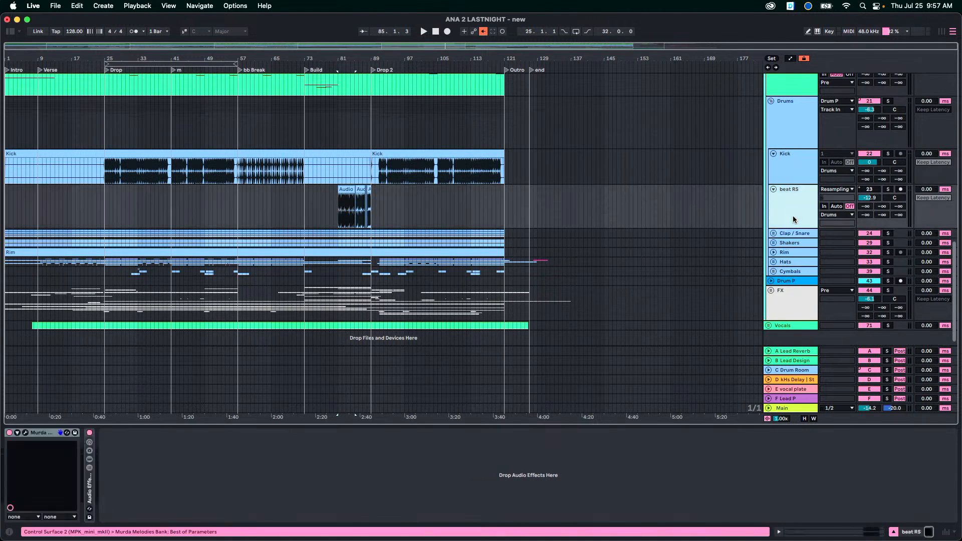
# Place the insert marker at bar 1 on beat RS and select the Drums group to display its effects.
pyautogui.scroll(1, 166, 208)
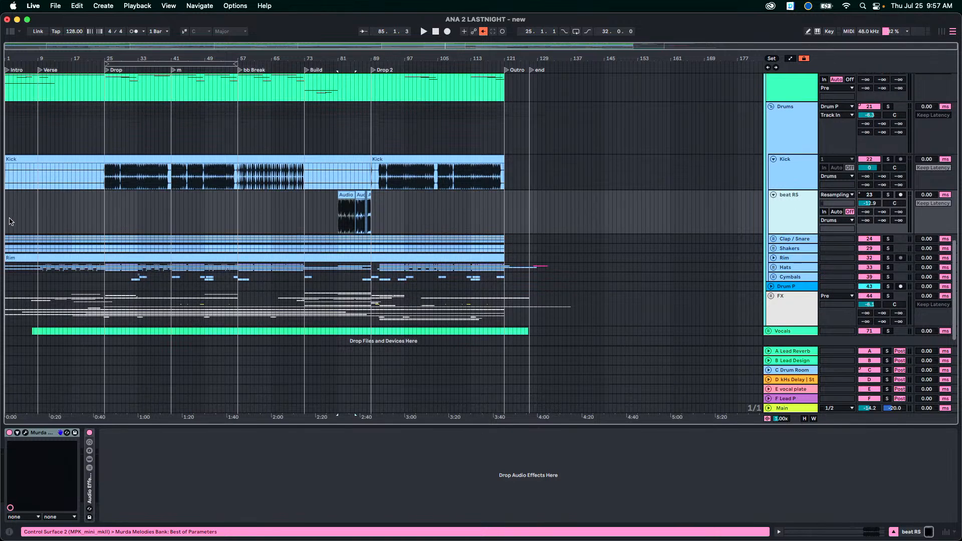
pyautogui.click(6, 218)
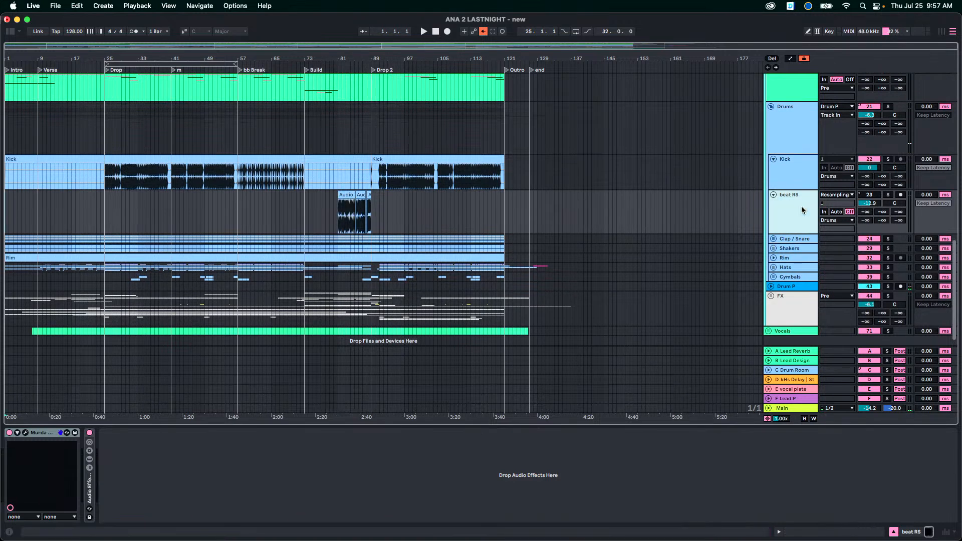
pyautogui.scroll(-2, 801, 210)
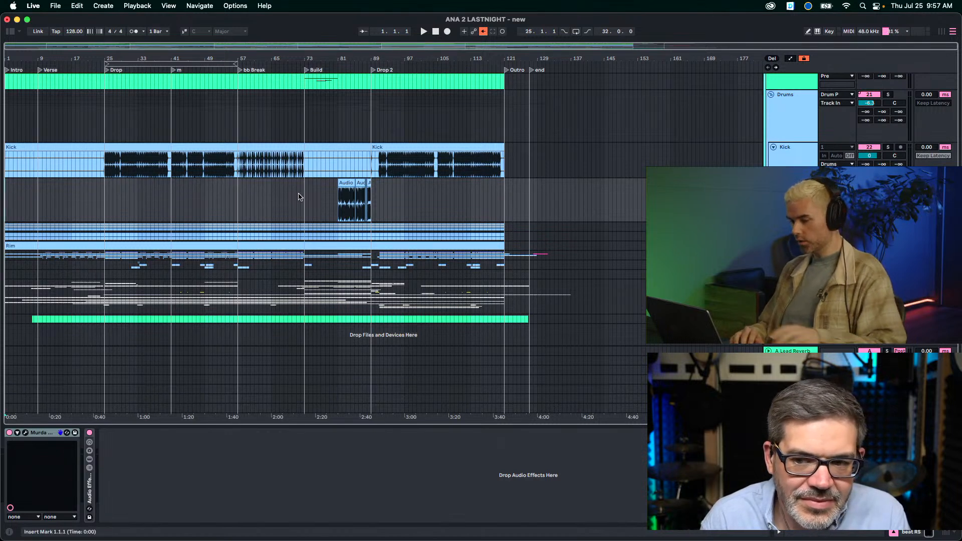
pyautogui.scroll(2, 303, 198)
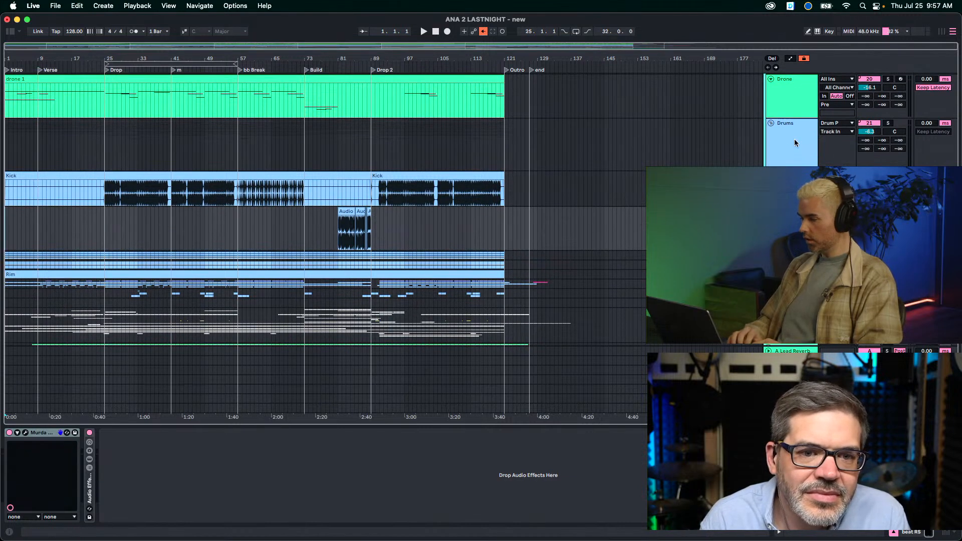
pyautogui.click(794, 139)
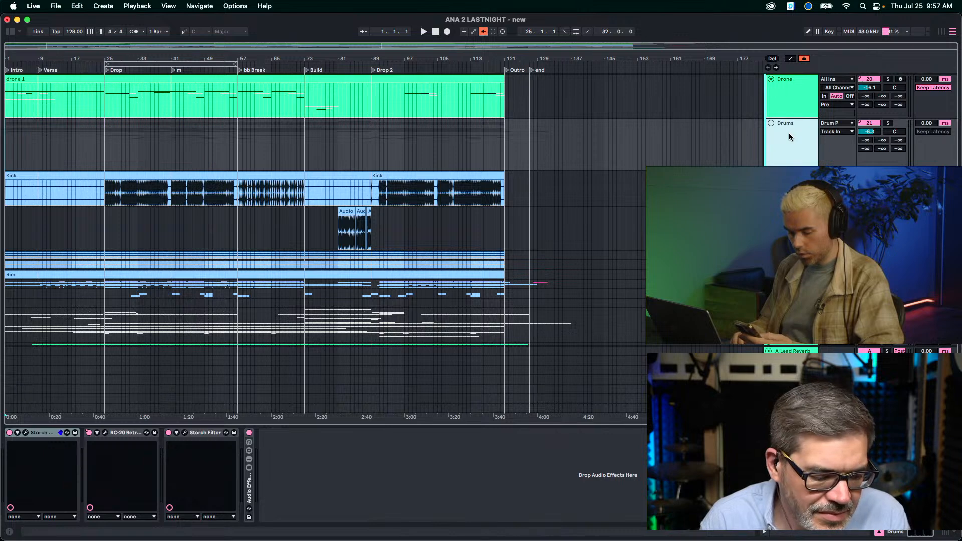
# Go up to the Inst group and unfold the FX Swing Perc track.
pyautogui.scroll(5, 725, 144)
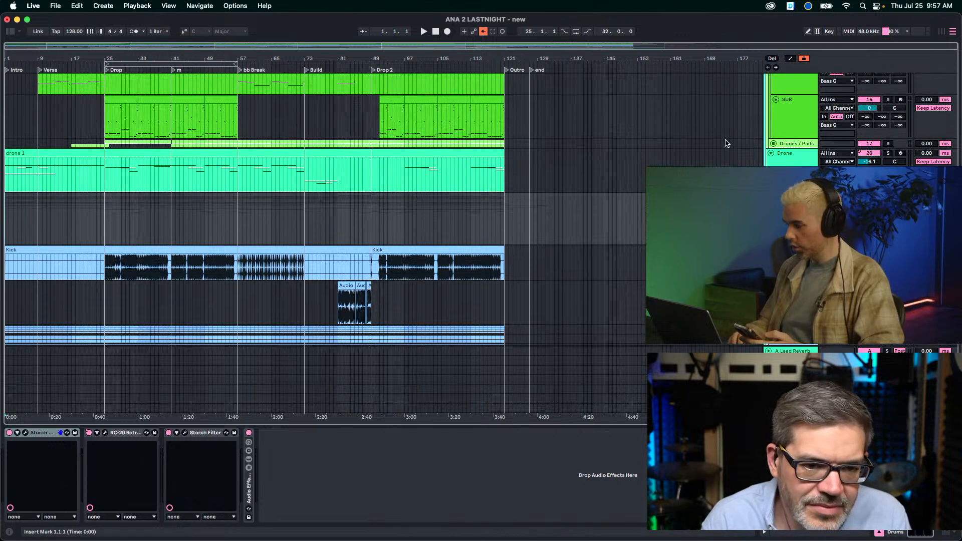
pyautogui.scroll(10, 725, 143)
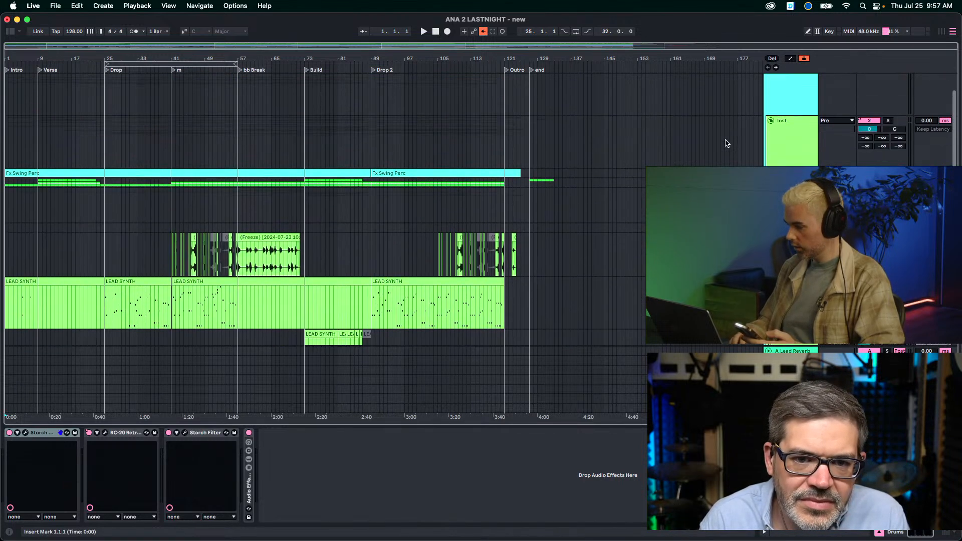
pyautogui.click(772, 173)
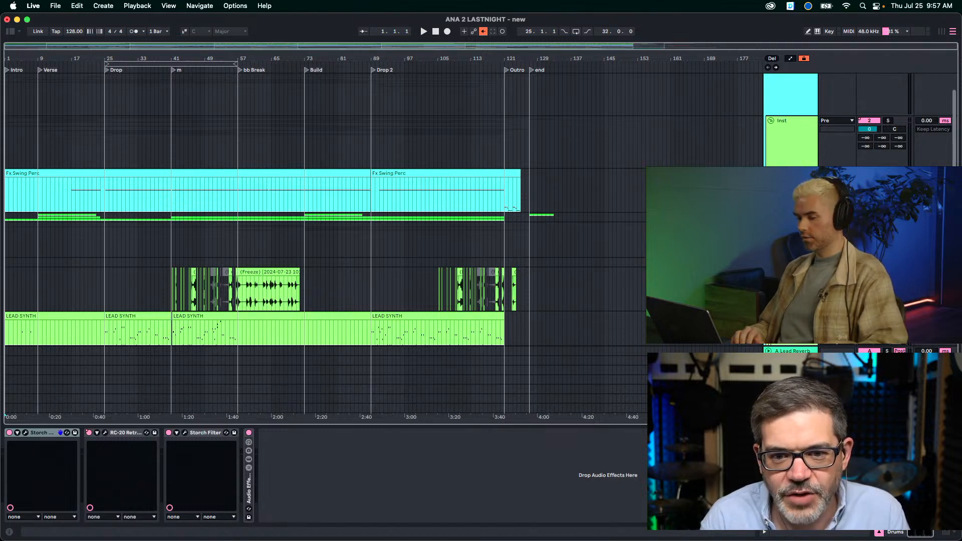
pyautogui.scroll(-2, 326, 240)
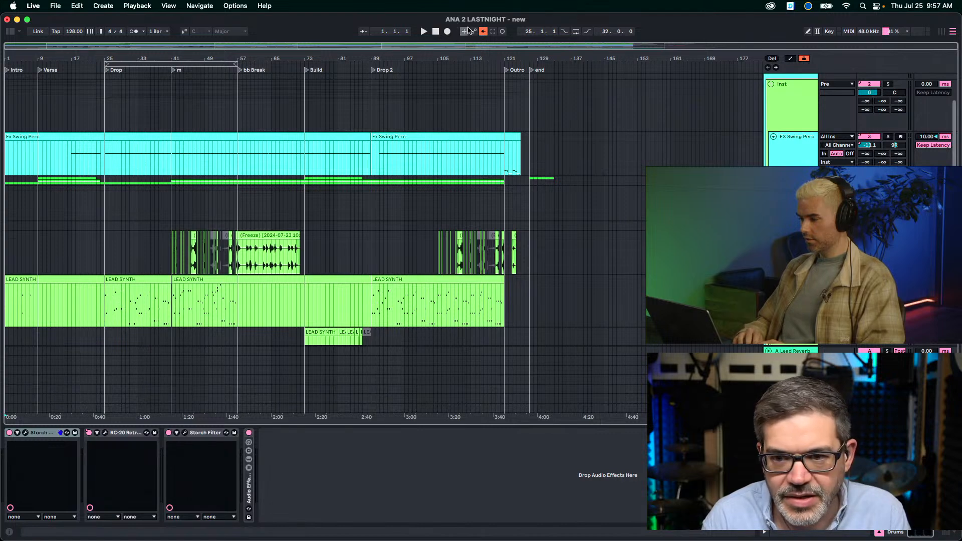
# Solo the Drums group and place the insert marker at bar 25 on the Kick track.
pyautogui.click(483, 31)
pyautogui.moveTo(55, 56); pyautogui.dragTo(55, 74)
pyautogui.scroll(-5, 771, 210)
pyautogui.scroll(5, 350, 210)
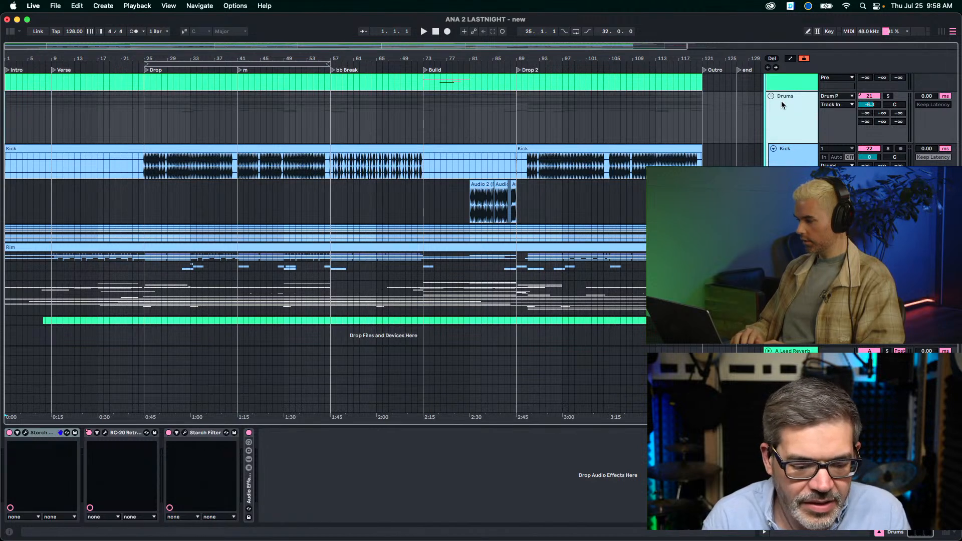
pyautogui.click(886, 97)
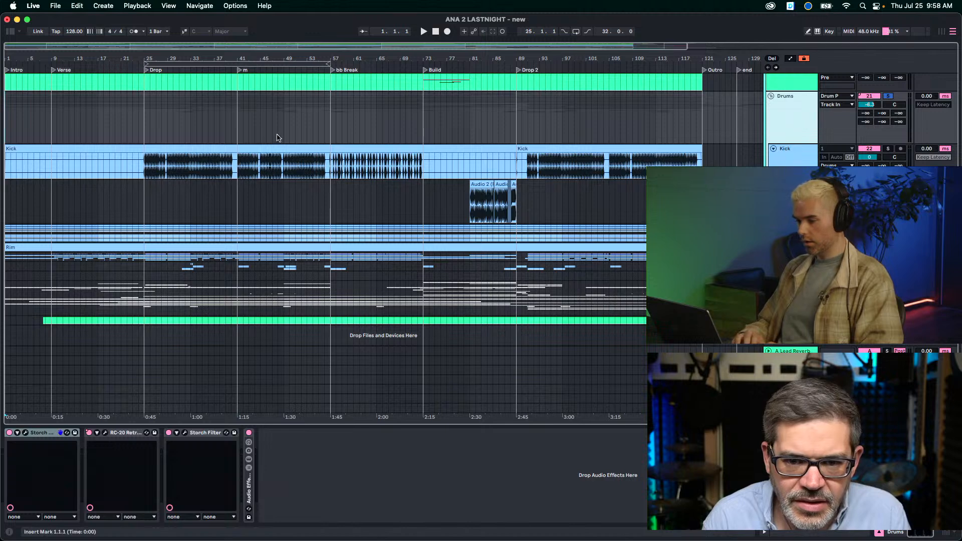
pyautogui.click(161, 168)
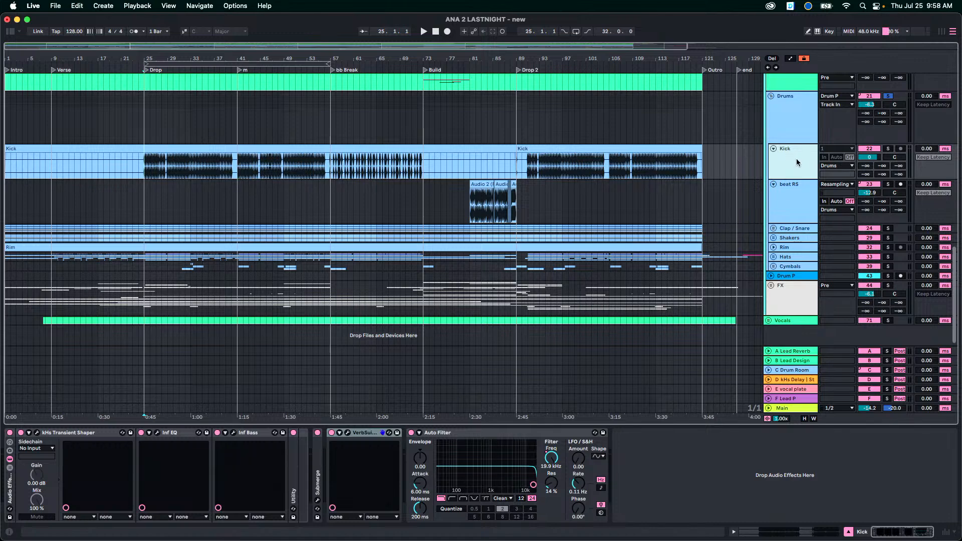
# Inspect the C Drum Room return's device and play the soloed drums from bar 25, comparing the sound with the return off and on.
pyautogui.click(797, 370)
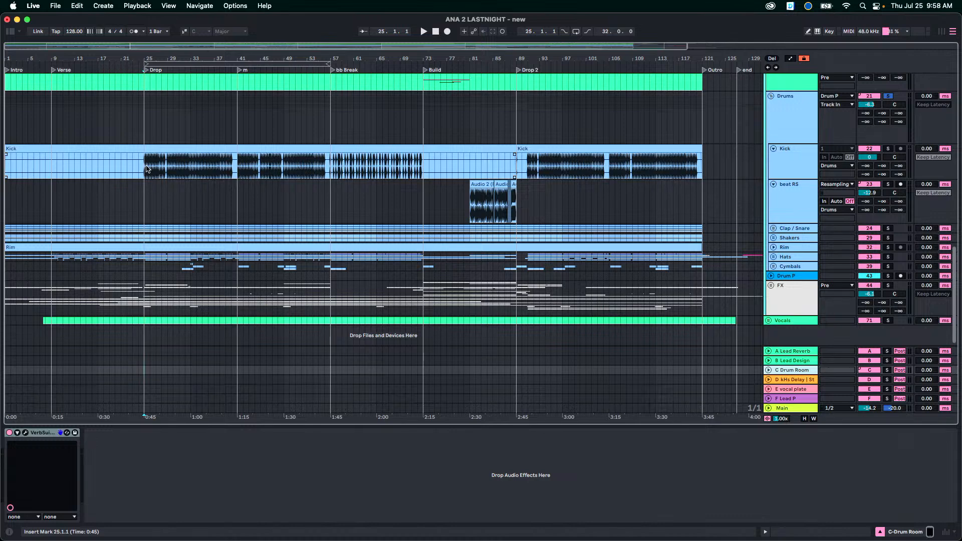
pyautogui.click(888, 149)
pyautogui.click(889, 96)
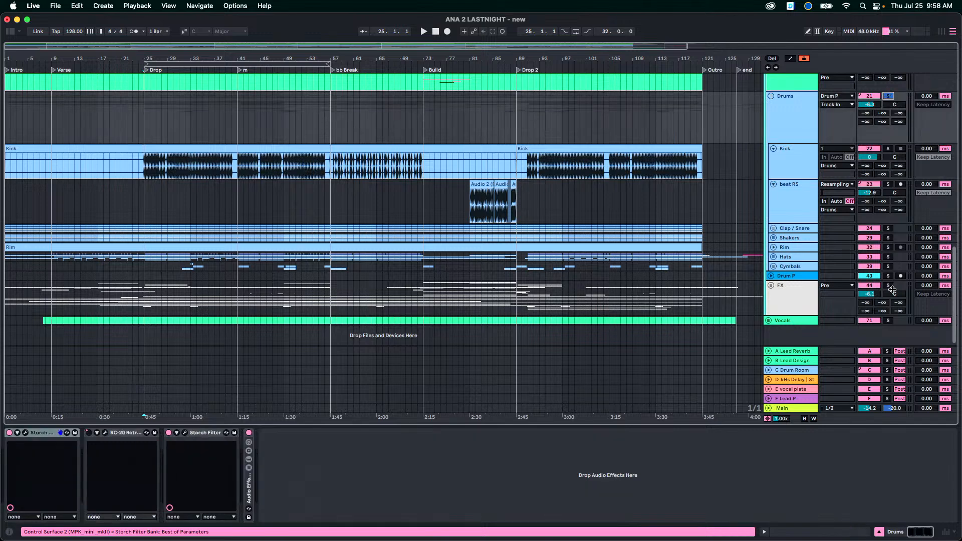
pyautogui.click(869, 371)
pyautogui.press('space')
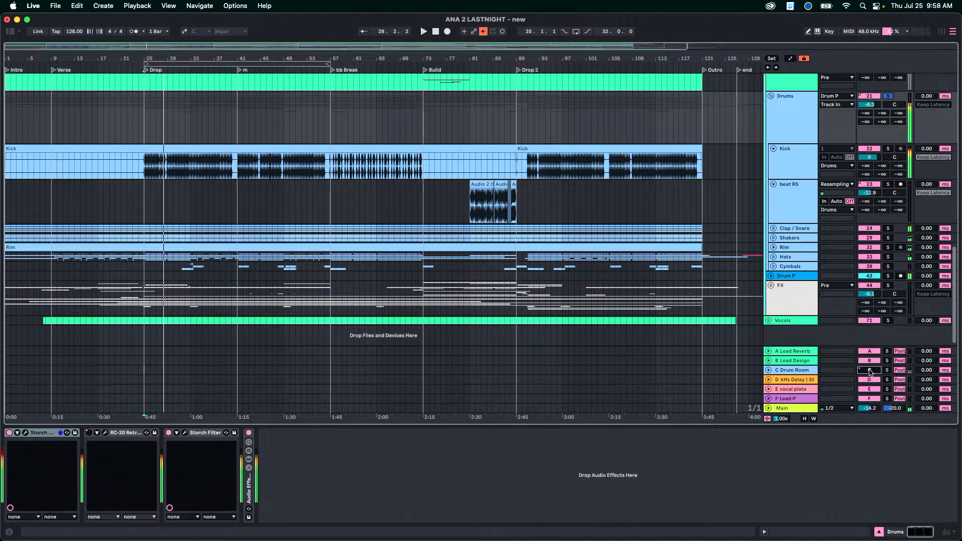
pyautogui.click(145, 201)
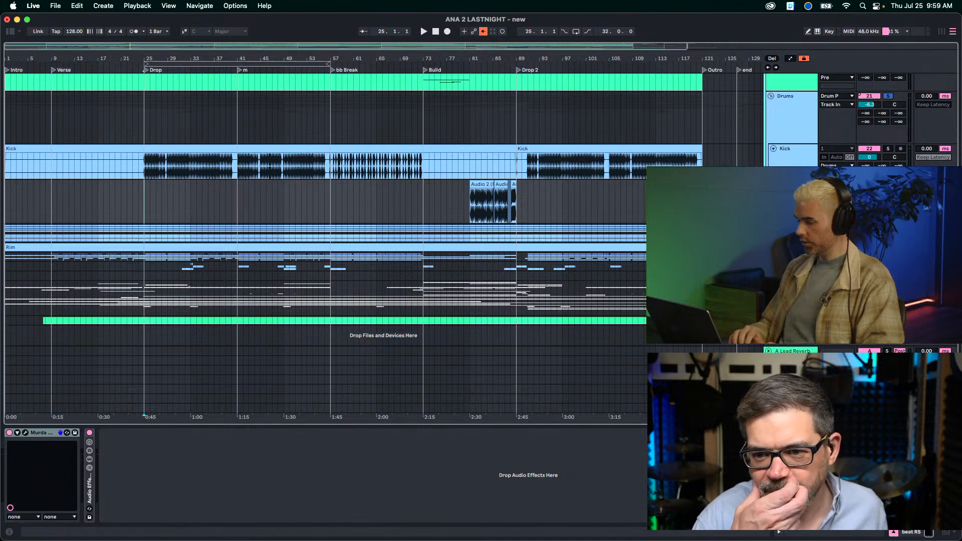
pyautogui.press('space')
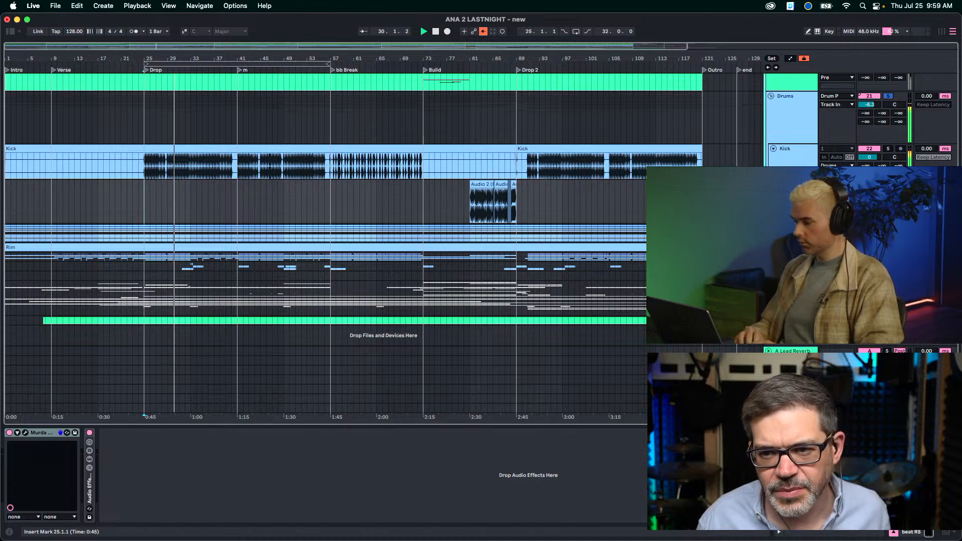
# Make the Kick track taller and play from bar 25 with its Drum Room send set to -37 dB.
pyautogui.click(842, 164)
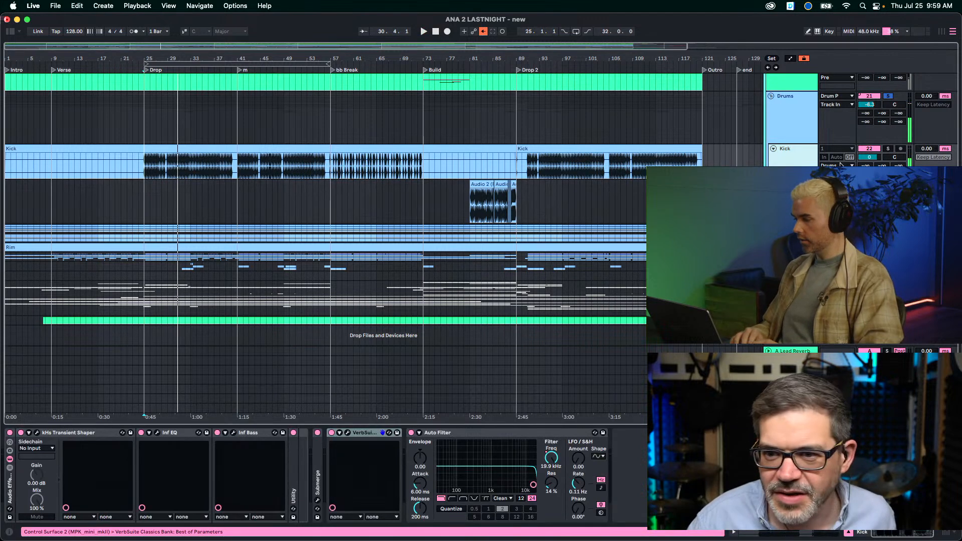
pyautogui.moveTo(784, 179); pyautogui.dragTo(784, 186)
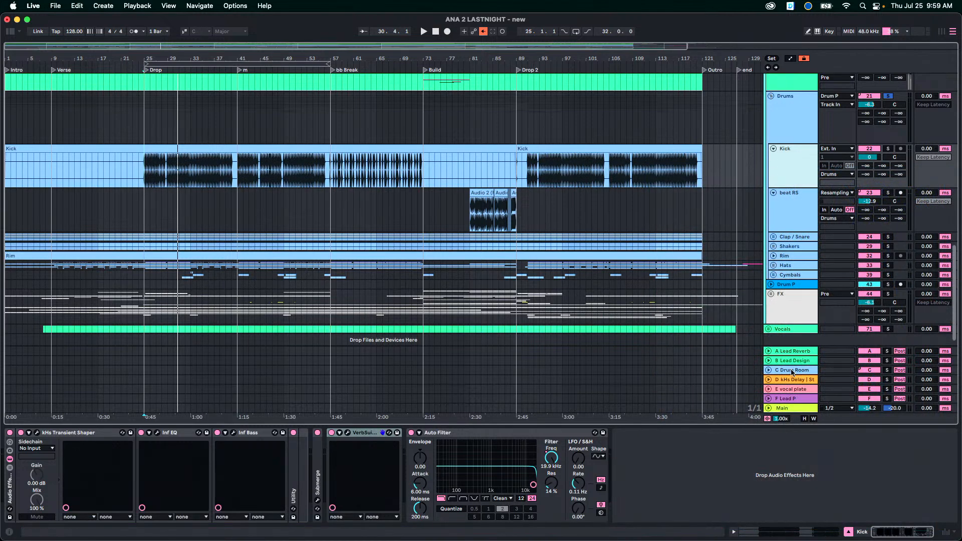
pyautogui.moveTo(895, 166); pyautogui.dragTo(896, 191)
pyautogui.press('space')
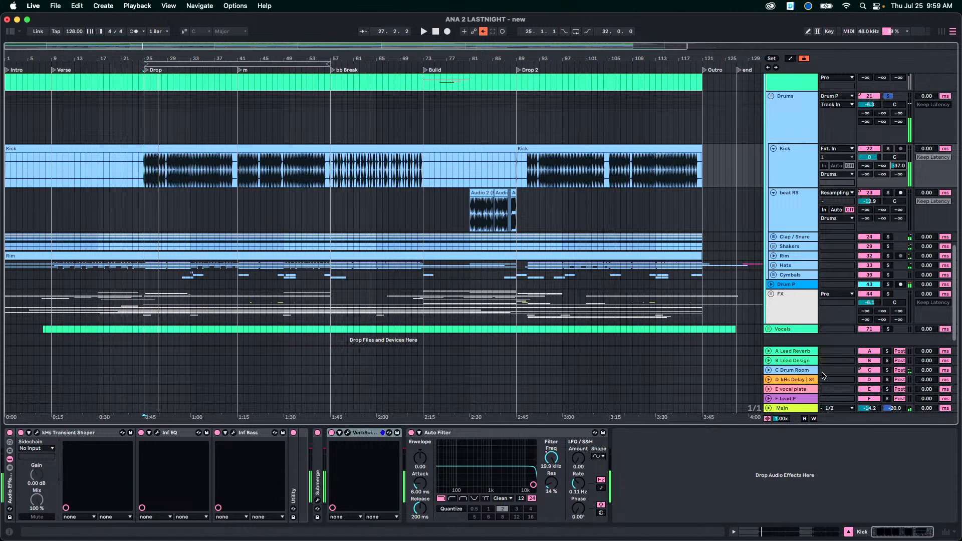
# Compare the C Drum Room return's reverb device with the Kick track's effect chain.
pyautogui.click(794, 372)
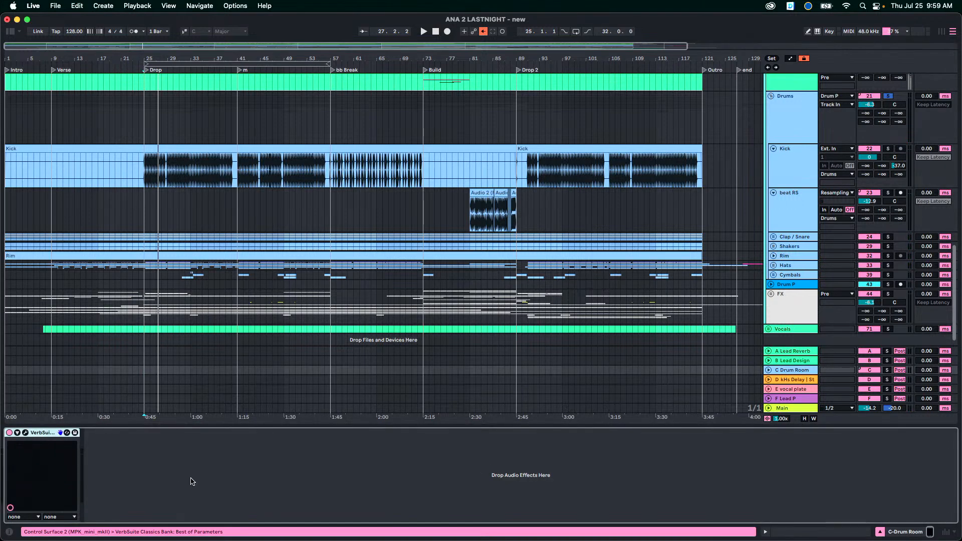
pyautogui.click(146, 165)
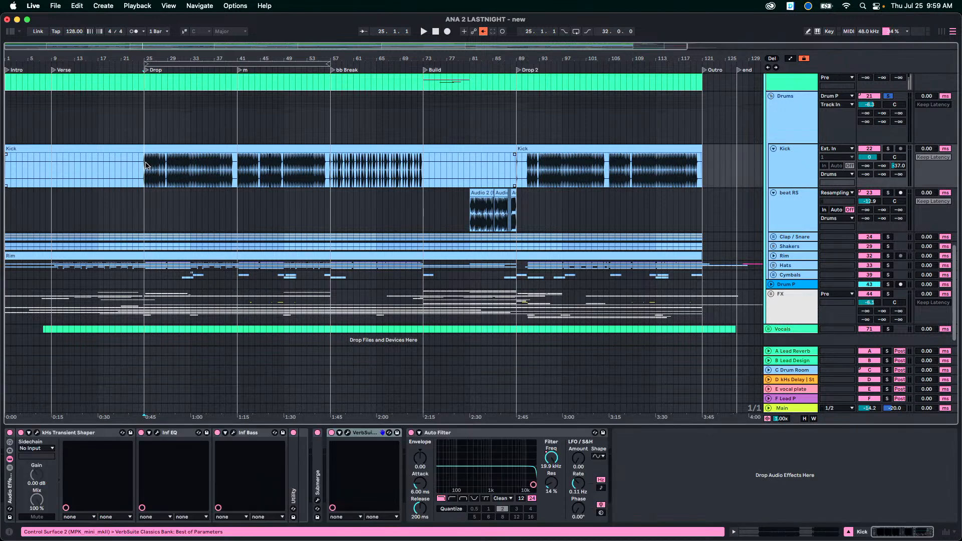
pyautogui.click(801, 371)
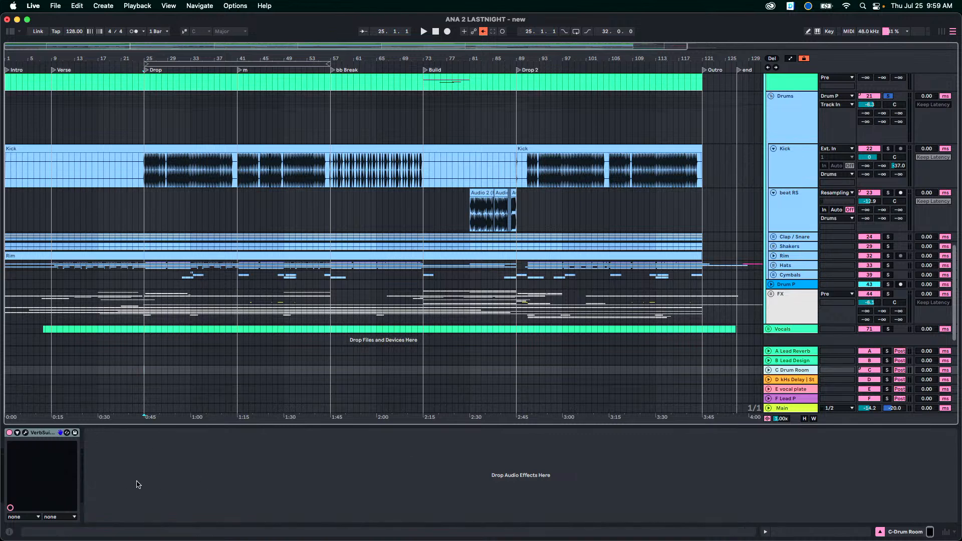
pyautogui.click(798, 163)
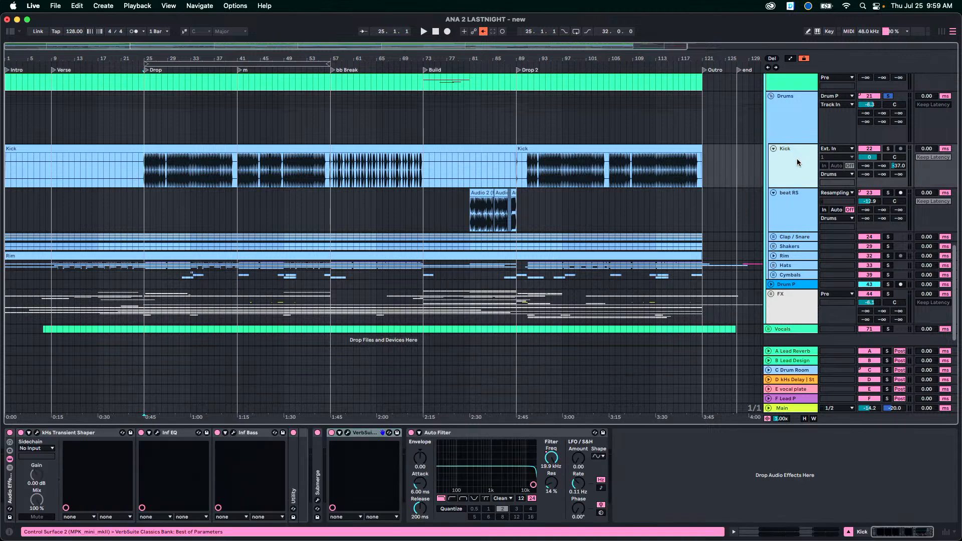
pyautogui.click(793, 371)
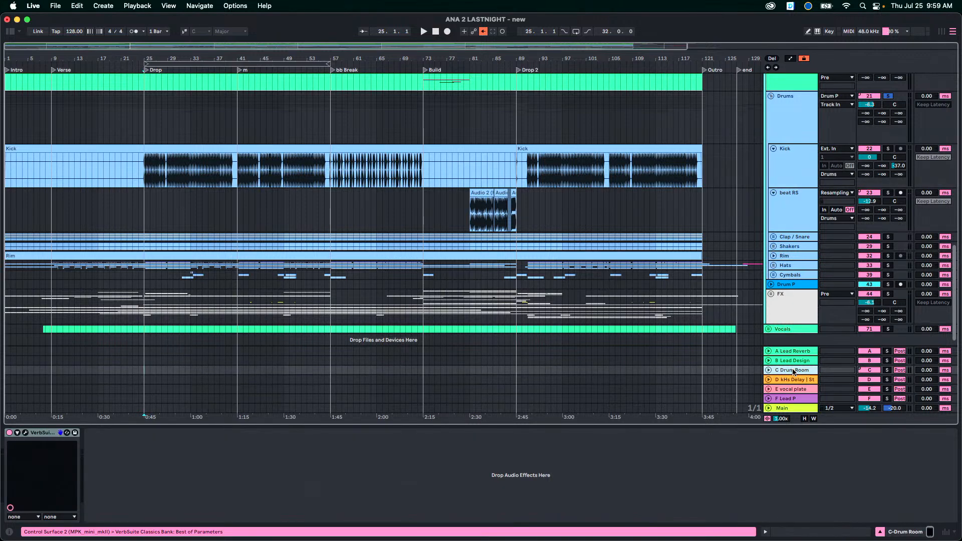
pyautogui.click(144, 169)
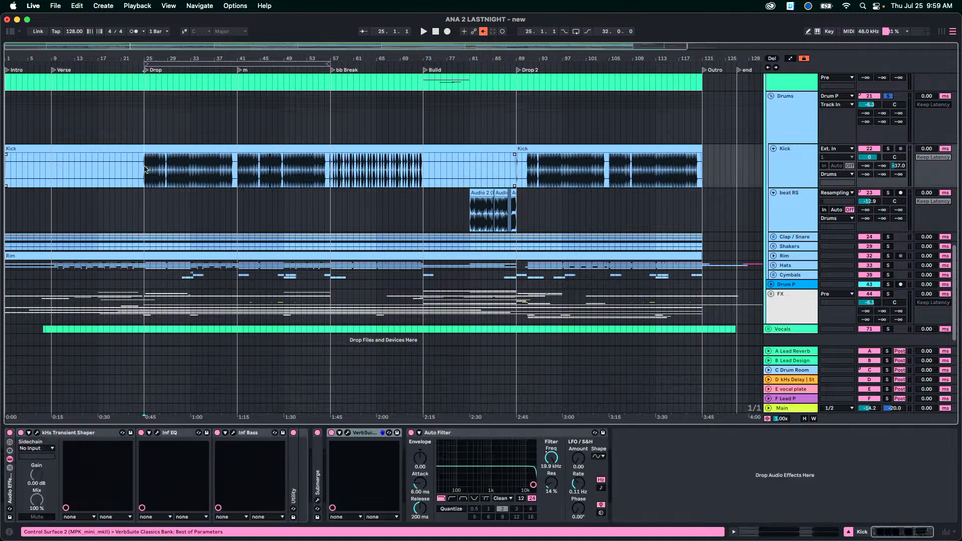
pyautogui.click(793, 154)
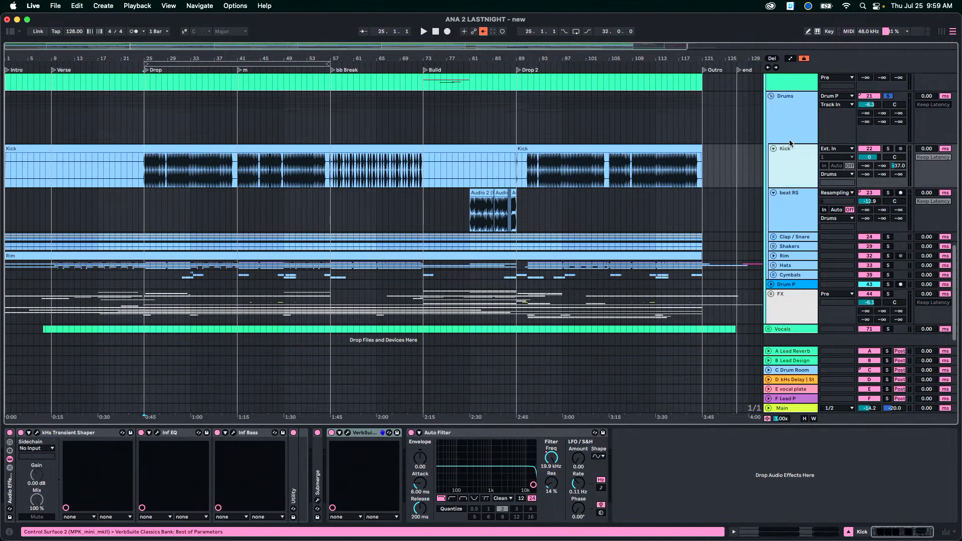
pyautogui.click(791, 125)
pyautogui.click(797, 162)
# Lower the Kick track's Drum Room send to -45 dB during playback, then reset the send to minus infinity.
pyautogui.press('space')
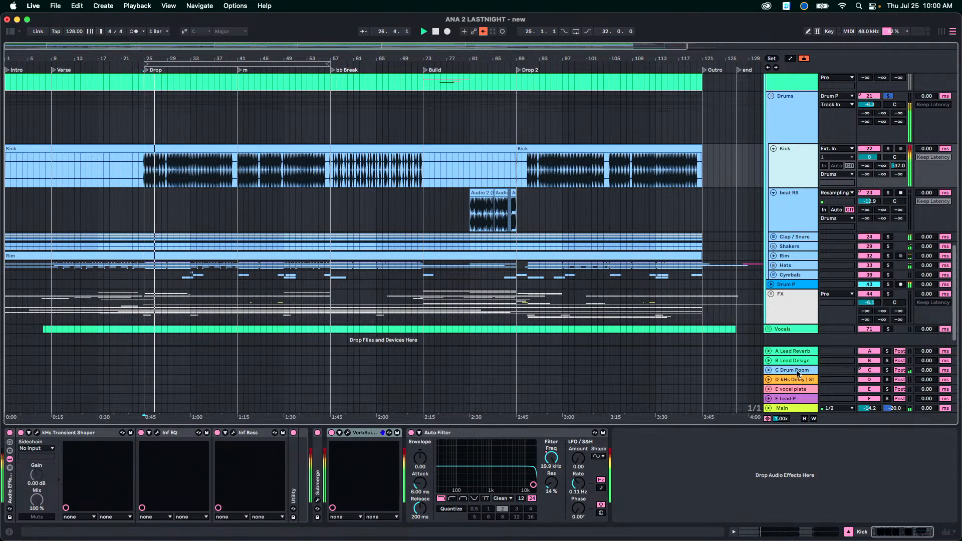
pyautogui.moveTo(898, 166); pyautogui.dragTo(902, 168)
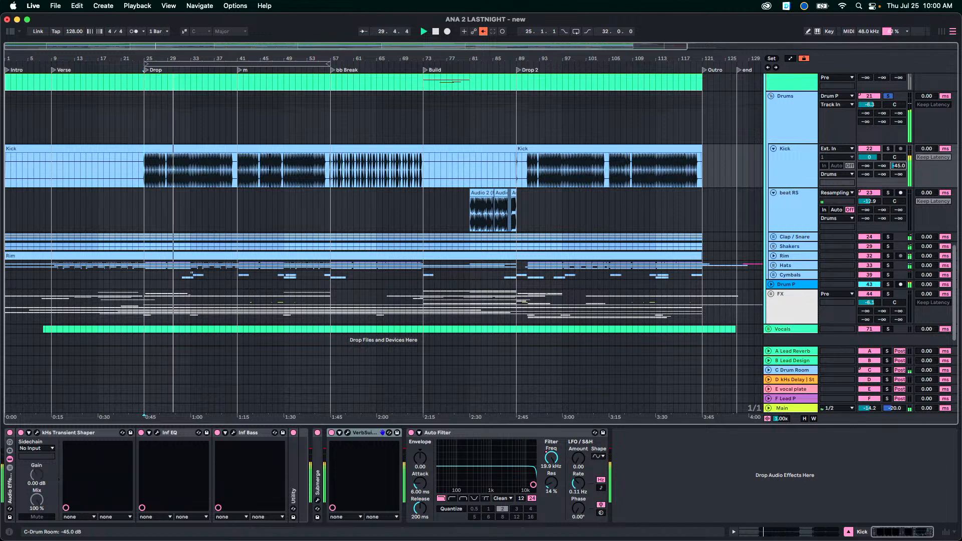
pyautogui.press('Delete')
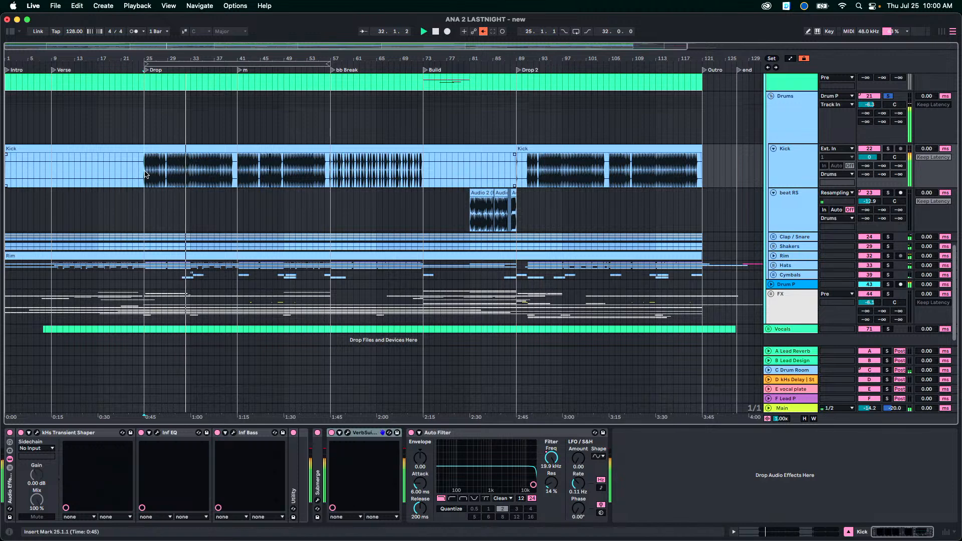
# Unfold the Hats group and select the main hat track.
pyautogui.scroll(-1, 501, 225)
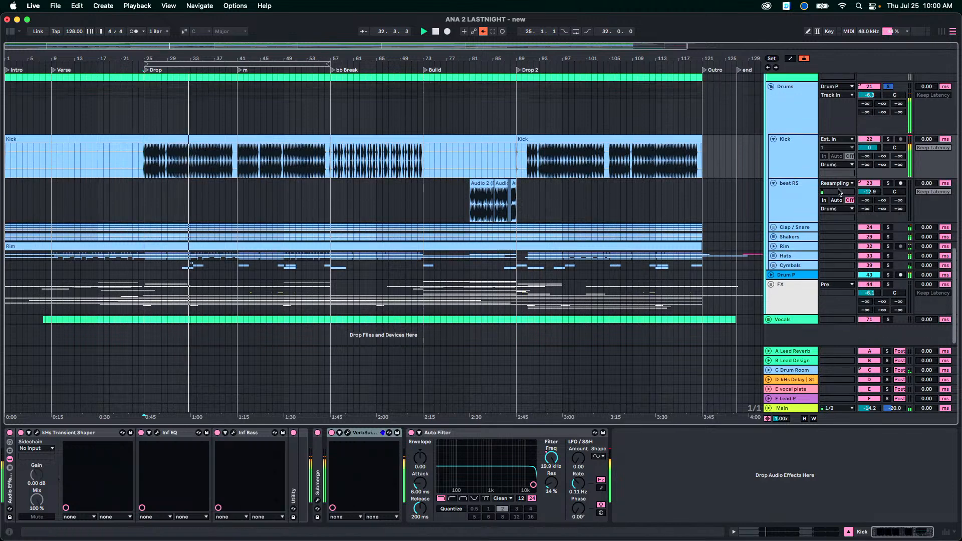
pyautogui.click(773, 257)
pyautogui.scroll(-5, 786, 266)
pyautogui.click(800, 278)
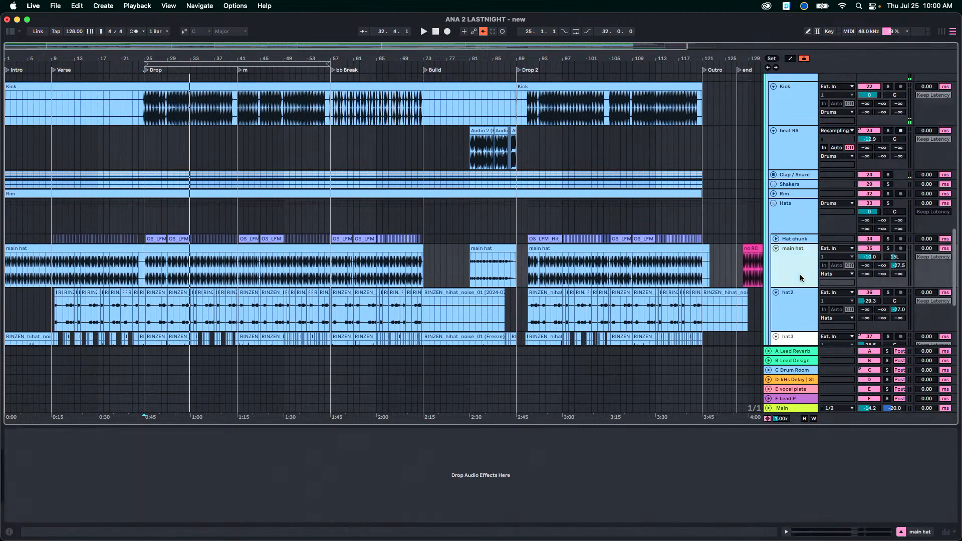
pyautogui.scroll(-5, 799, 278)
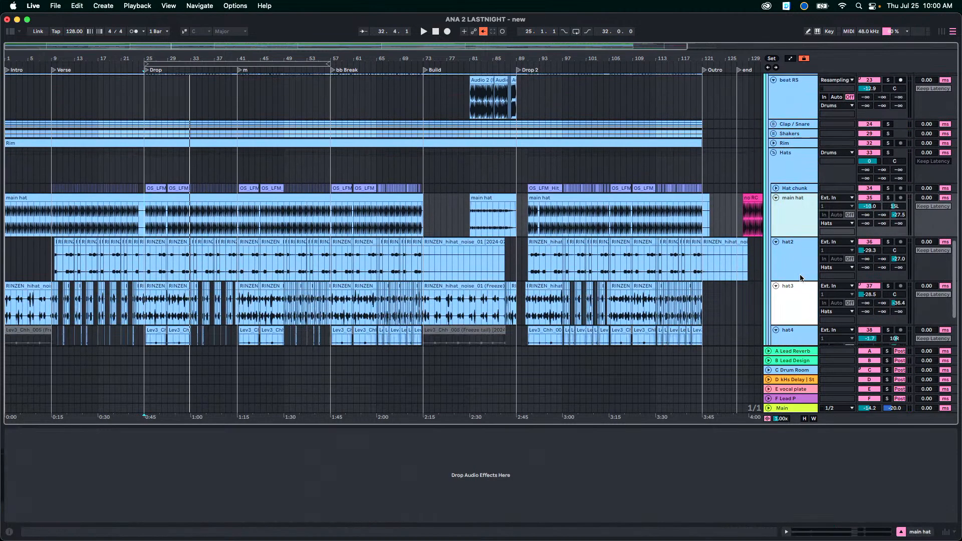
# Adjust the main hat track's Drum Room send while playing from bar 25, starting at 0 dB and settling on -21 dB.
pyautogui.click(899, 214)
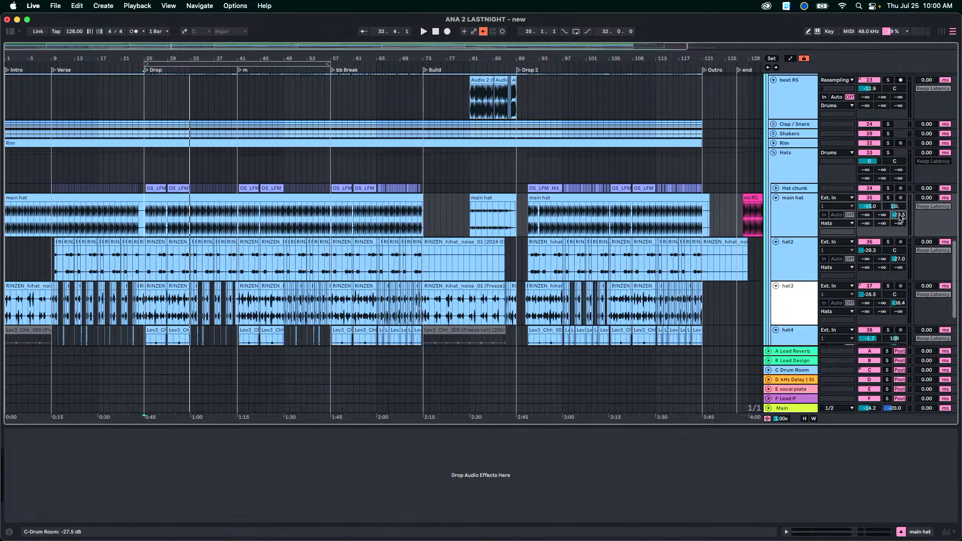
pyautogui.moveTo(899, 214); pyautogui.dragTo(899, 217)
pyautogui.click(899, 216)
pyautogui.press('space')
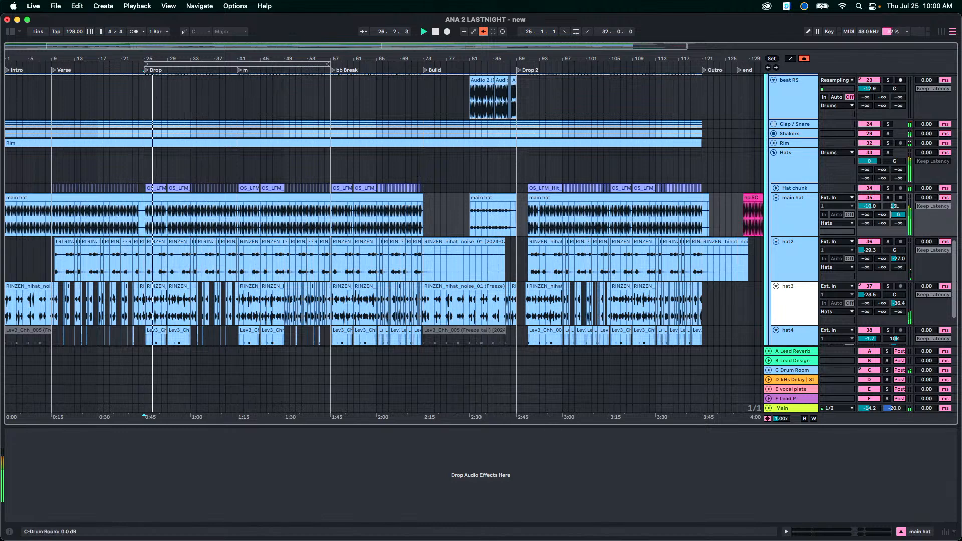
pyautogui.write('-10')
pyautogui.press('Return')
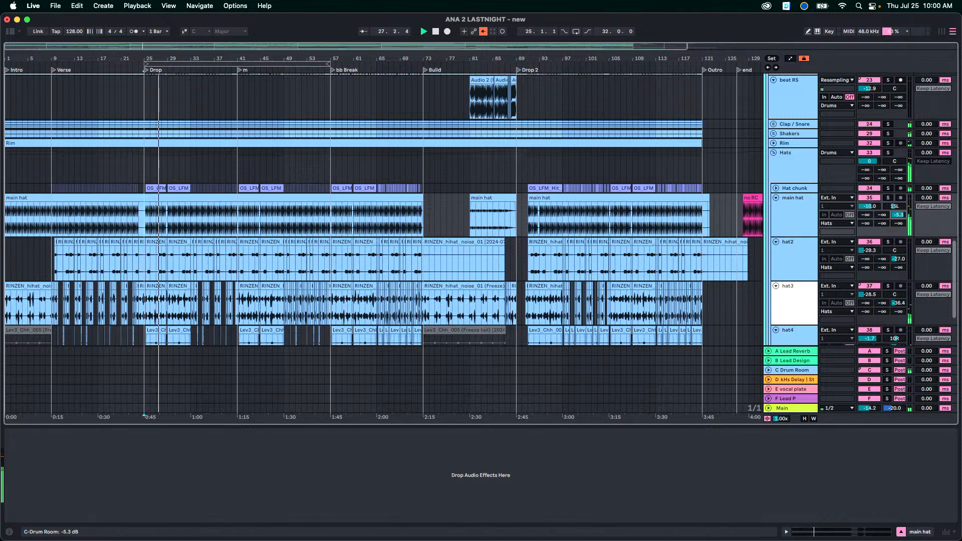
pyautogui.moveTo(898, 215); pyautogui.dragTo(898, 221)
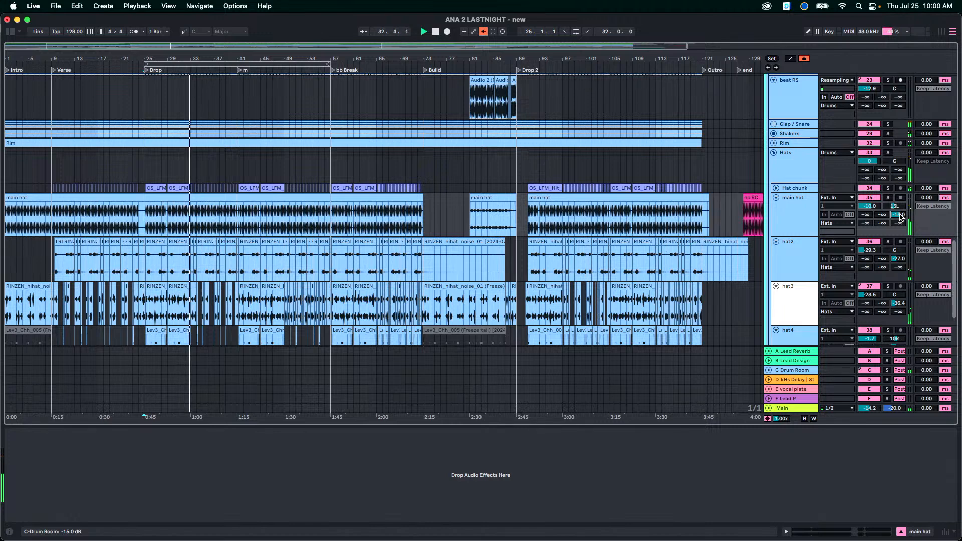
pyautogui.moveTo(898, 215); pyautogui.dragTo(898, 249)
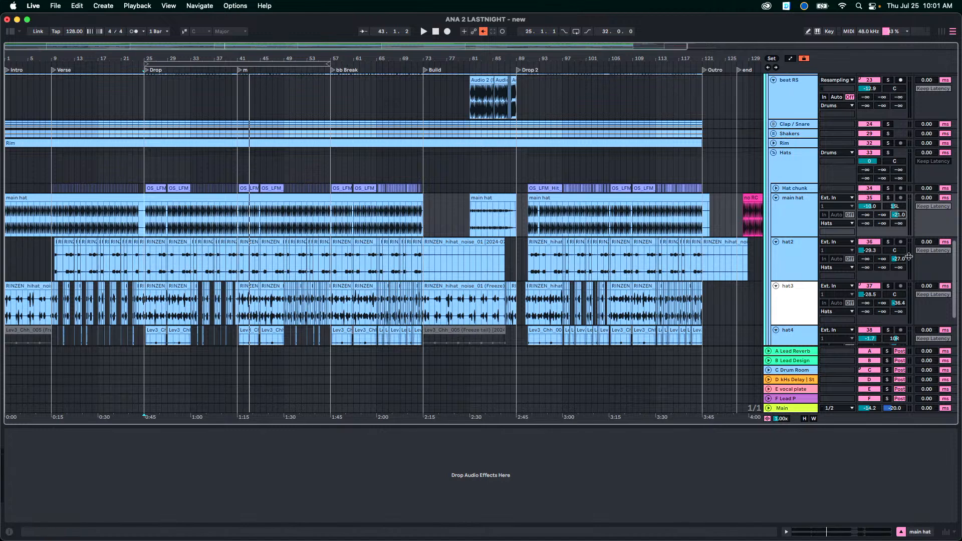
# Examine the Drum Room send levels of the hat2, hat3 and hat4 tracks.
pyautogui.scroll(-1, 904, 256)
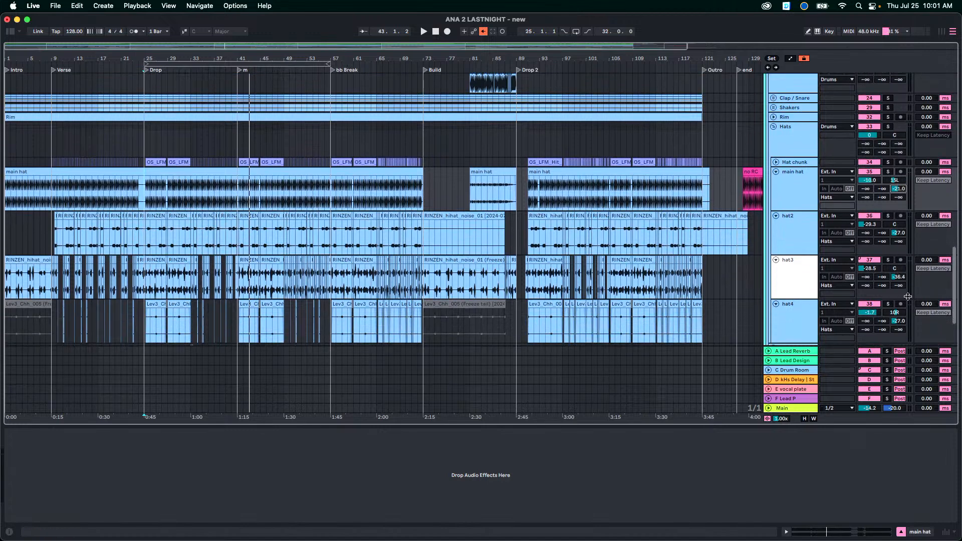
pyautogui.scroll(-1, 679, 283)
pyautogui.scroll(-1, 679, 282)
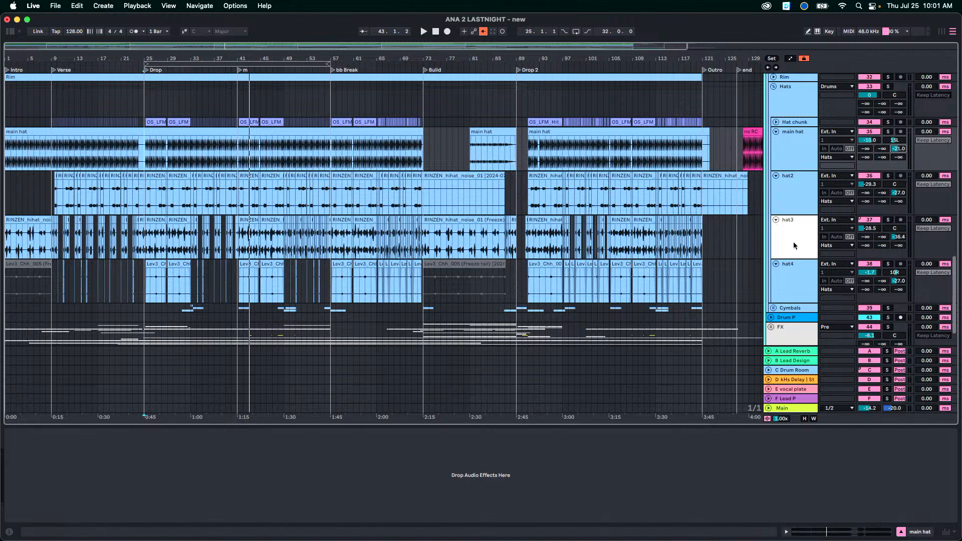
pyautogui.click(807, 229)
pyautogui.scroll(2, 807, 229)
pyautogui.scroll(2, 807, 120)
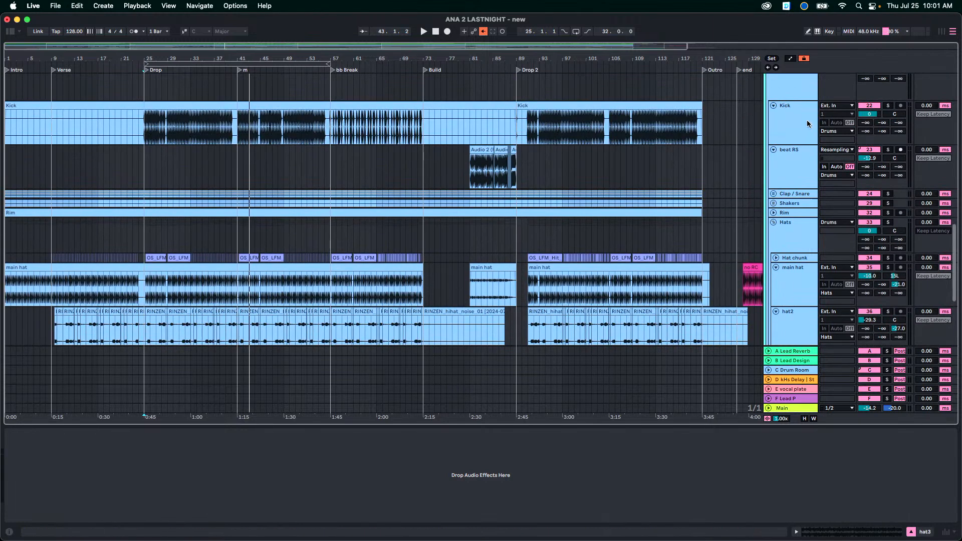
# Solo the Kick track inside the Drums group and display its effect chain.
pyautogui.click(806, 119)
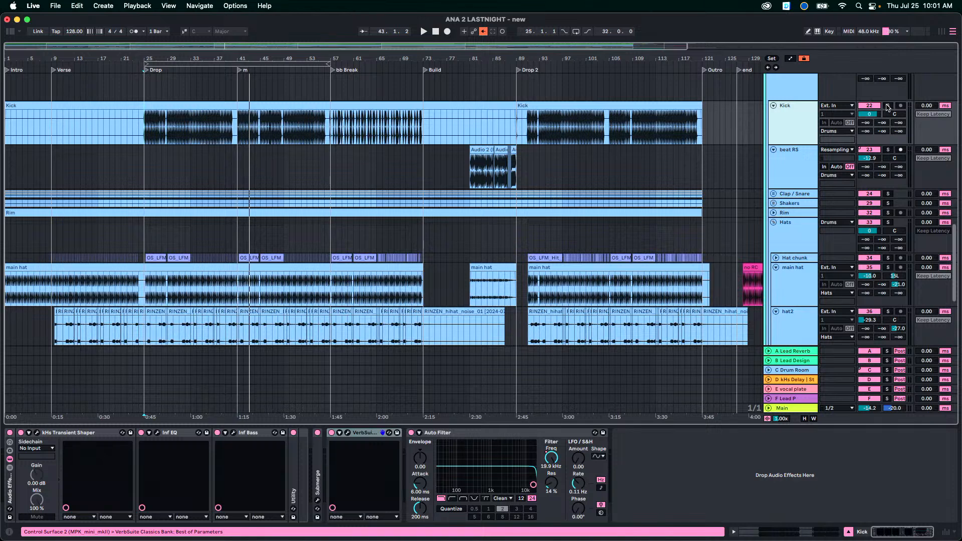
pyautogui.click(887, 106)
pyautogui.scroll(2, 782, 126)
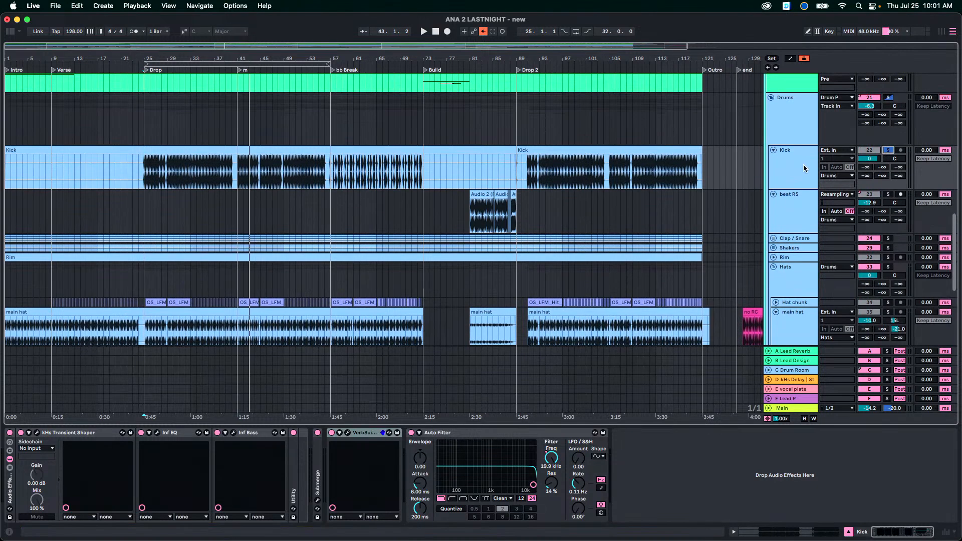
pyautogui.click(803, 168)
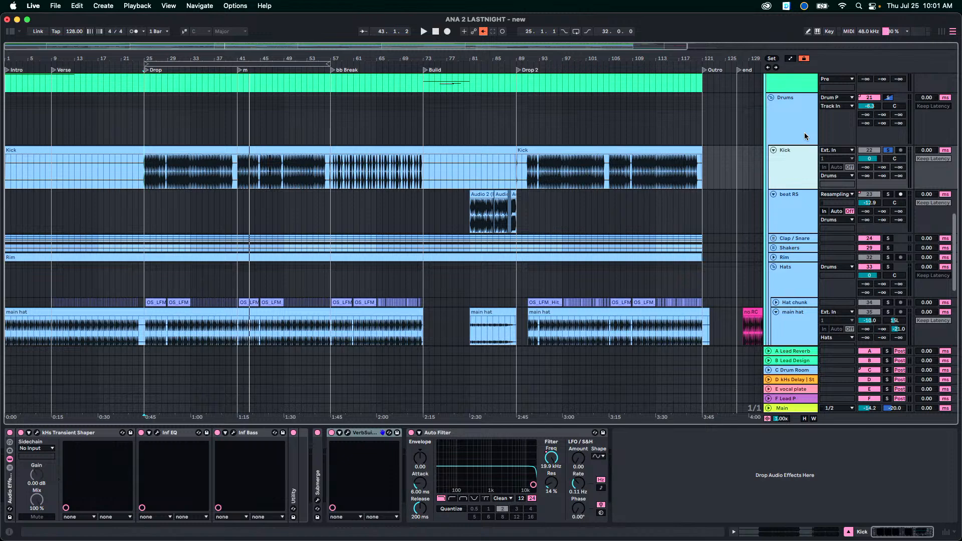
# Select the Kick track and the Drums group in turn to display their effect chains.
pyautogui.click(804, 138)
pyautogui.click(797, 167)
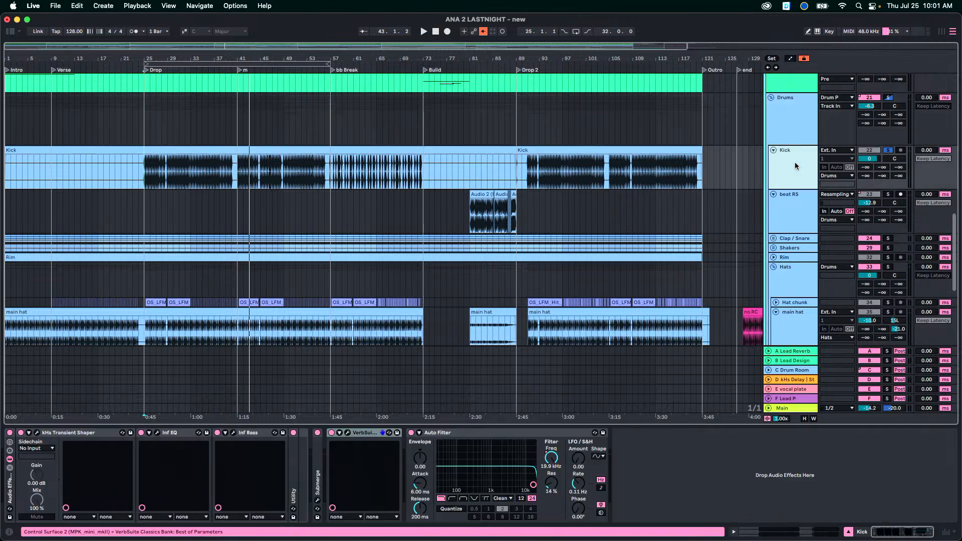
pyautogui.click(791, 111)
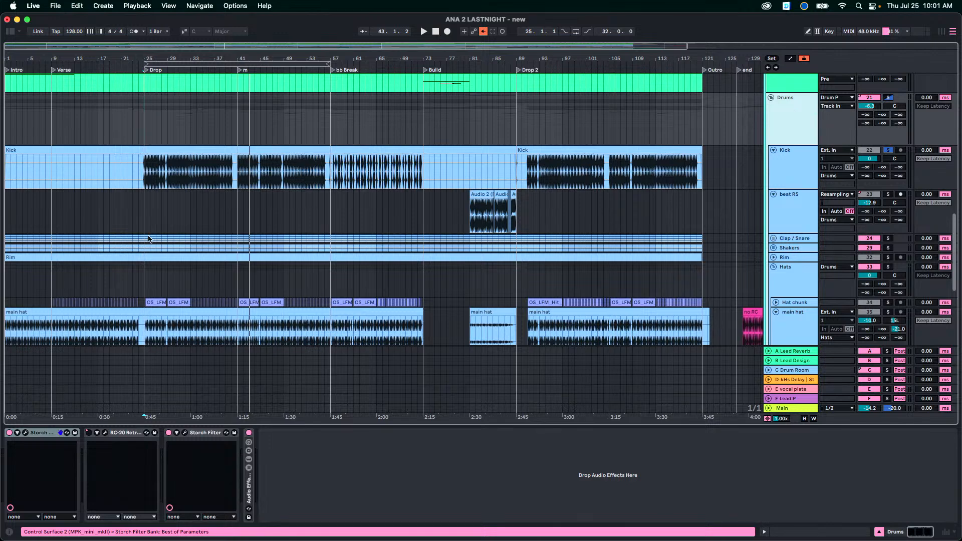
# Play the soloed Kick track from bar 25, unsolo it and stop playback.
pyautogui.click(146, 182)
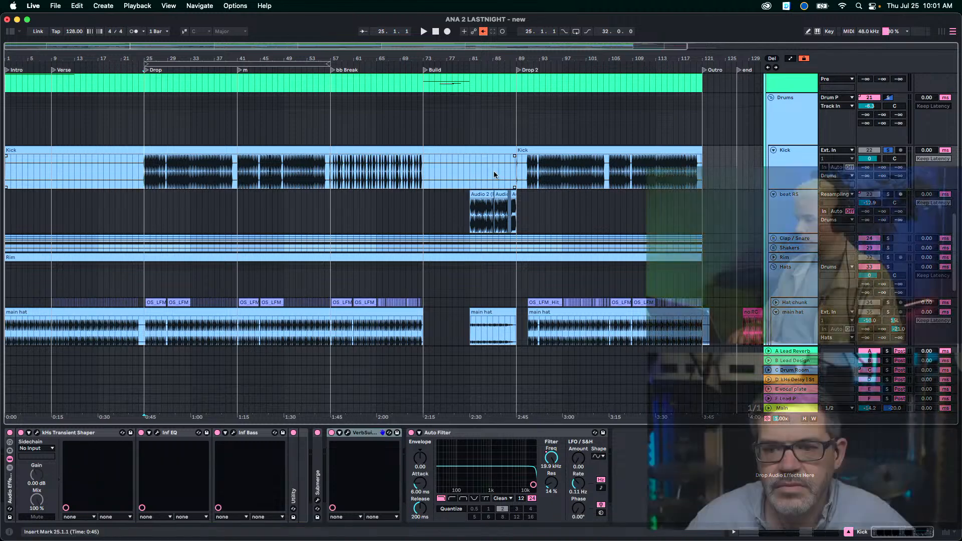
pyautogui.press('space')
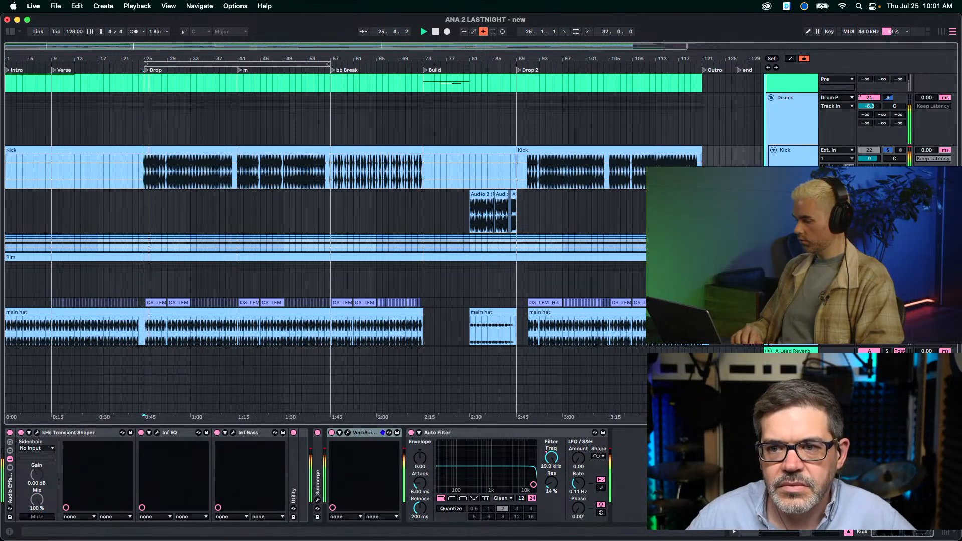
pyautogui.click(887, 150)
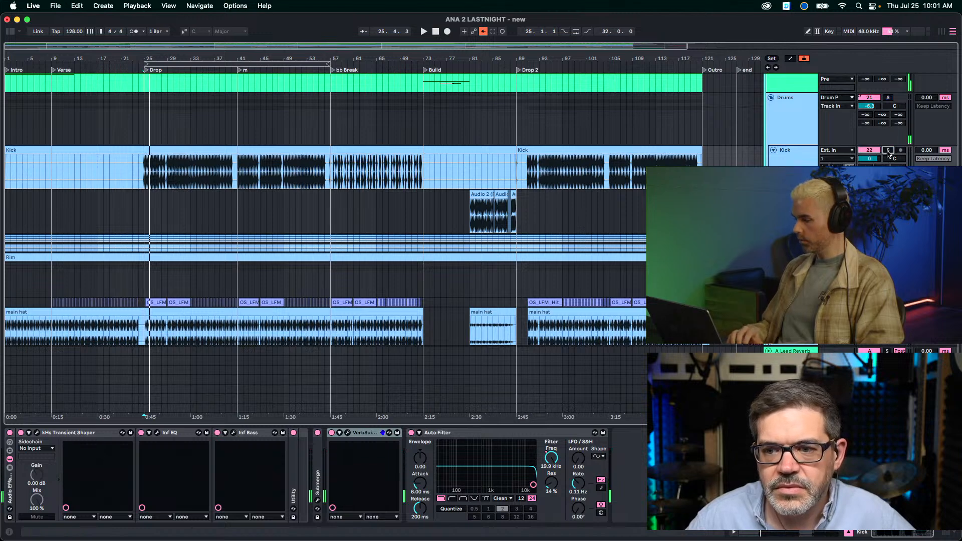
pyautogui.press('space')
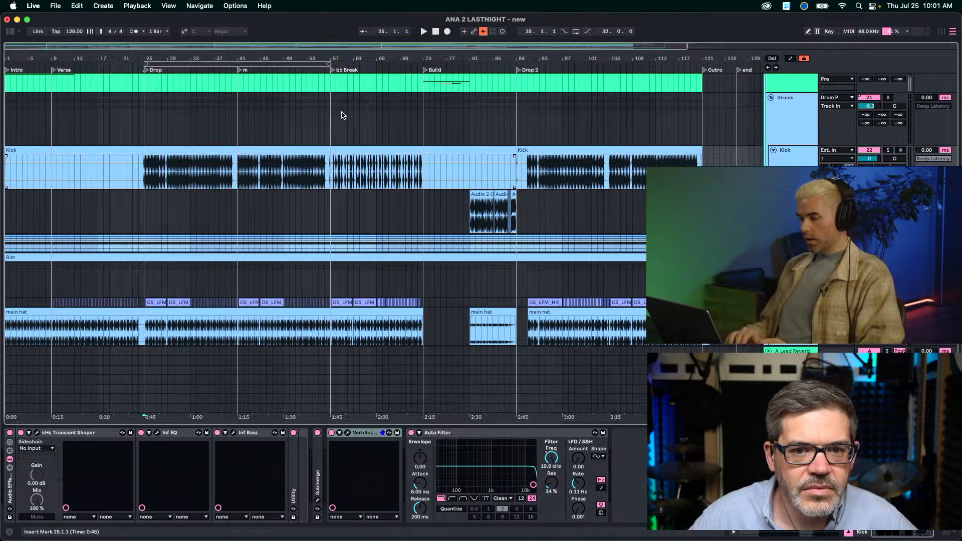
# Fold all the groups inside the Pre group and display the Pre group's effect chain.
pyautogui.keyDown('alt'); pyautogui.click(771, 99); pyautogui.keyUp('alt')
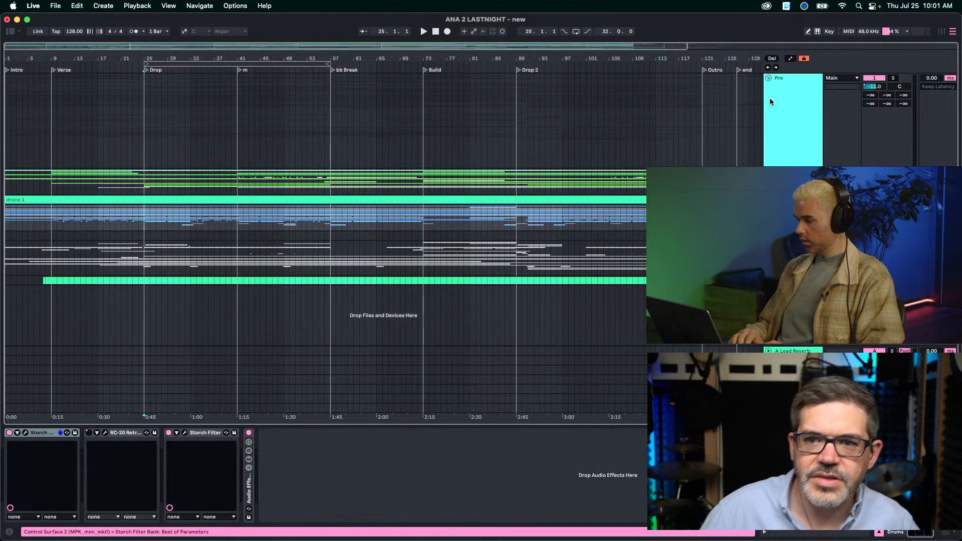
pyautogui.click(782, 155)
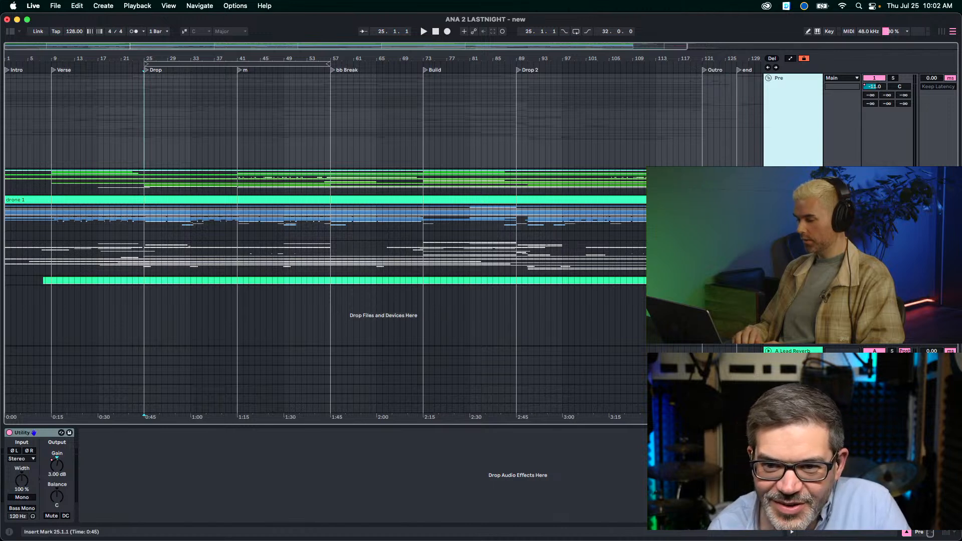
pyautogui.hscroll(2, 325, 230)
pyautogui.hscroll(1, 325, 231)
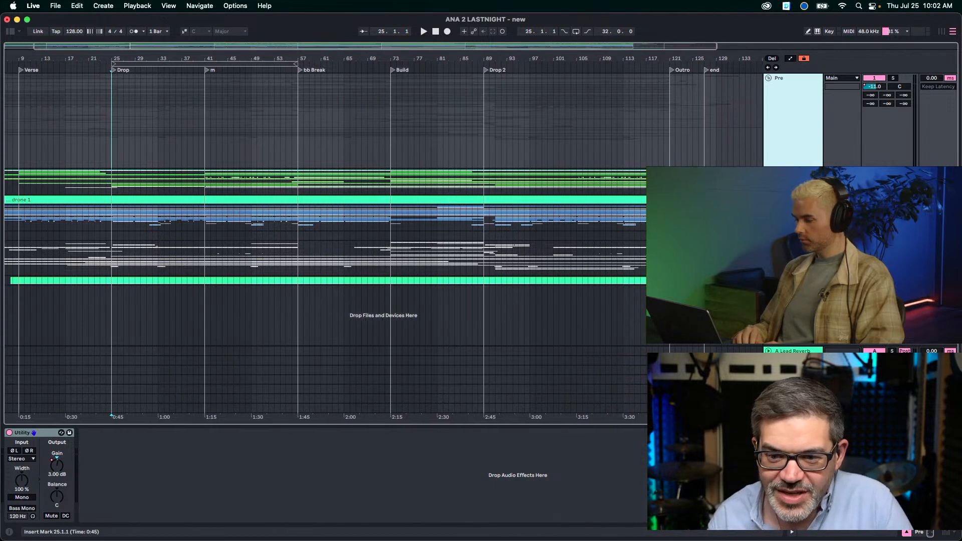
pyautogui.hscroll(-1, 325, 230)
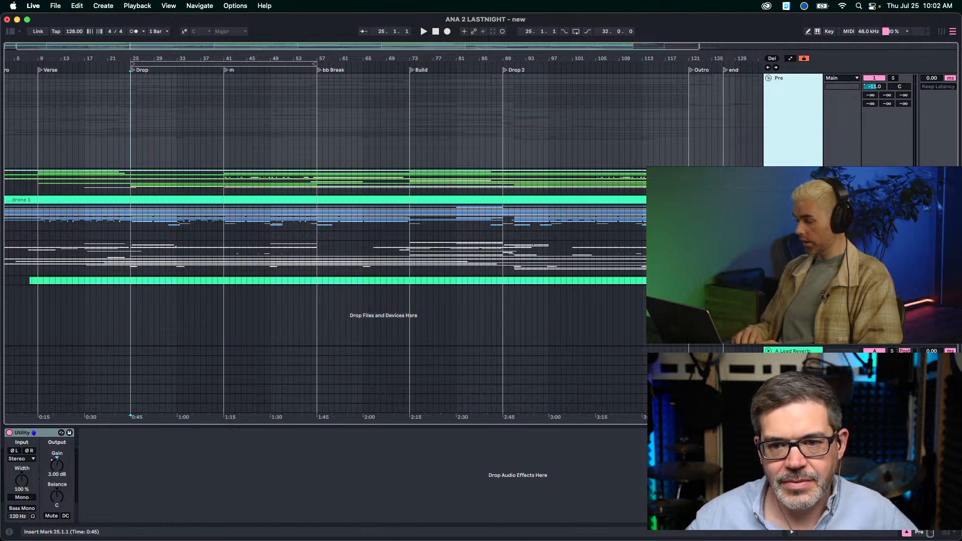
pyautogui.hscroll(3, 383, 231)
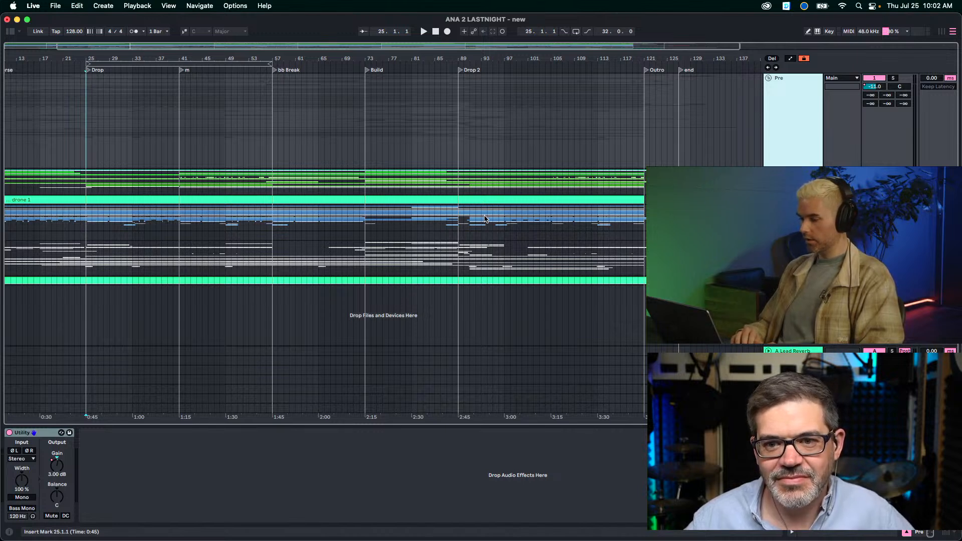
# Inspect the Drums group's effect chain at bar 89 and bar 9, and display the Inst group's effect chain.
pyautogui.click(459, 221)
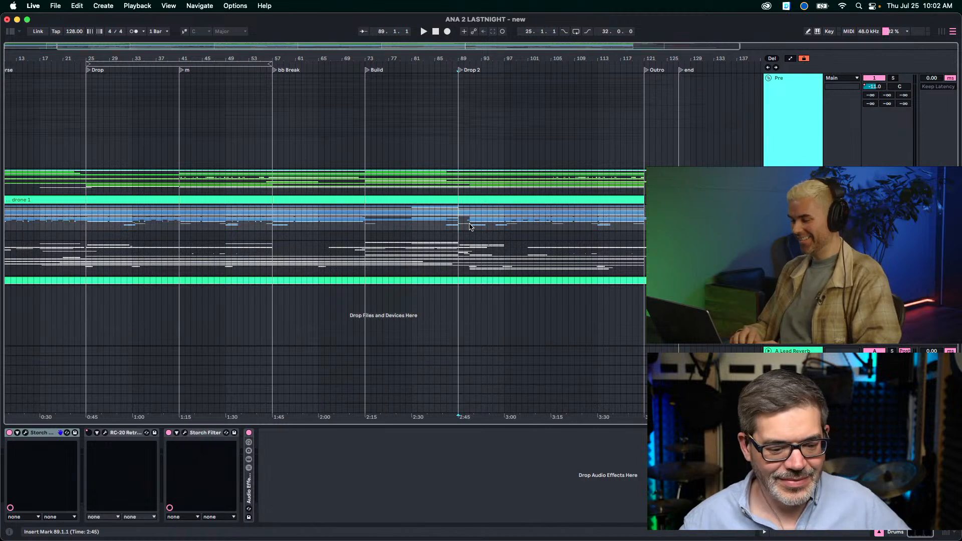
pyautogui.hscroll(-3, 459, 221)
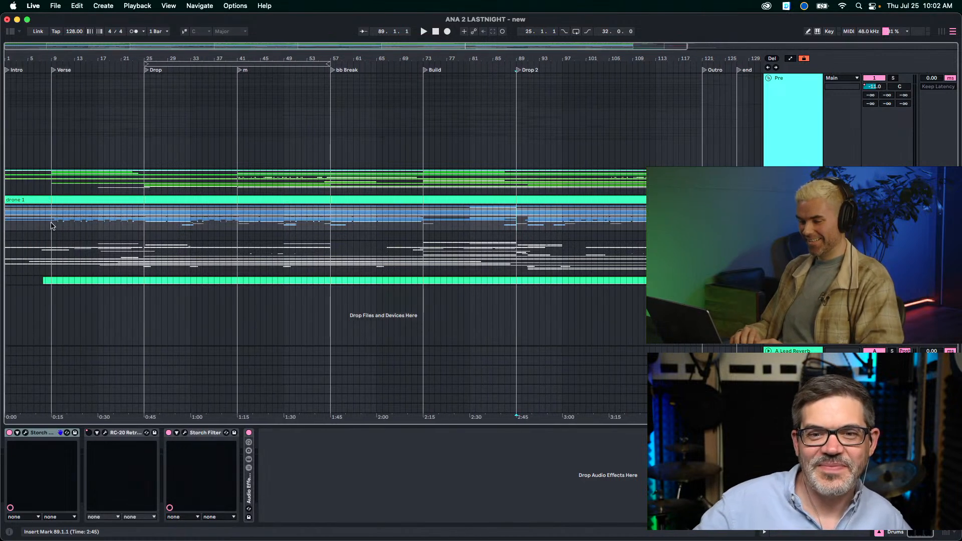
pyautogui.click(51, 226)
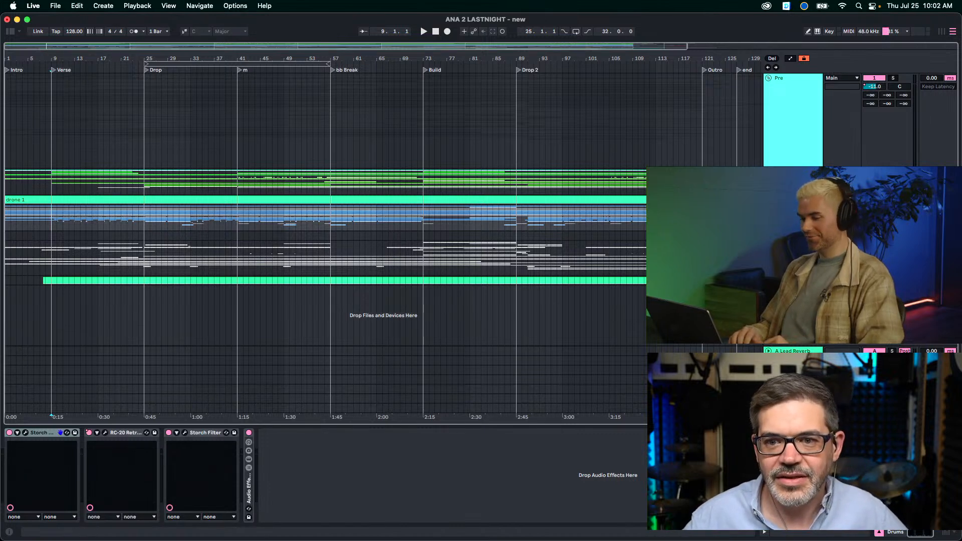
pyautogui.click(791, 182)
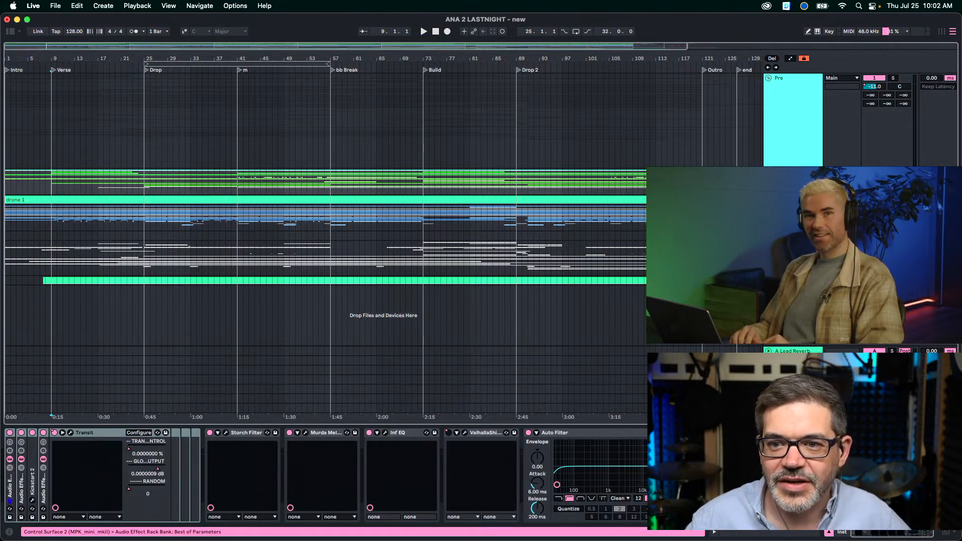